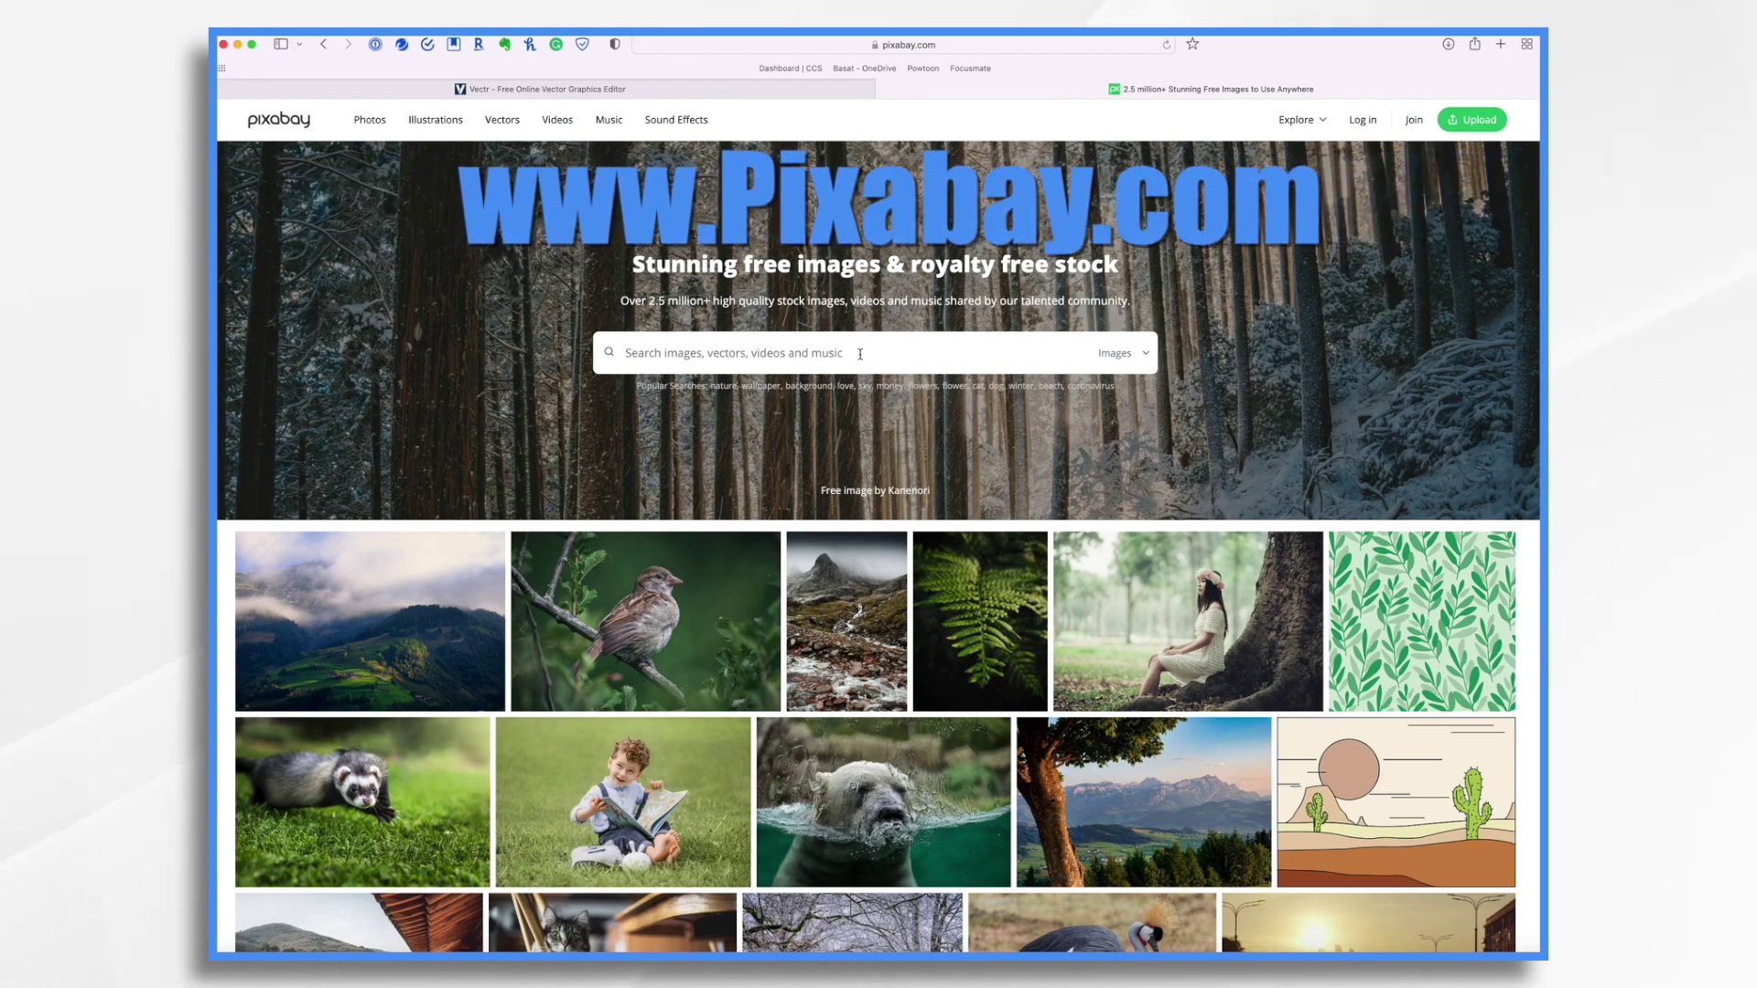
- Search Pixabay for 'earth' images
{"action": "left_click", "coordinate": [860, 354]}
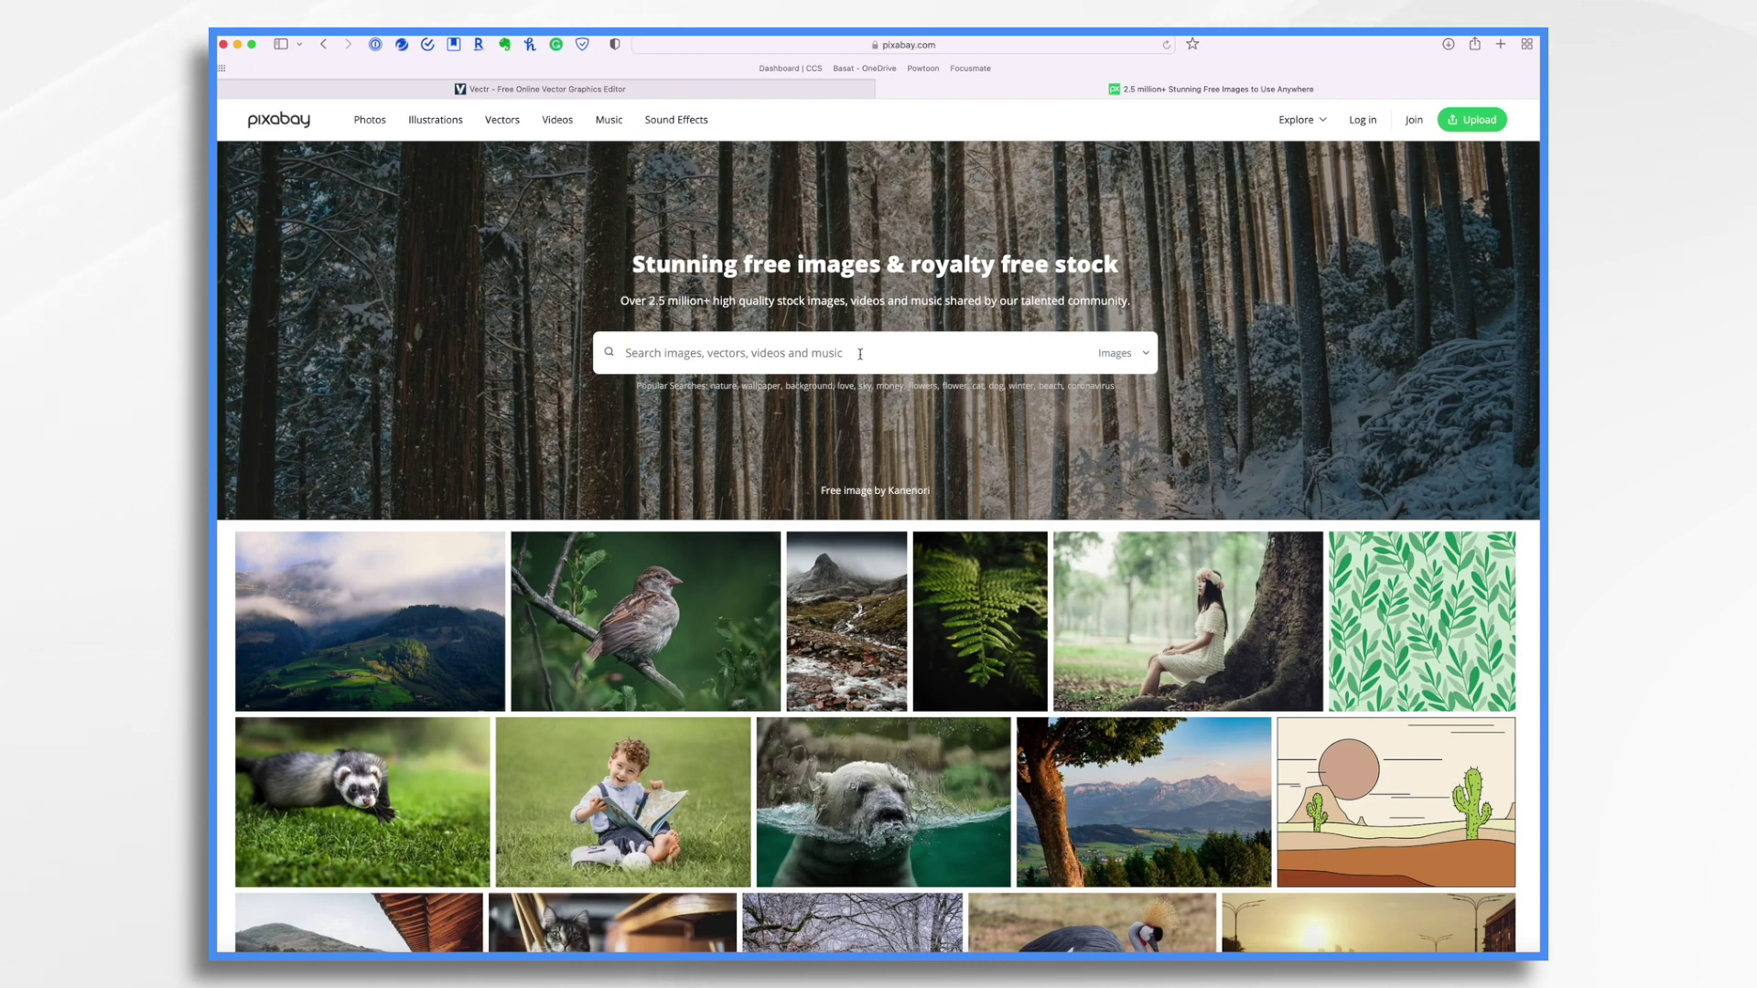
{"action": "type", "text": "earth"}
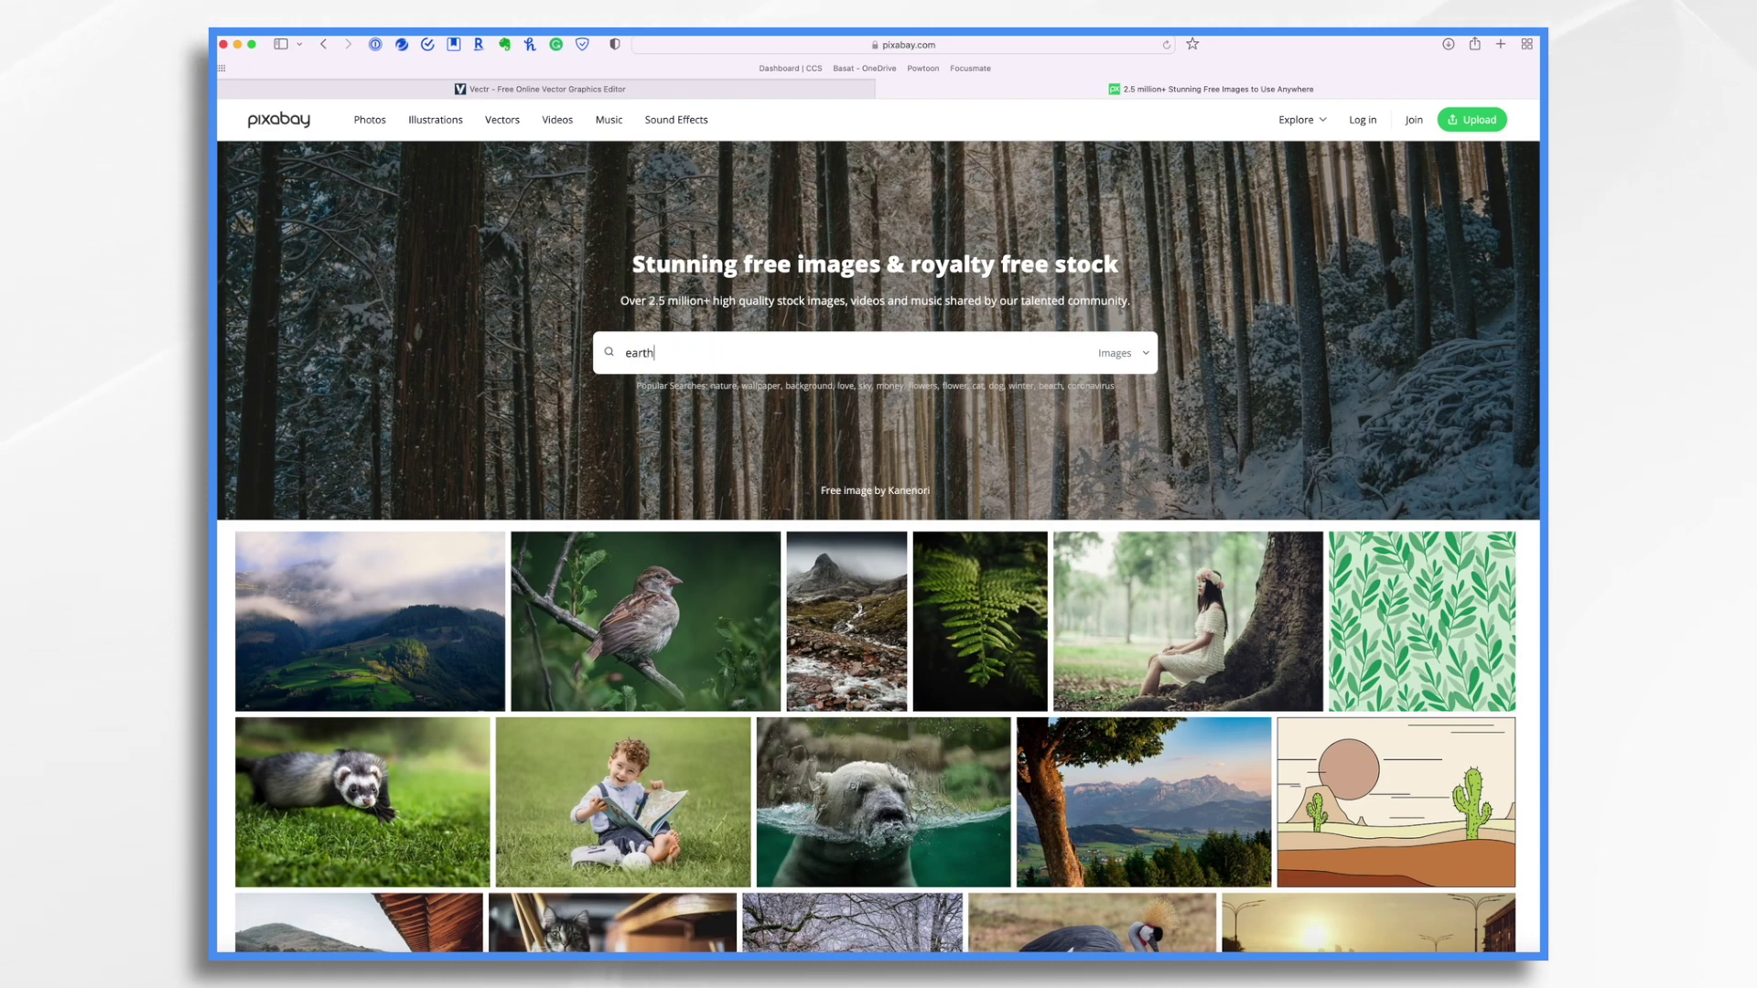
{"action": "key", "text": "Return"}
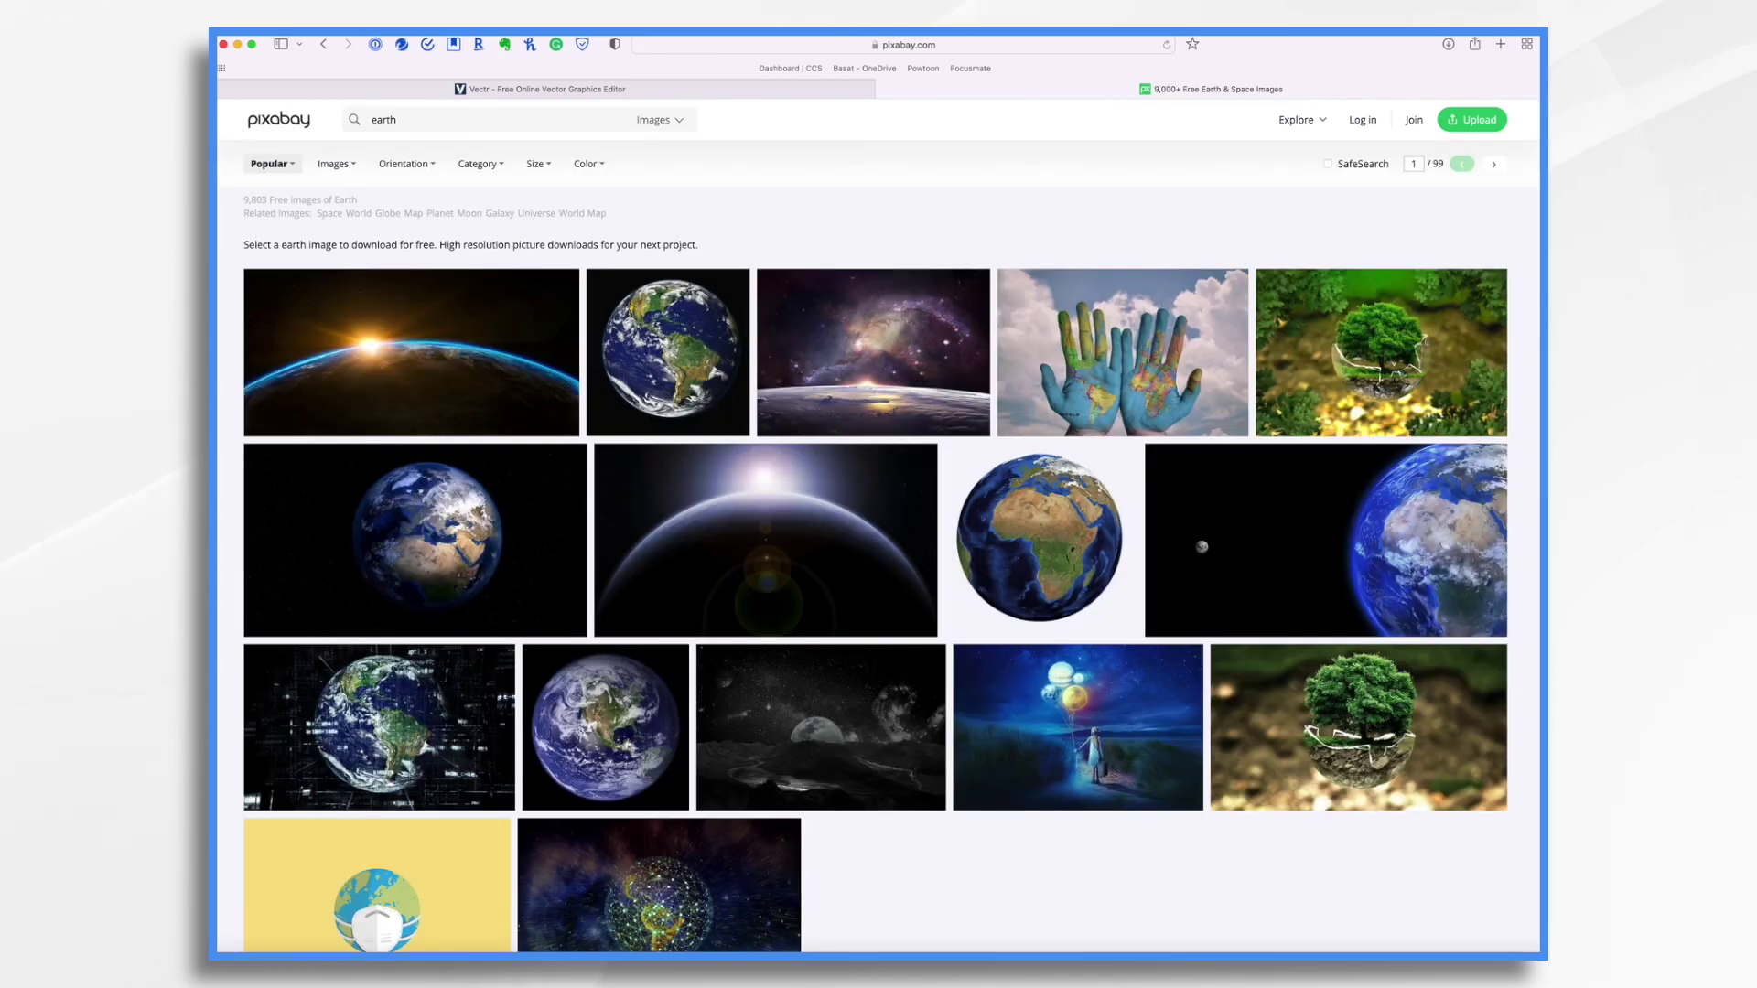
- Scroll through the earth image results, including globes, world maps and landscapes
{"action": "scroll", "coordinate": [1047, 562], "scroll_direction": "down", "scroll_amount": 3}
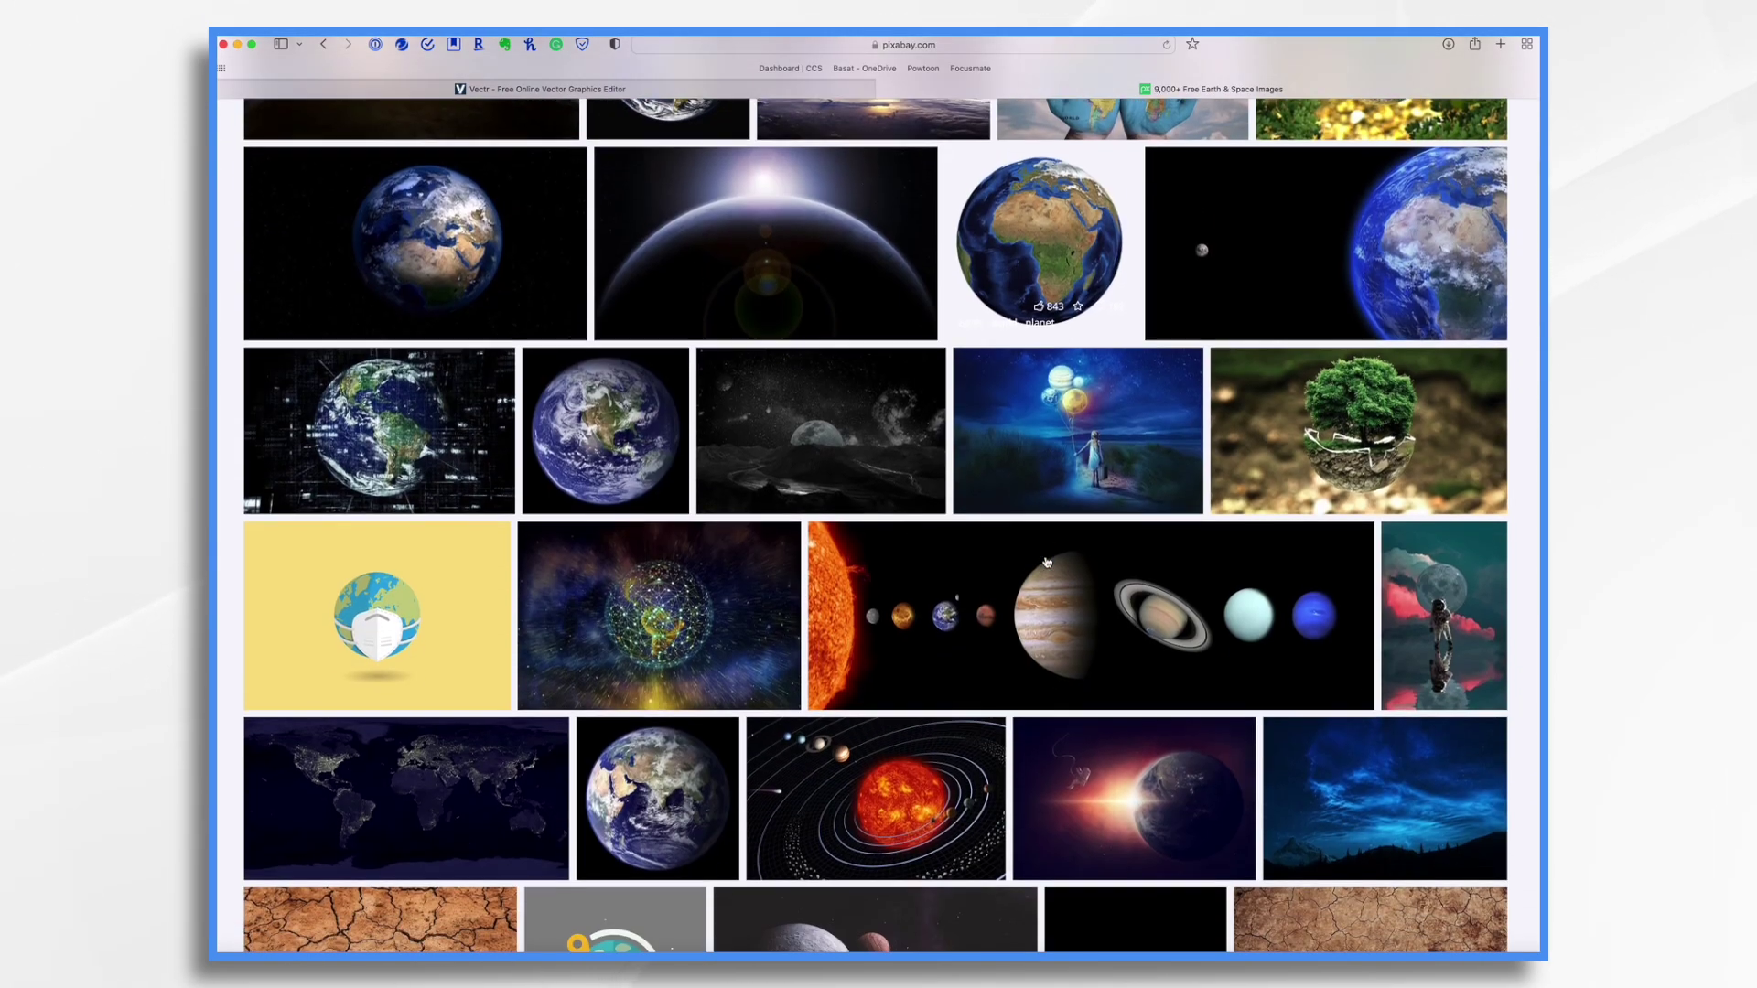
{"action": "scroll", "coordinate": [1047, 562], "scroll_direction": "down", "scroll_amount": 10}
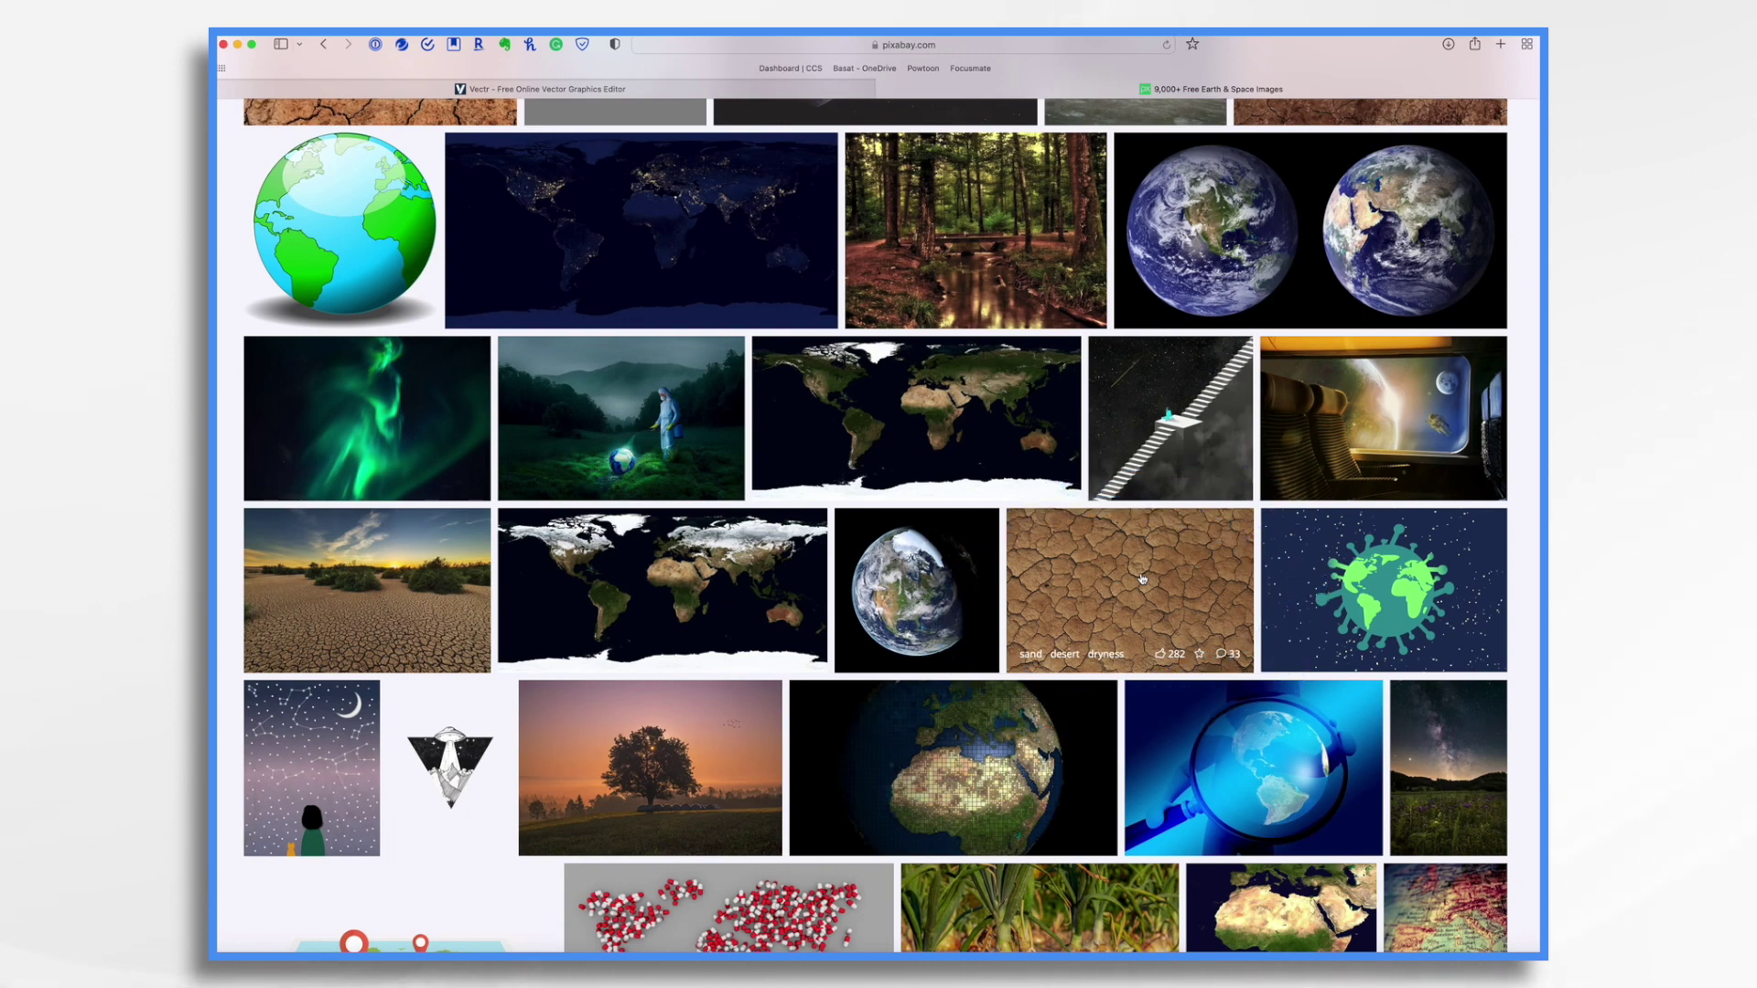
{"action": "scroll", "coordinate": [1142, 578], "scroll_direction": "down", "scroll_amount": 7}
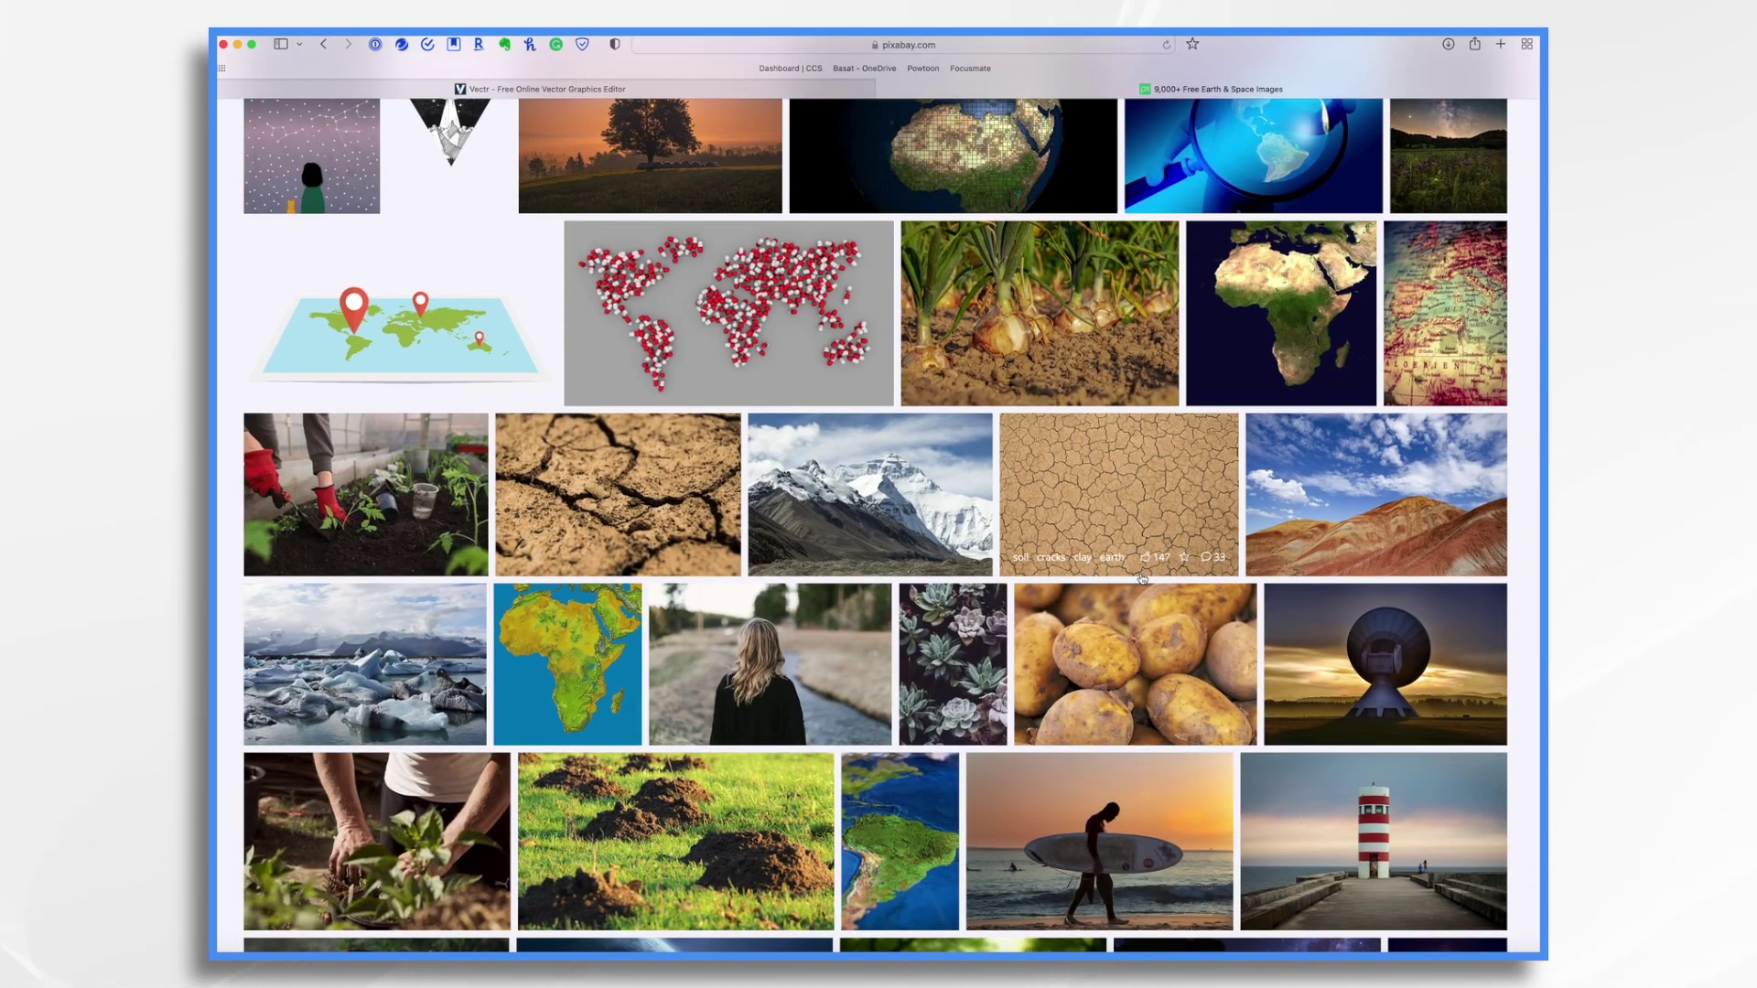
{"action": "scroll", "coordinate": [1142, 578], "scroll_direction": "down", "scroll_amount": 3}
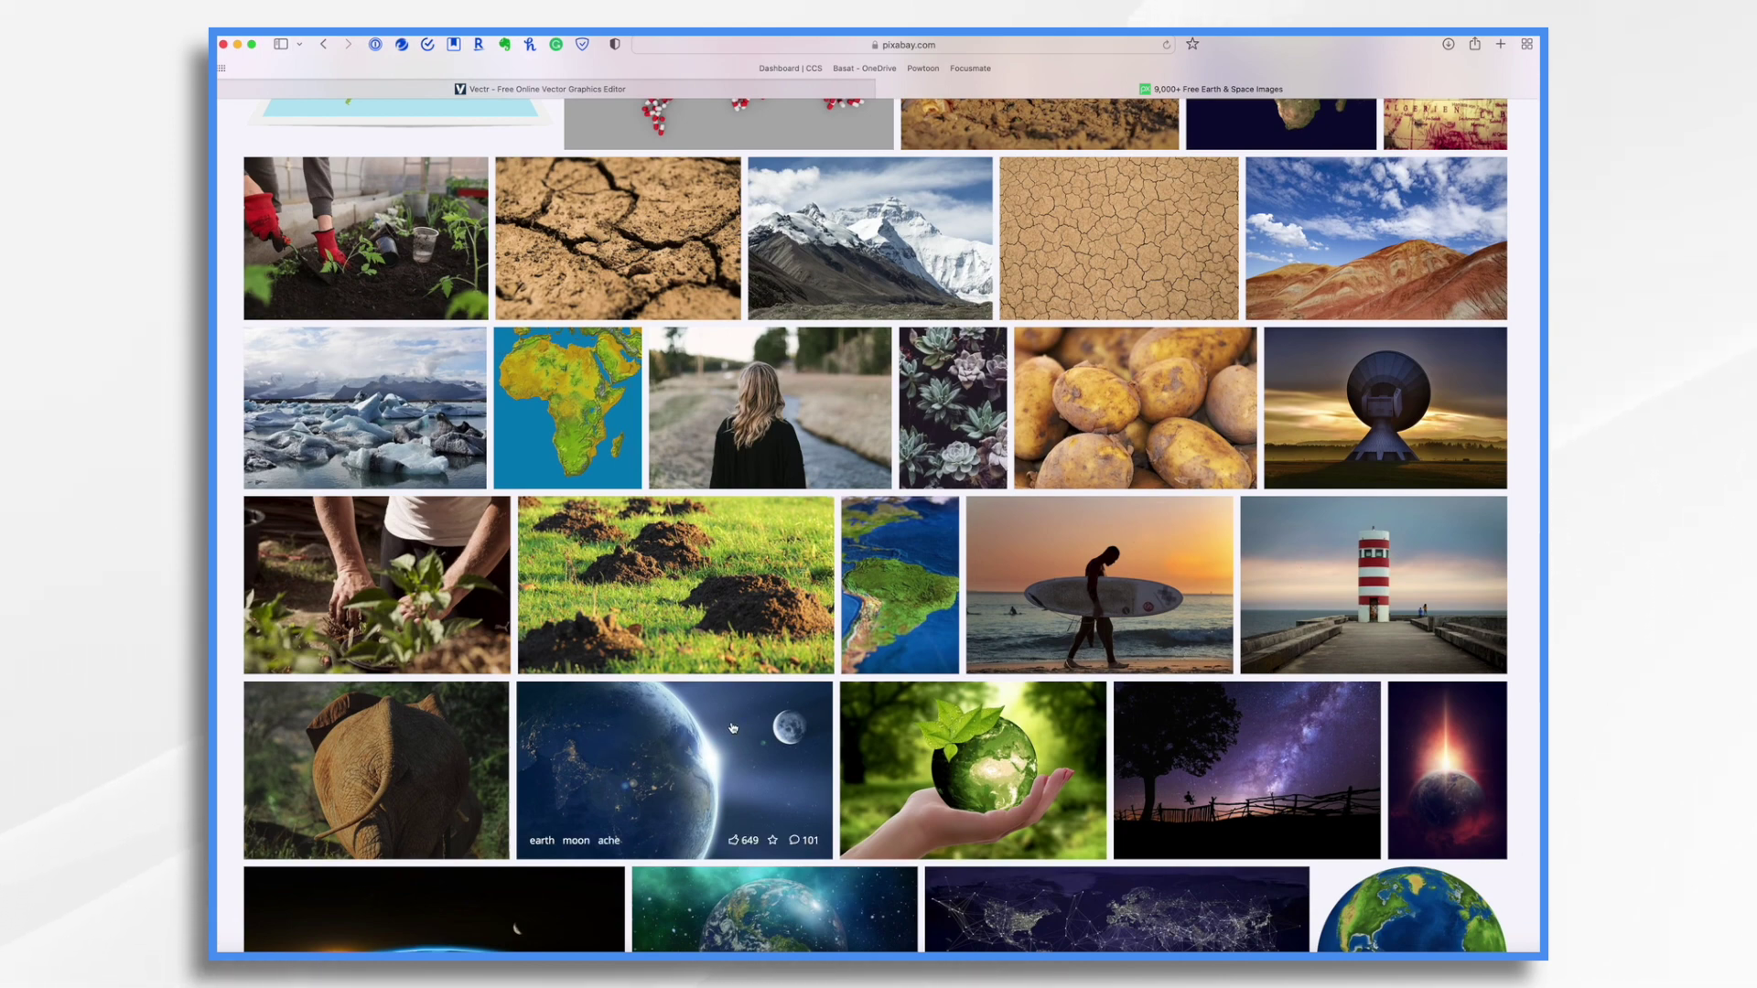
{"action": "scroll", "coordinate": [733, 728], "scroll_direction": "down", "scroll_amount": 1}
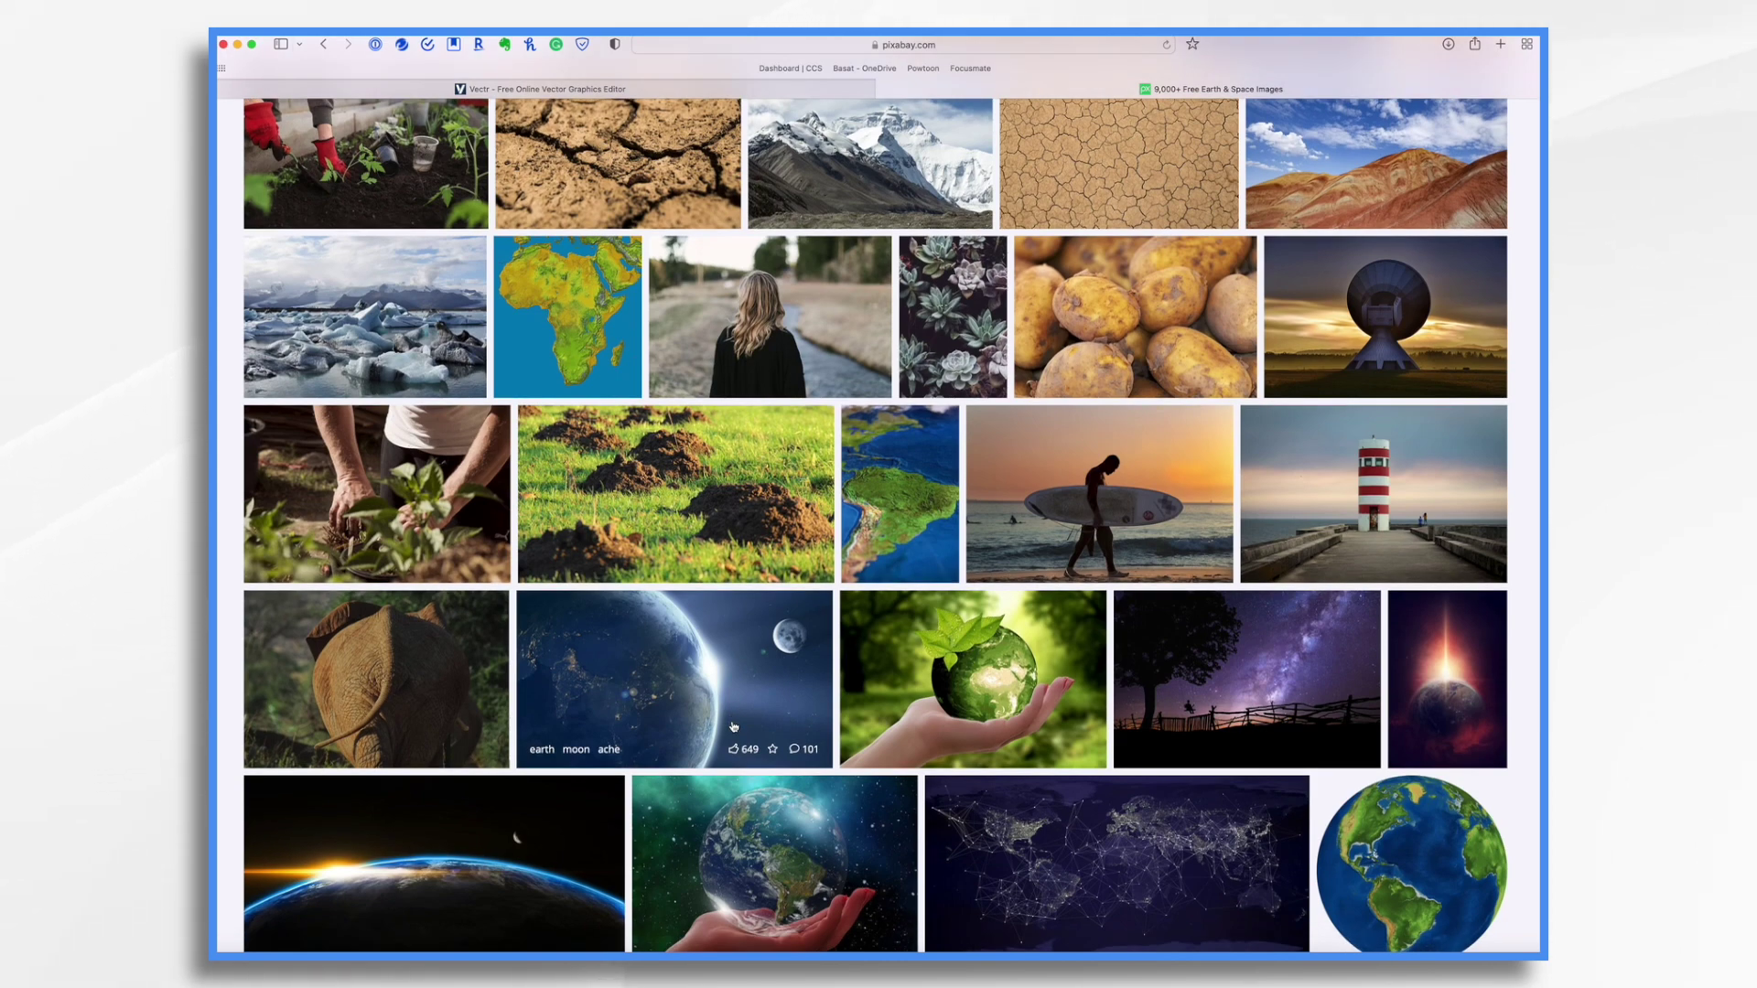
{"action": "scroll", "coordinate": [733, 728], "scroll_direction": "down", "scroll_amount": 5}
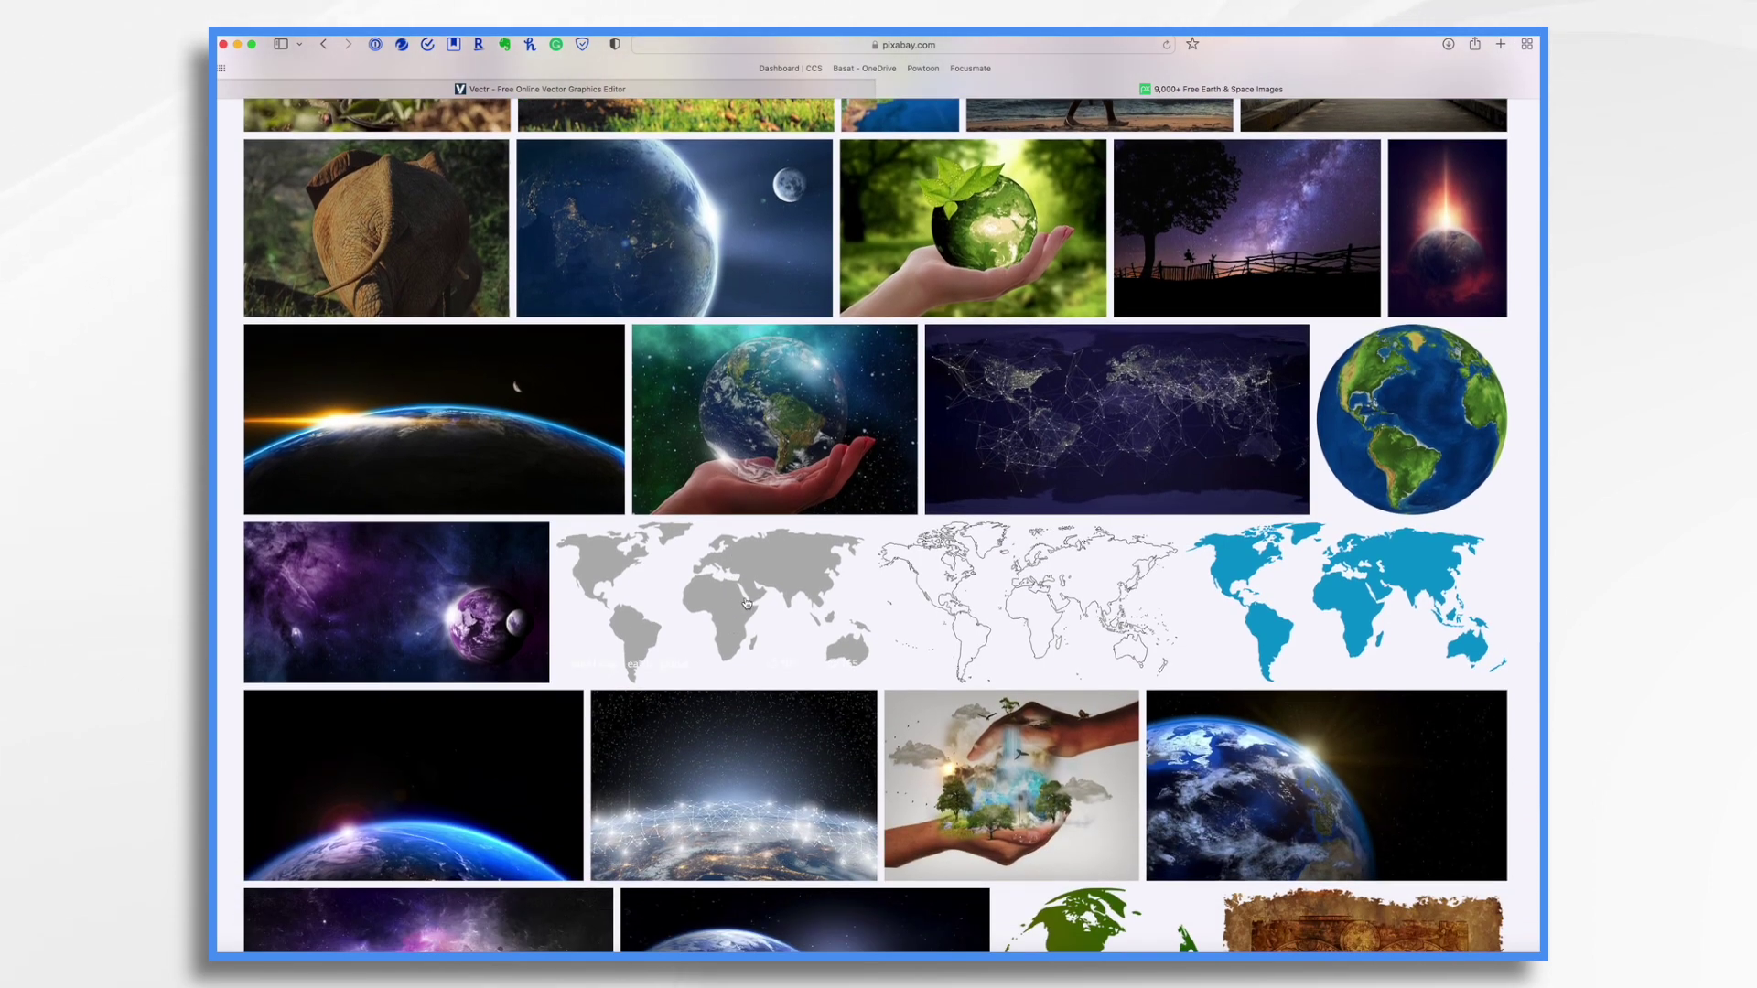
{"action": "scroll", "coordinate": [747, 617], "scroll_direction": "down", "scroll_amount": 7}
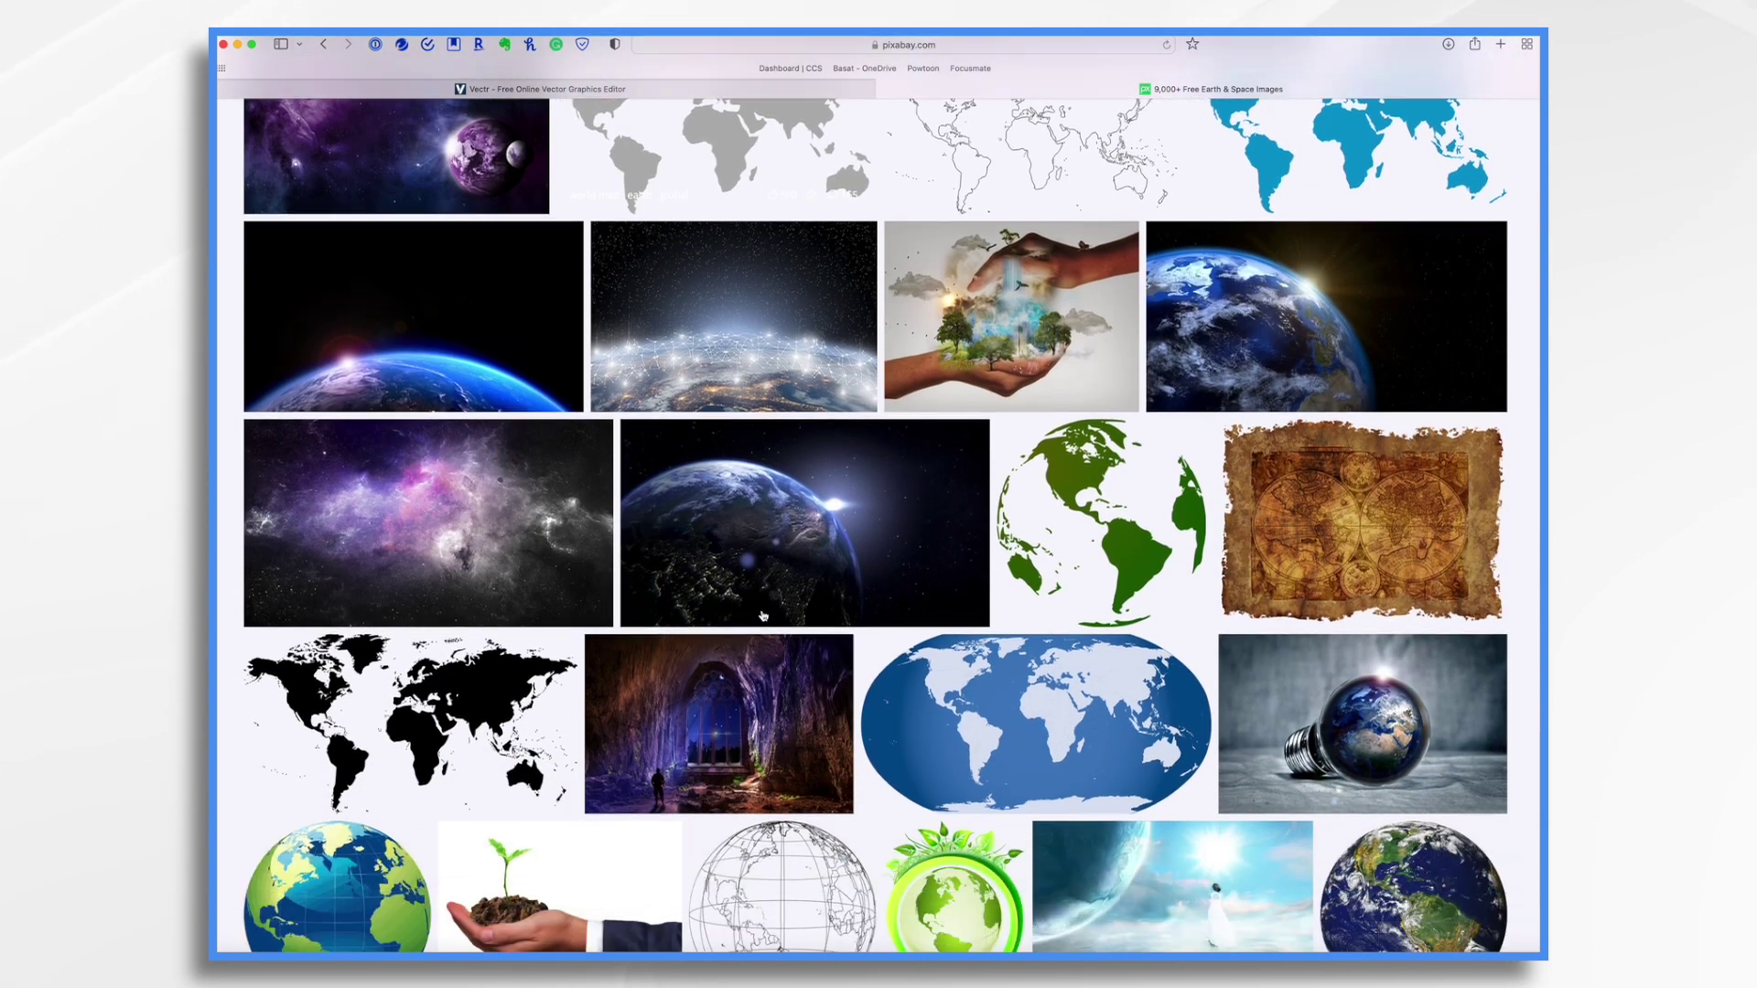
{"action": "scroll", "coordinate": [764, 618], "scroll_direction": "up", "scroll_amount": 20}
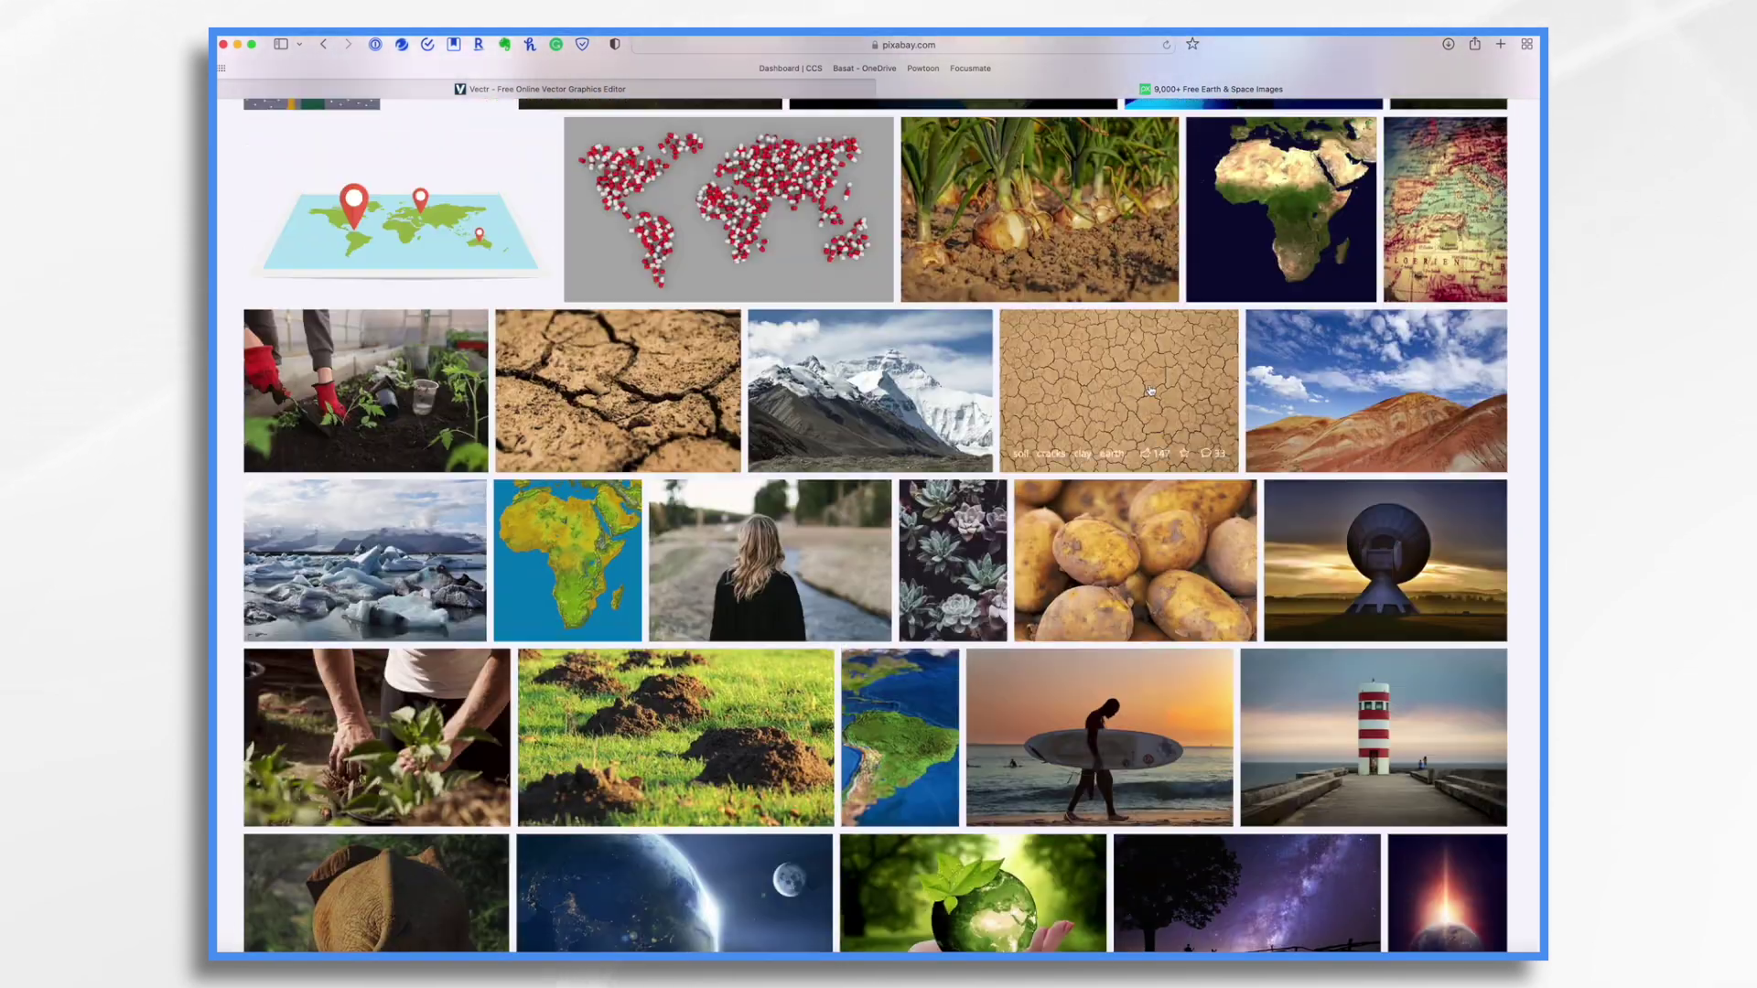
- Open the cracked soil photo and start a free download at 1280×873
{"action": "left_click", "coordinate": [1151, 389]}
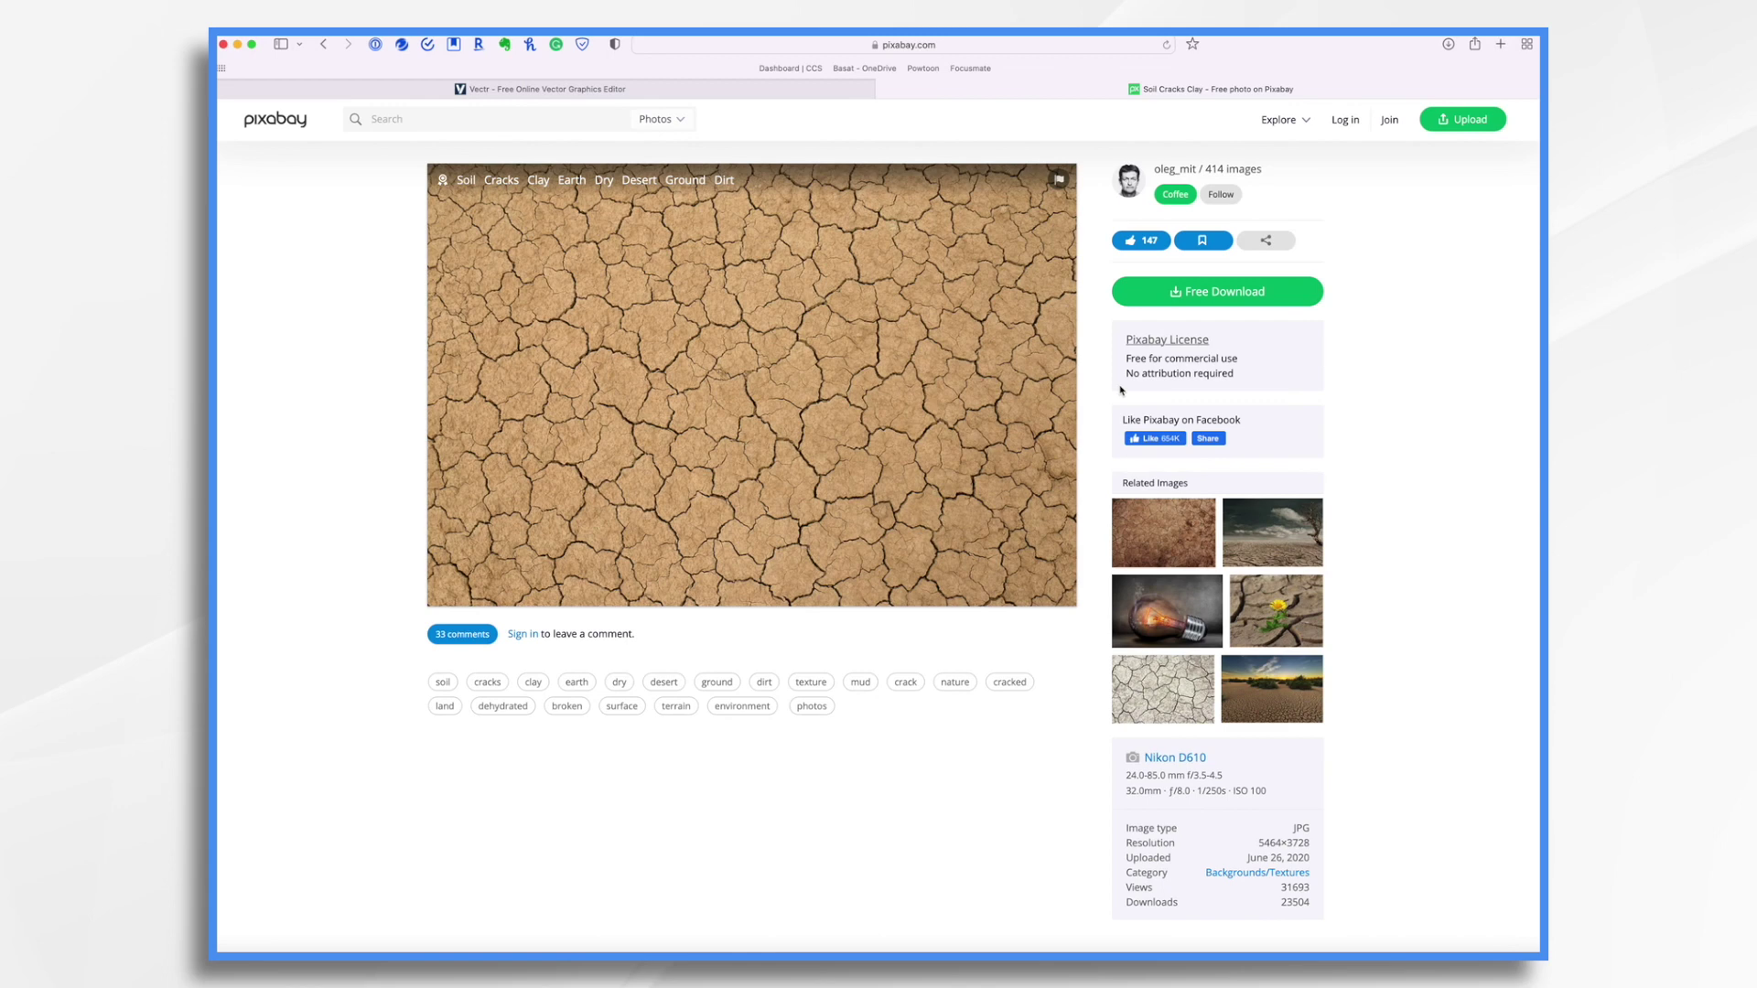
{"action": "left_click", "coordinate": [1210, 302]}
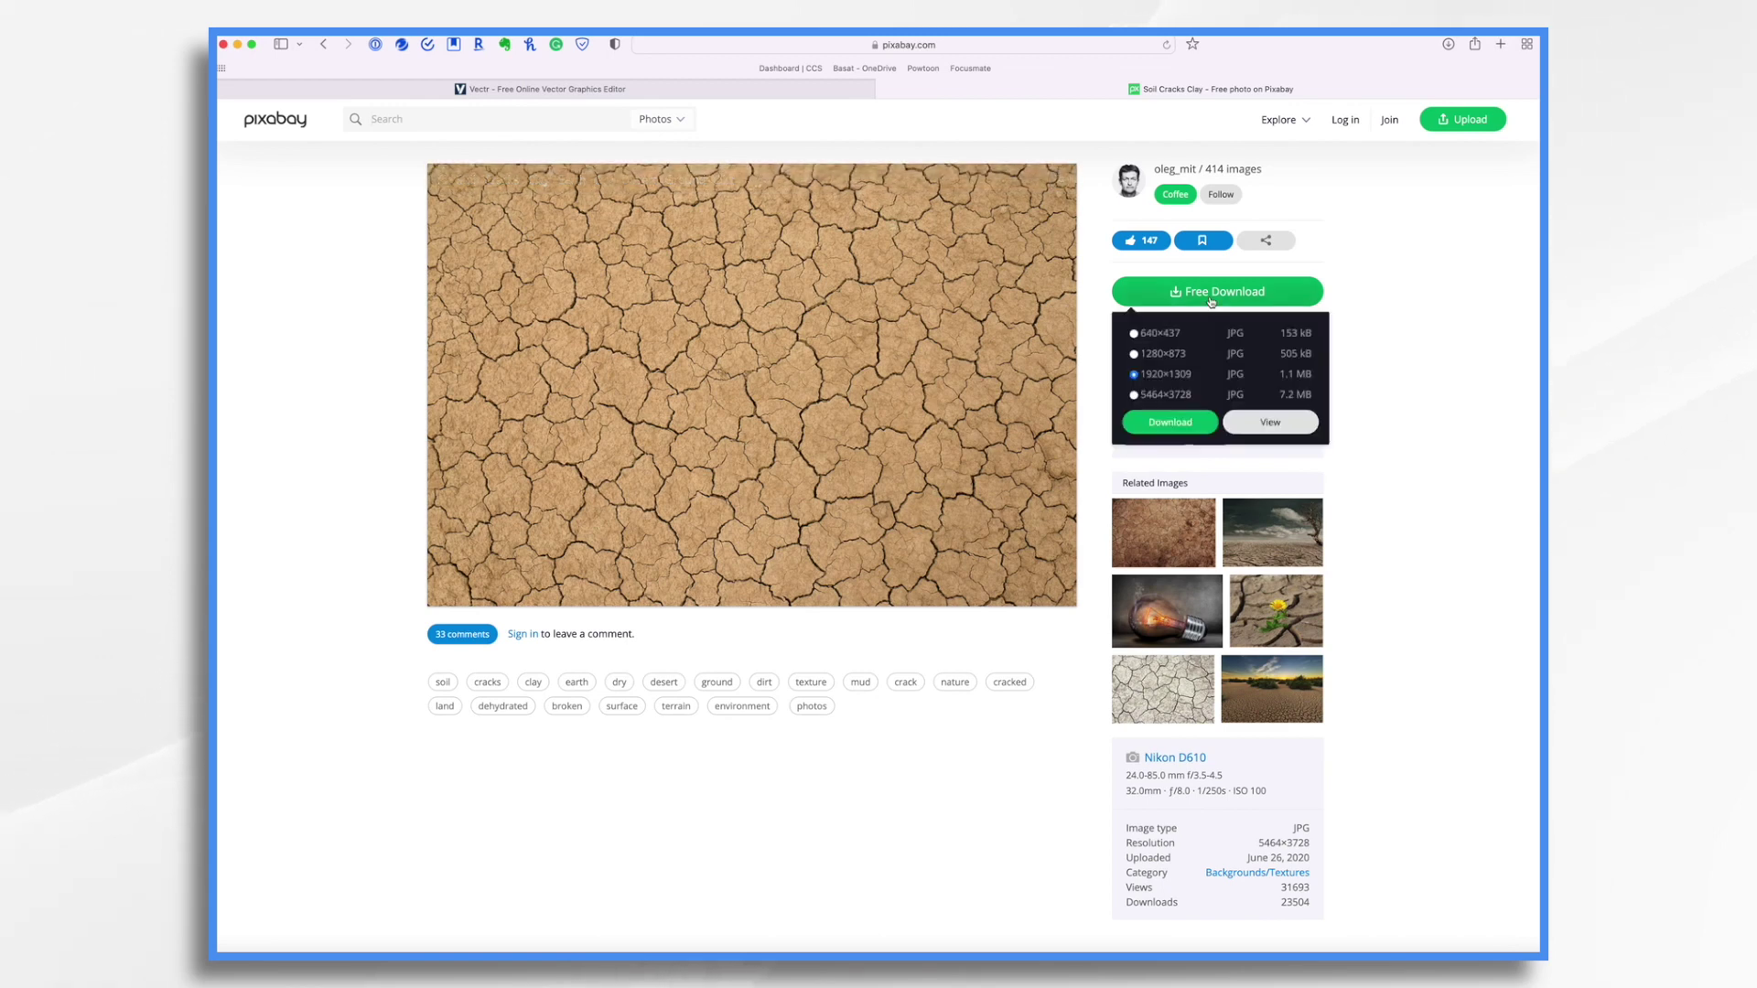
{"action": "left_click", "coordinate": [1135, 355]}
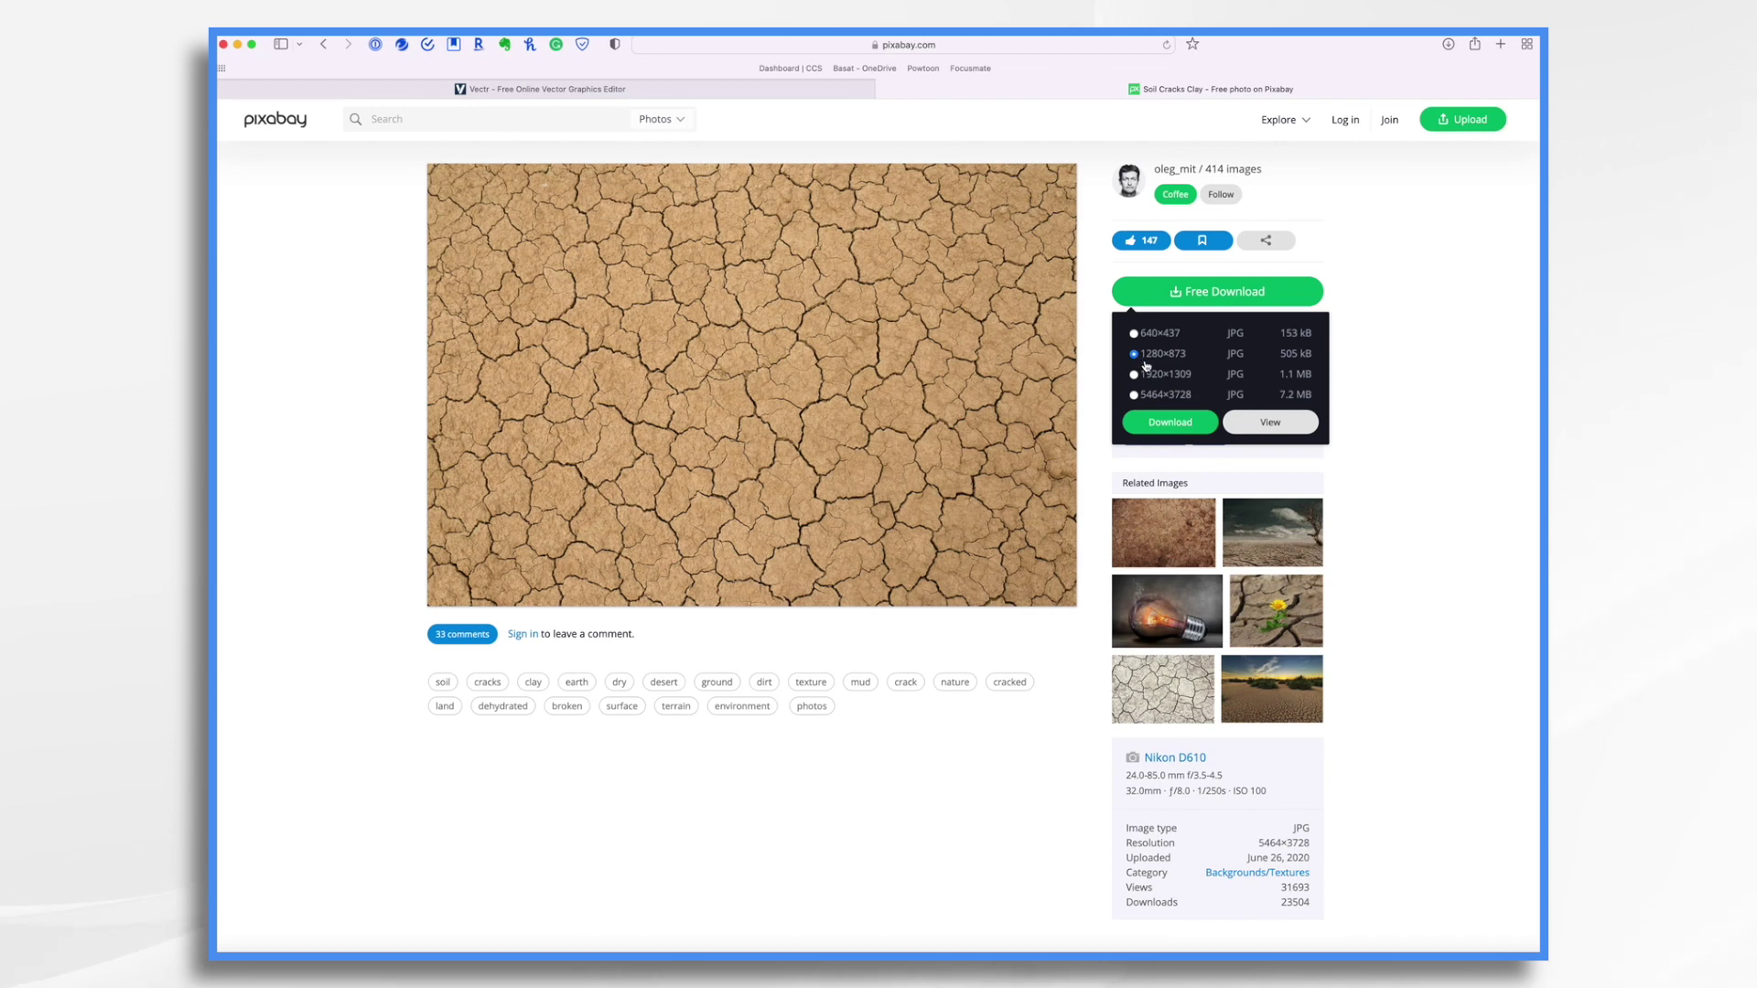
{"action": "left_click", "coordinate": [1172, 422]}
- Solve the taxi reCAPTCHA challenge and finish downloading the photo
{"action": "left_click", "coordinate": [789, 549]}
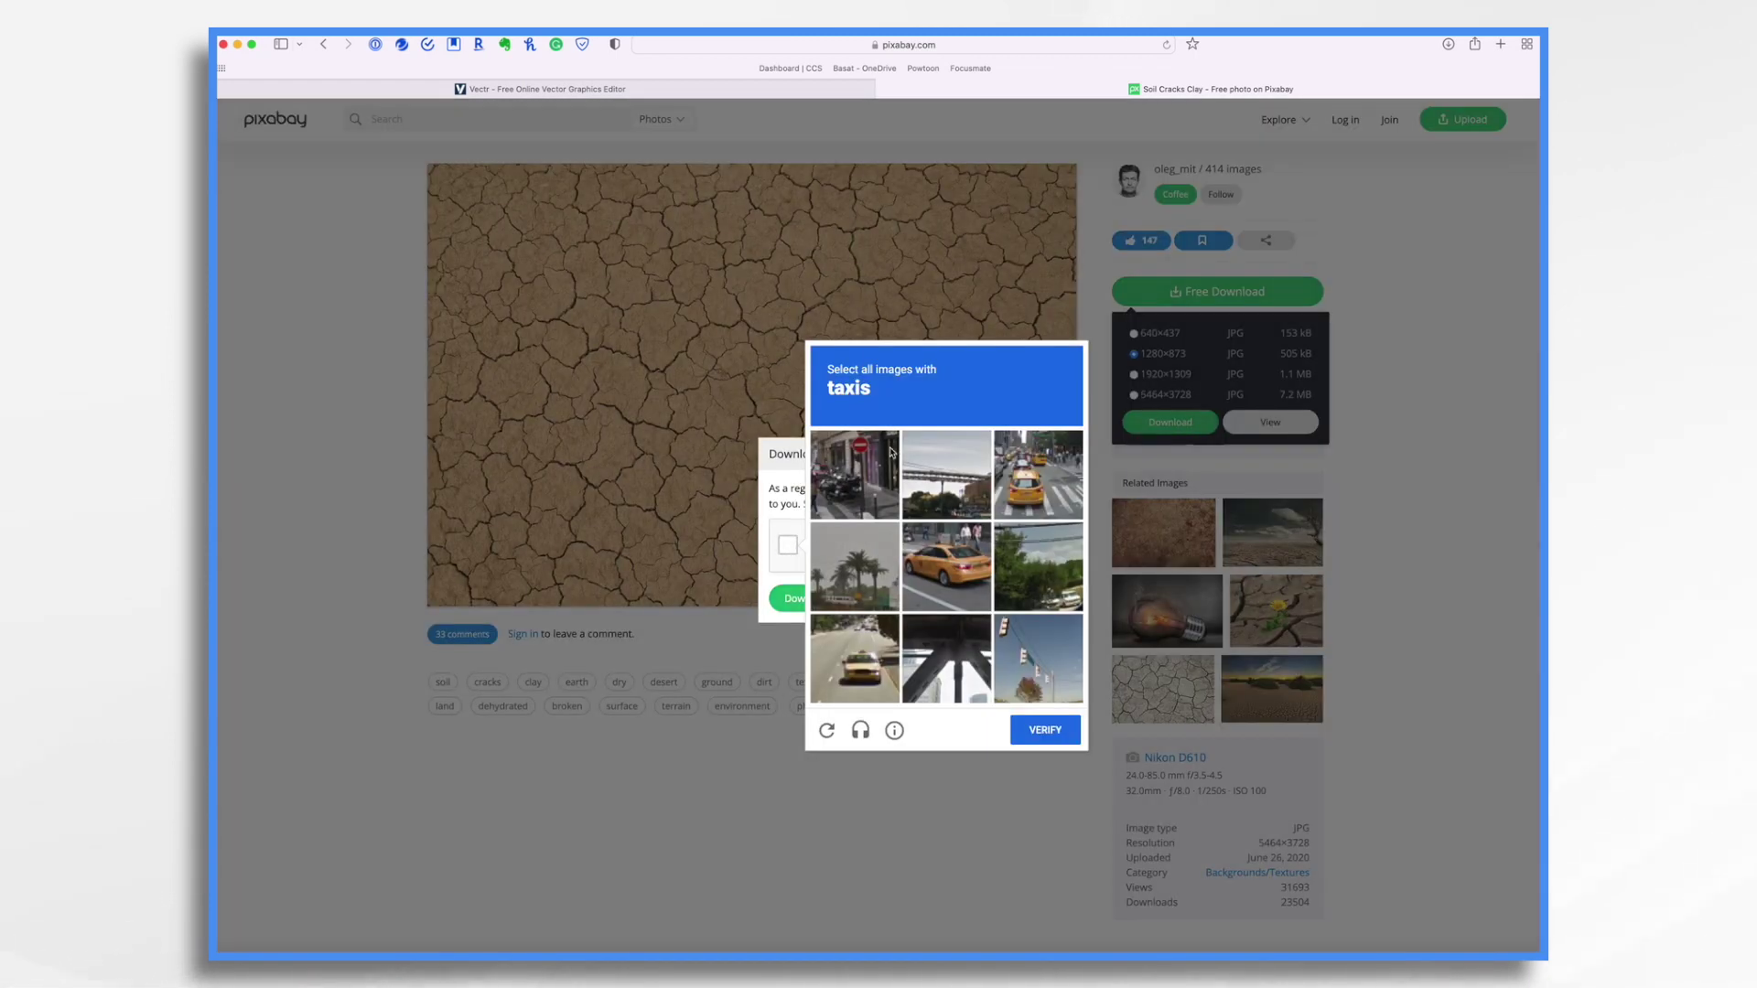
{"action": "left_click", "coordinate": [916, 568]}
{"action": "left_click", "coordinate": [1034, 471]}
{"action": "left_click", "coordinate": [864, 673]}
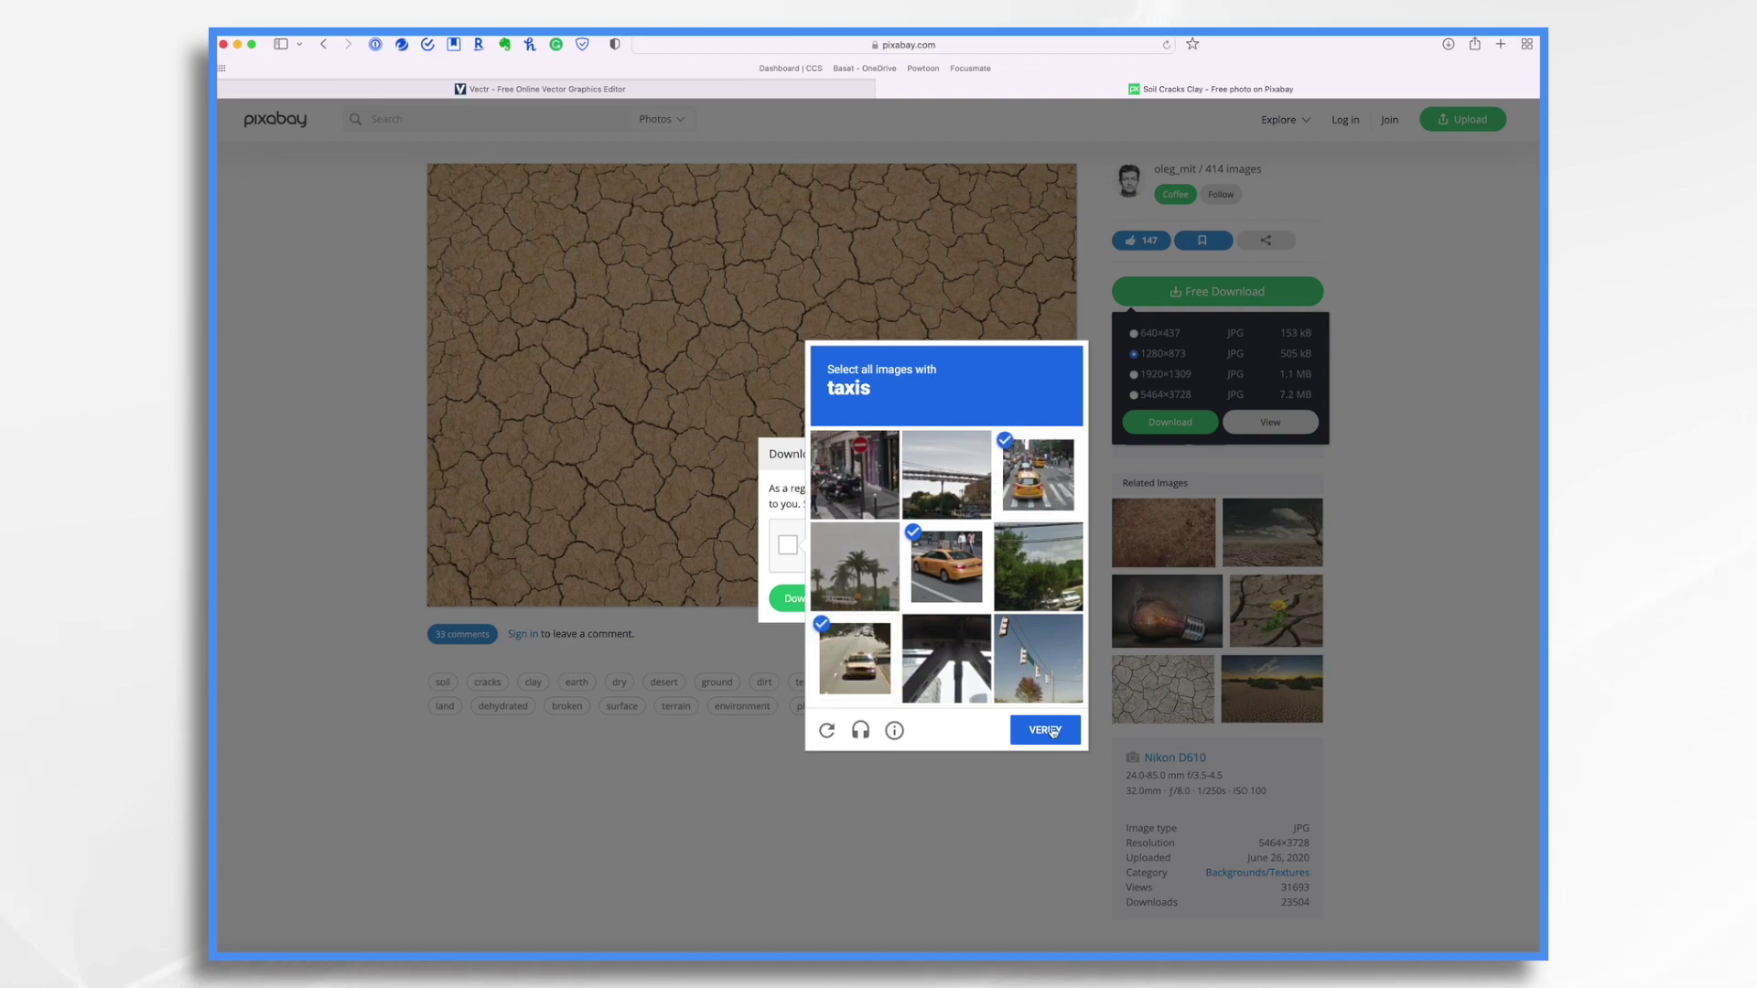
{"action": "left_click", "coordinate": [1052, 726]}
{"action": "left_click", "coordinate": [813, 608]}
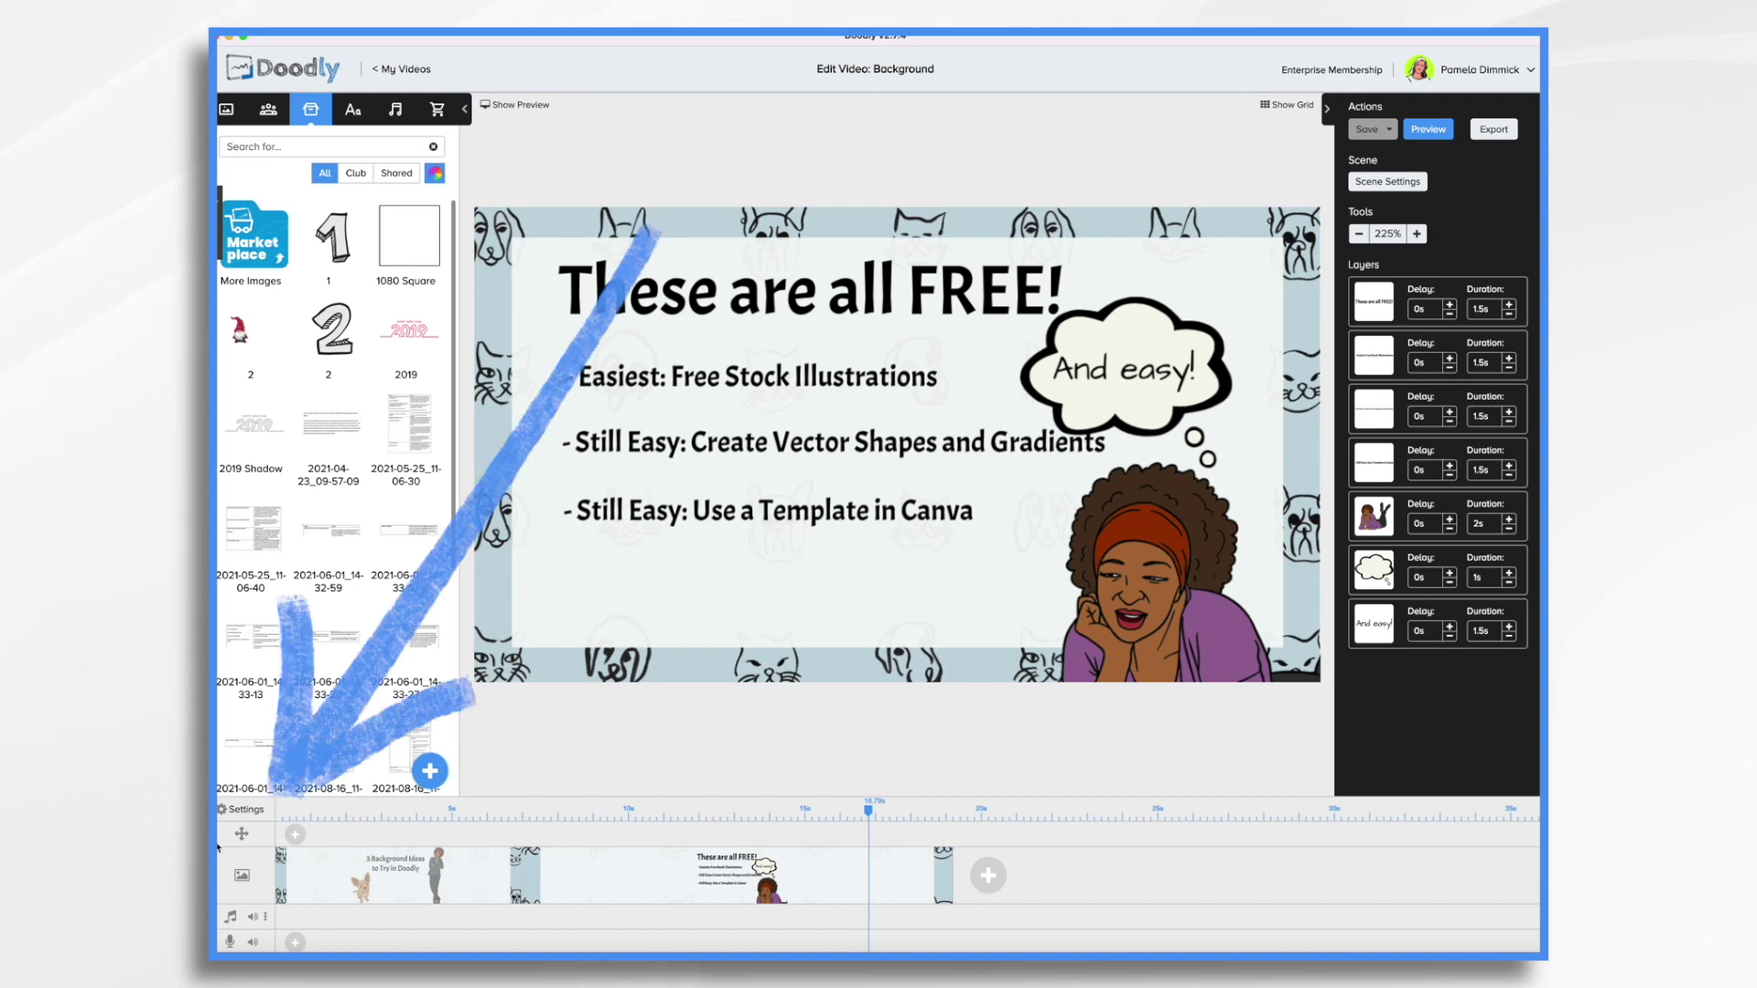
- In Video Settings, choose Custom Image and browse for the background file
{"action": "left_click", "coordinate": [243, 810]}
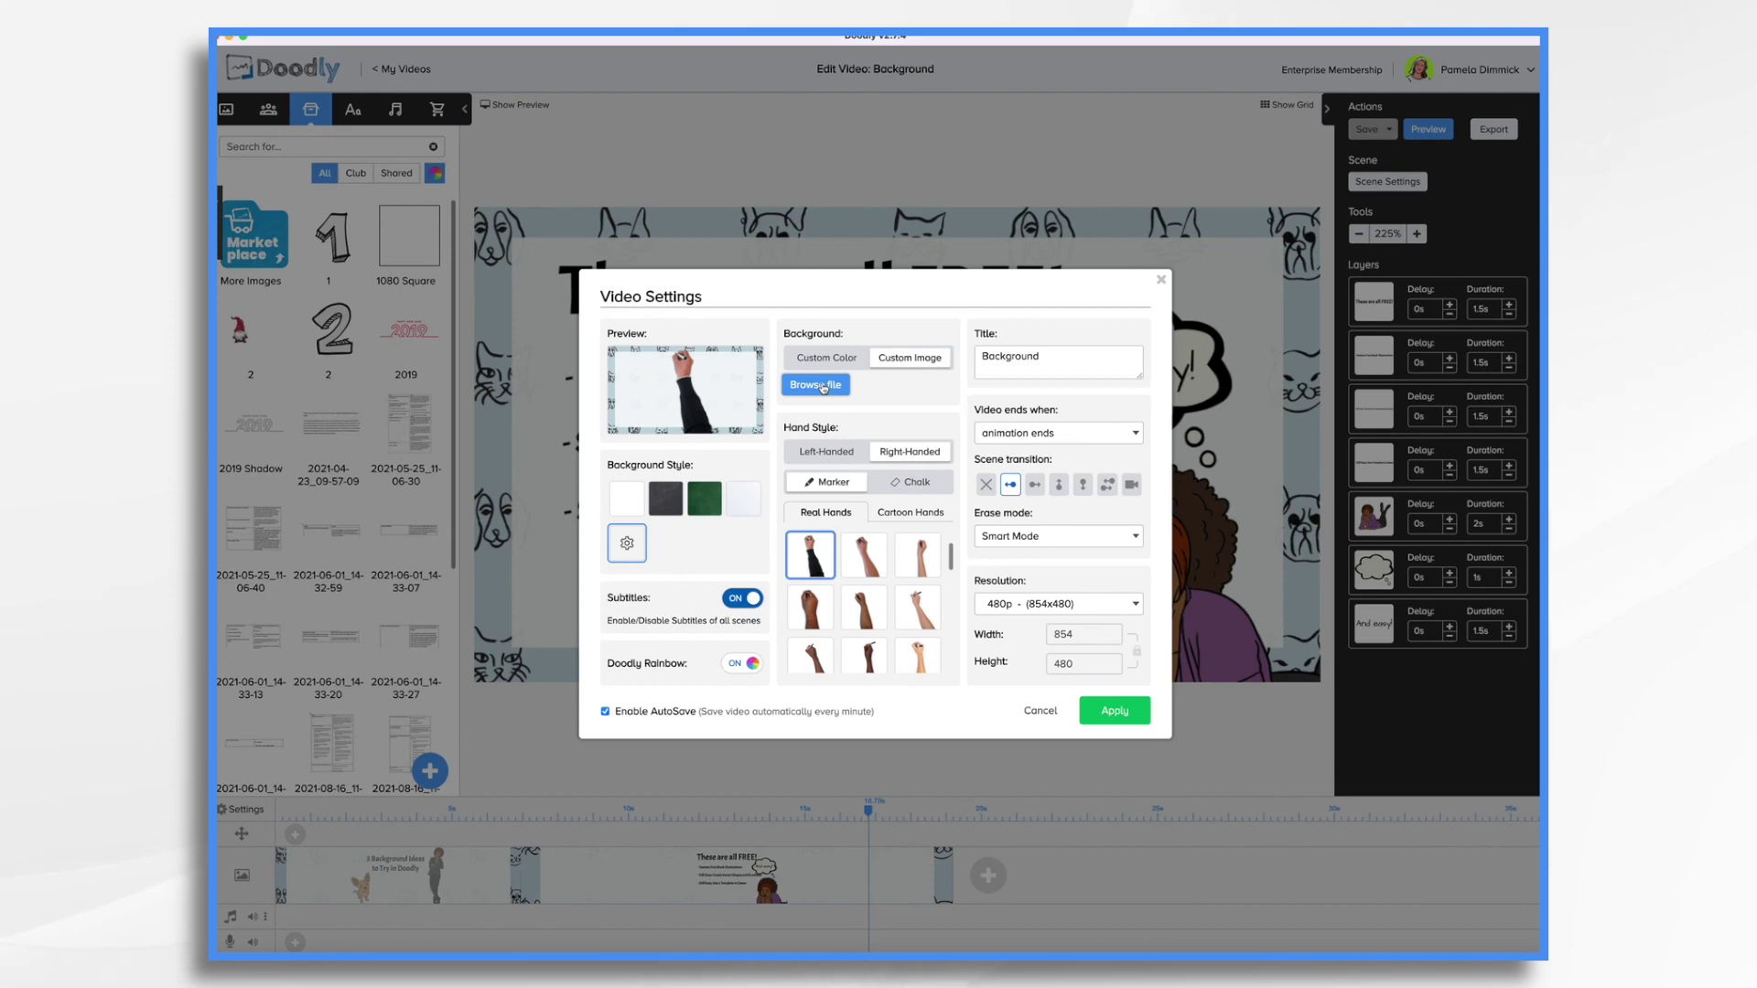
{"action": "left_click", "coordinate": [824, 387]}
- Open the cracked-earth JPG and crop it to span nearly the full image width
{"action": "left_click", "coordinate": [1085, 629]}
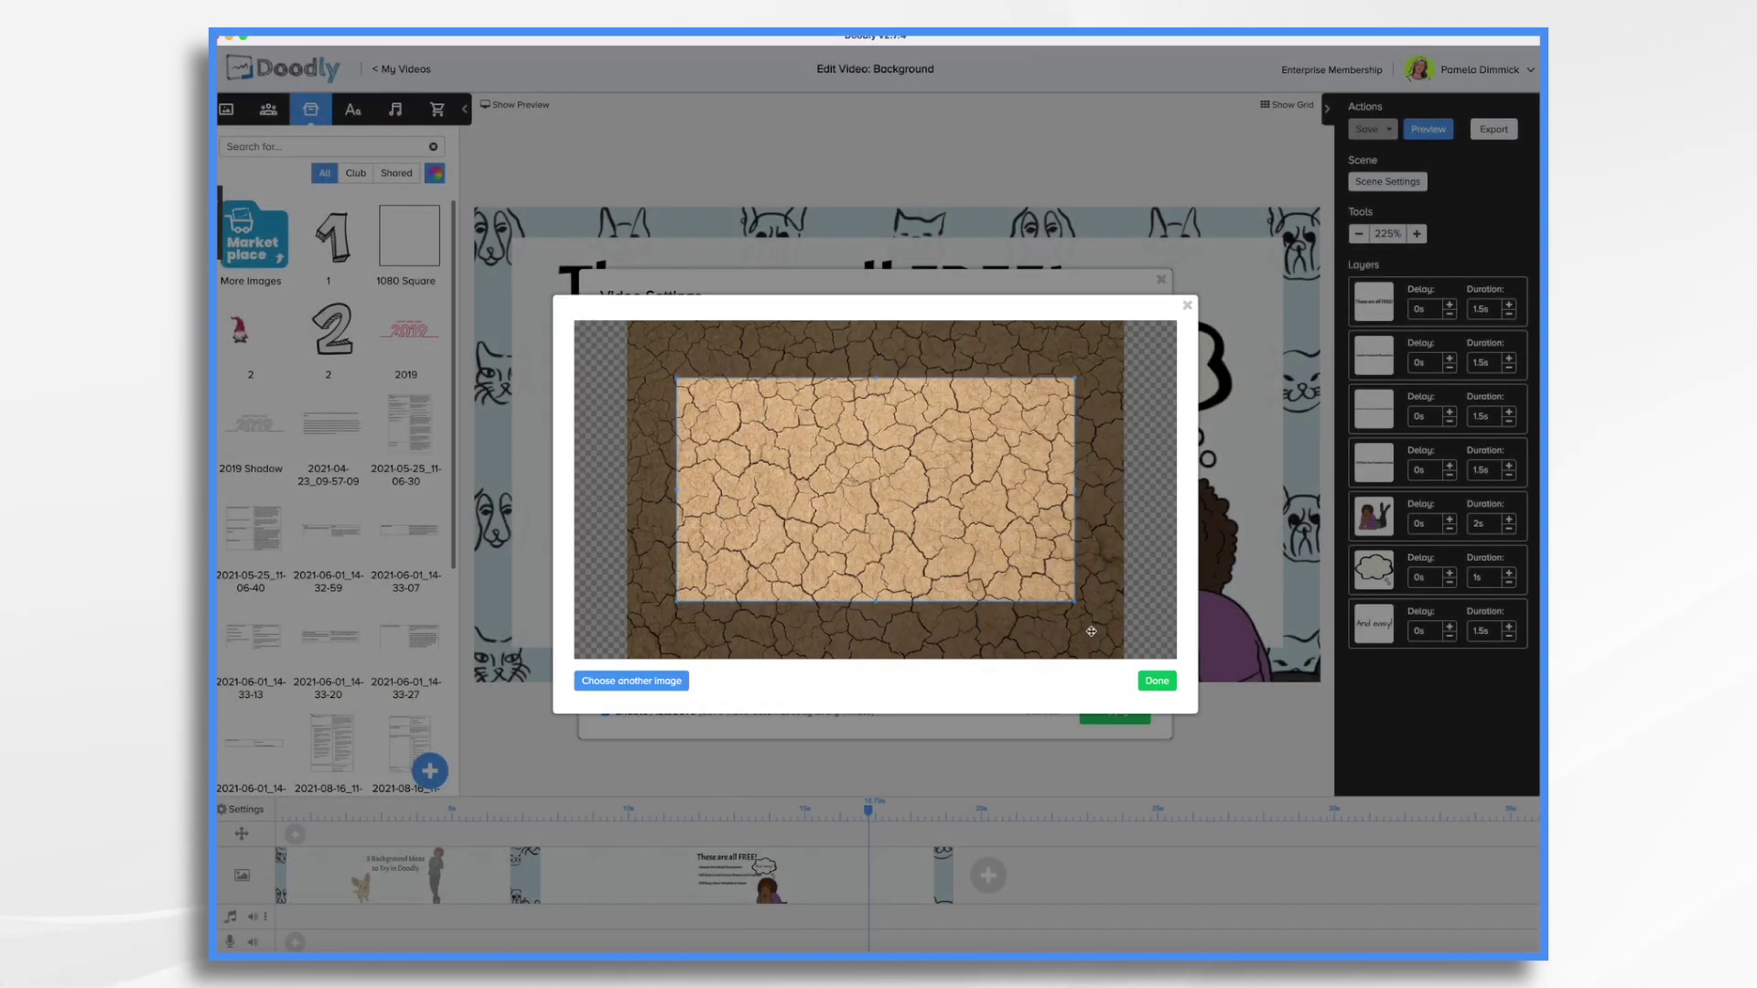
{"action": "left_click_drag", "start_coordinate": [874, 477], "coordinate": [829, 426]}
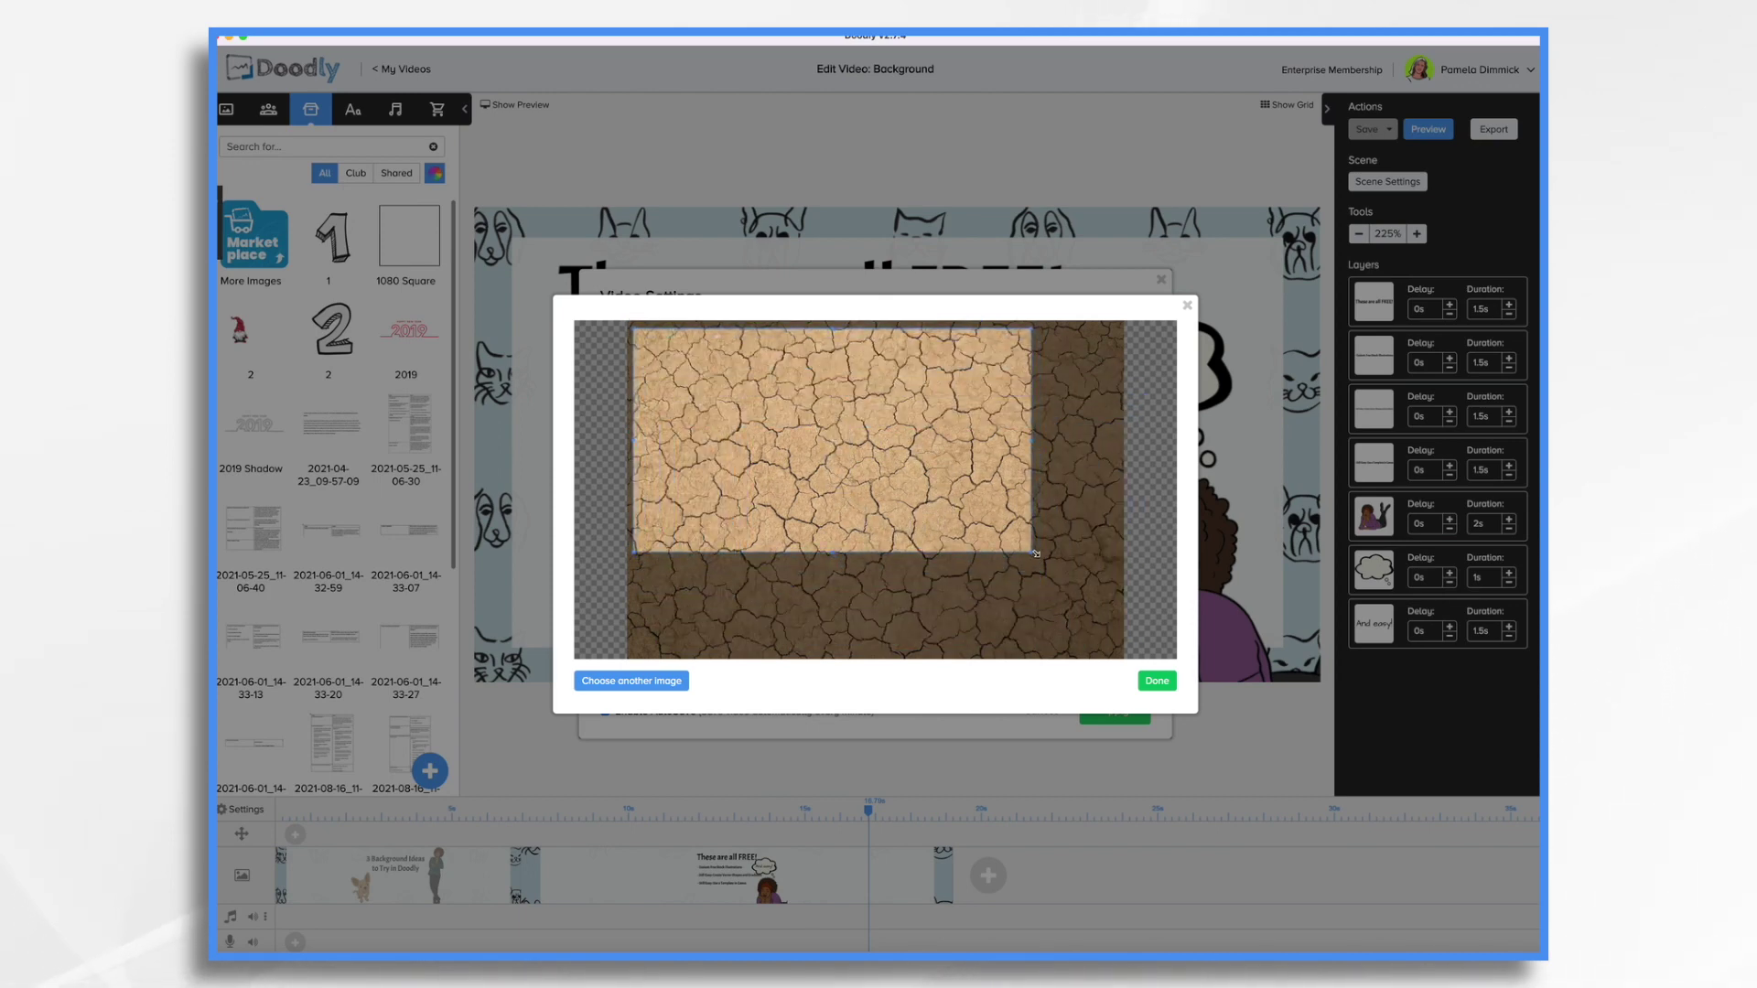
{"action": "left_click_drag", "start_coordinate": [1034, 554], "coordinate": [1106, 613]}
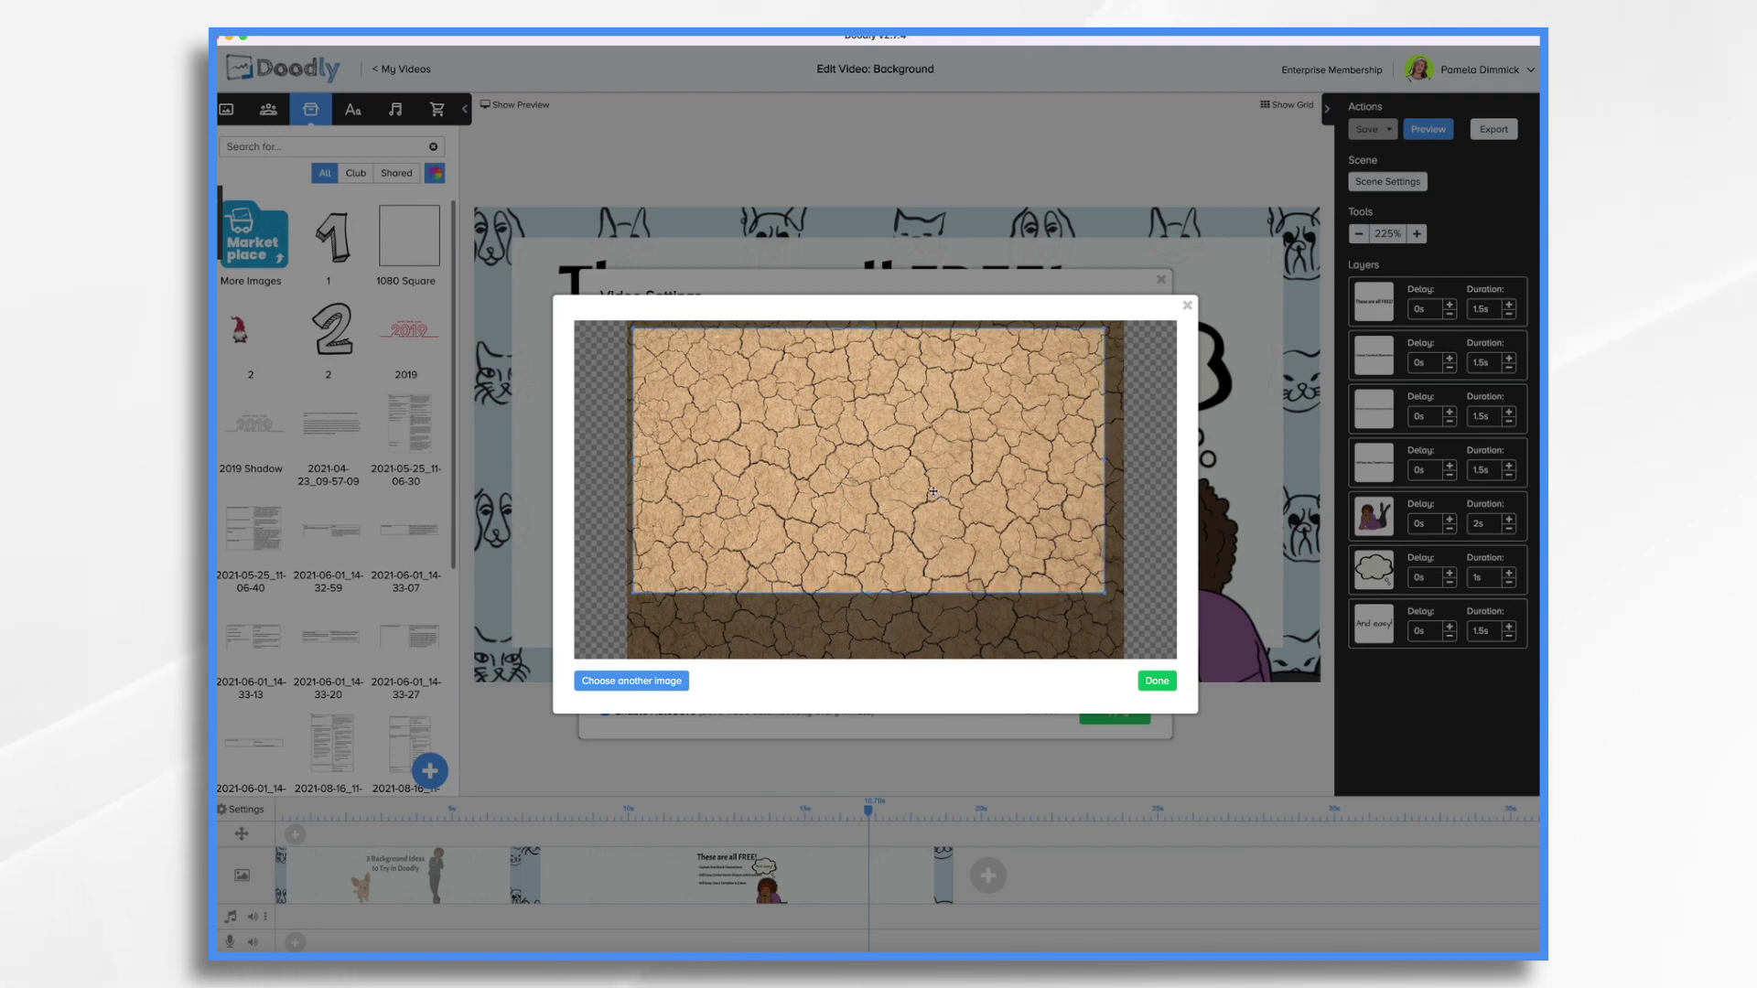
{"action": "left_click_drag", "start_coordinate": [900, 455], "coordinate": [905, 480]}
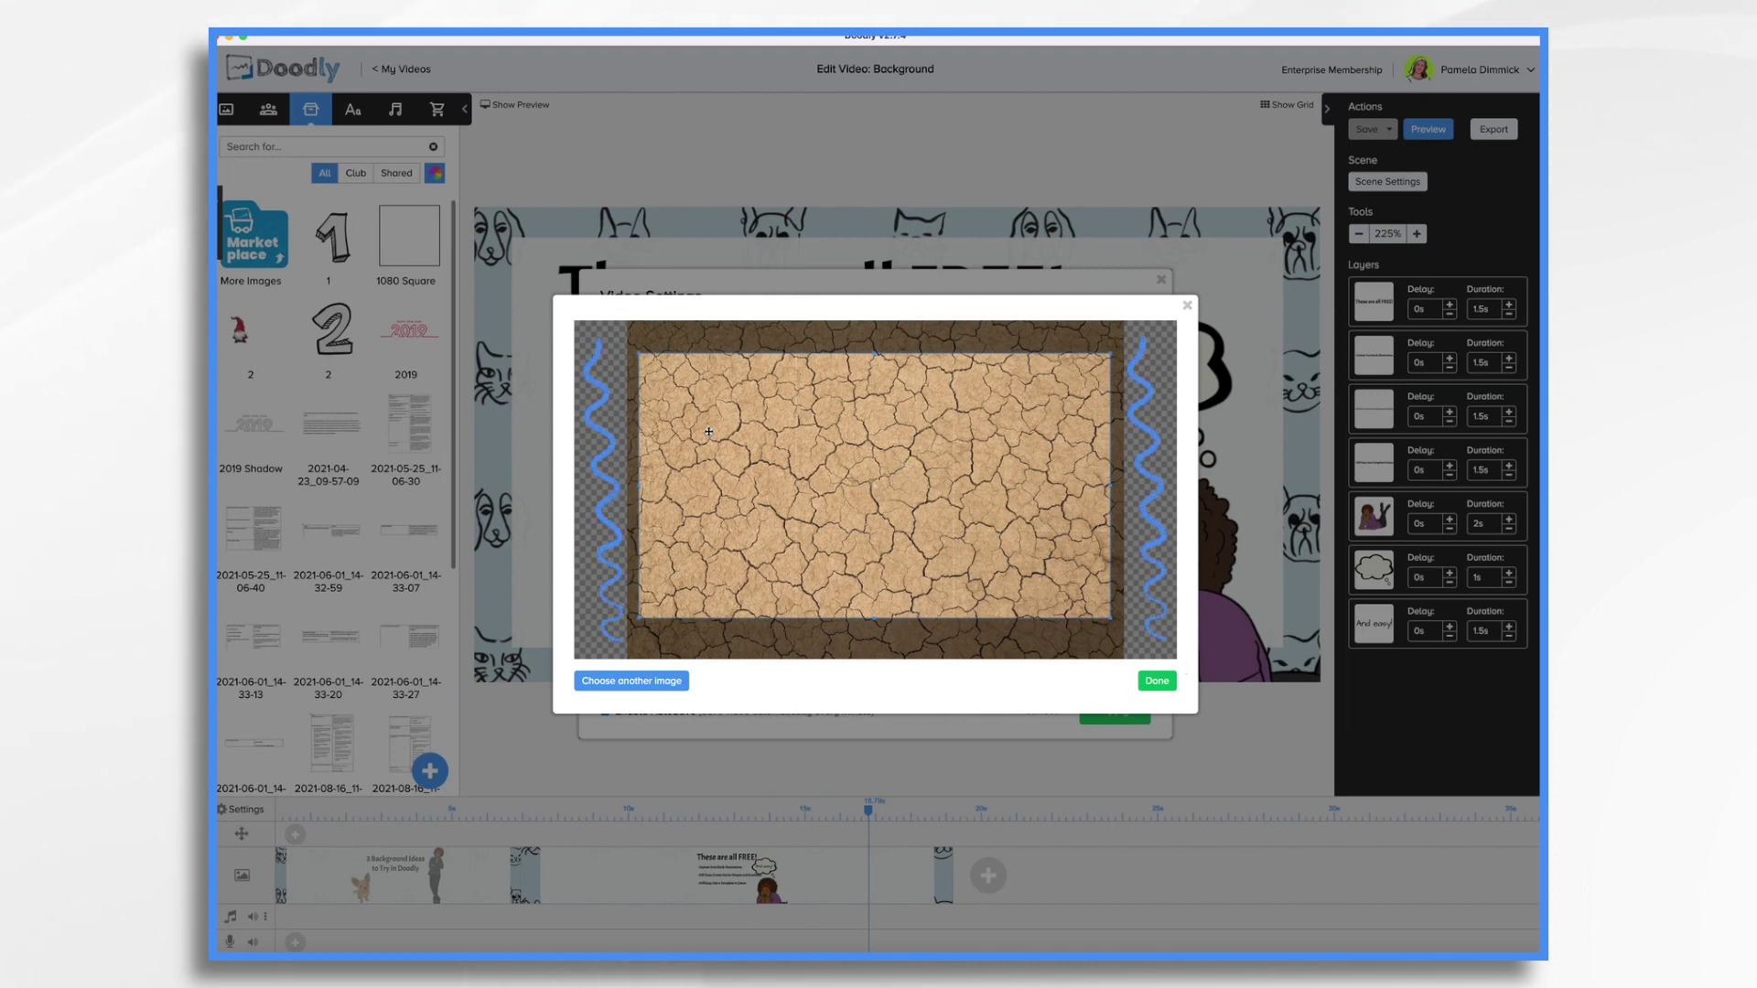
{"action": "mouse_move", "coordinate": [708, 432]}
{"action": "left_mouse_down"}
{"action": "mouse_move", "coordinate": [620, 427]}
{"action": "mouse_move", "coordinate": [716, 416]}
{"action": "left_mouse_up"}
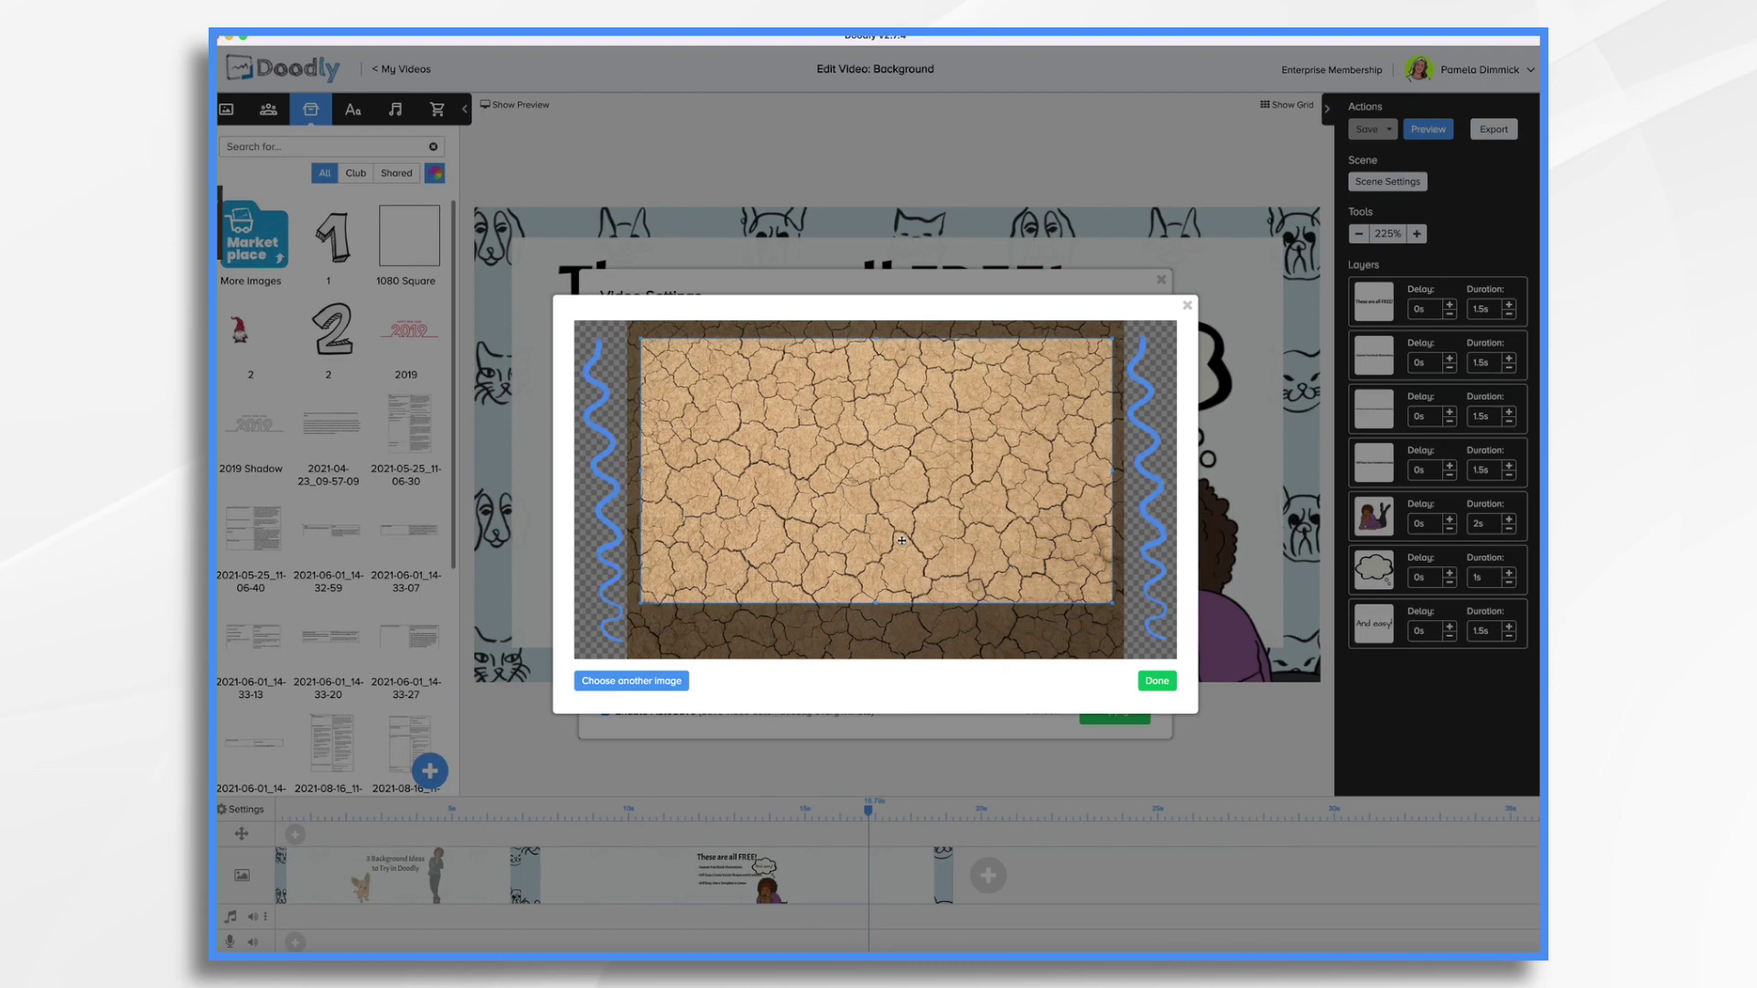
{"action": "left_click", "coordinate": [1156, 683]}
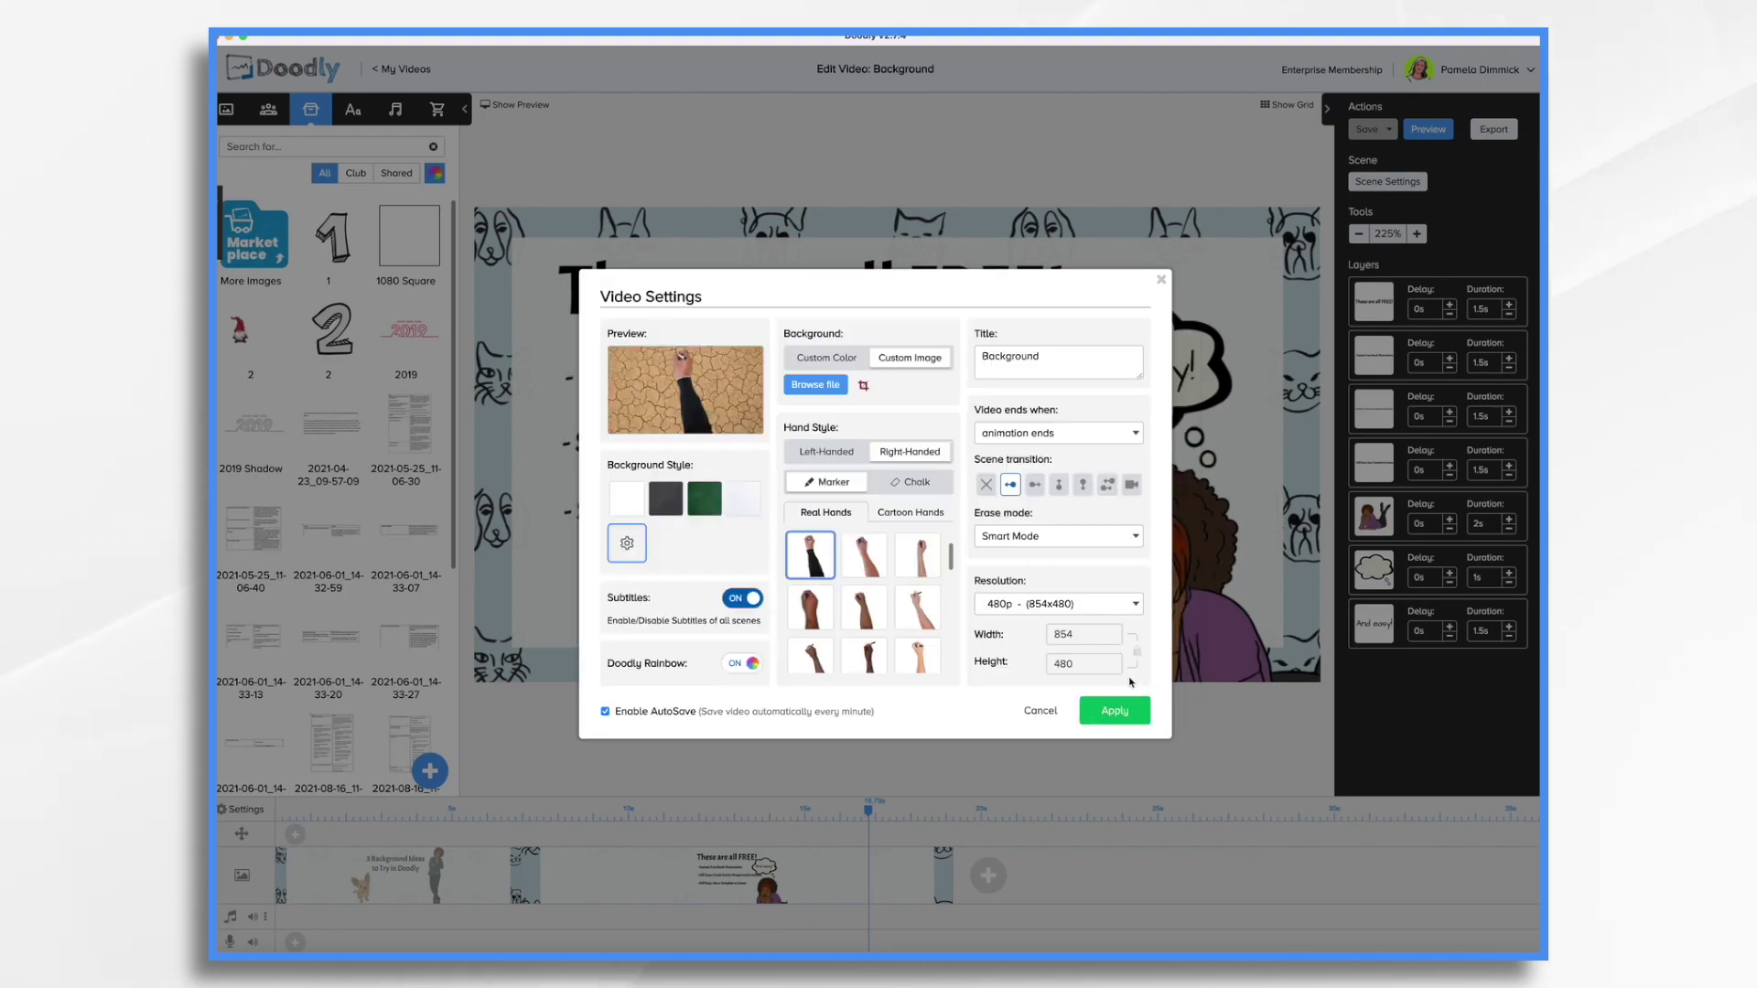
- Apply the cracked-earth background and change the 'These are all FREE!' title colour to white
{"action": "left_click", "coordinate": [1128, 719]}
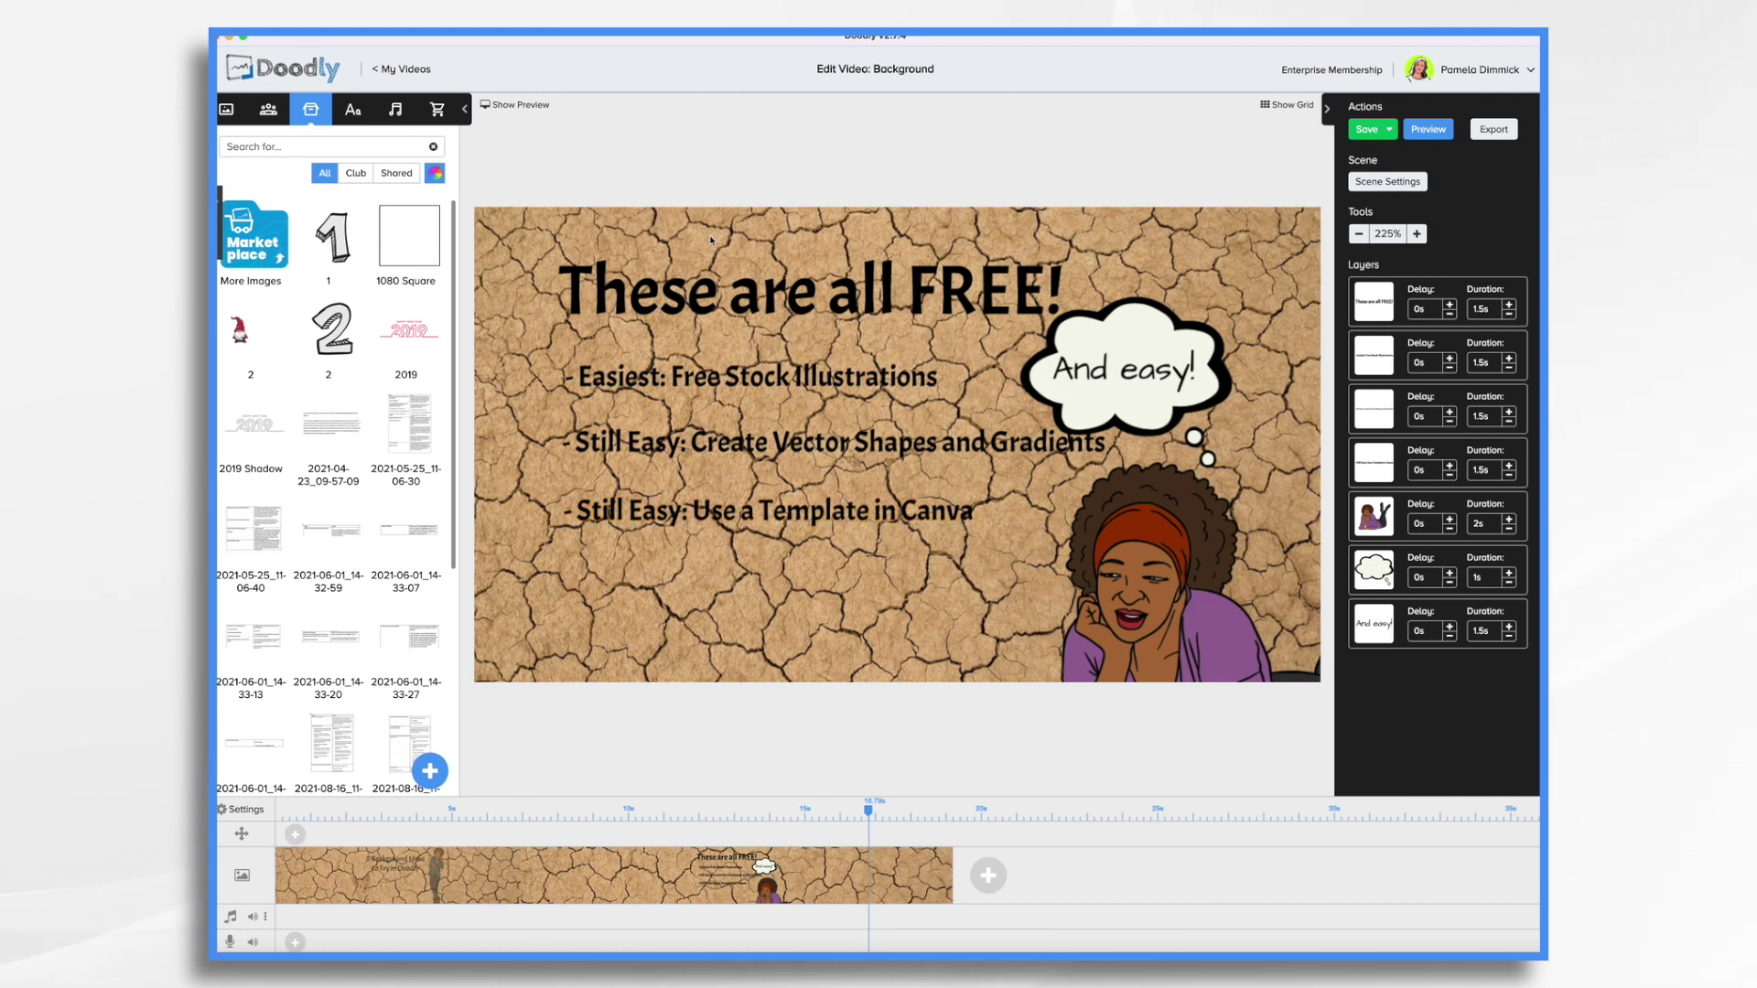
{"action": "left_click", "coordinate": [682, 291]}
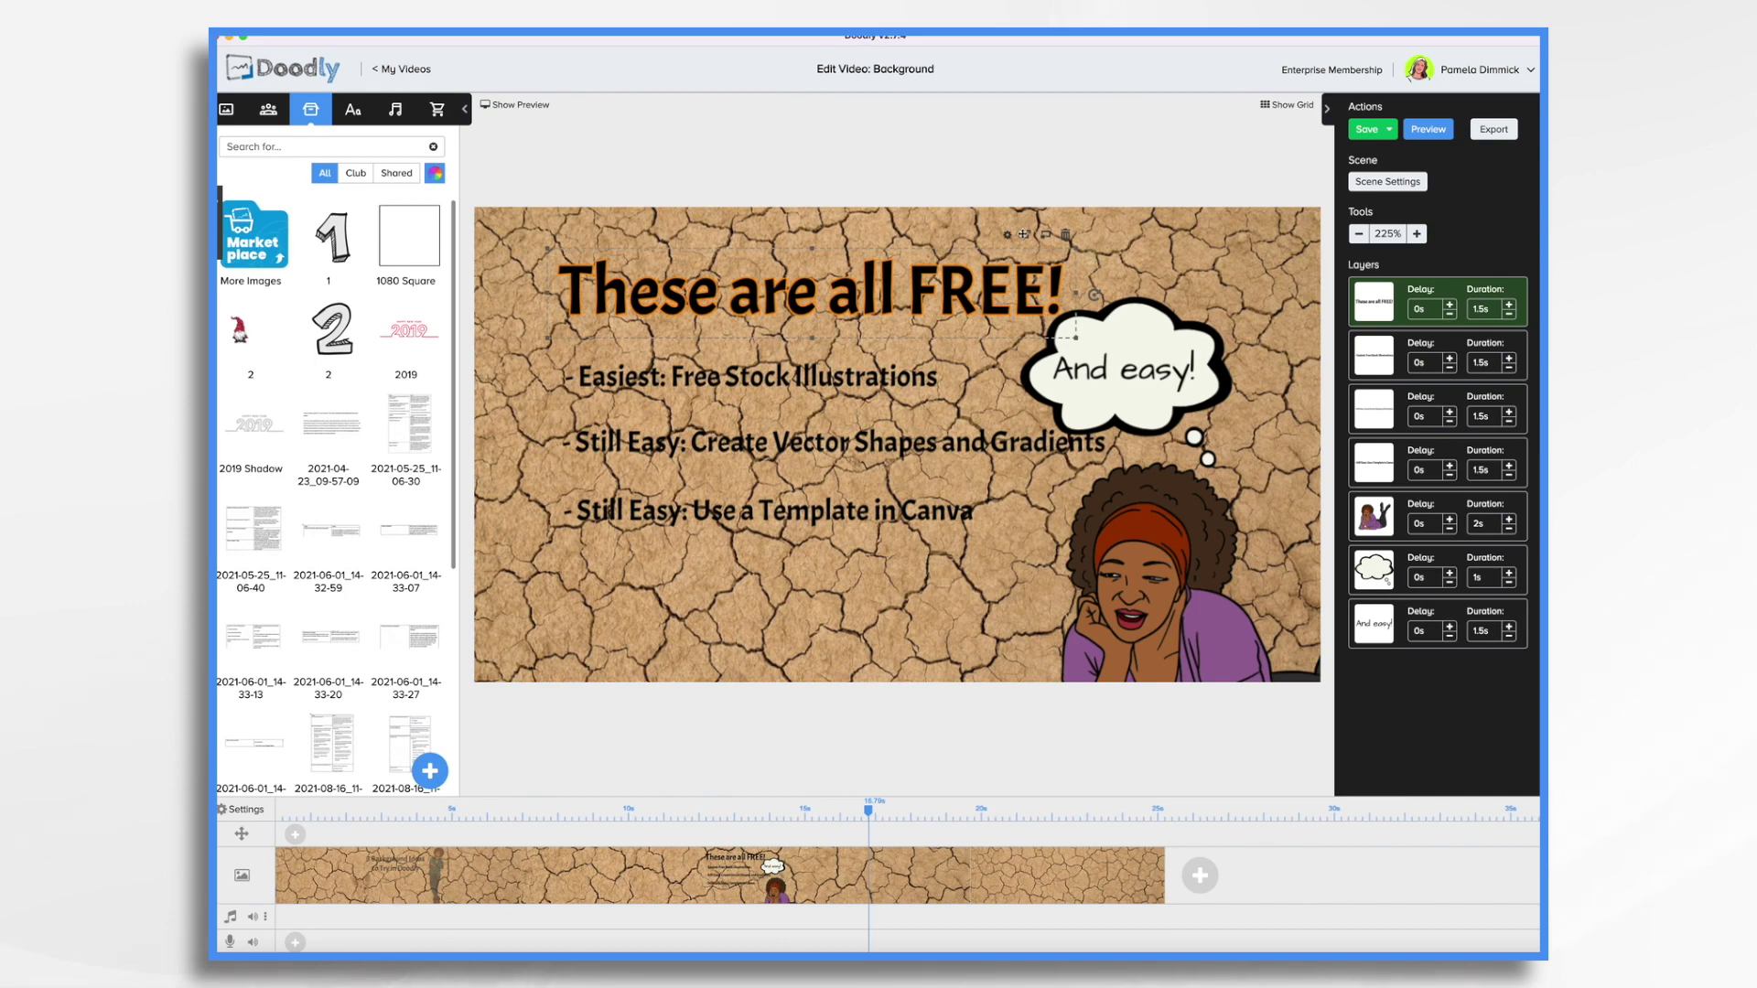
{"action": "left_click", "coordinate": [1008, 235]}
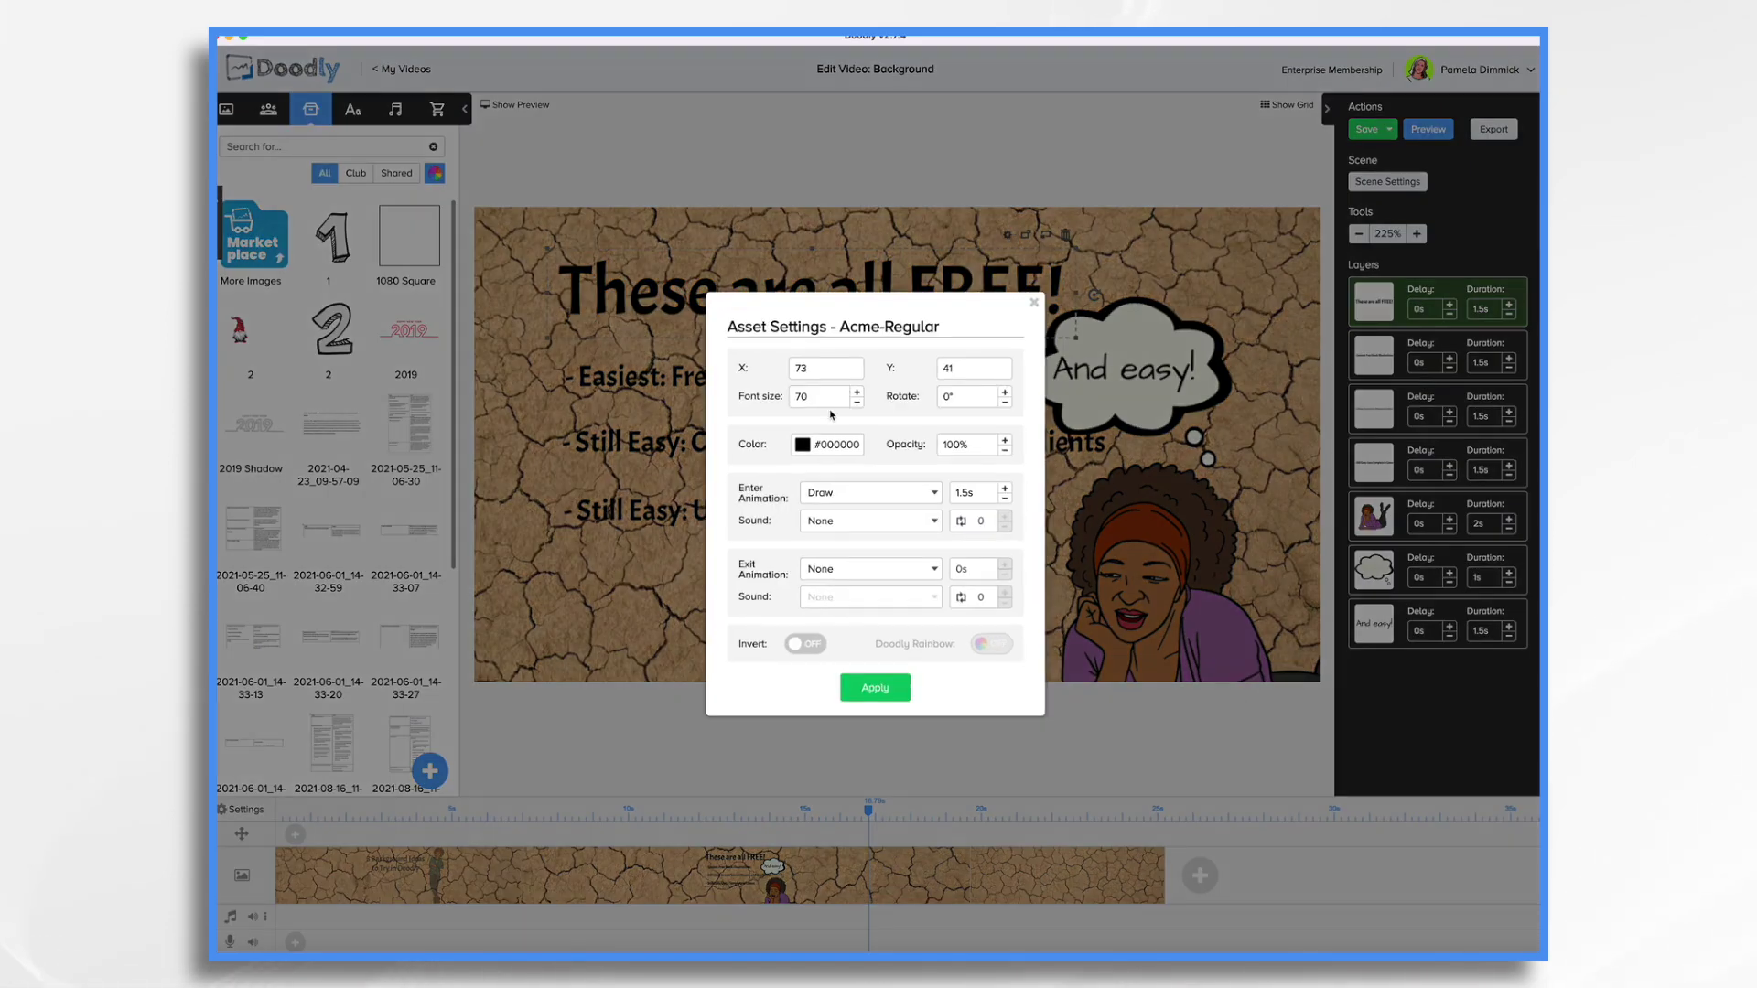
{"action": "left_click", "coordinate": [803, 445]}
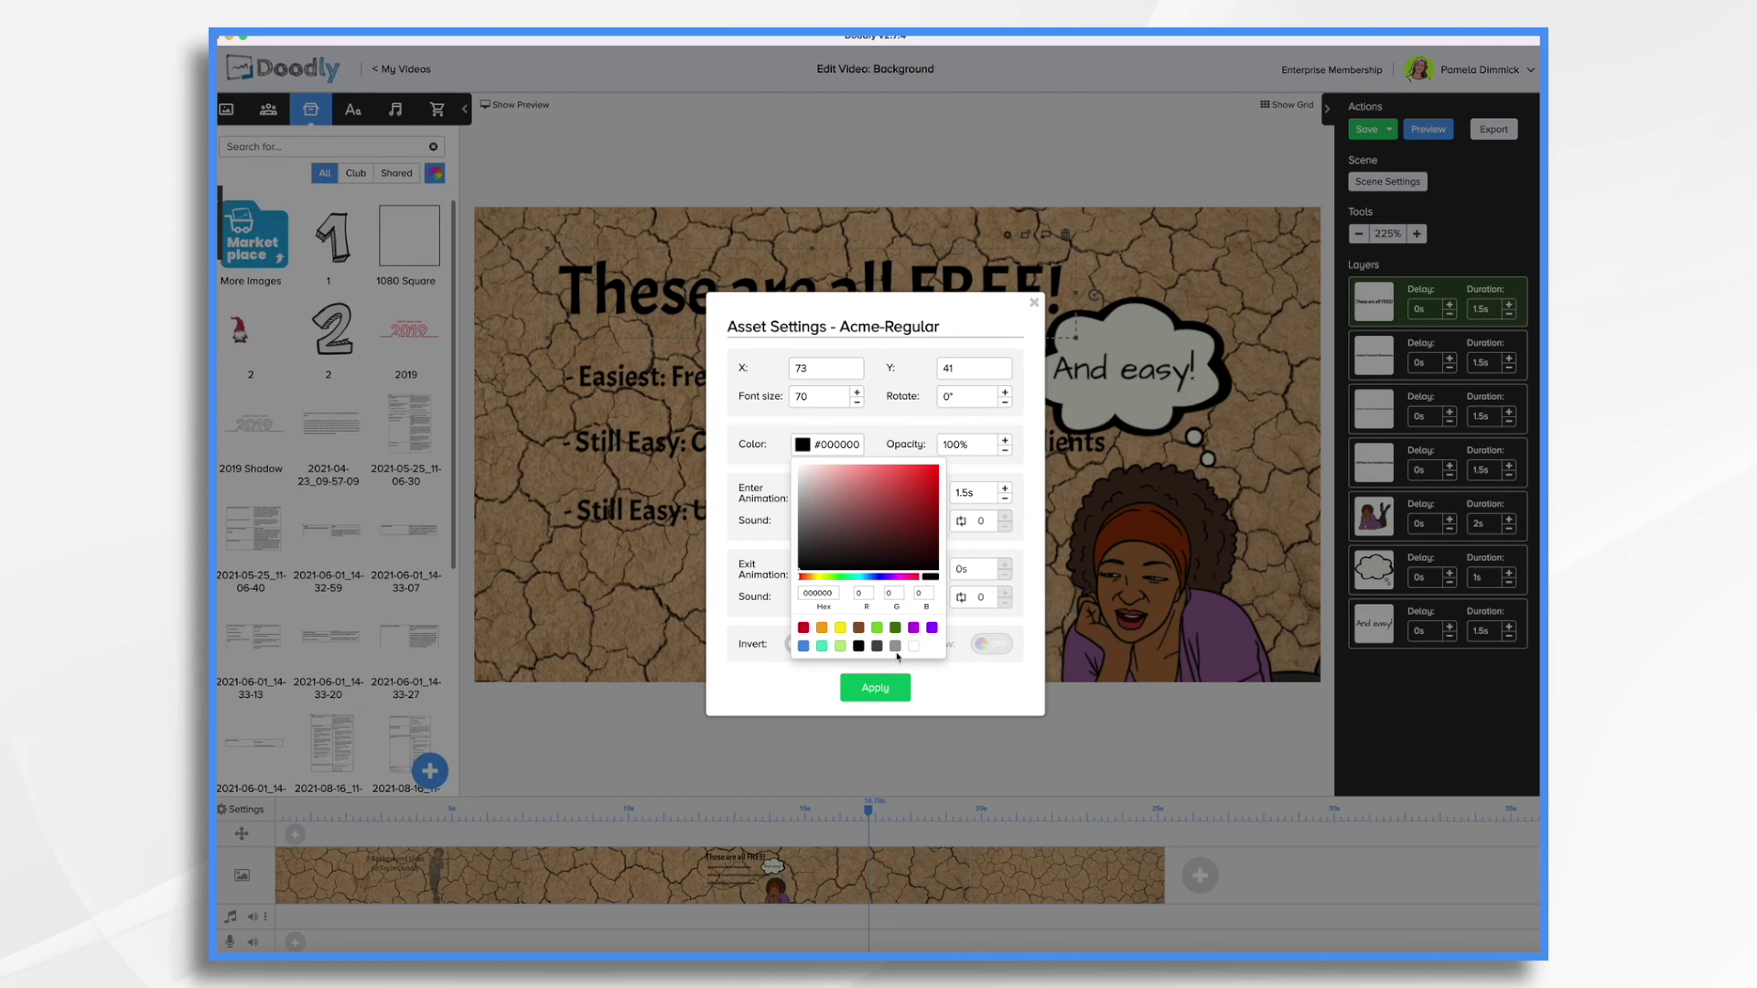
{"action": "left_click", "coordinate": [914, 647]}
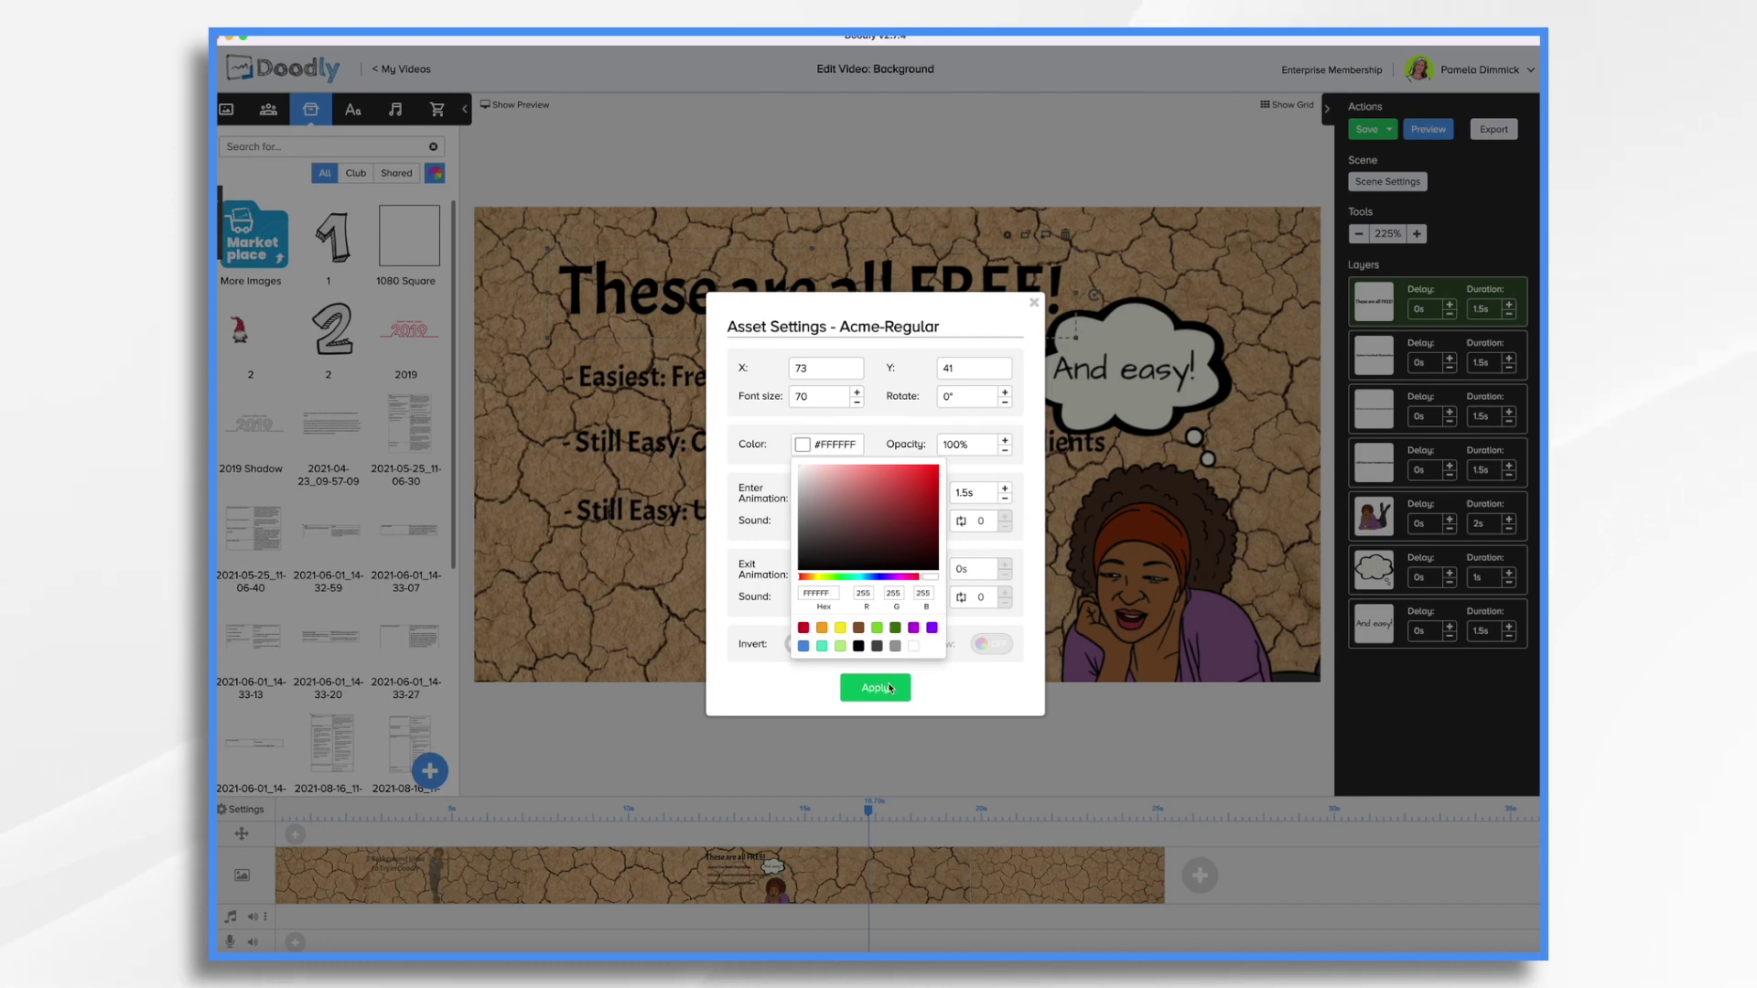
{"action": "left_click", "coordinate": [889, 688]}
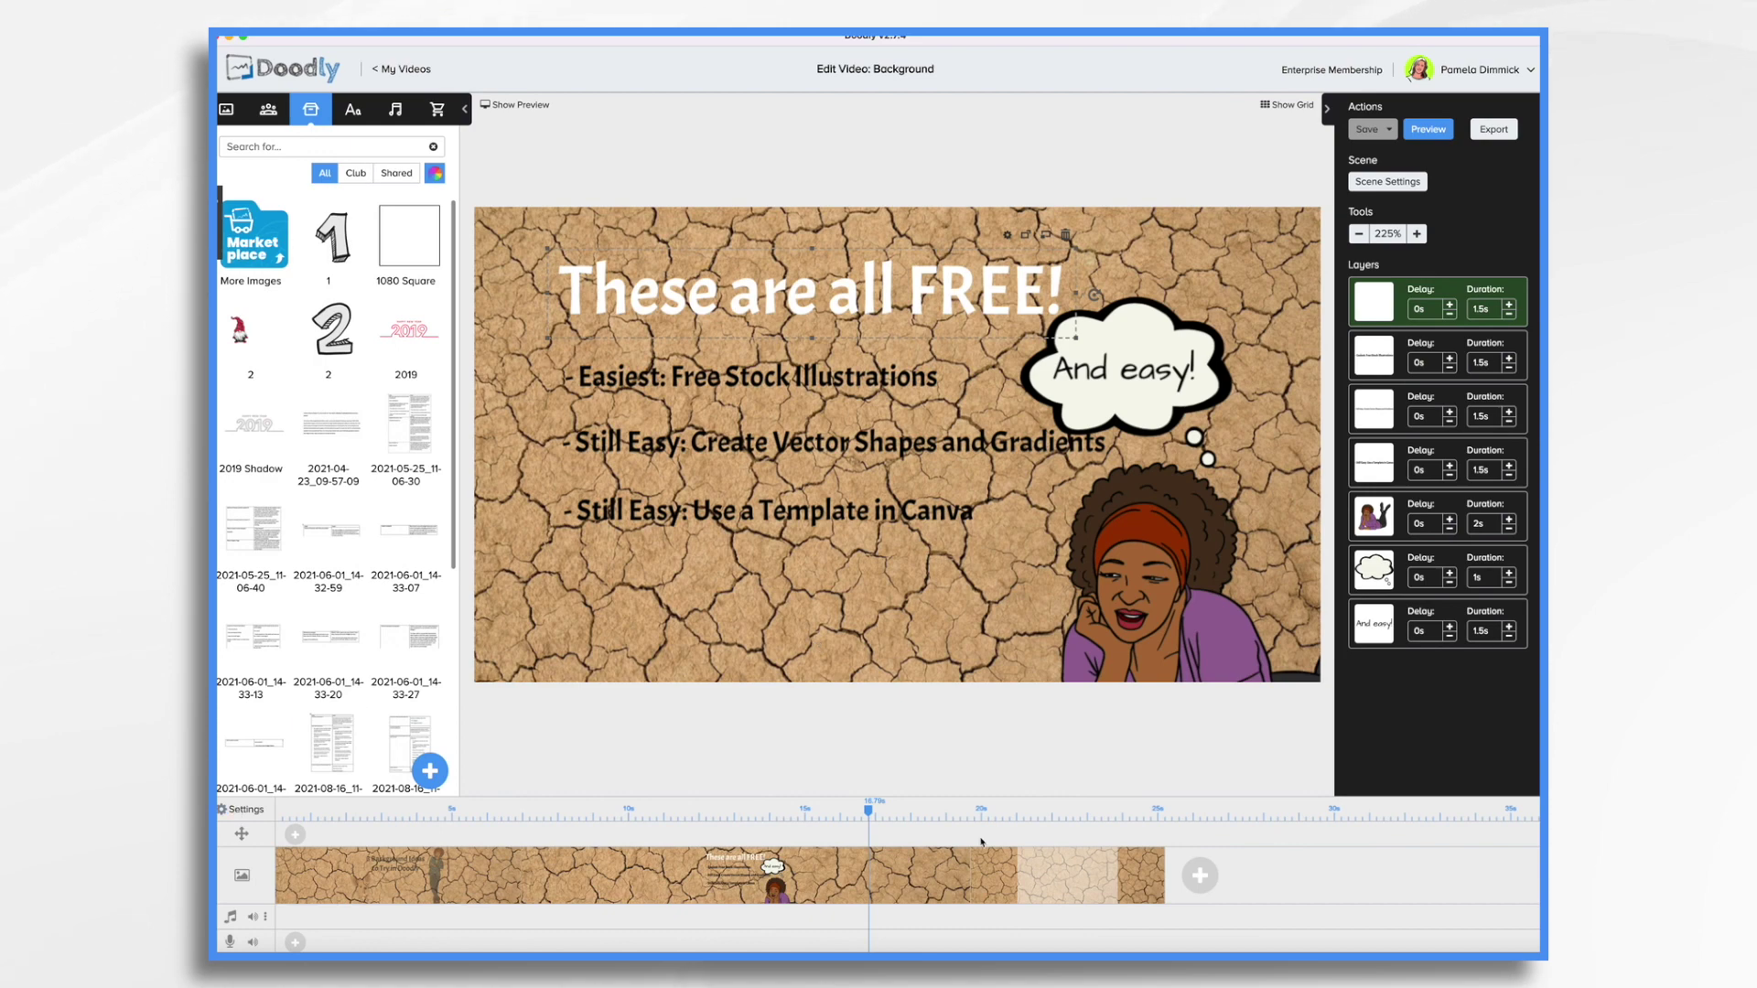
- Add two new scenes to the timeline and go back to the 'These are all FREE' scene
{"action": "left_click", "coordinate": [1201, 876]}
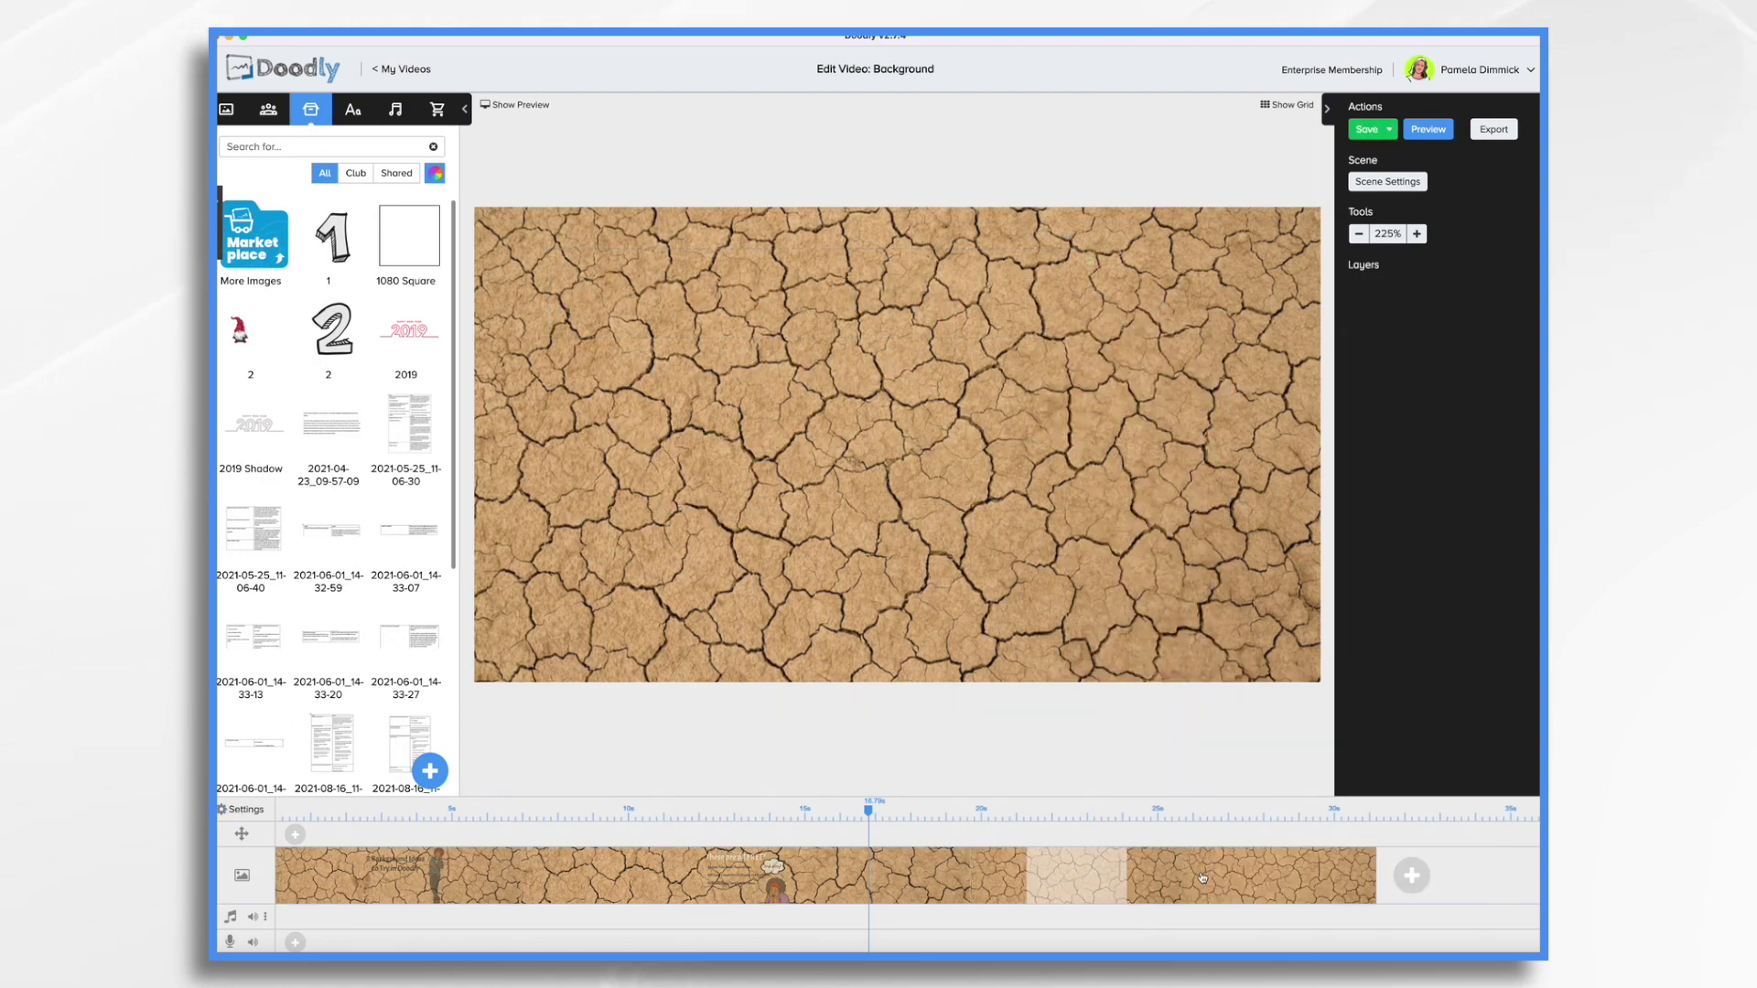
{"action": "left_click", "coordinate": [1410, 875]}
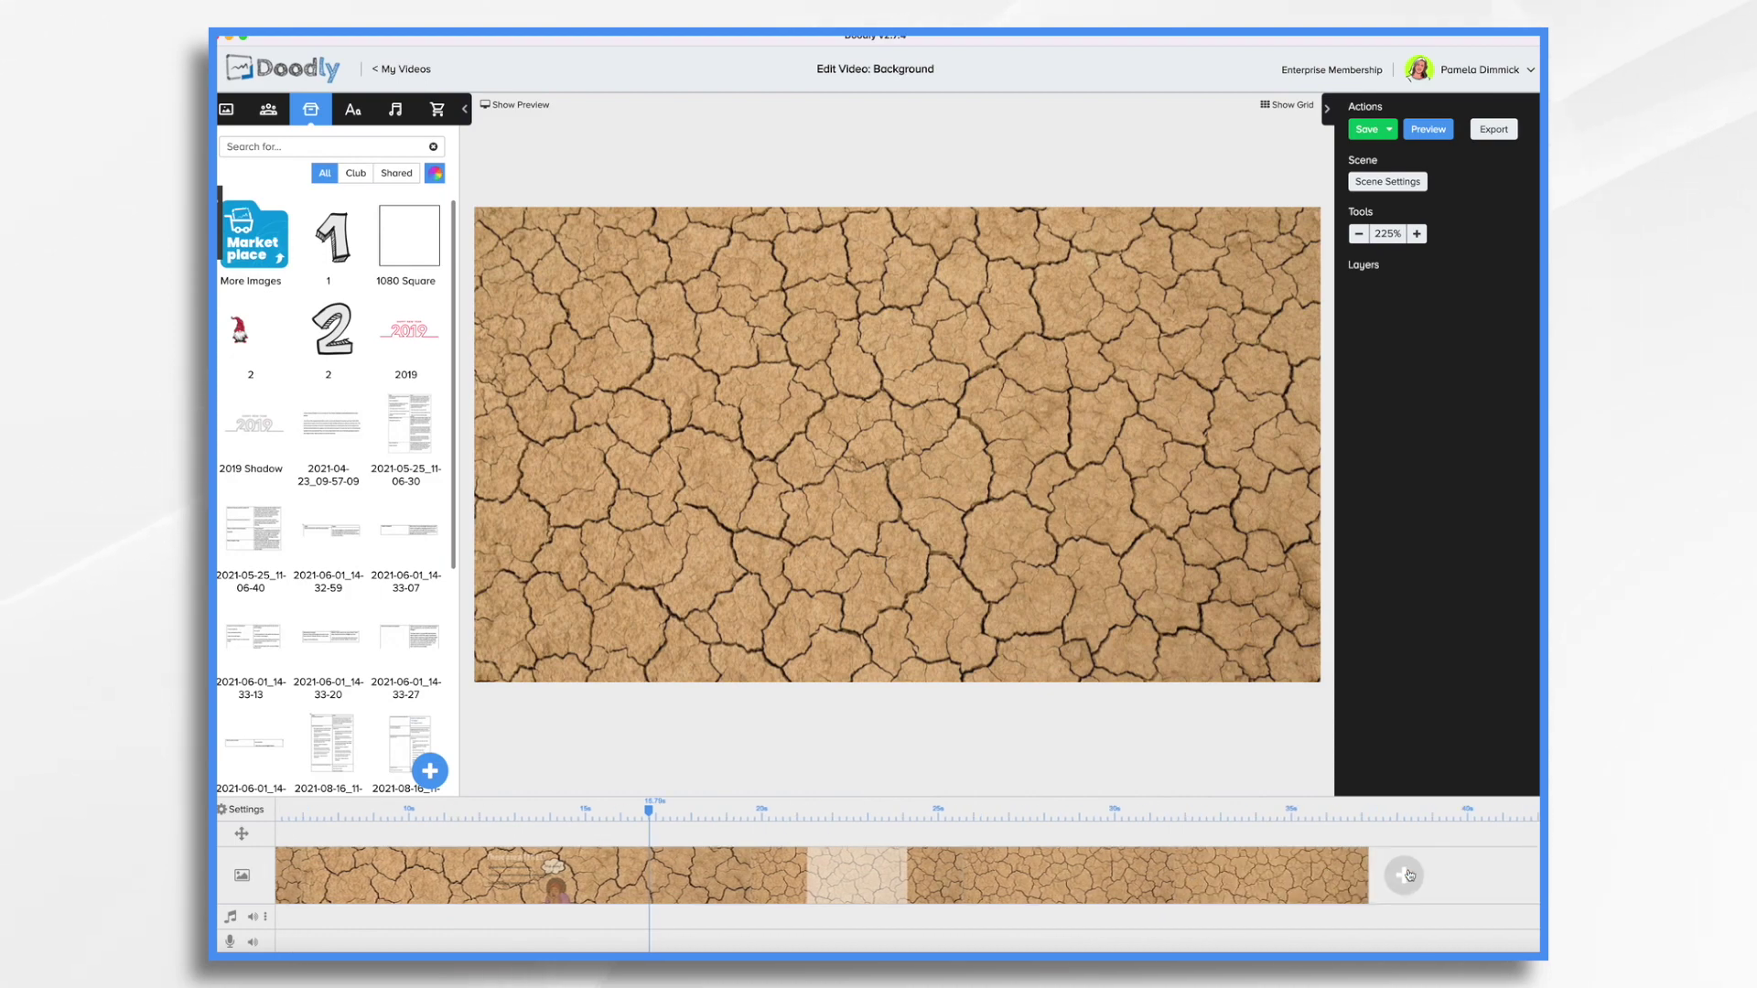
{"action": "left_click", "coordinate": [494, 876]}
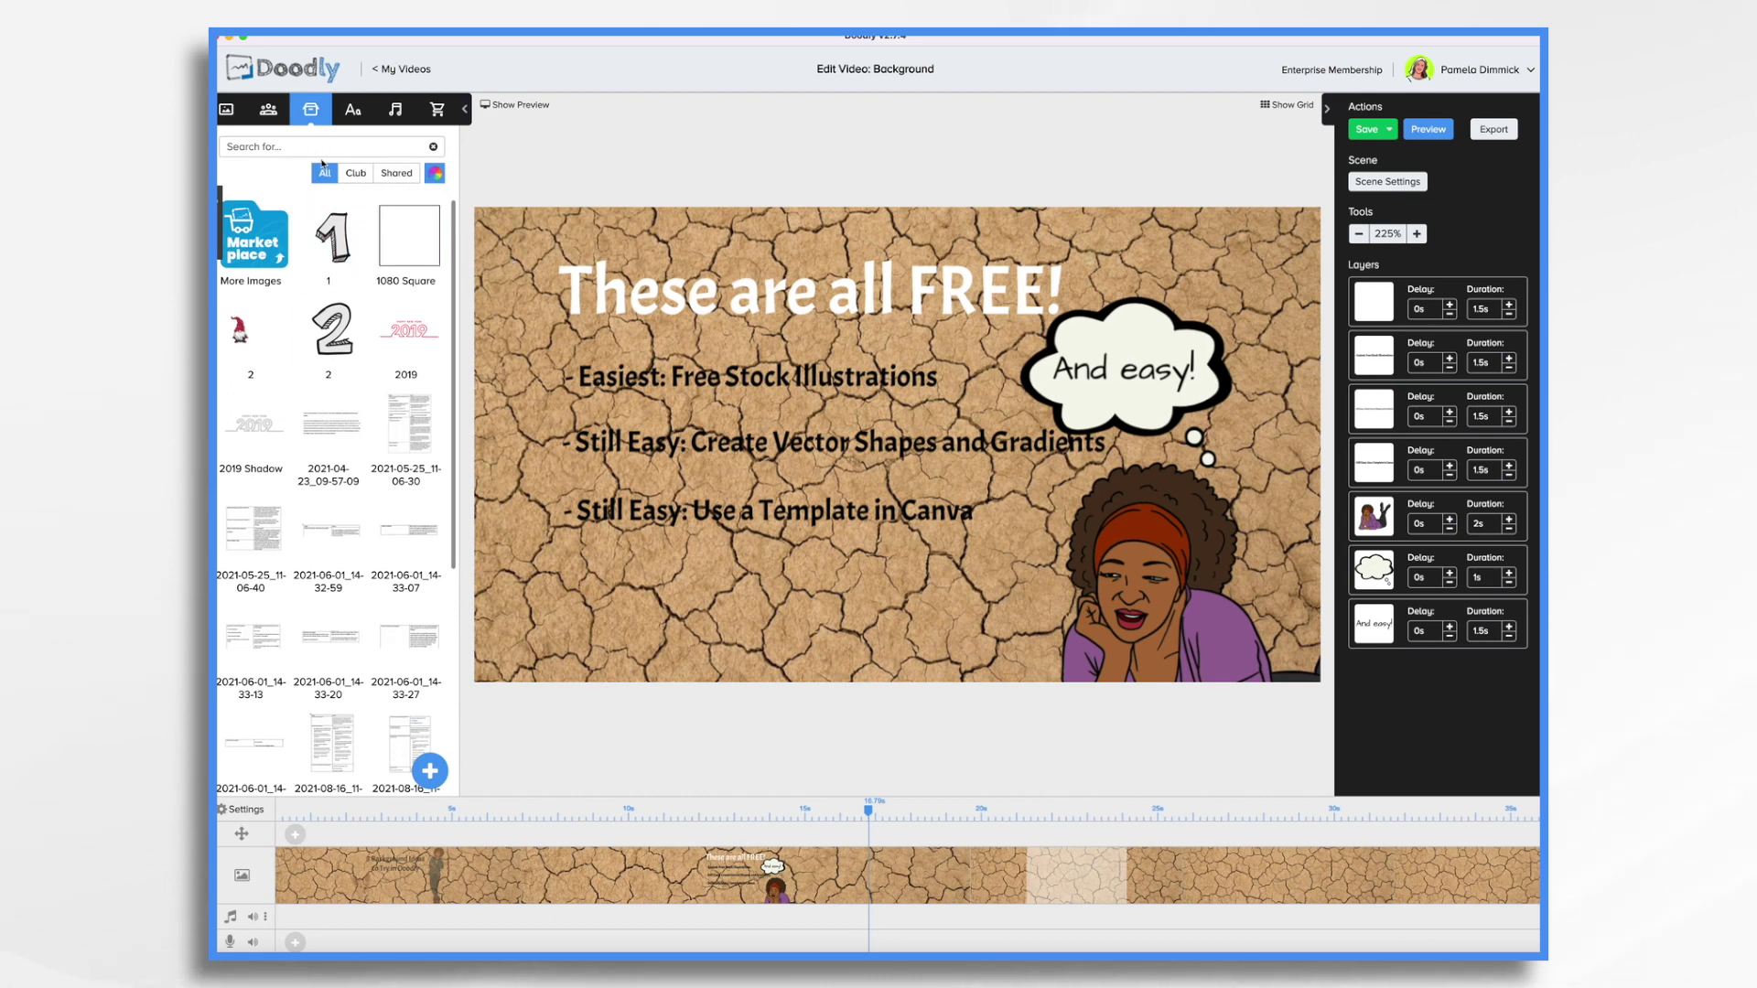
- Place a white Rectangle 1080x720 behind the bullet lines, layer it second, and save
{"action": "type", "text": "rectan"}
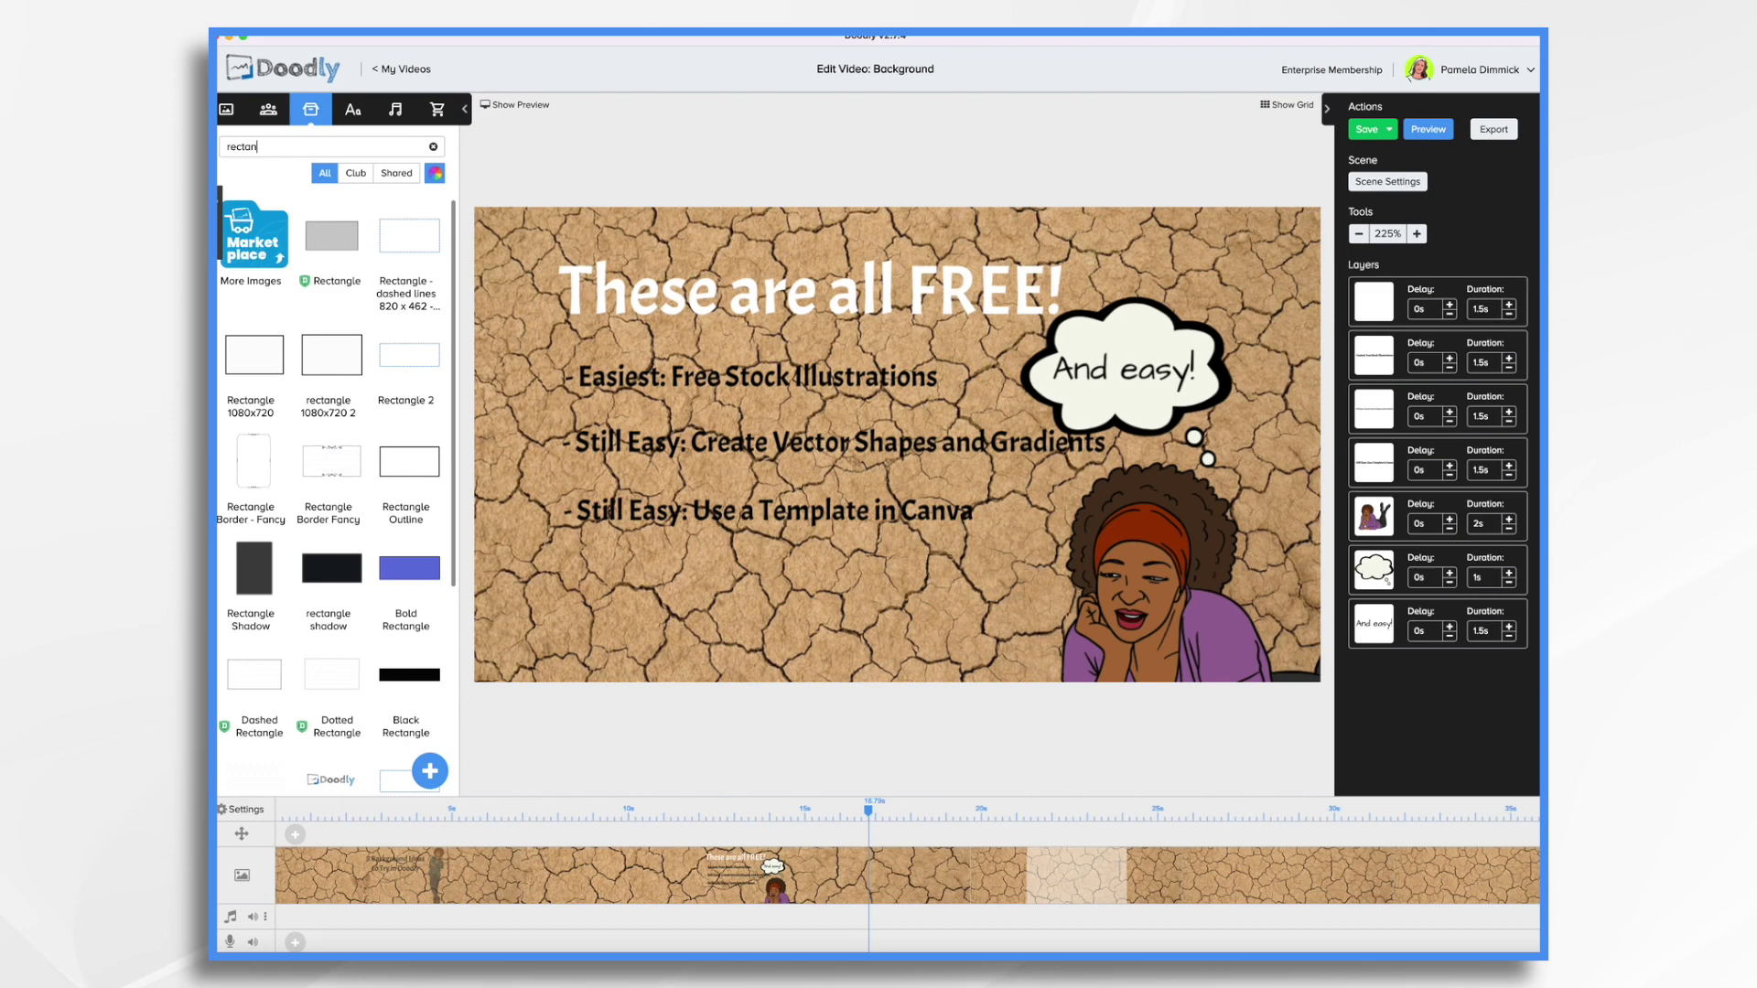
{"action": "left_click_drag", "start_coordinate": [254, 355], "coordinate": [744, 357]}
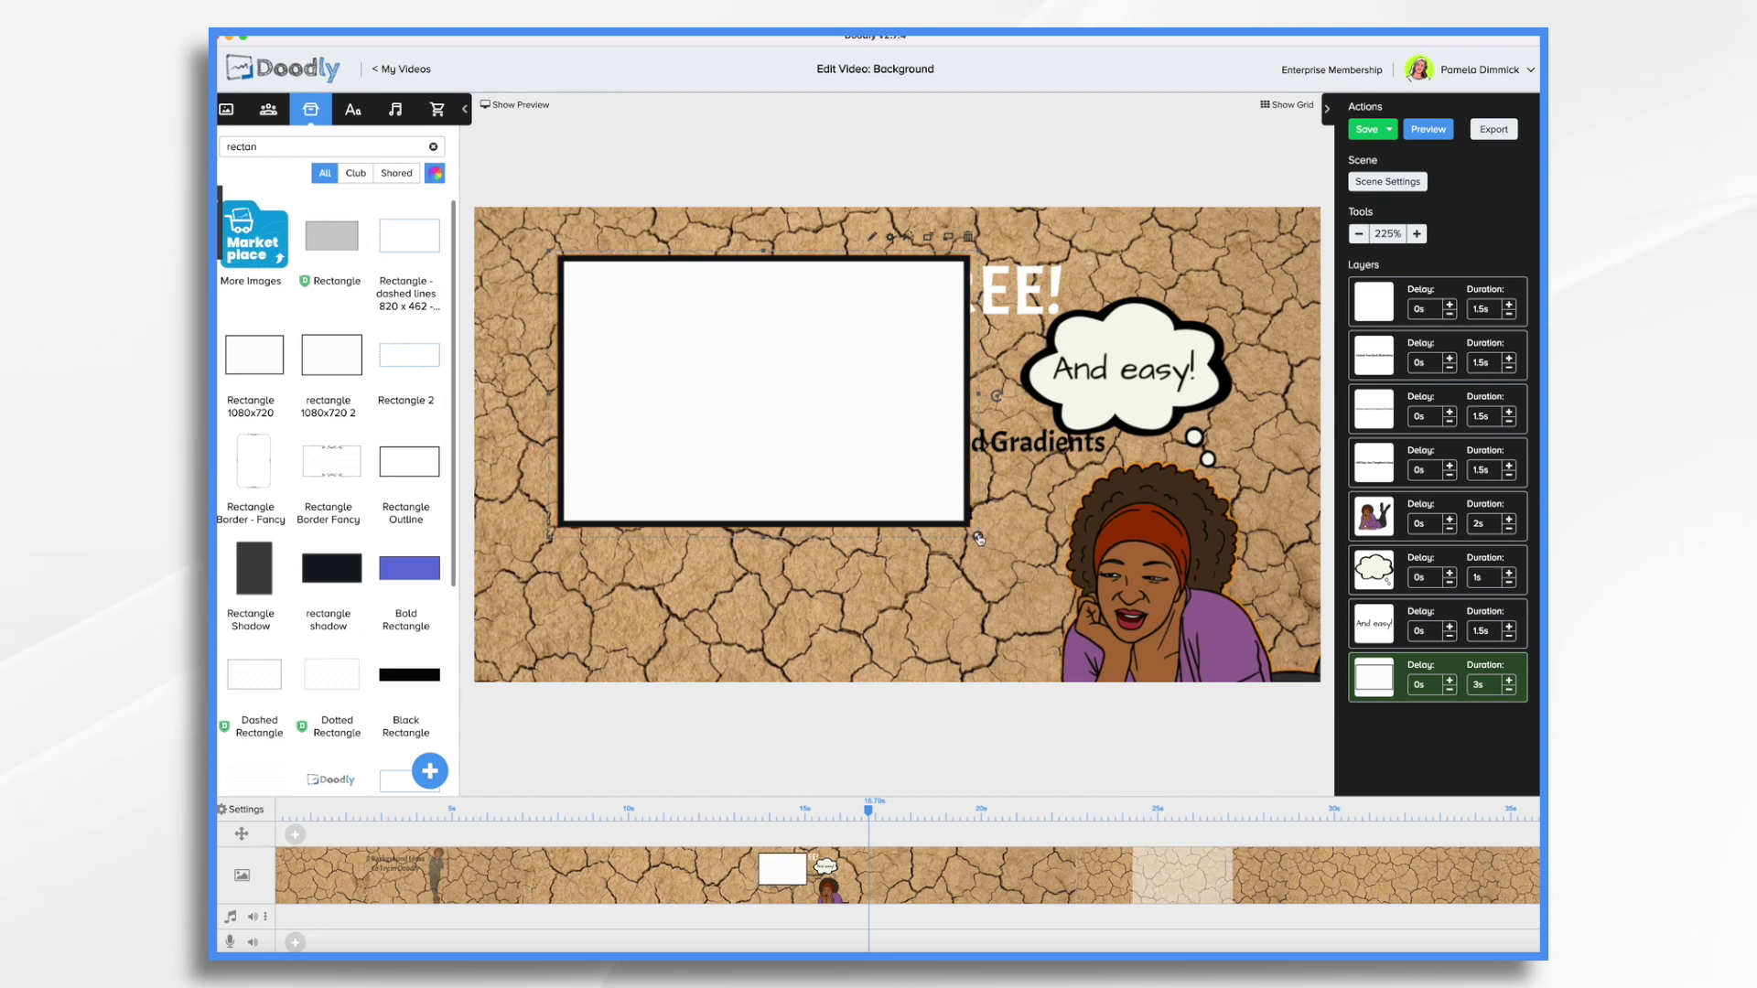
{"action": "left_click_drag", "start_coordinate": [979, 505], "coordinate": [1101, 620]}
{"action": "left_click_drag", "start_coordinate": [965, 541], "coordinate": [937, 537]}
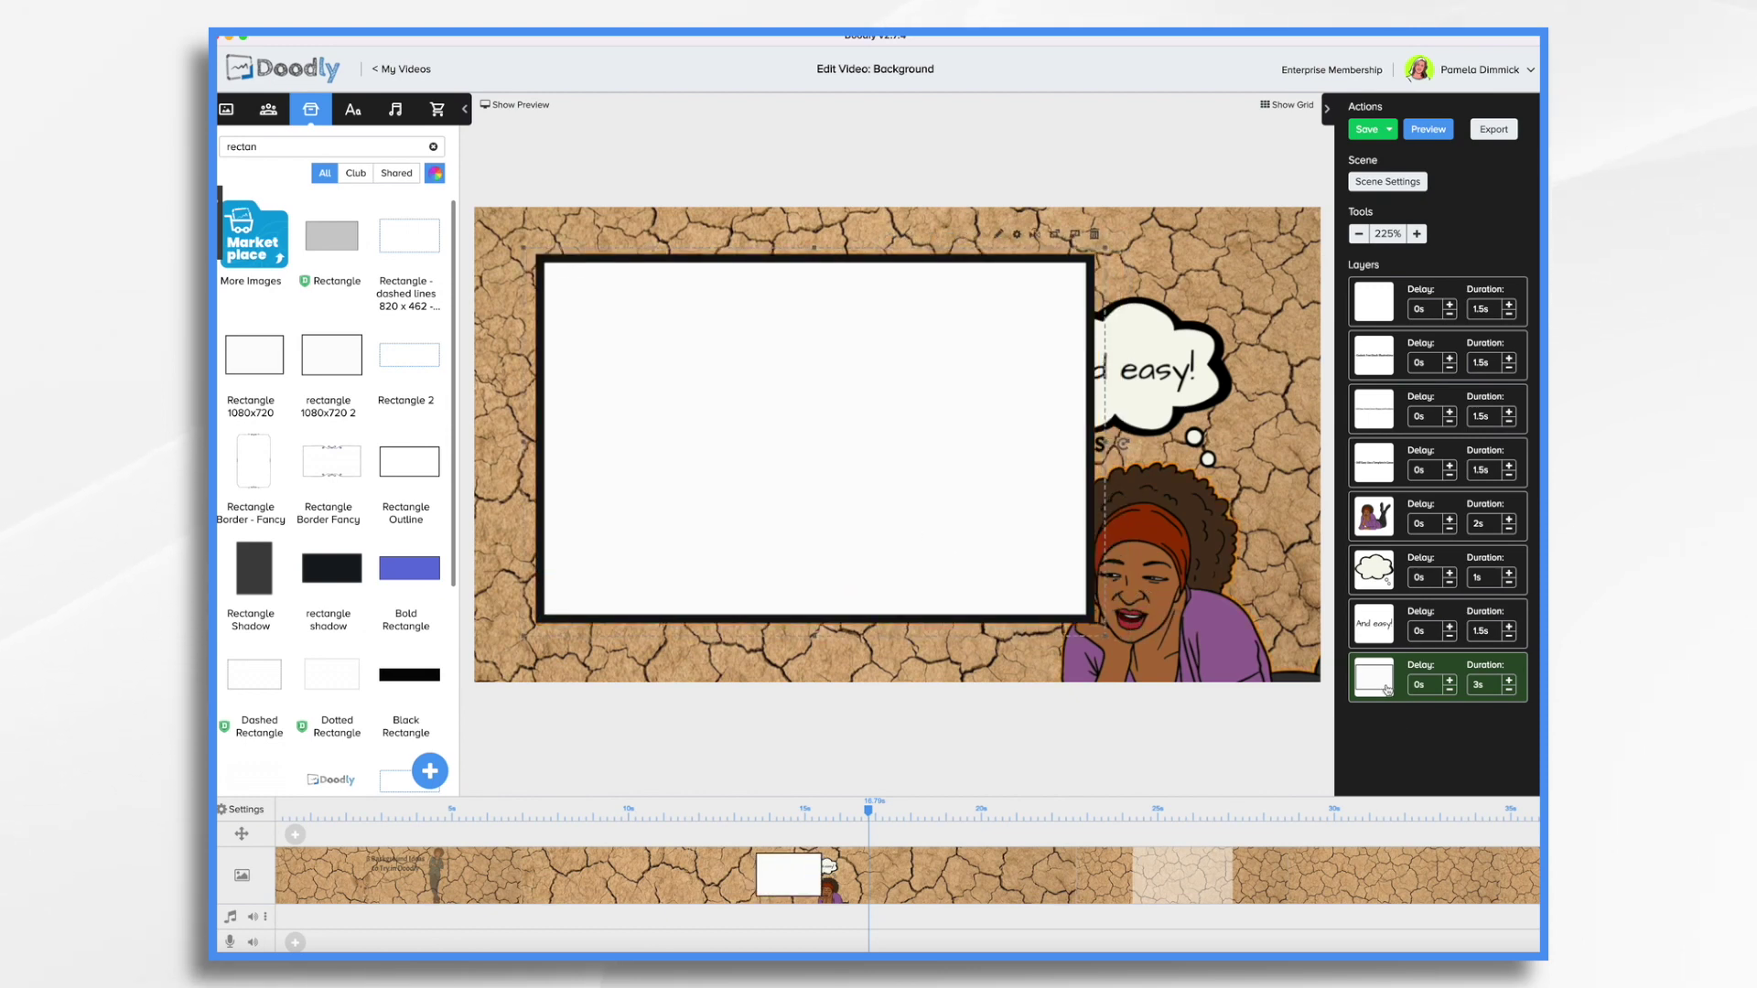
{"action": "left_click_drag", "start_coordinate": [1377, 682], "coordinate": [1378, 355]}
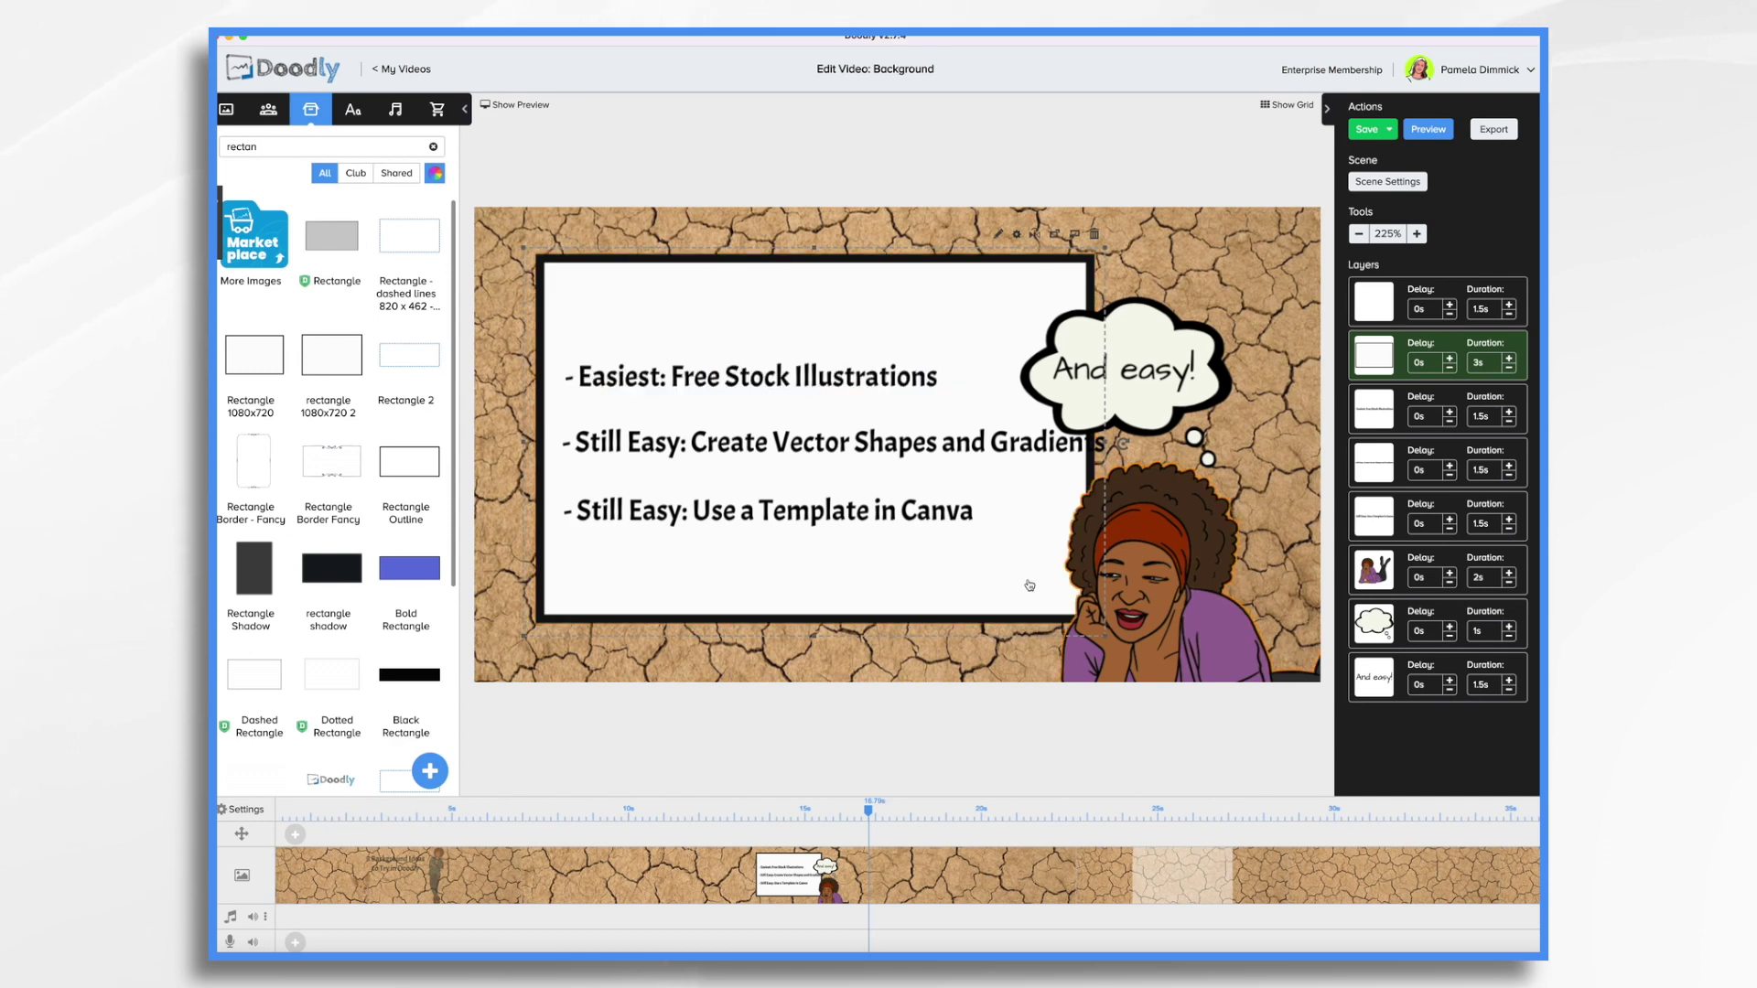
{"action": "key", "text": "super+s"}
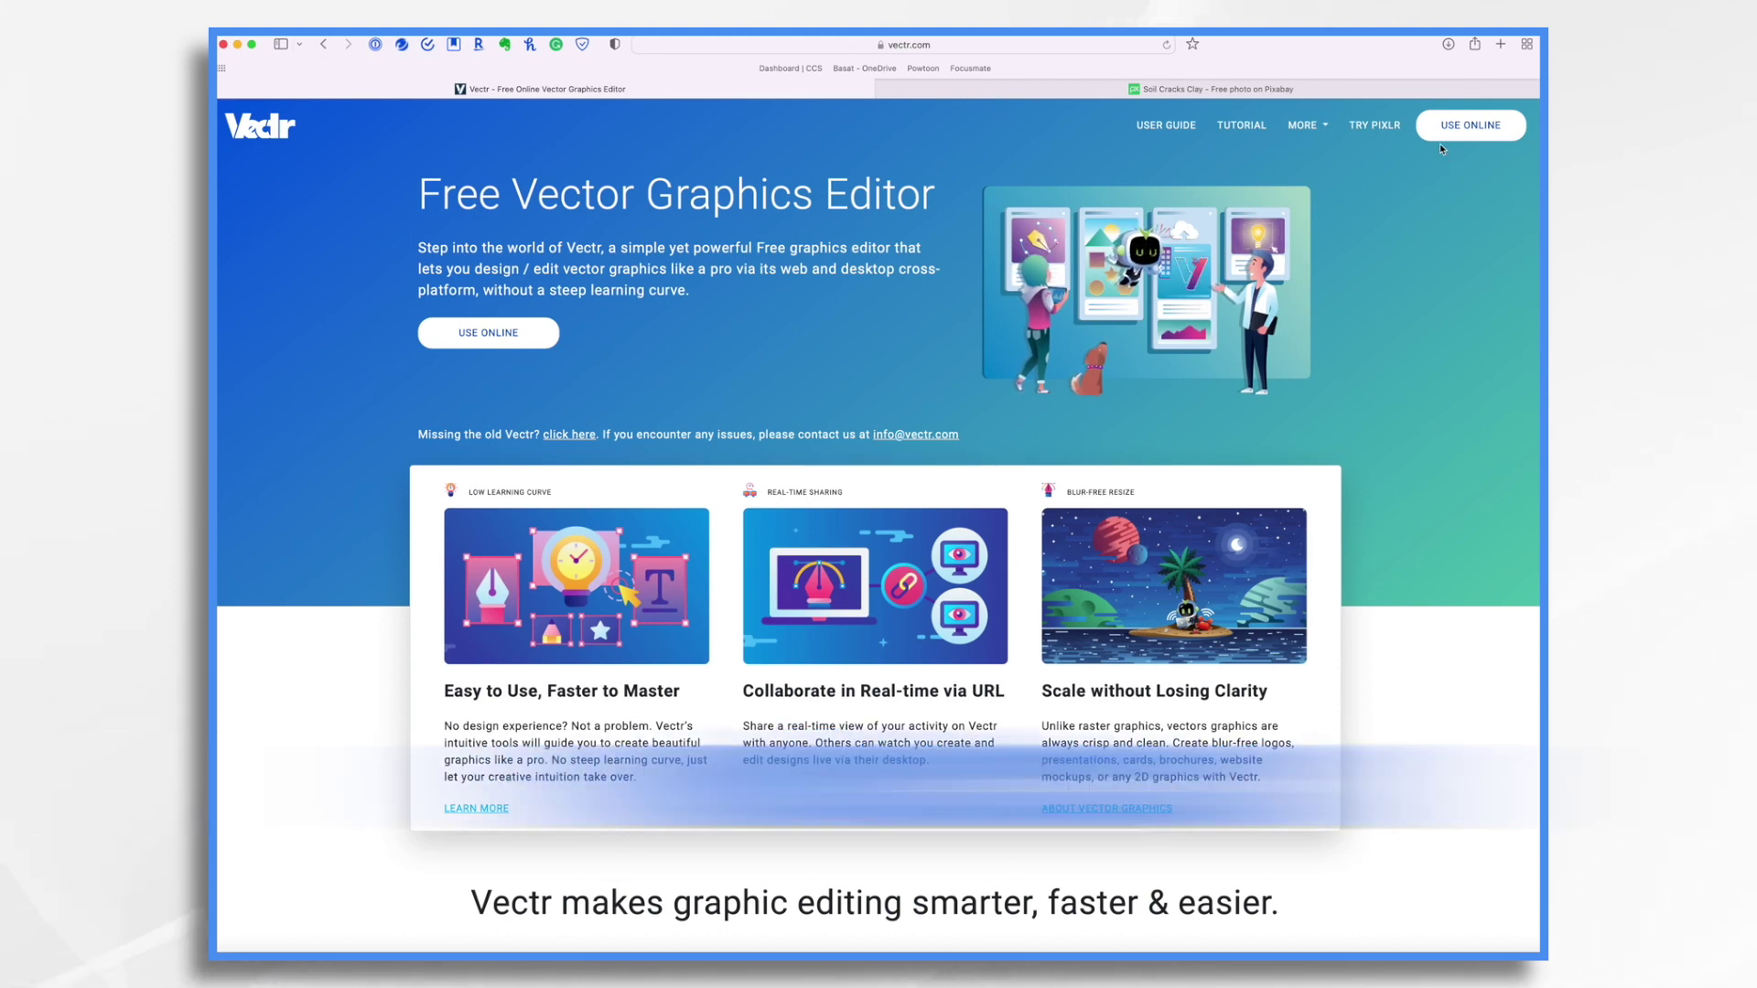
- Launch Vectr's online editor from the homepage
{"action": "left_click", "coordinate": [493, 335]}
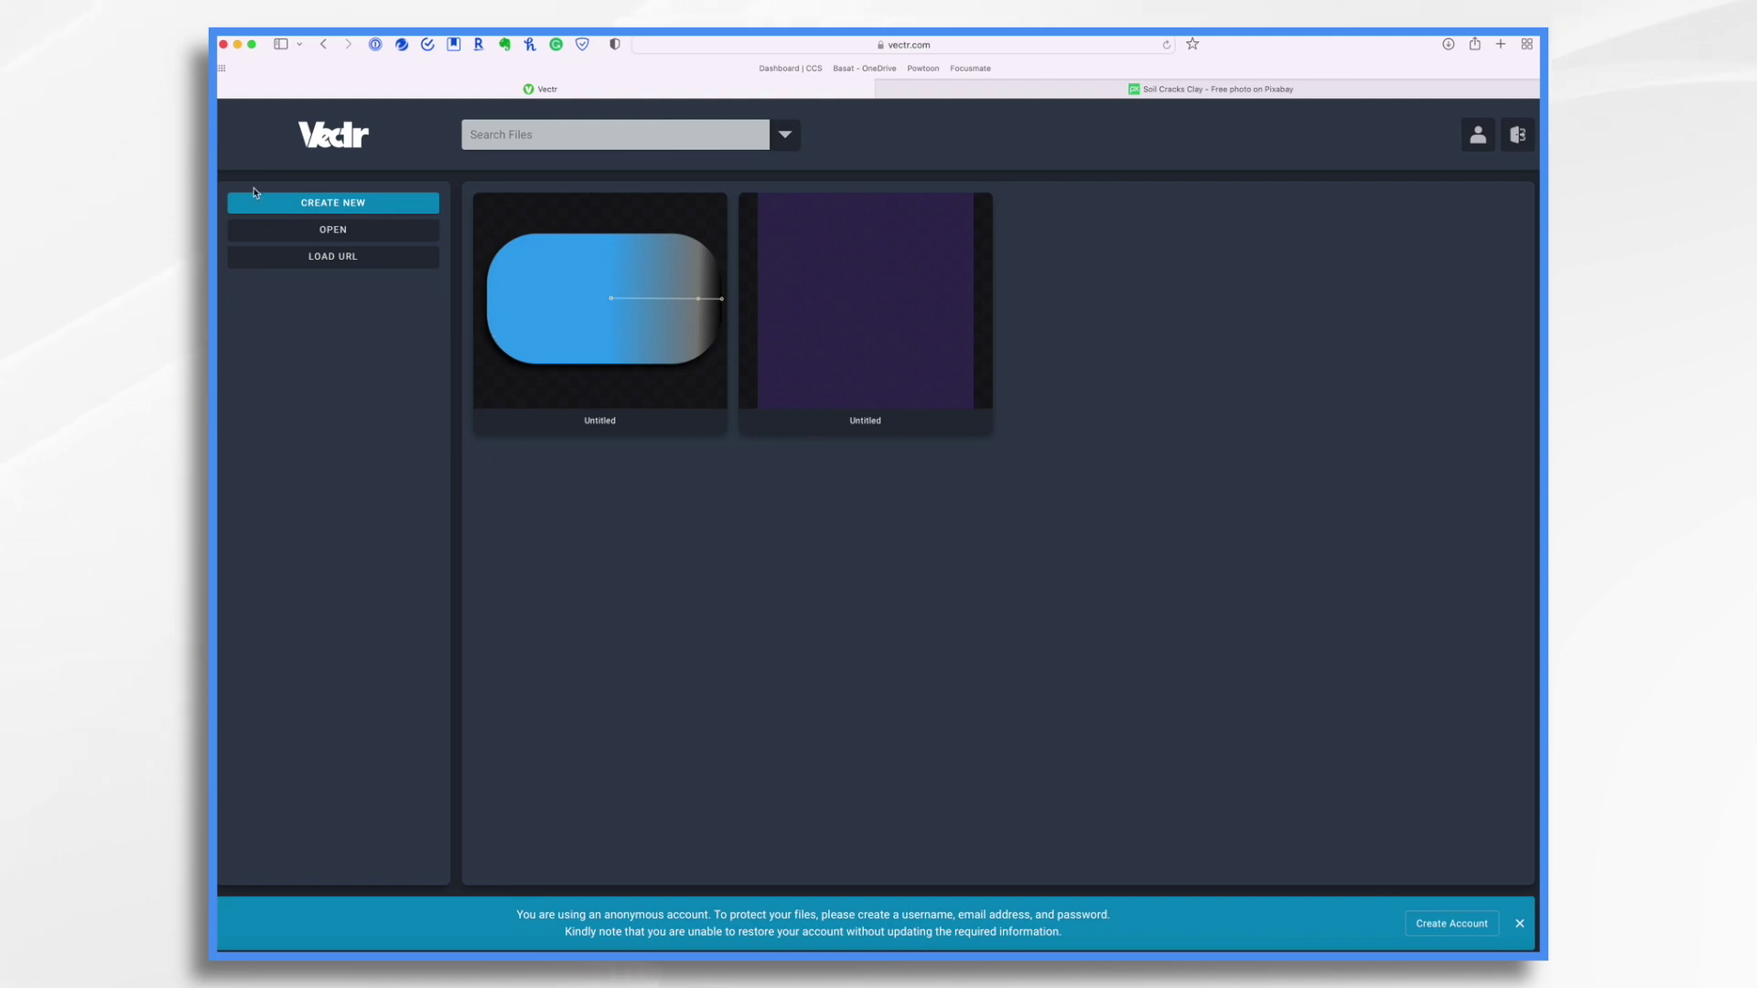
- Create a new drawing and set its page to 1920 × 1080 pixels, zoomed to fit
{"action": "left_click", "coordinate": [339, 204]}
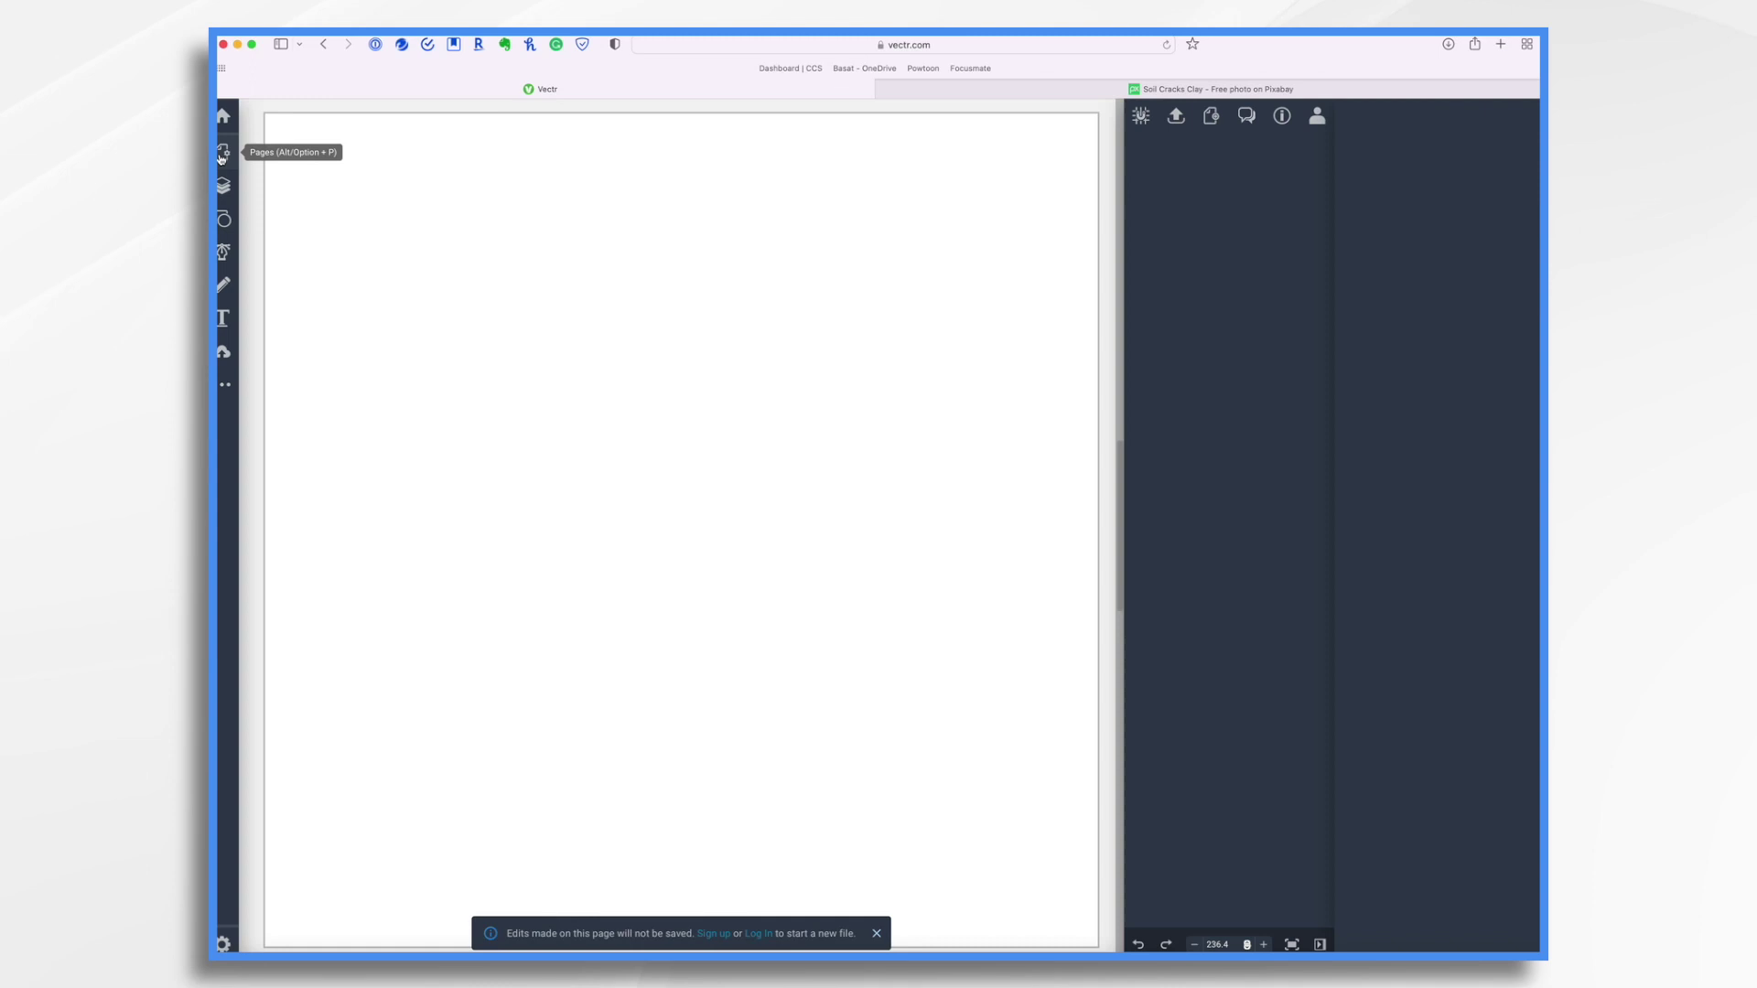
{"action": "left_click", "coordinate": [221, 155]}
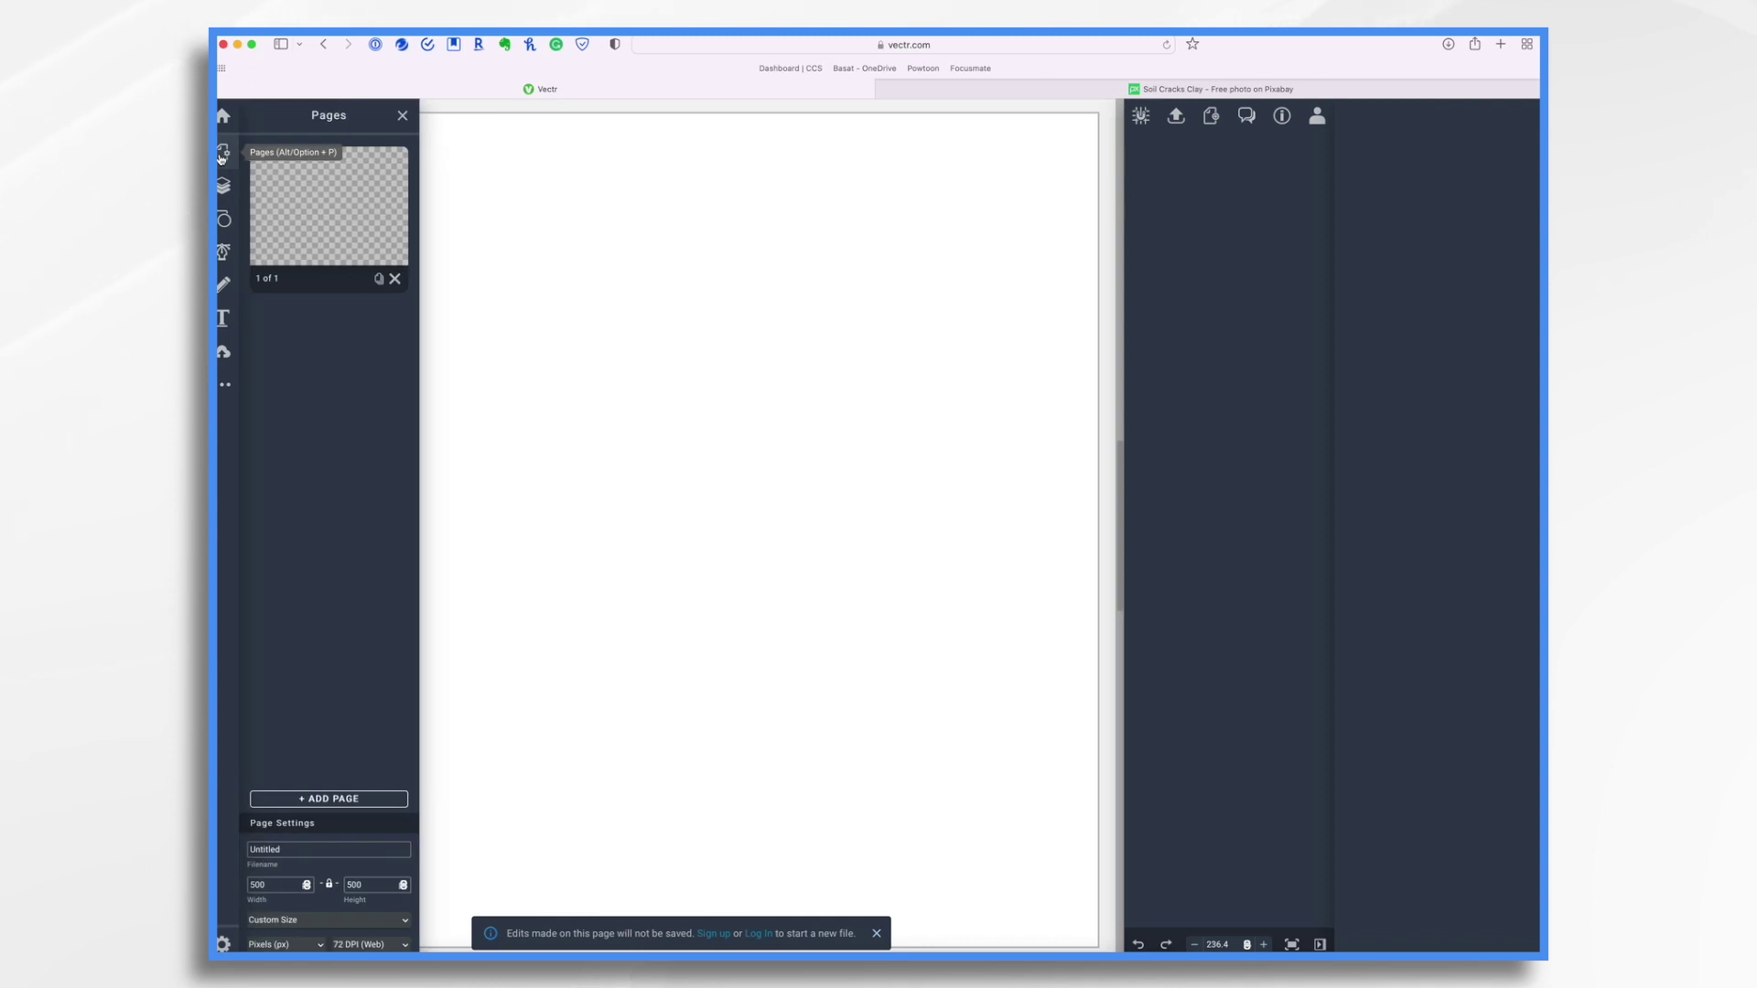
{"action": "left_click", "coordinate": [293, 886]}
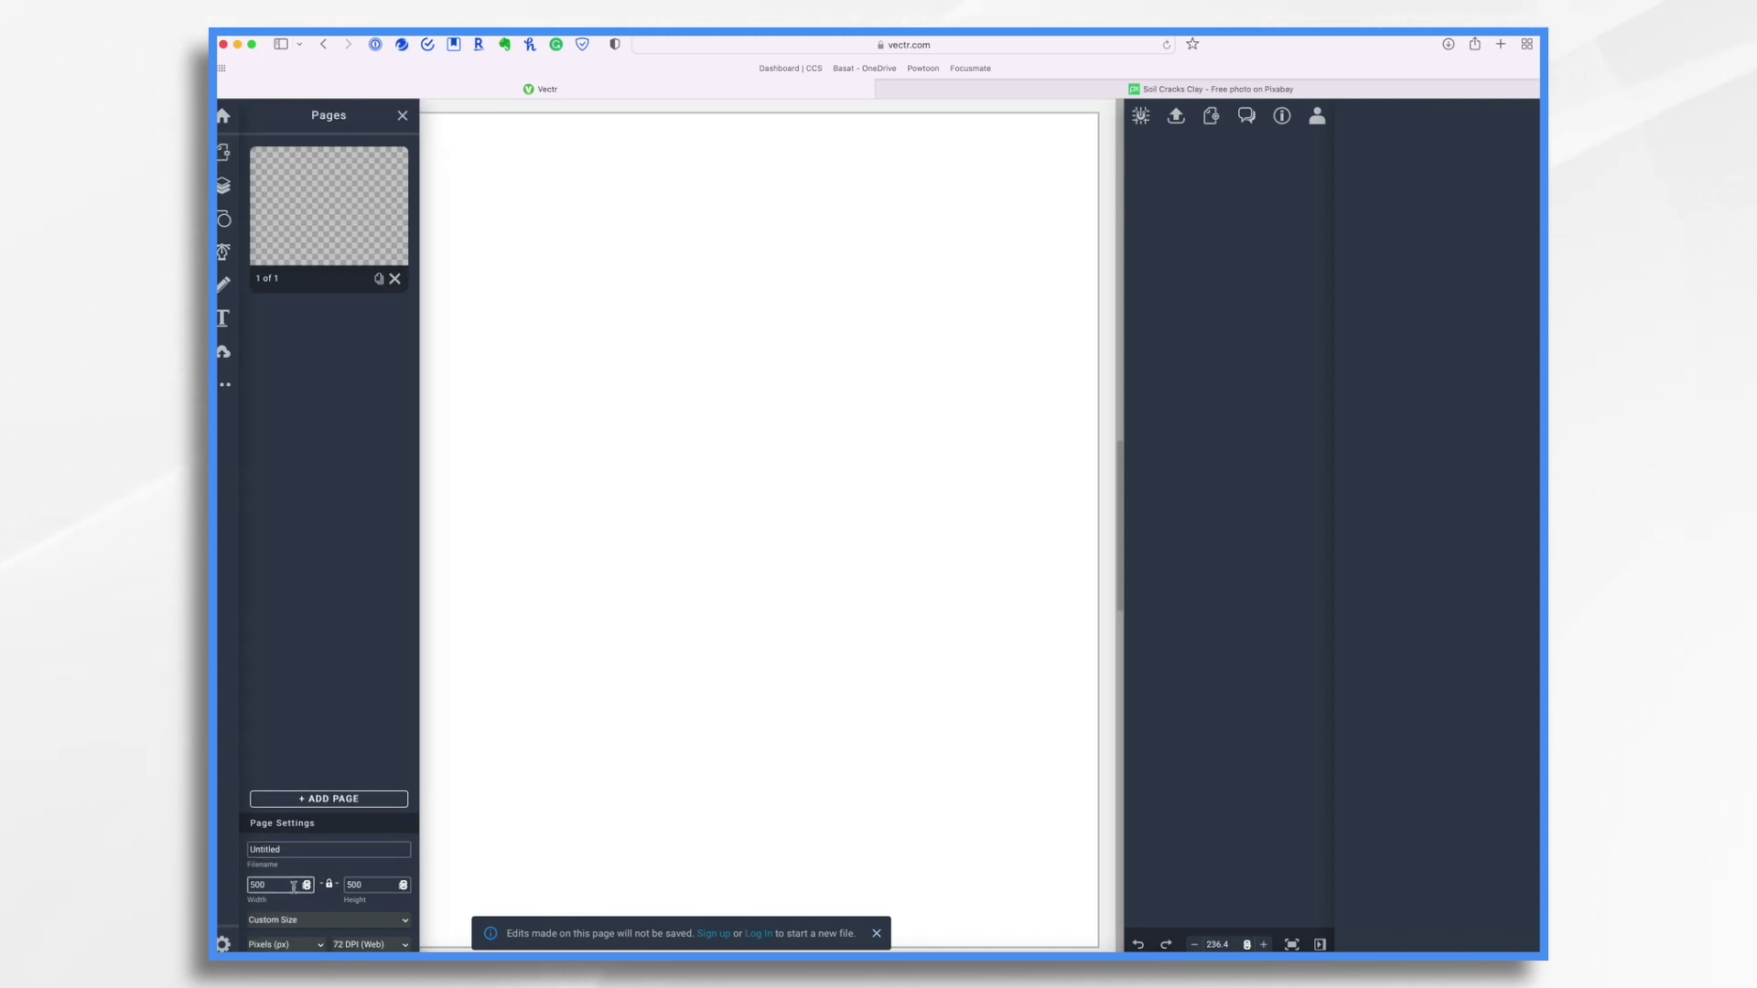
{"action": "key", "text": "BackSpace"}
{"action": "key", "text": "BackSpace"}
{"action": "key", "text": "BackSpace"}
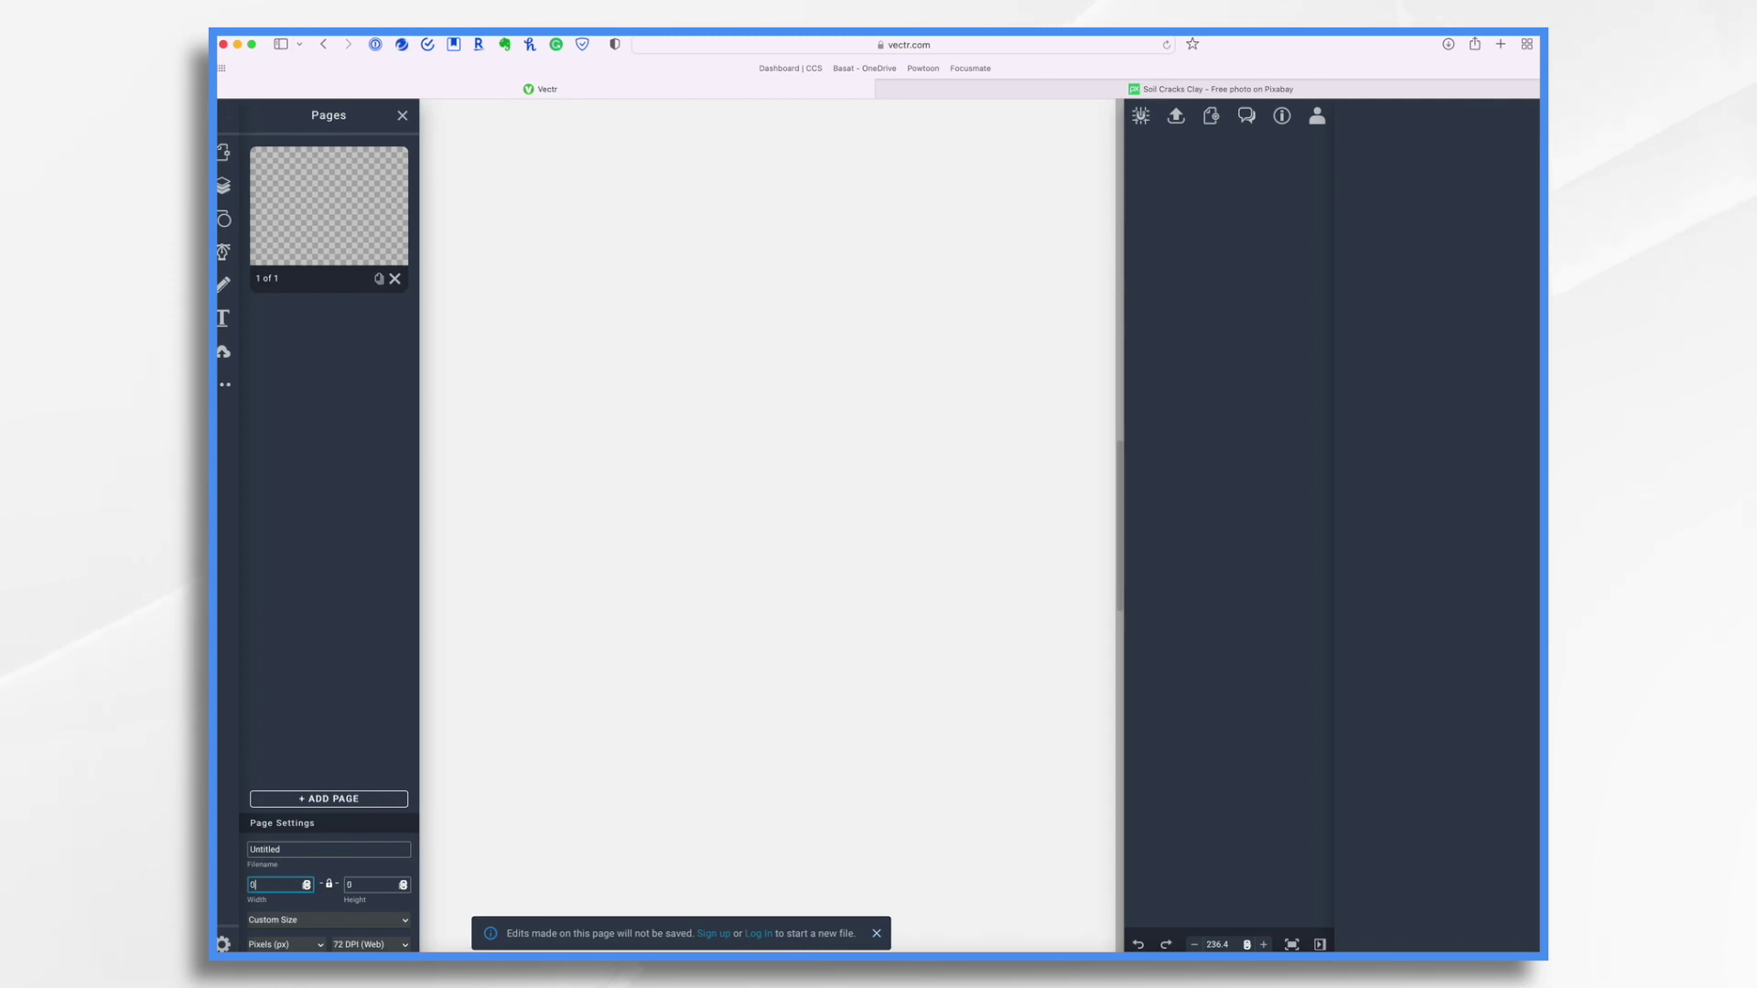
{"action": "type", "text": "19200"}
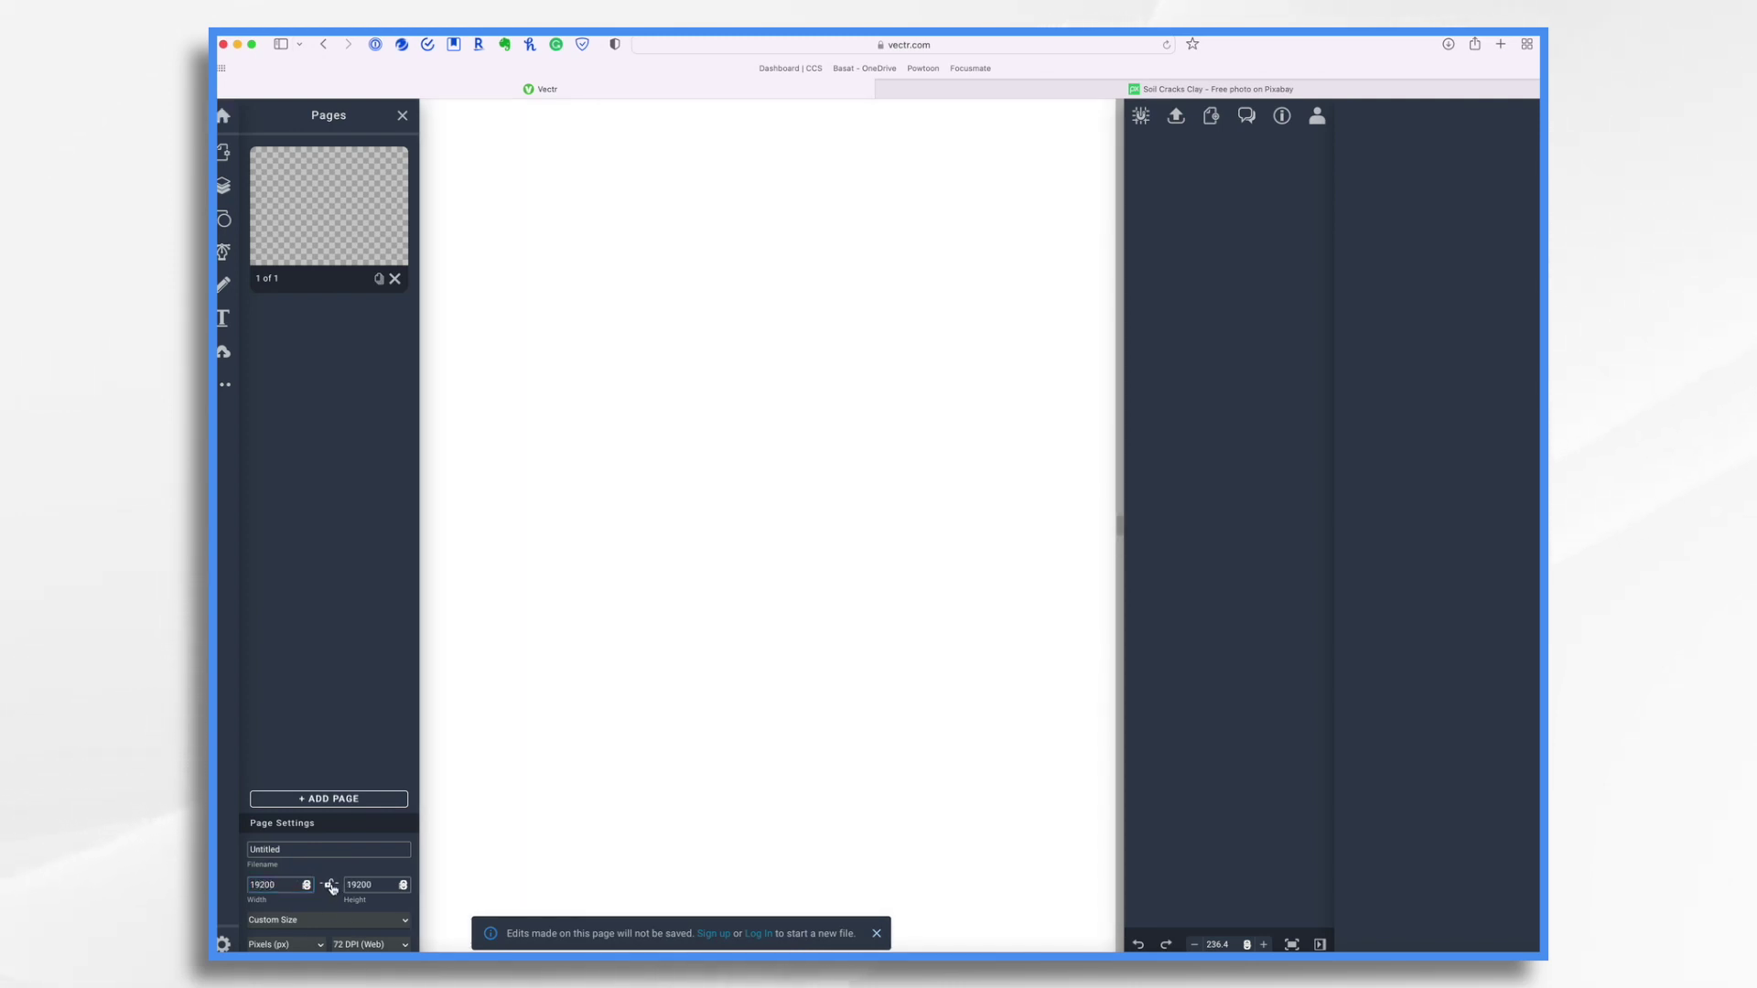
{"action": "key", "text": "BackSpace"}
{"action": "key", "text": "BackSpace"}
{"action": "key", "text": "BackSpace"}
{"action": "key", "text": "BackSpace"}
{"action": "key", "text": "BackSpace"}
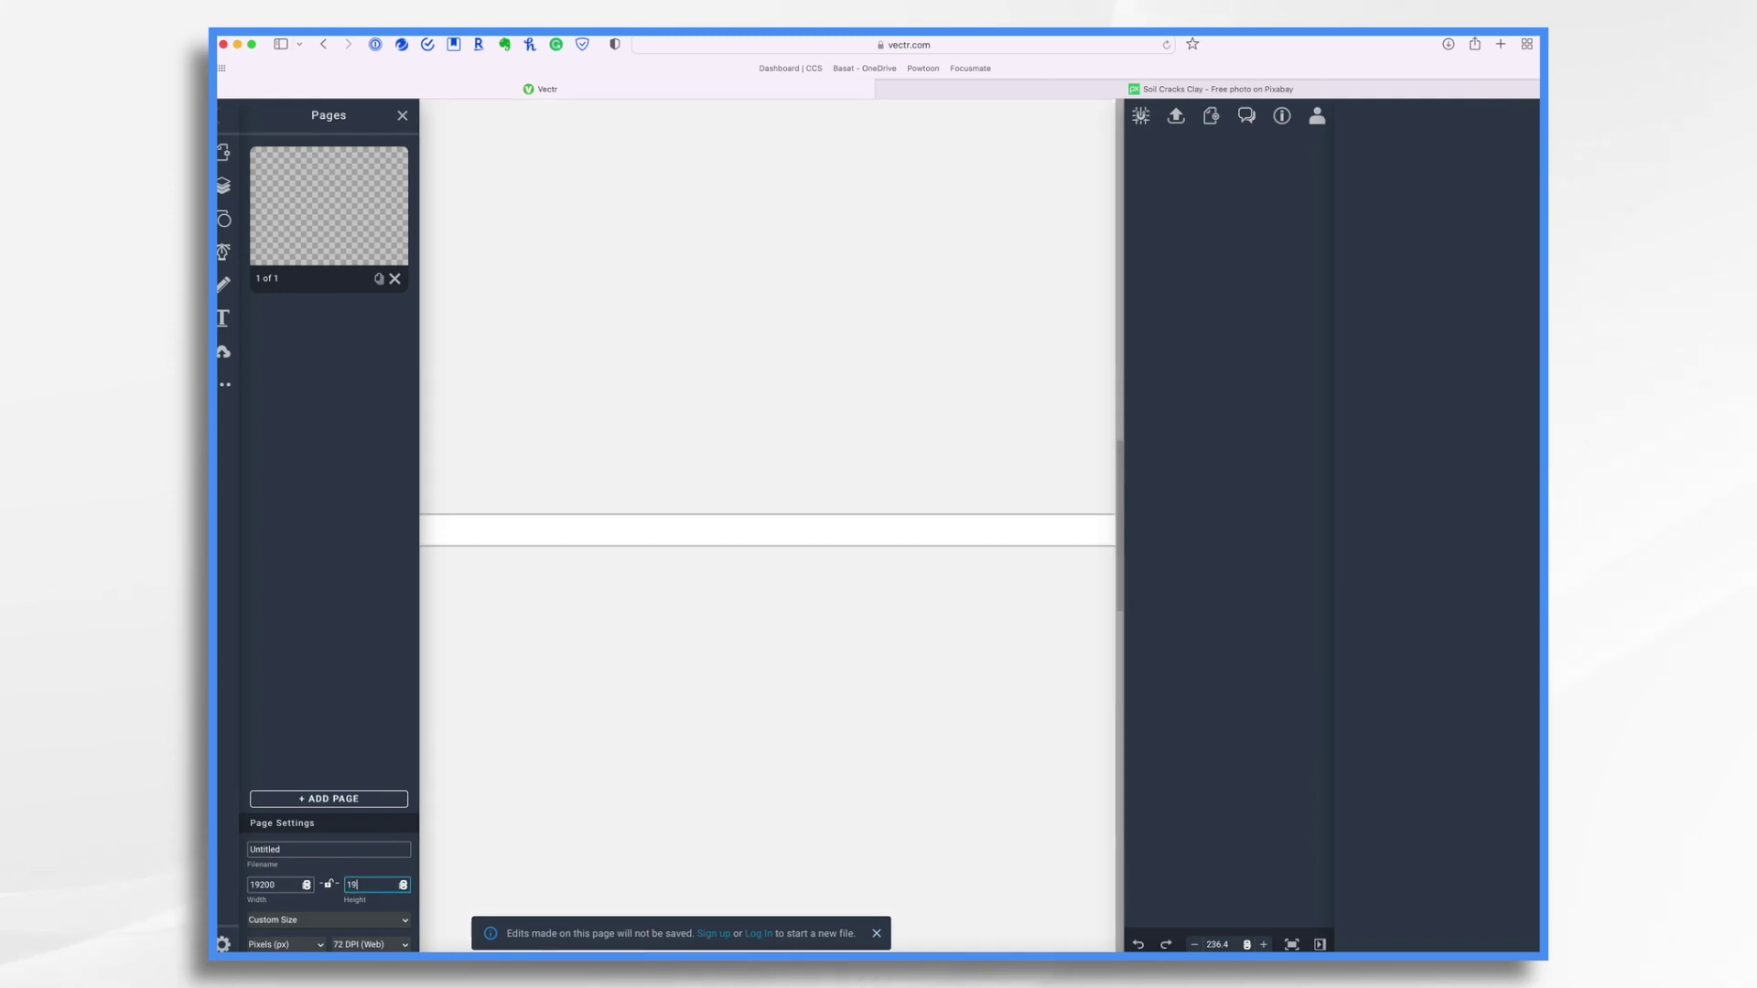
{"action": "type", "text": "1"}
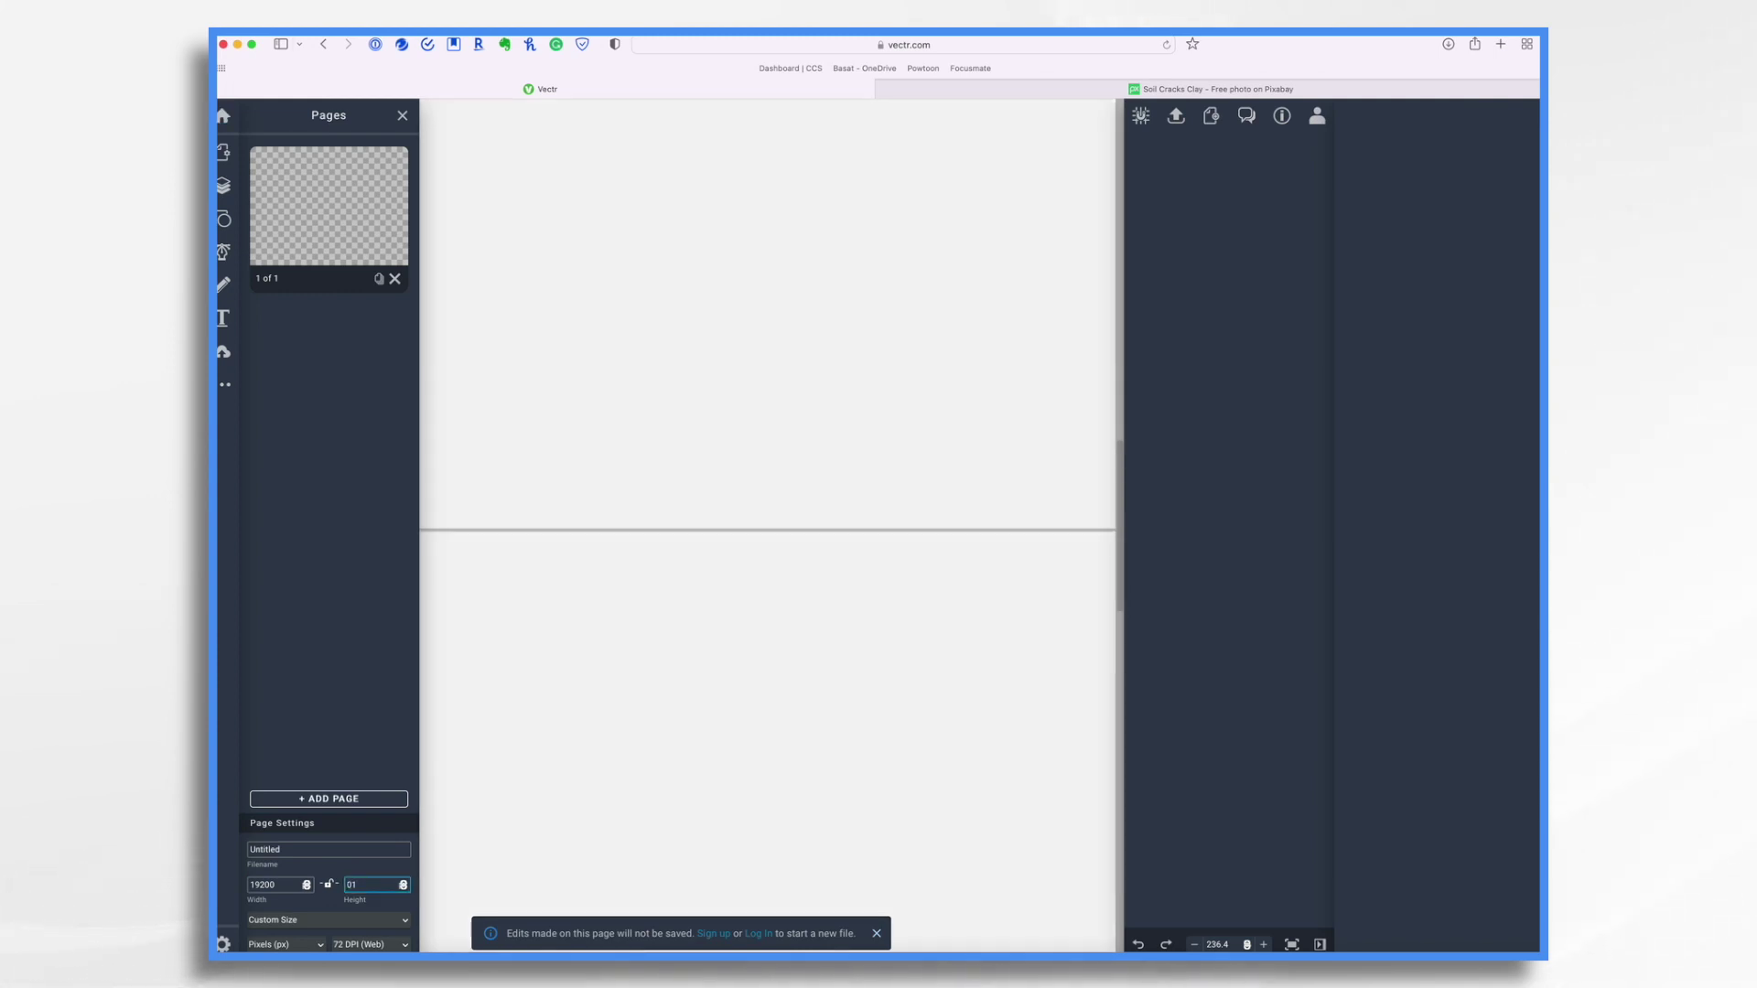
{"action": "key", "text": "BackSpace"}
{"action": "type", "text": "1080"}
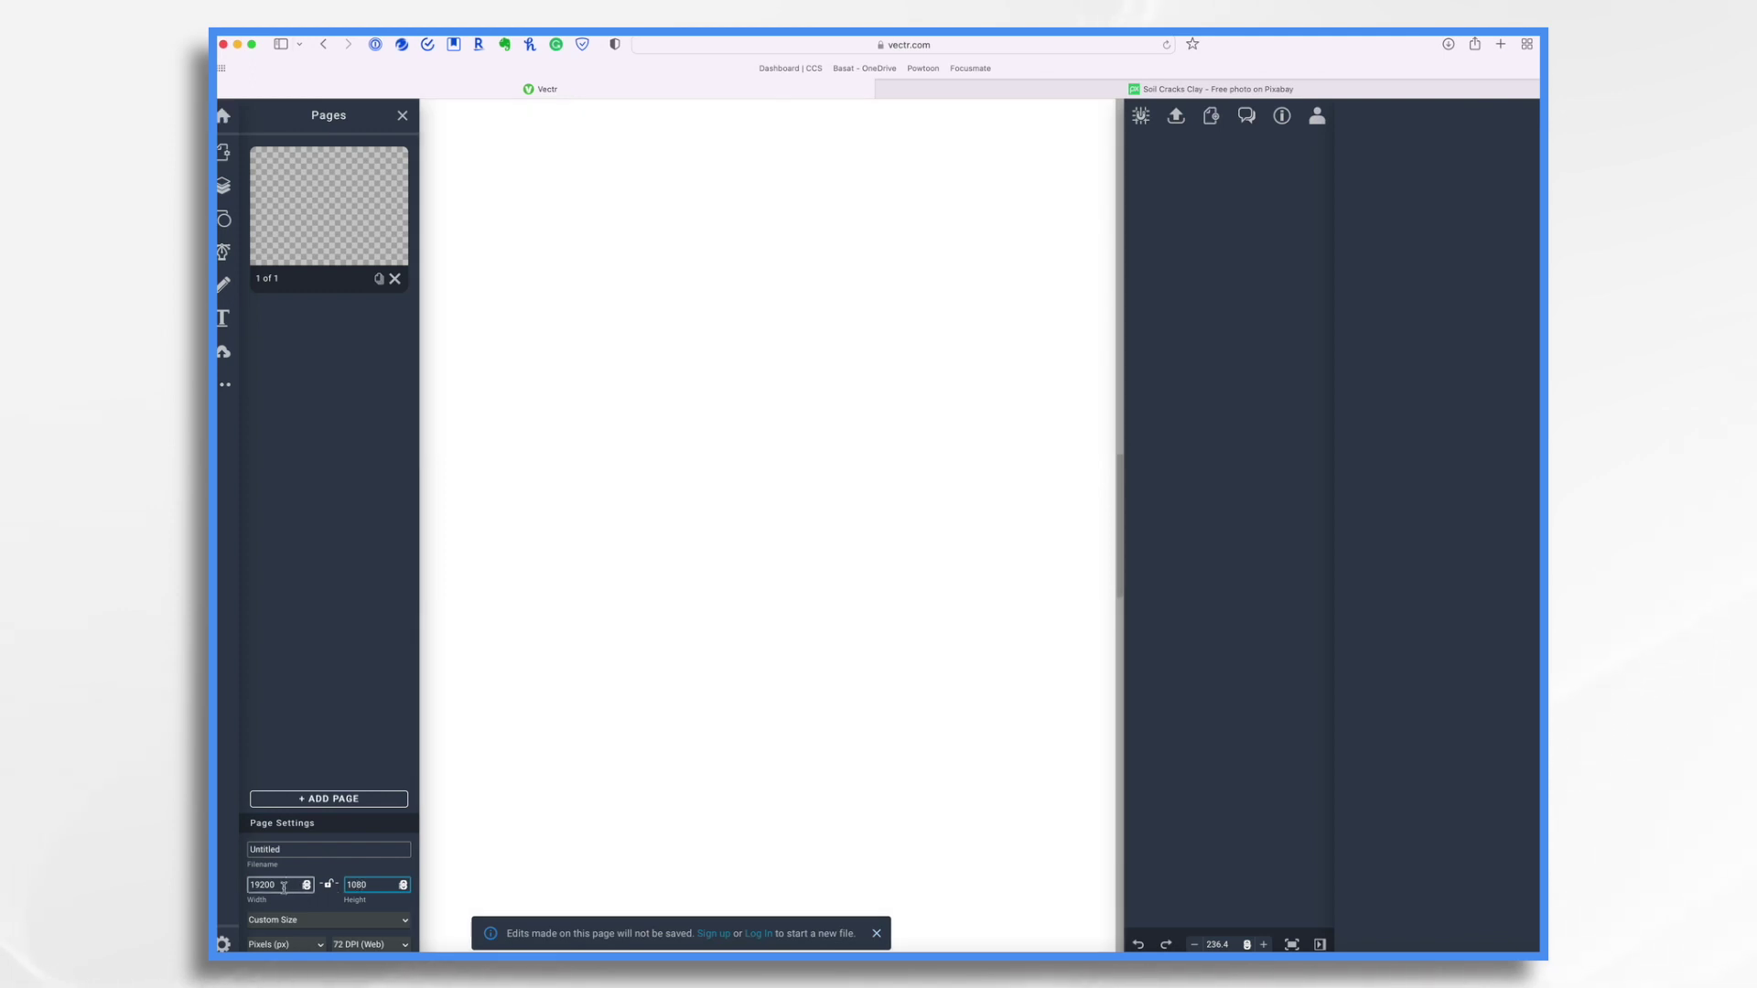
{"action": "key", "text": "BackSpace"}
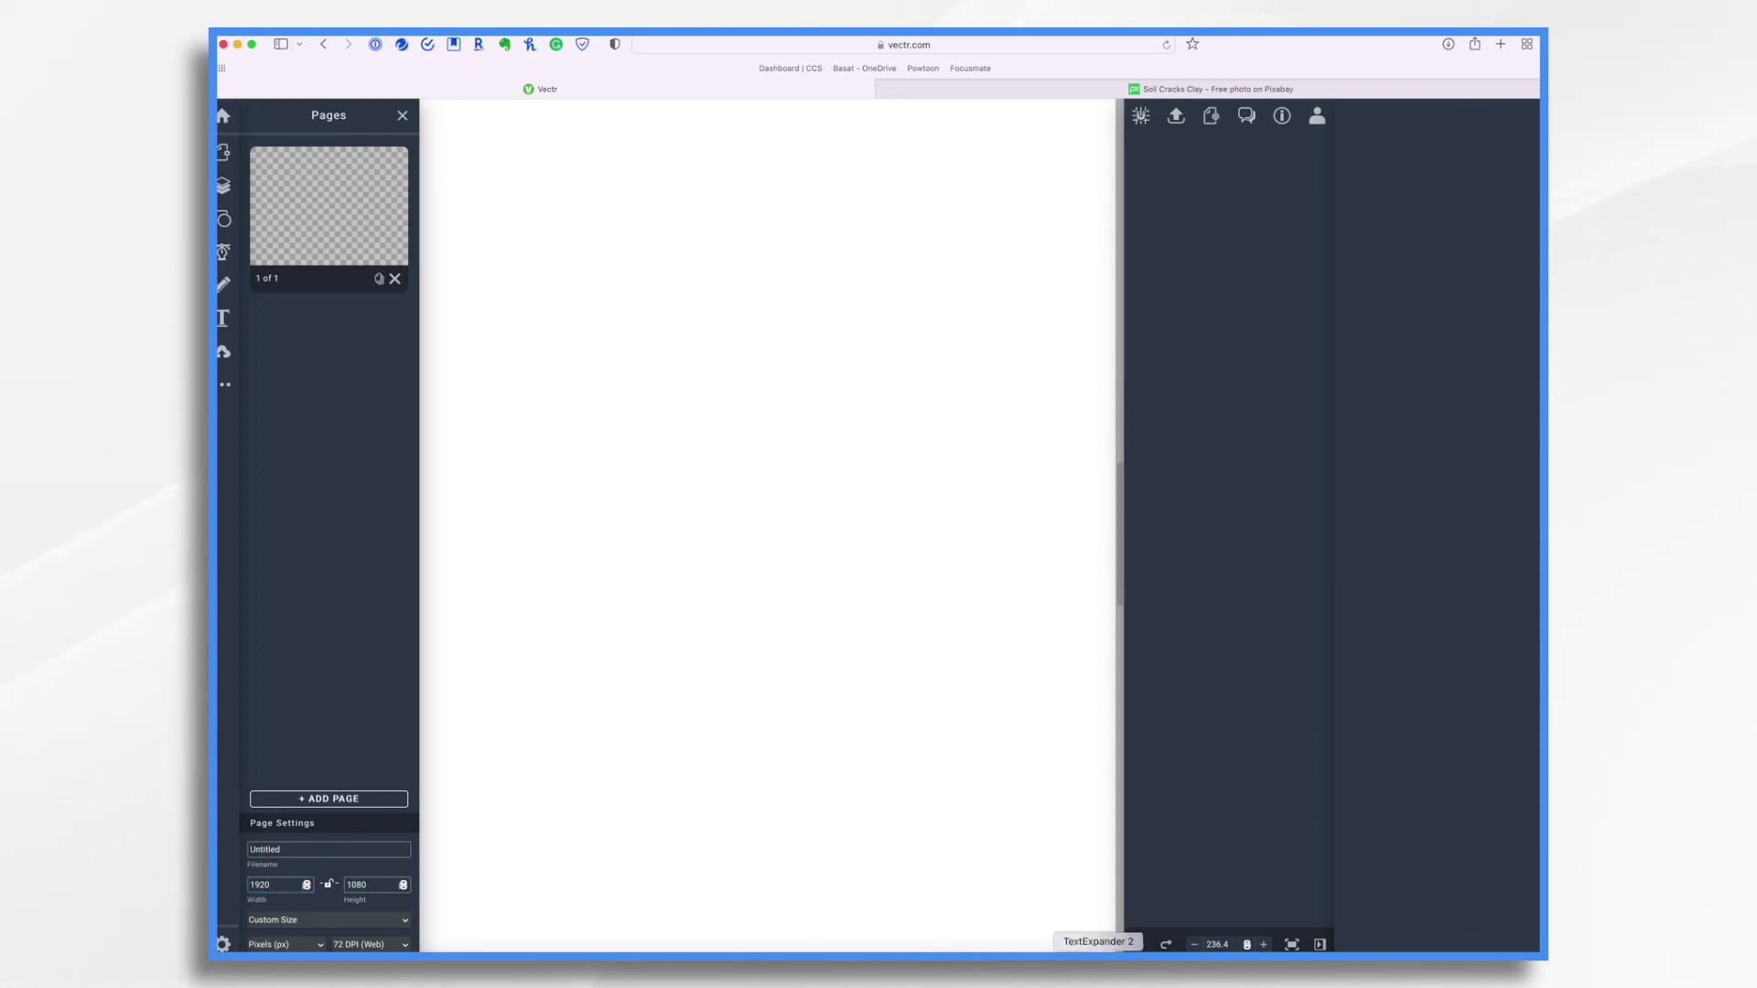
{"action": "left_click", "coordinate": [1194, 945]}
{"action": "left_click", "coordinate": [1194, 944]}
{"action": "left_click", "coordinate": [1194, 945]}
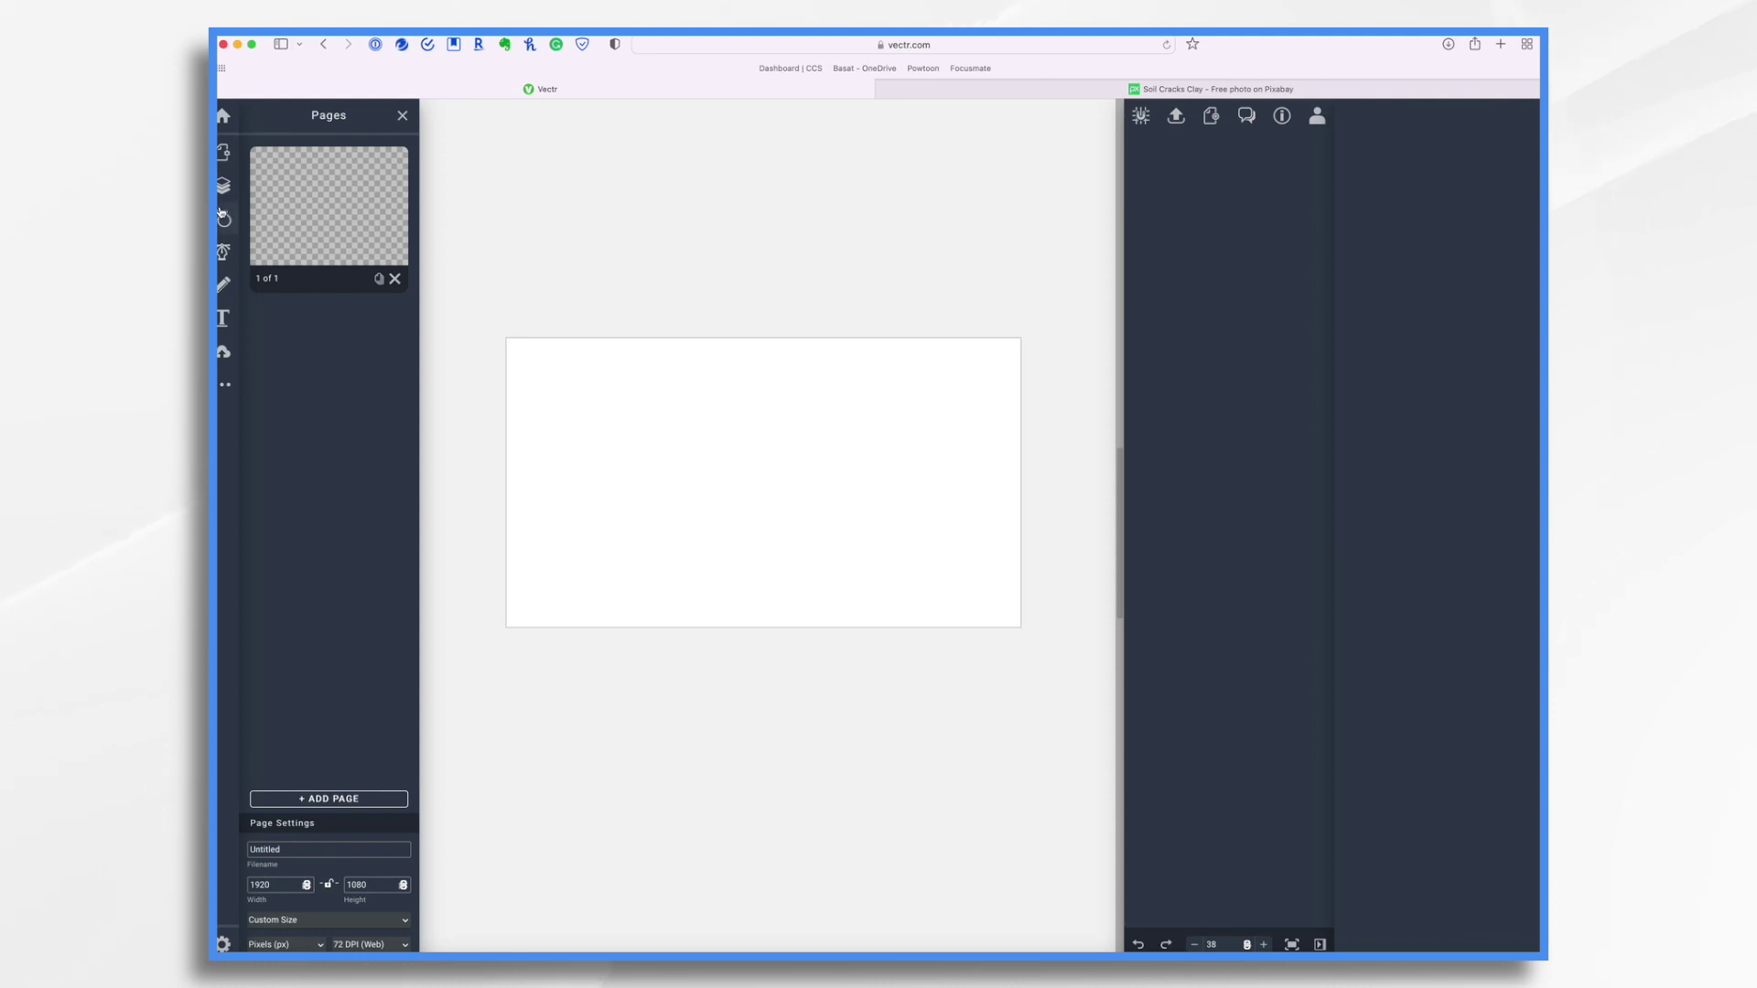
- Draw a rounded rectangle and stretch it to about 1831.58 × 960.51 pixels
{"action": "mouse_move", "coordinate": [222, 220]}
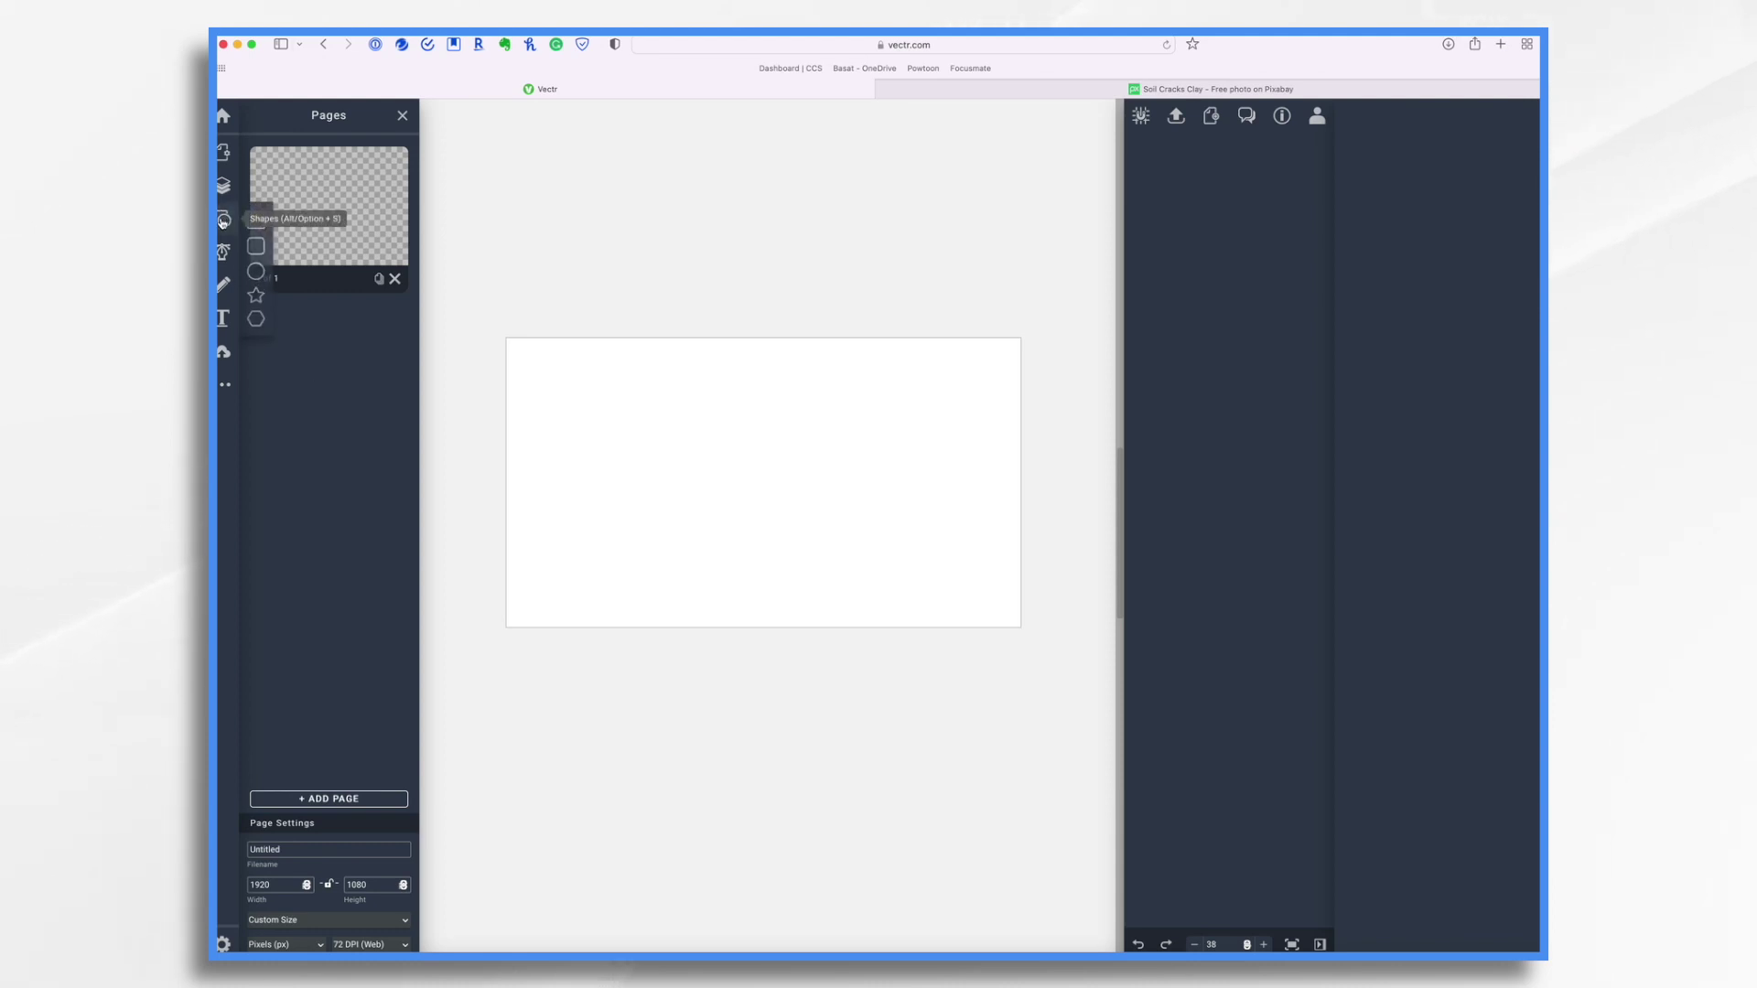
{"action": "left_click", "coordinate": [259, 248]}
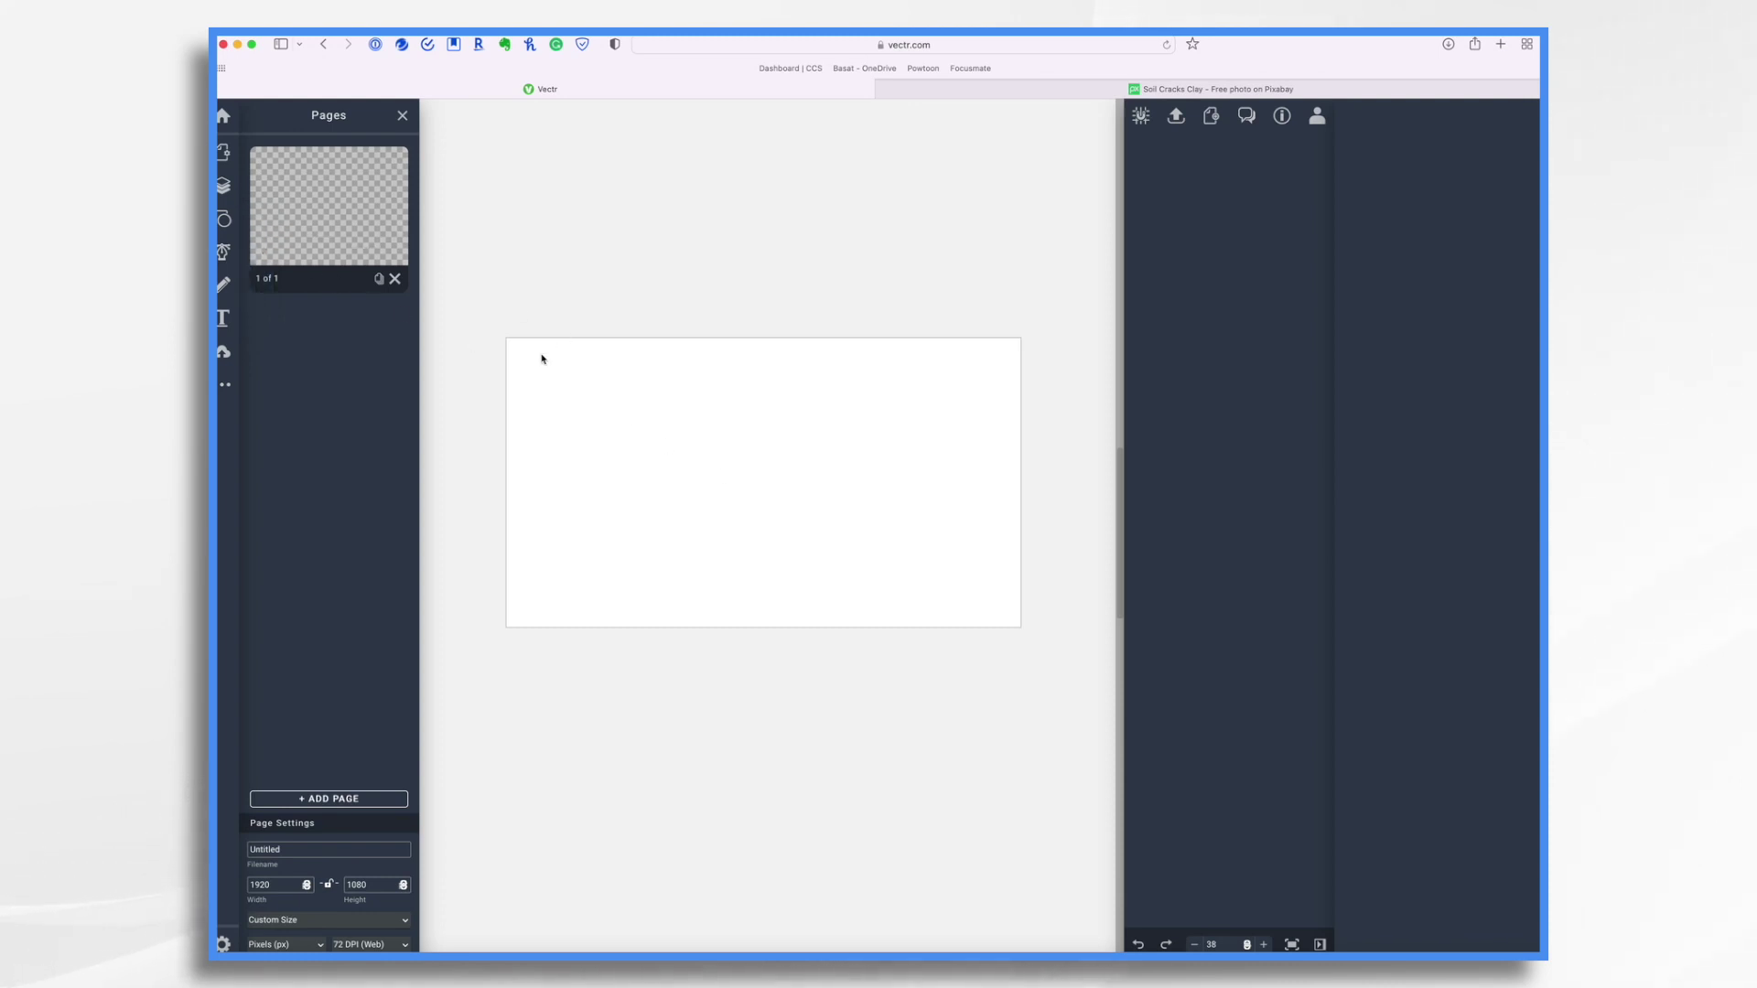
{"action": "left_click_drag", "start_coordinate": [533, 360], "coordinate": [970, 500]}
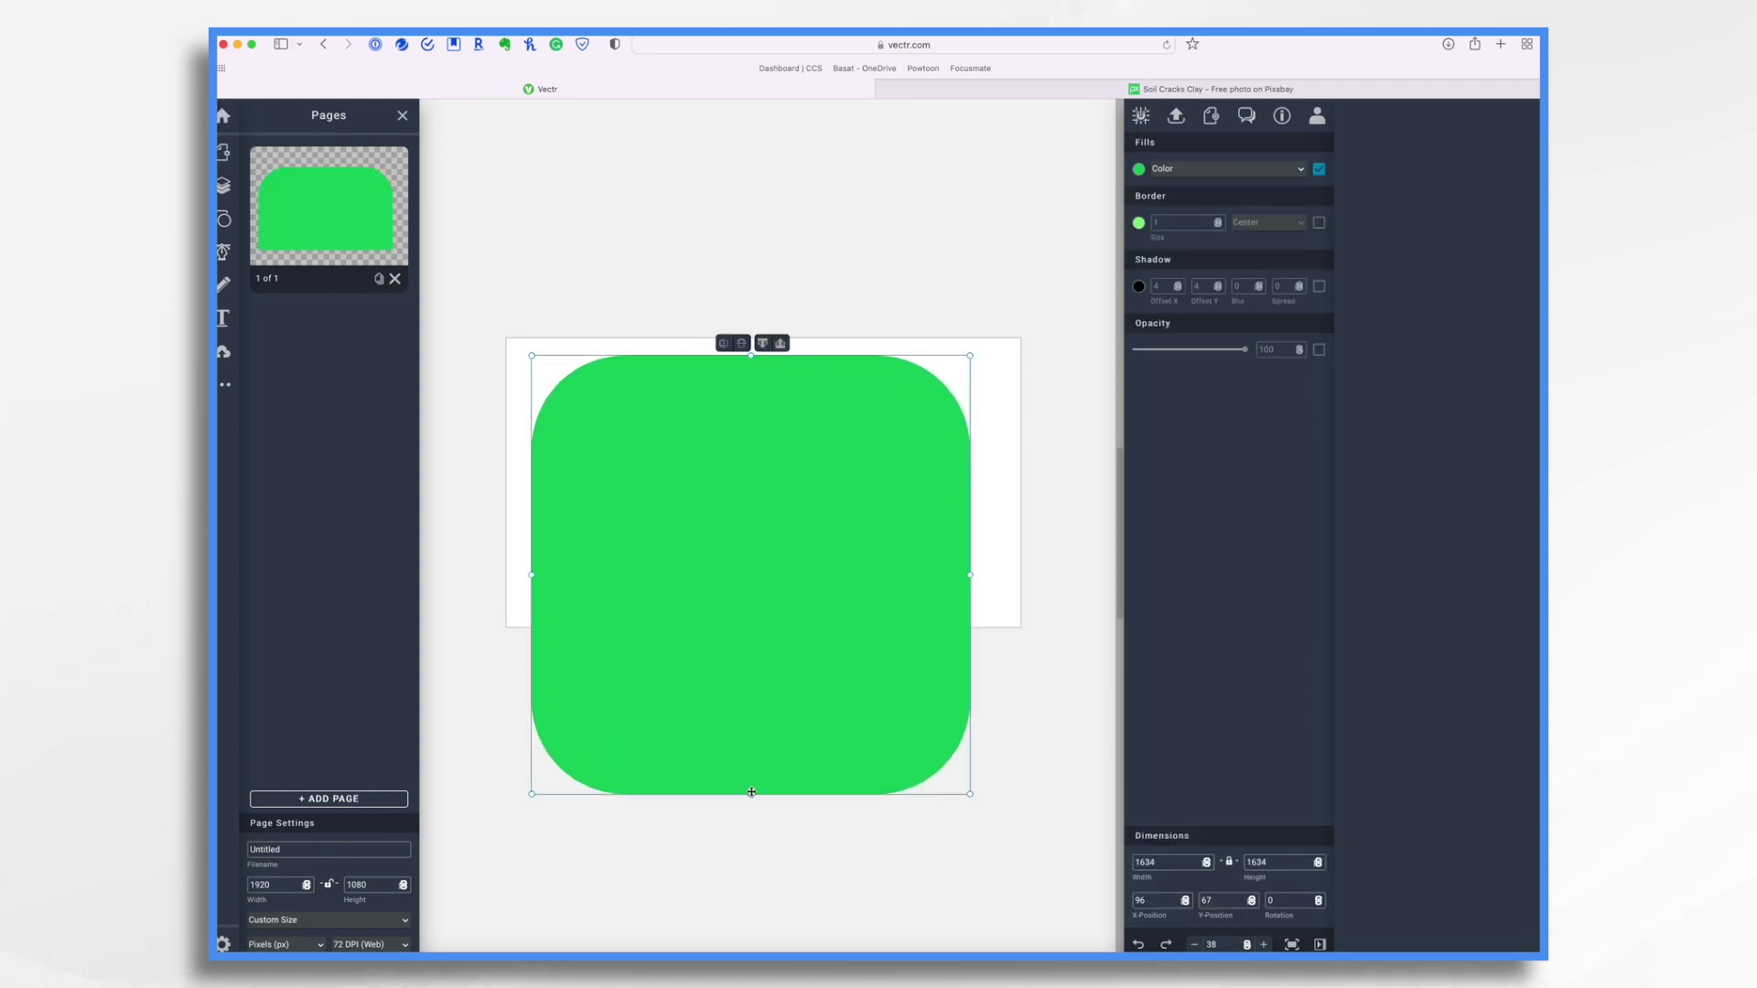
{"action": "left_click_drag", "start_coordinate": [751, 792], "coordinate": [792, 613]}
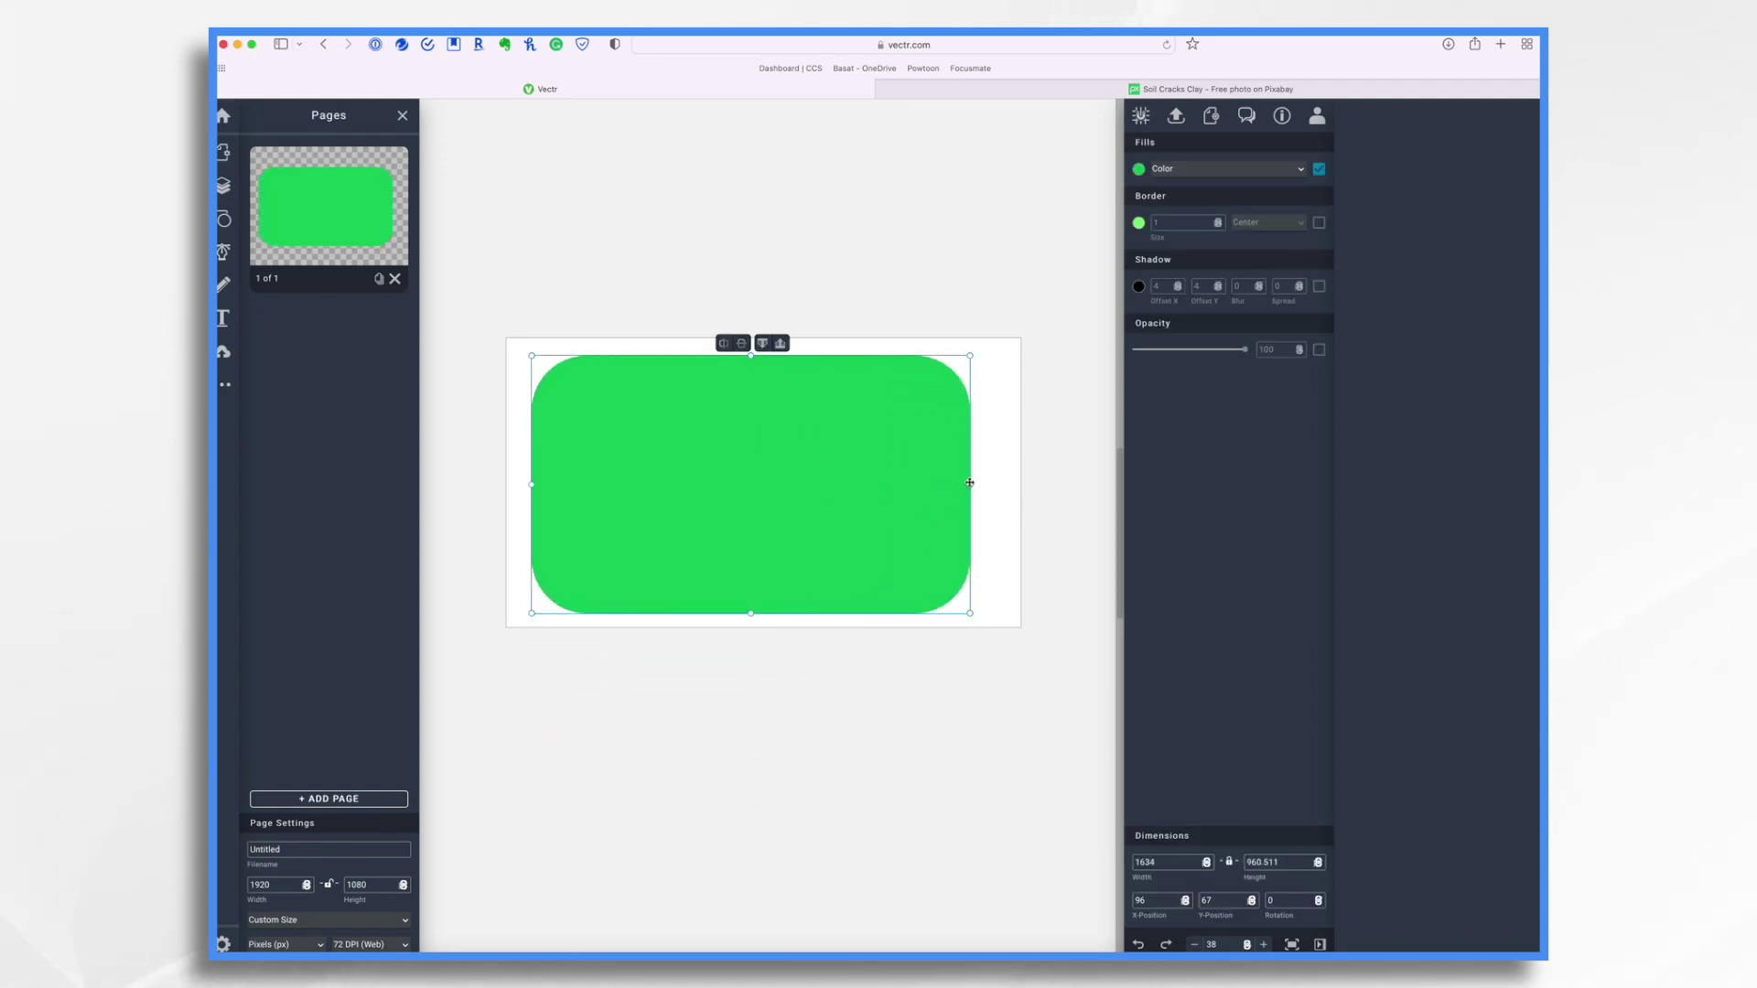
{"action": "mouse_move", "coordinate": [970, 482]}
{"action": "left_mouse_down"}
{"action": "mouse_move", "coordinate": [992, 479]}
{"action": "mouse_move", "coordinate": [979, 482]}
{"action": "left_mouse_up"}
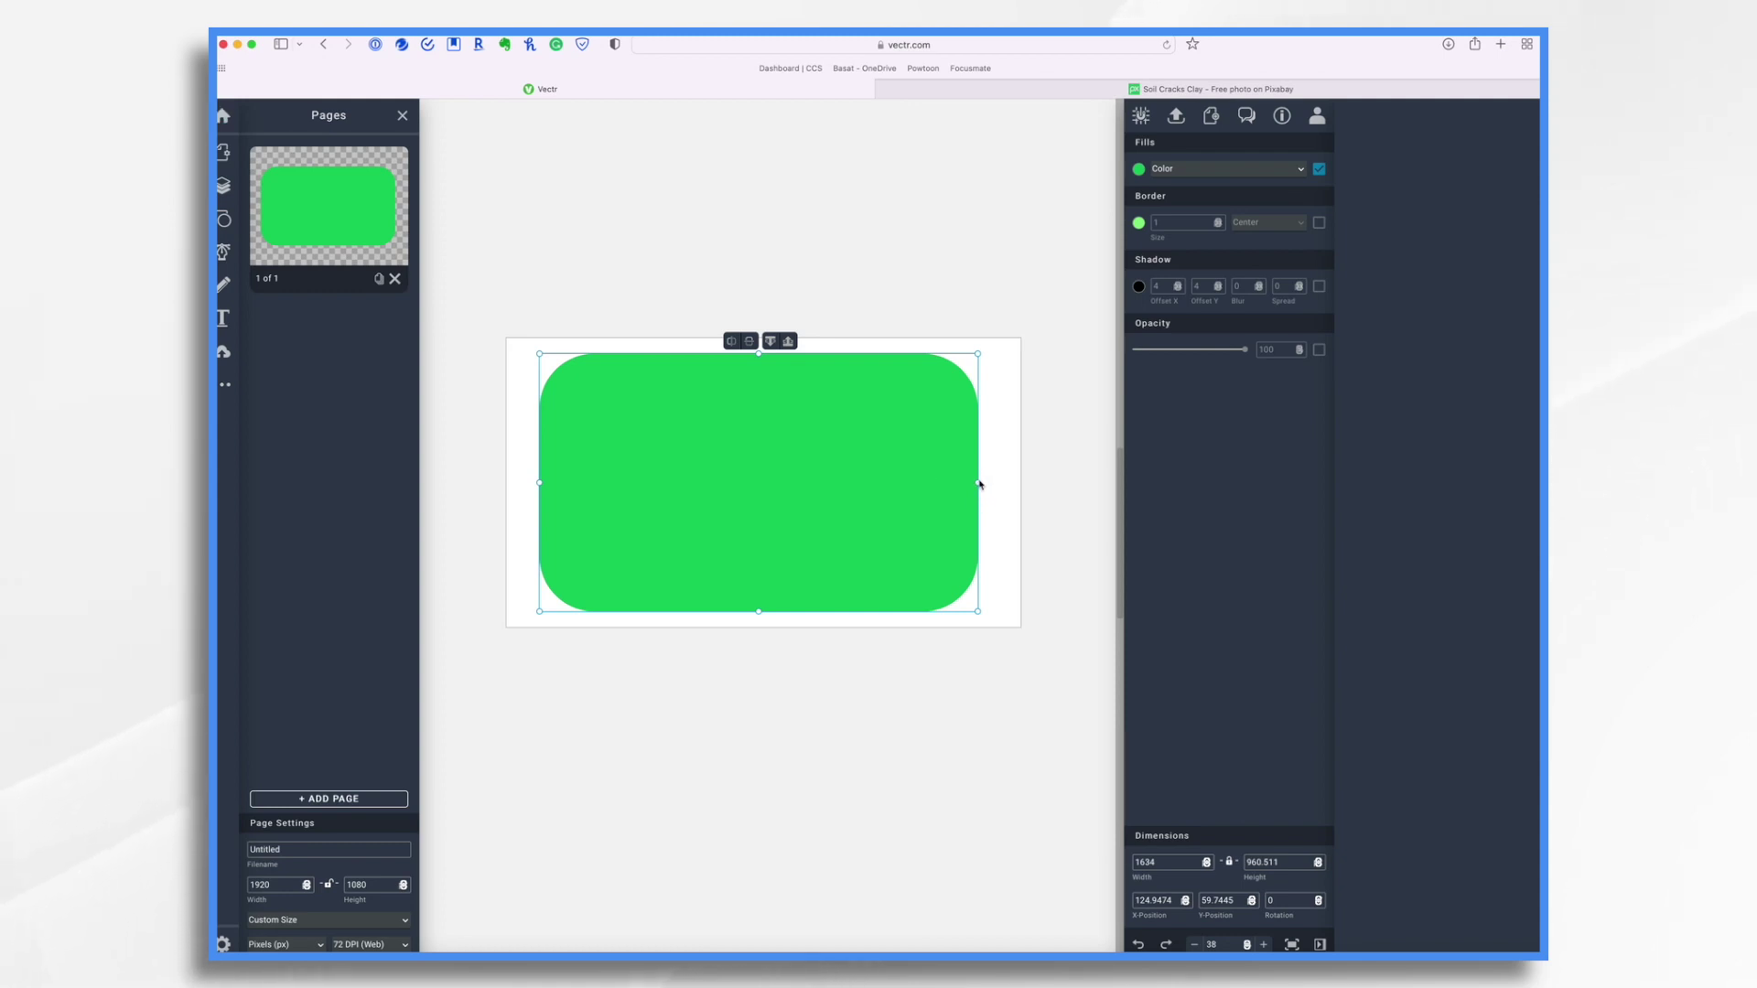
{"action": "left_click_drag", "start_coordinate": [979, 482], "coordinate": [1009, 482]}
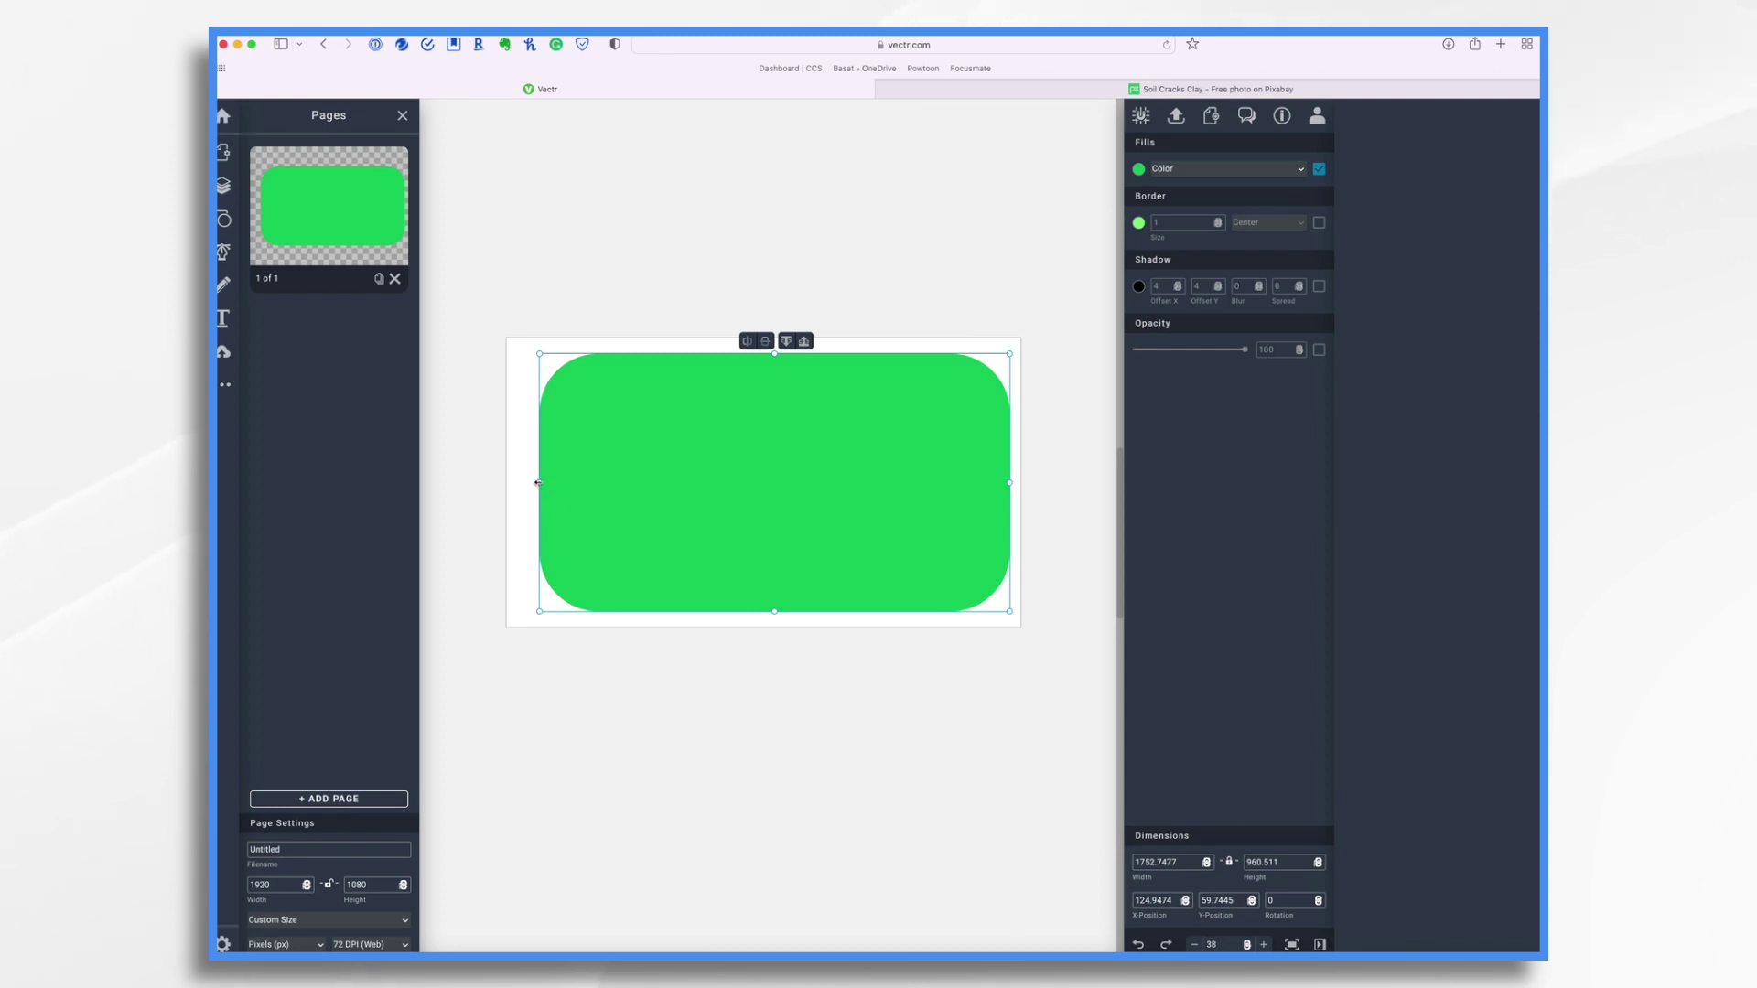
{"action": "left_click_drag", "start_coordinate": [538, 482], "coordinate": [518, 482]}
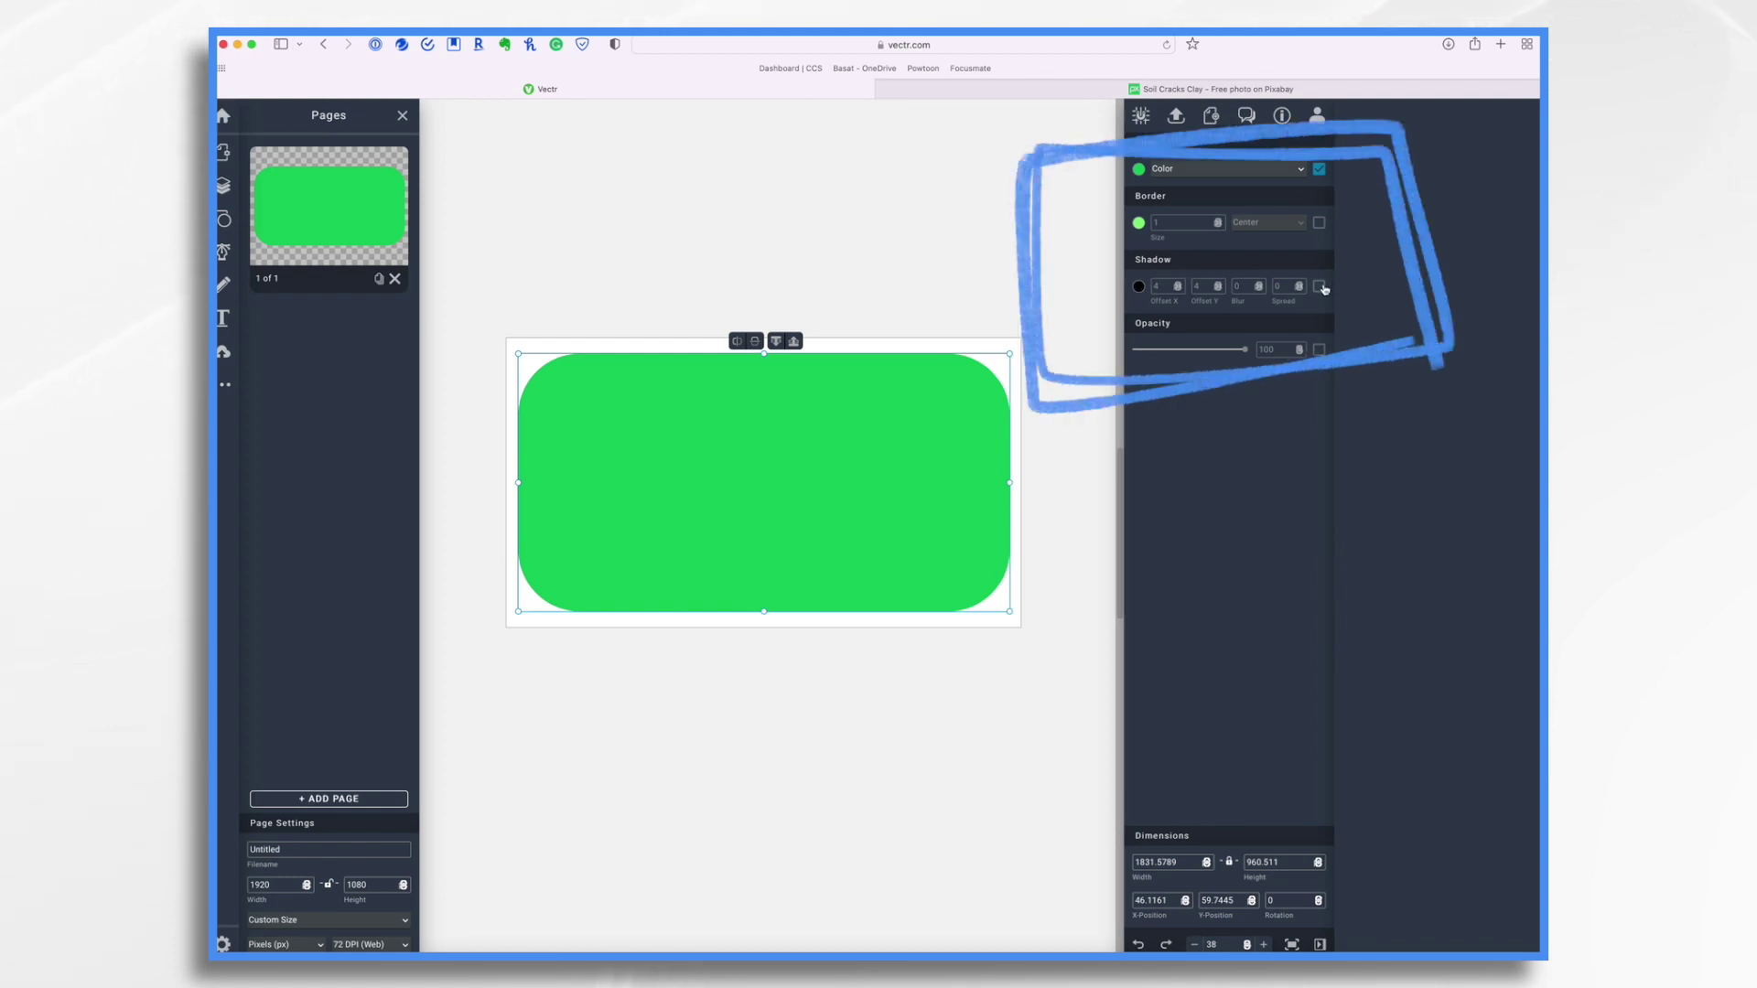
- Add a drop shadow to the green rounded rectangle and make its colour semi-transparent
{"action": "left_click", "coordinate": [1319, 287]}
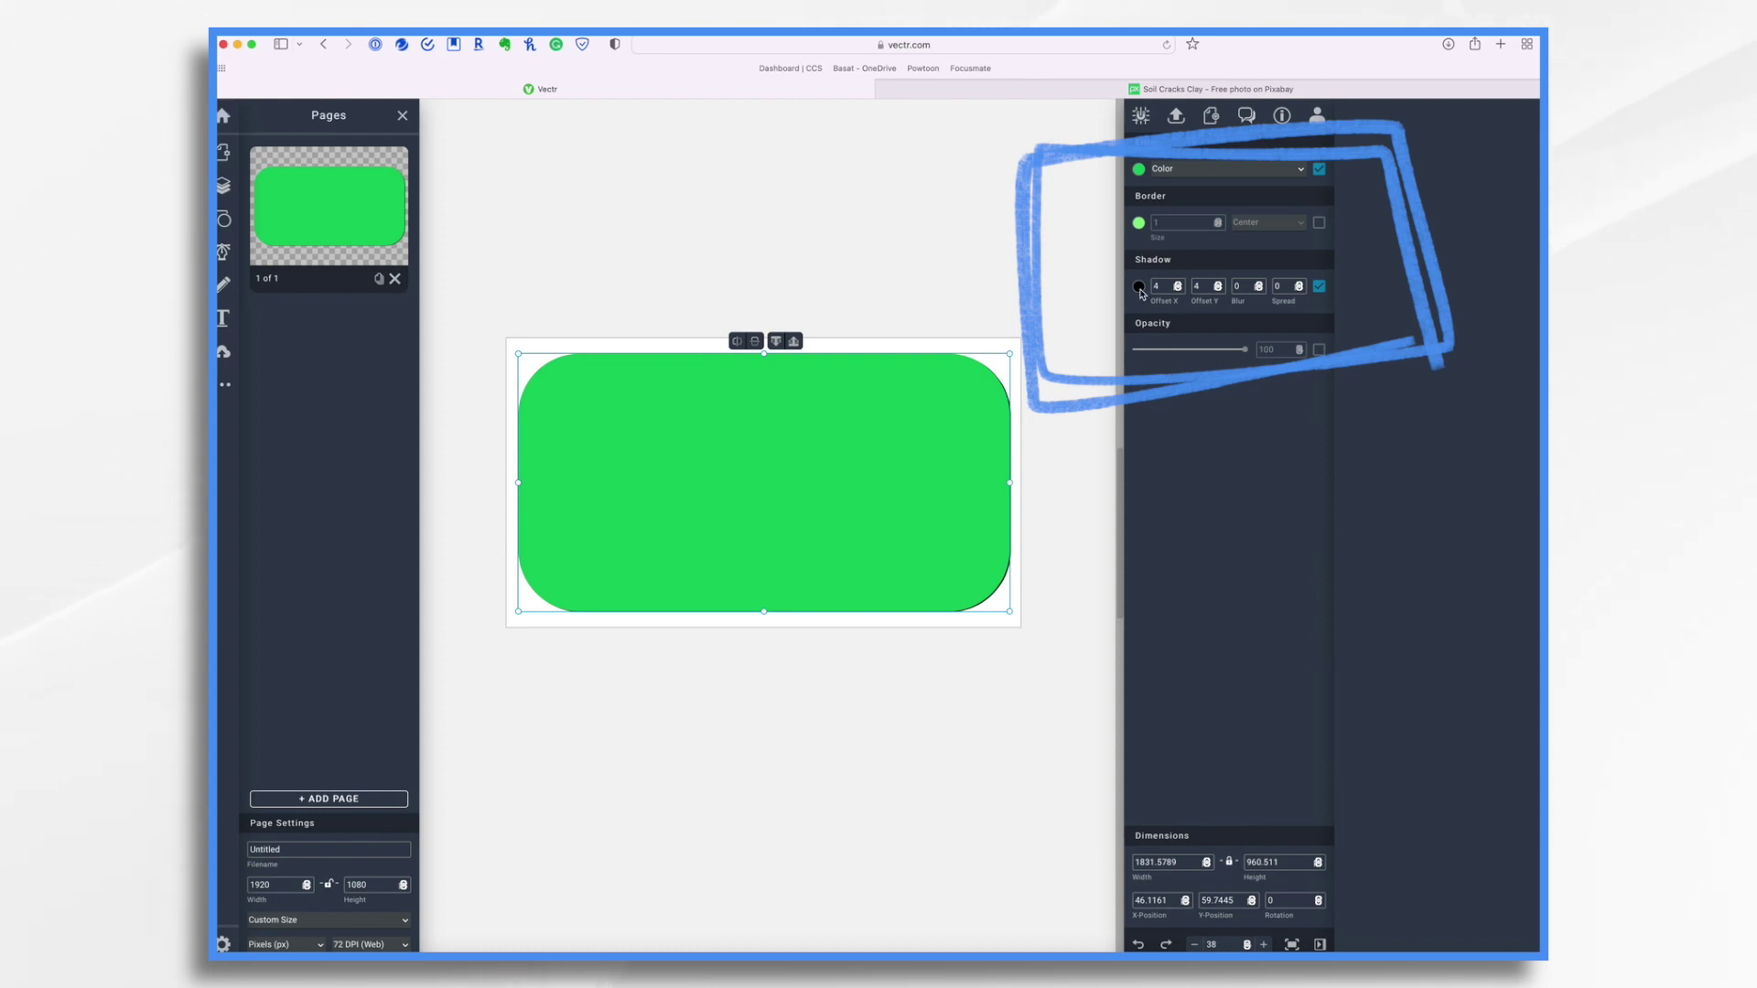
{"action": "left_click", "coordinate": [1138, 286]}
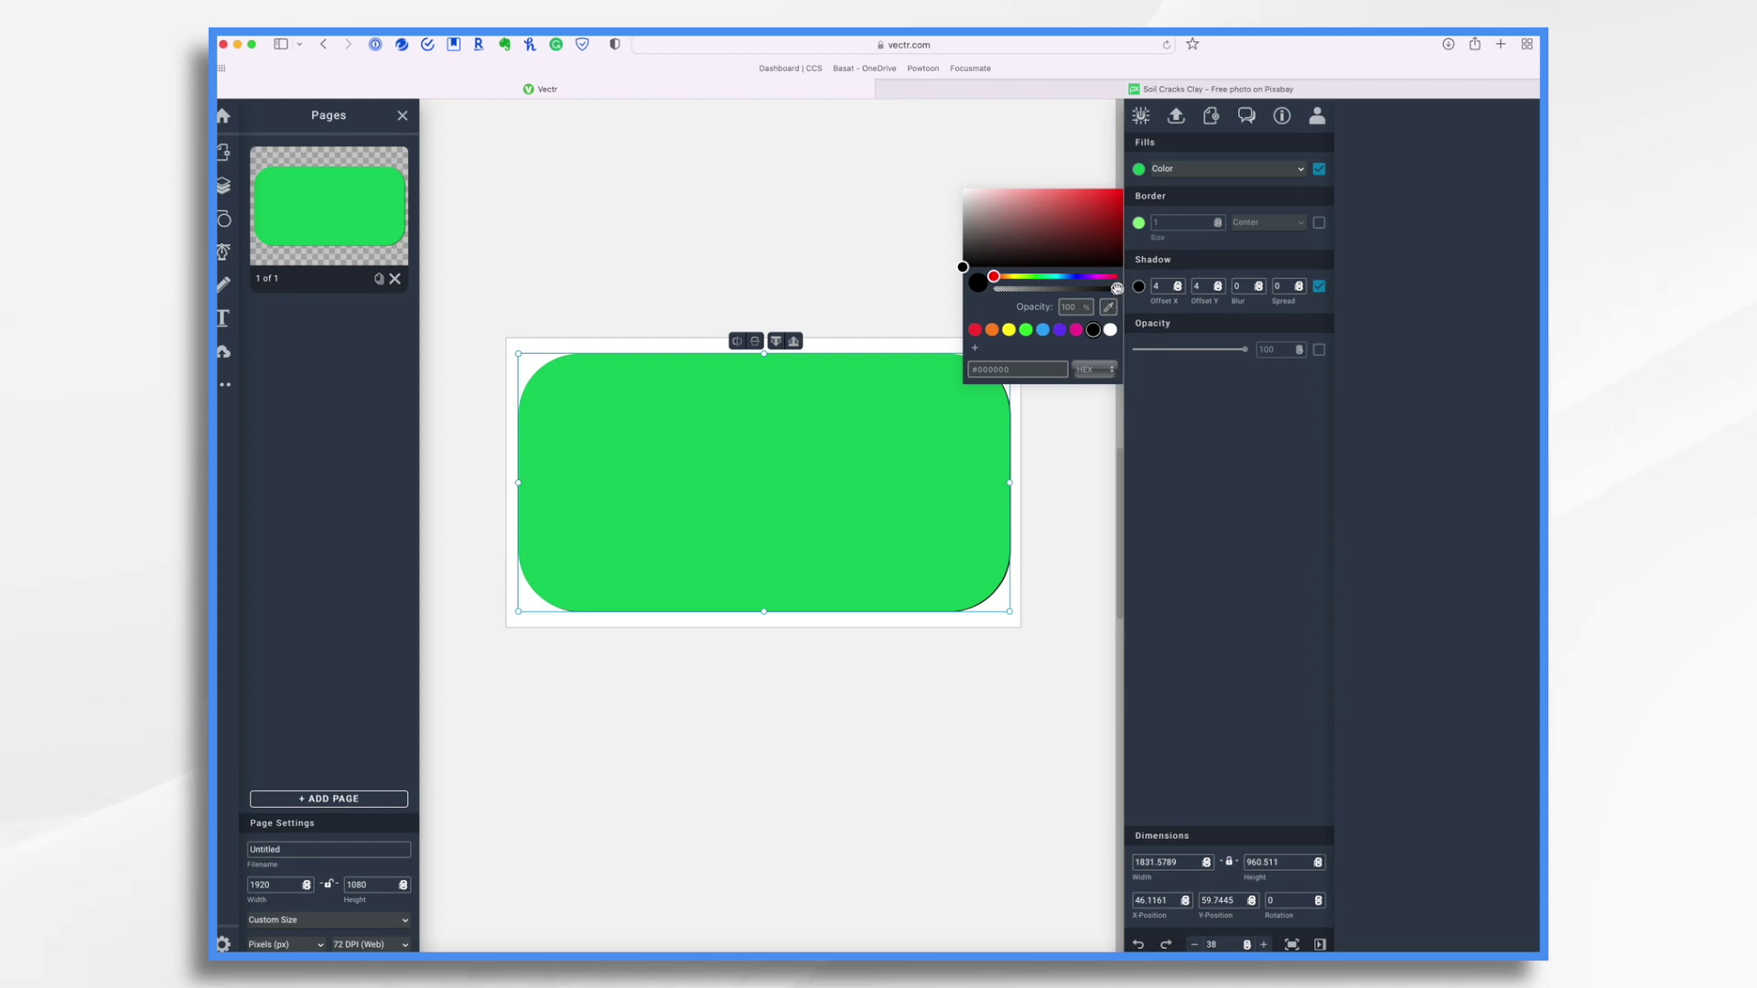
{"action": "left_click_drag", "start_coordinate": [1117, 288], "coordinate": [1071, 291]}
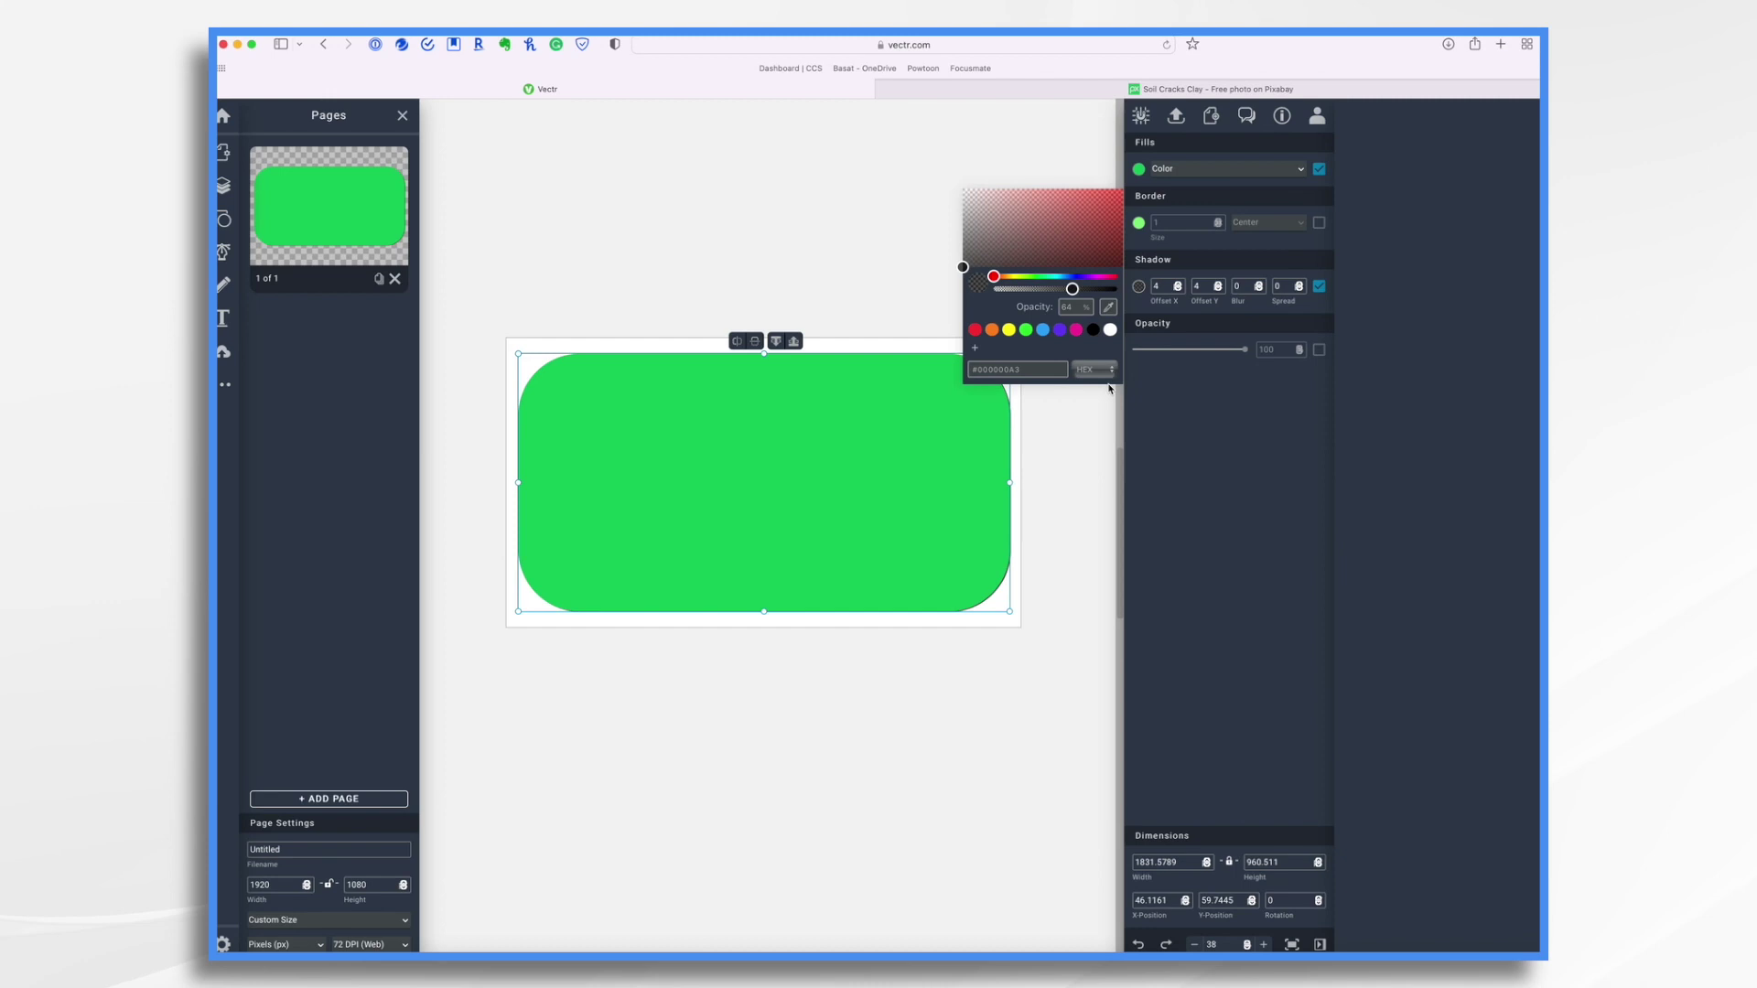
- Set the shadow's Offset X to -11, Offset Y to 18 and Blur to 32
{"action": "left_click", "coordinate": [1218, 286]}
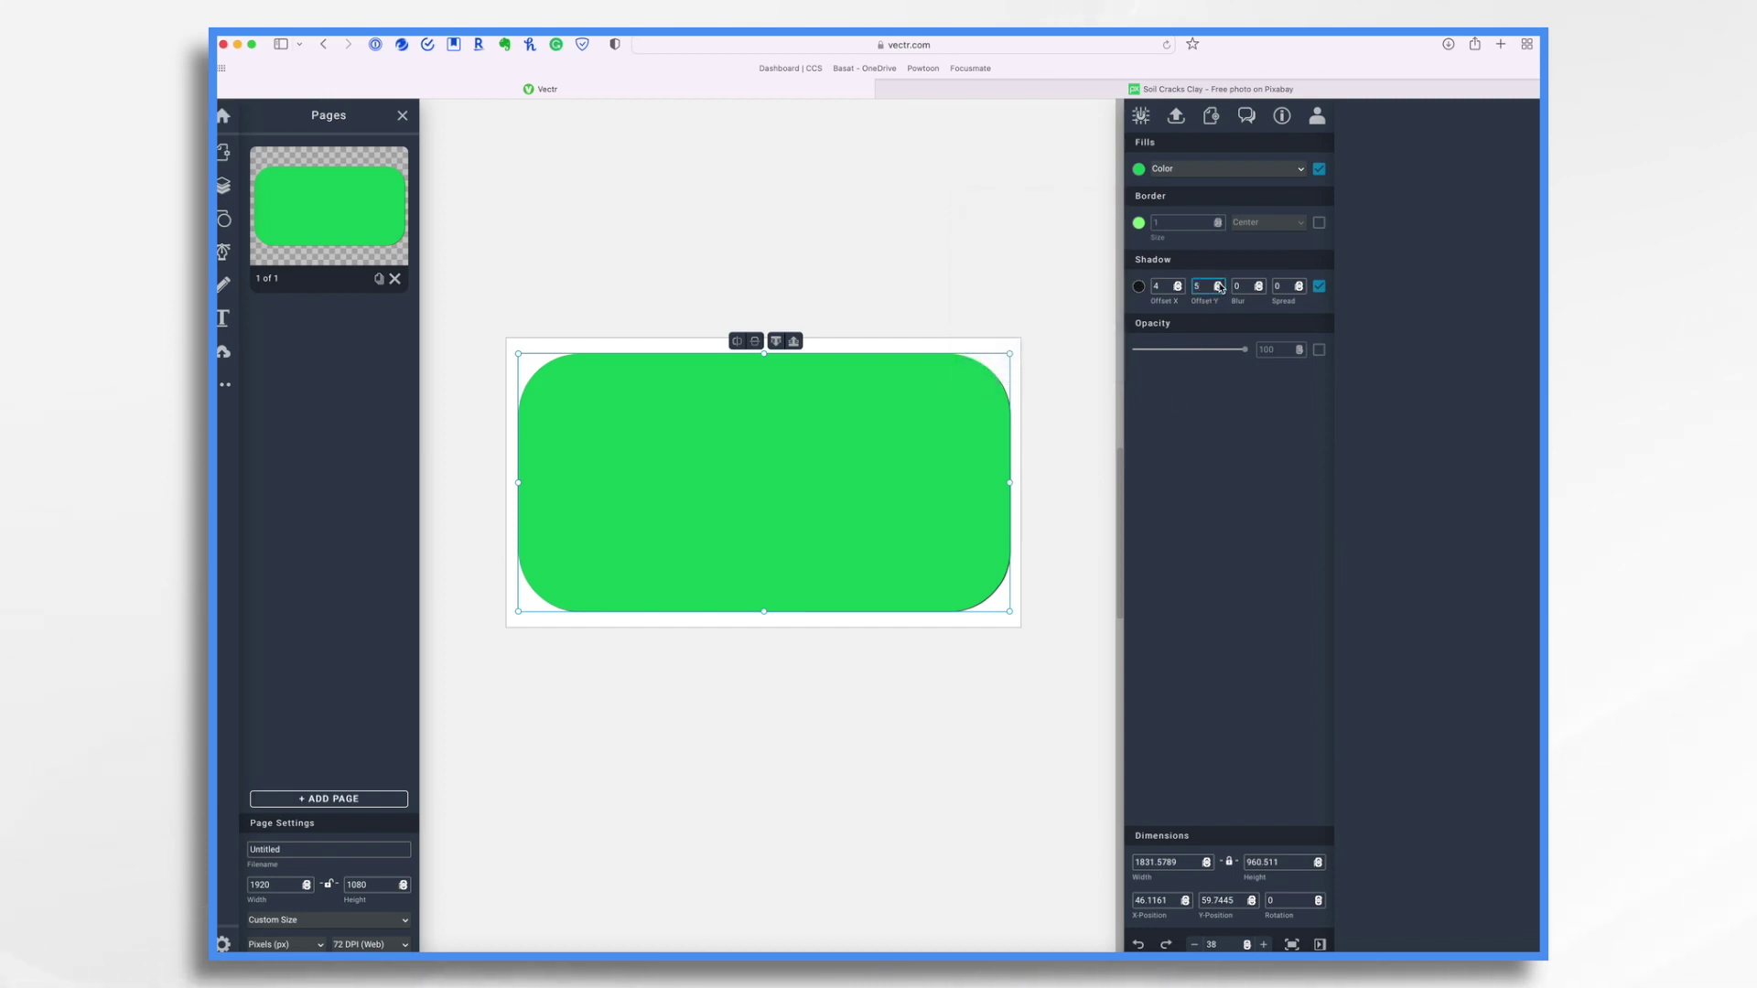
{"action": "left_click_drag", "start_coordinate": [1219, 287], "coordinate": [1219, 288]}
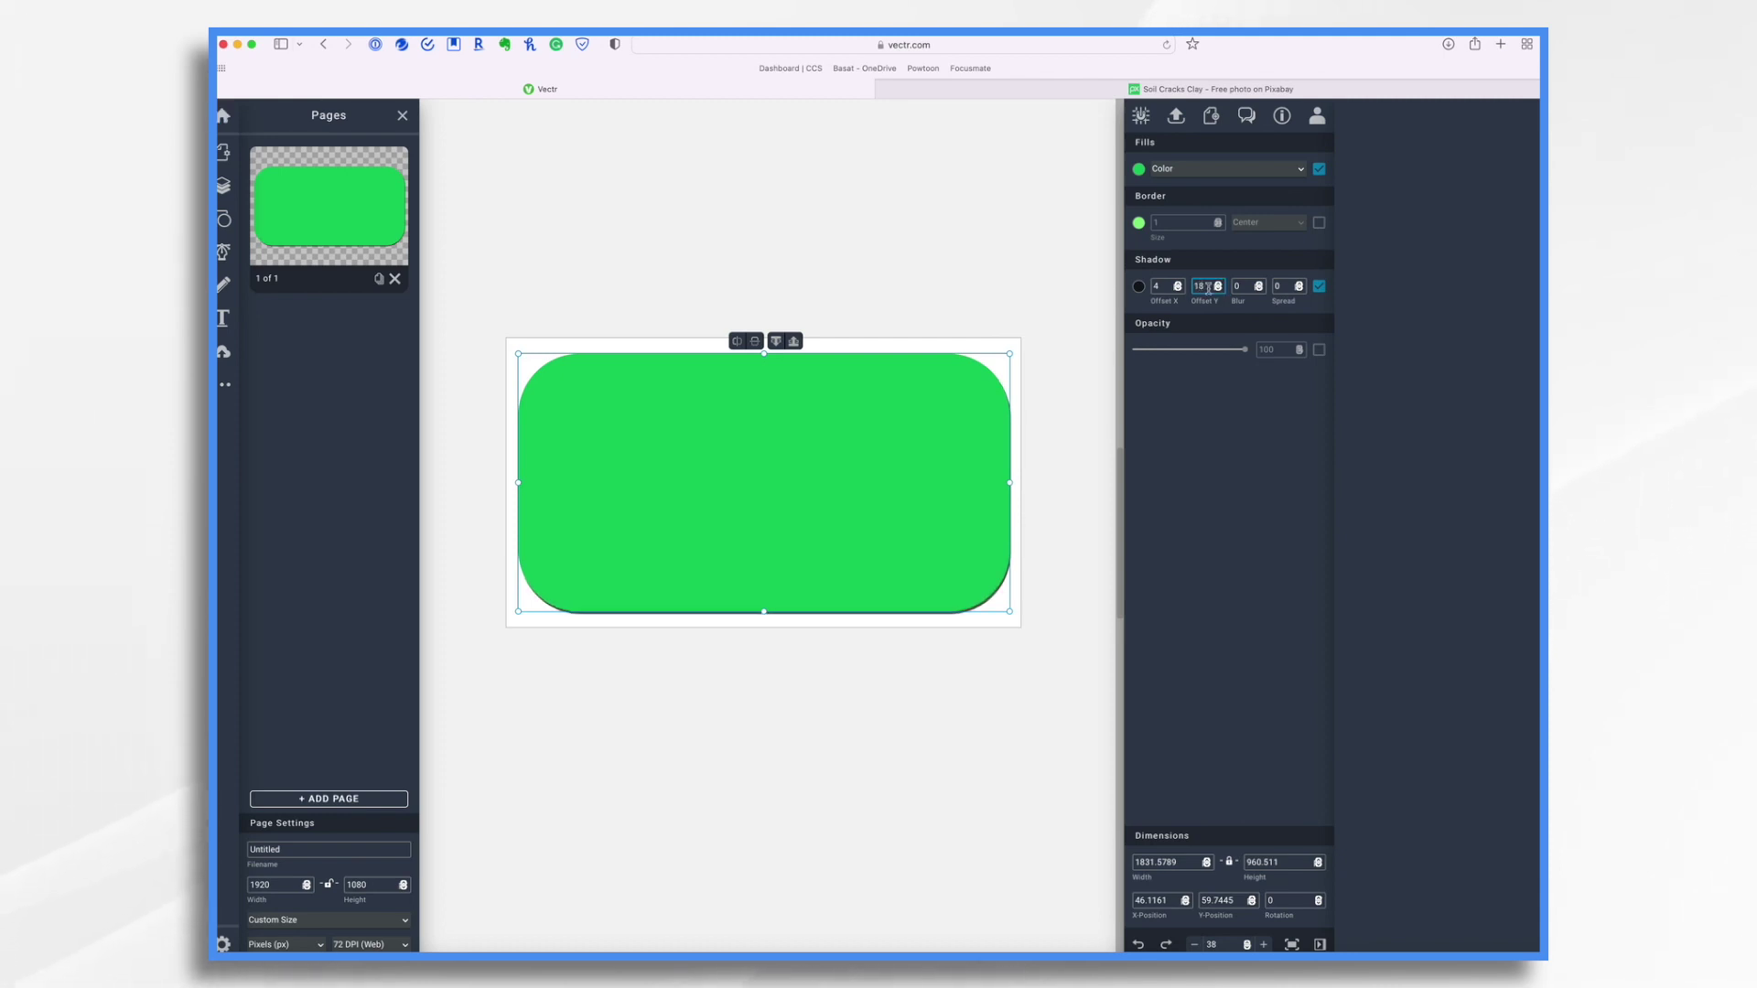
{"action": "left_click", "coordinate": [1178, 290]}
{"action": "left_click", "coordinate": [1178, 291]}
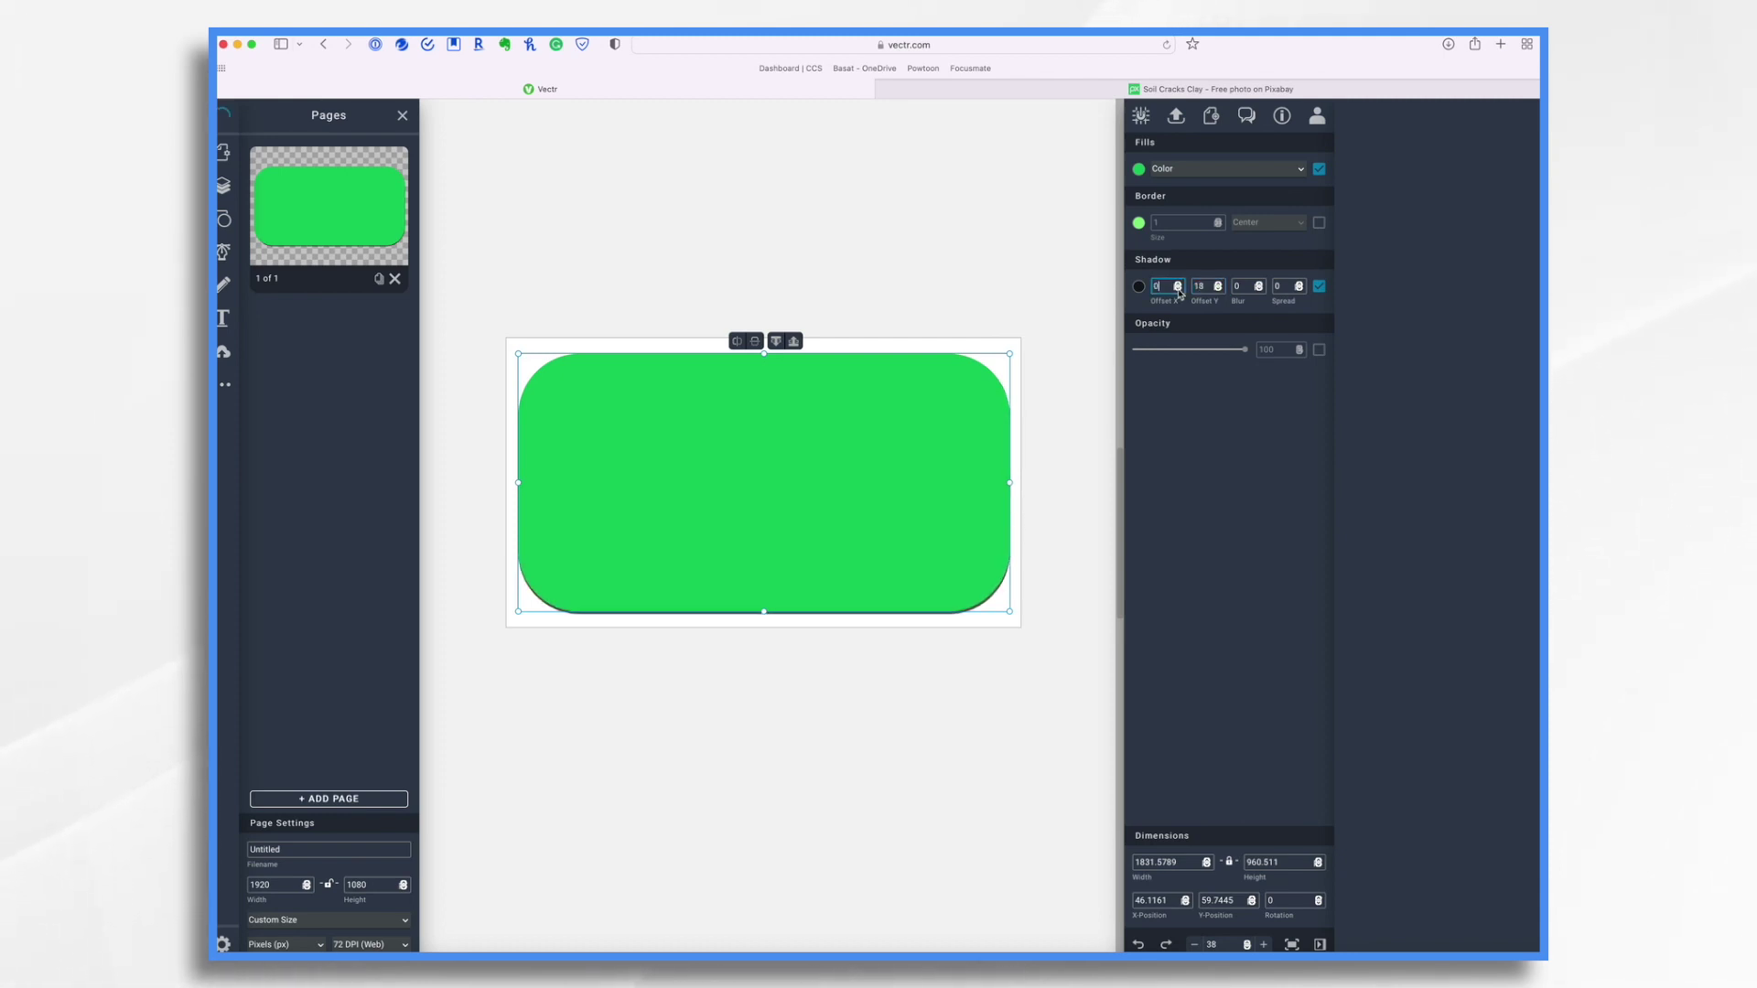
{"action": "left_click", "coordinate": [1178, 290]}
{"action": "left_click", "coordinate": [1179, 290]}
{"action": "left_click", "coordinate": [1179, 290]}
{"action": "left_click", "coordinate": [1178, 290]}
{"action": "left_click", "coordinate": [1179, 290]}
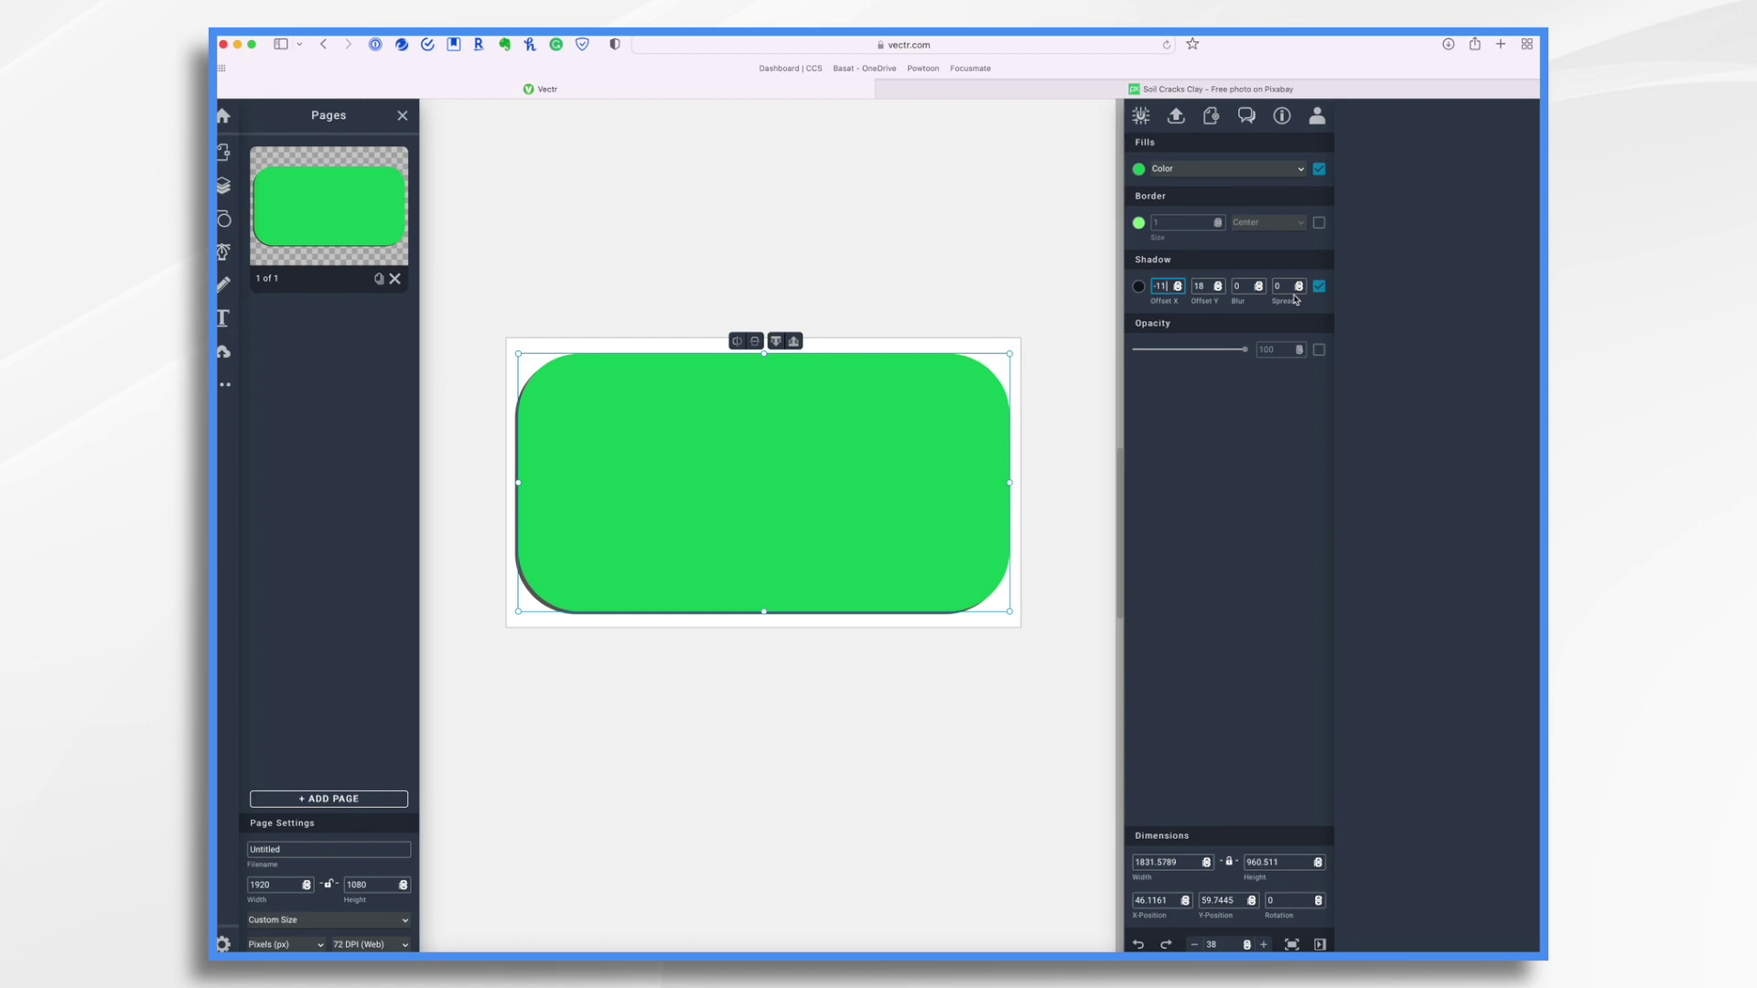
{"action": "left_click", "coordinate": [1254, 286]}
{"action": "type", "text": "5"}
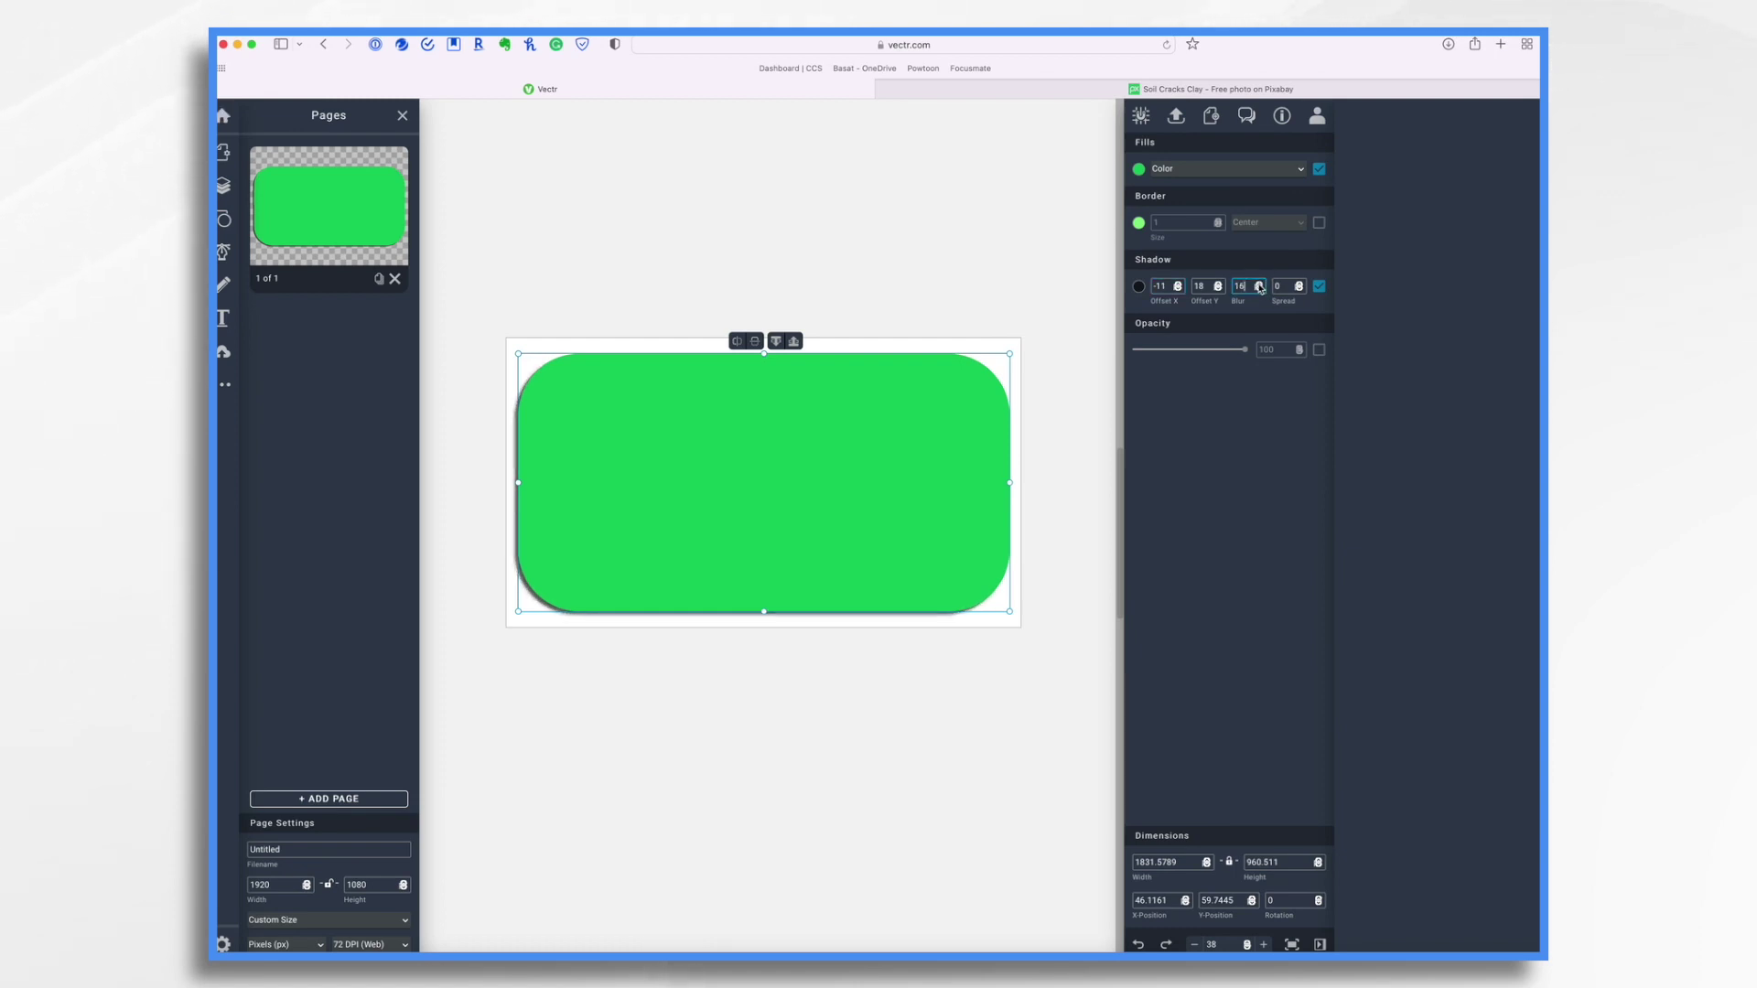
{"action": "scroll", "coordinate": [1259, 287], "scroll_direction": "up", "scroll_amount": 16}
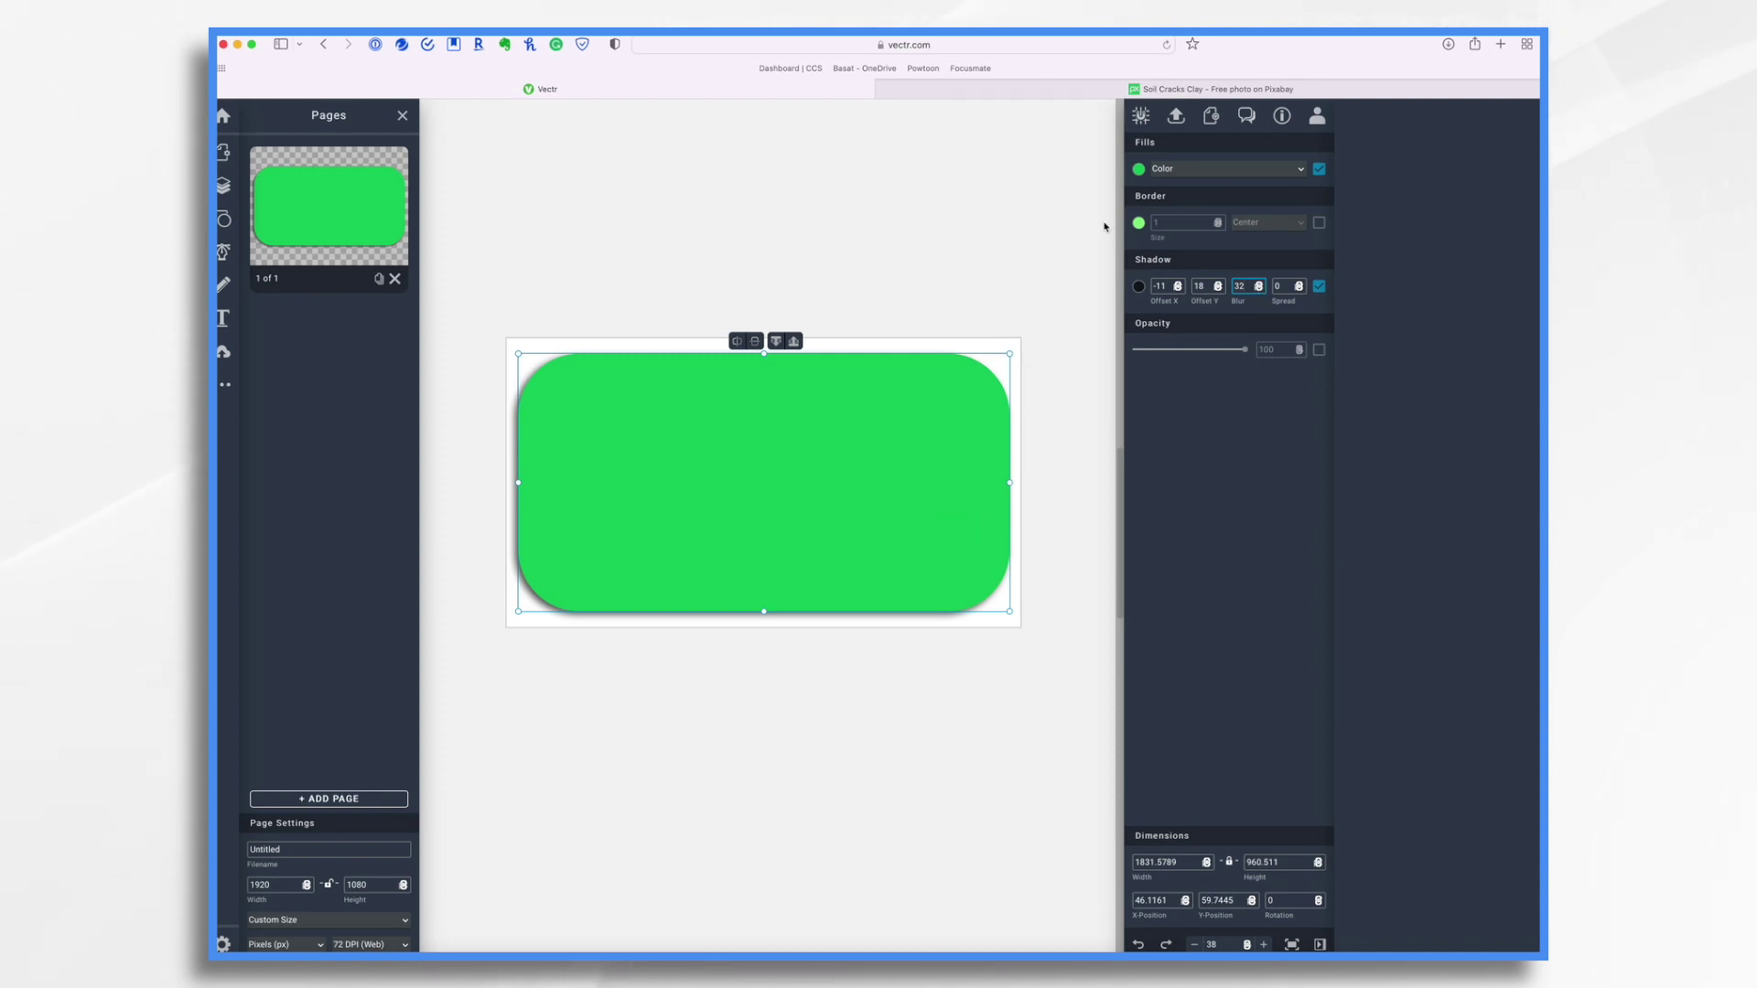
- Change the rectangle's fill from green to burnt orange and download the page as an SVG
{"action": "left_click", "coordinate": [1139, 170]}
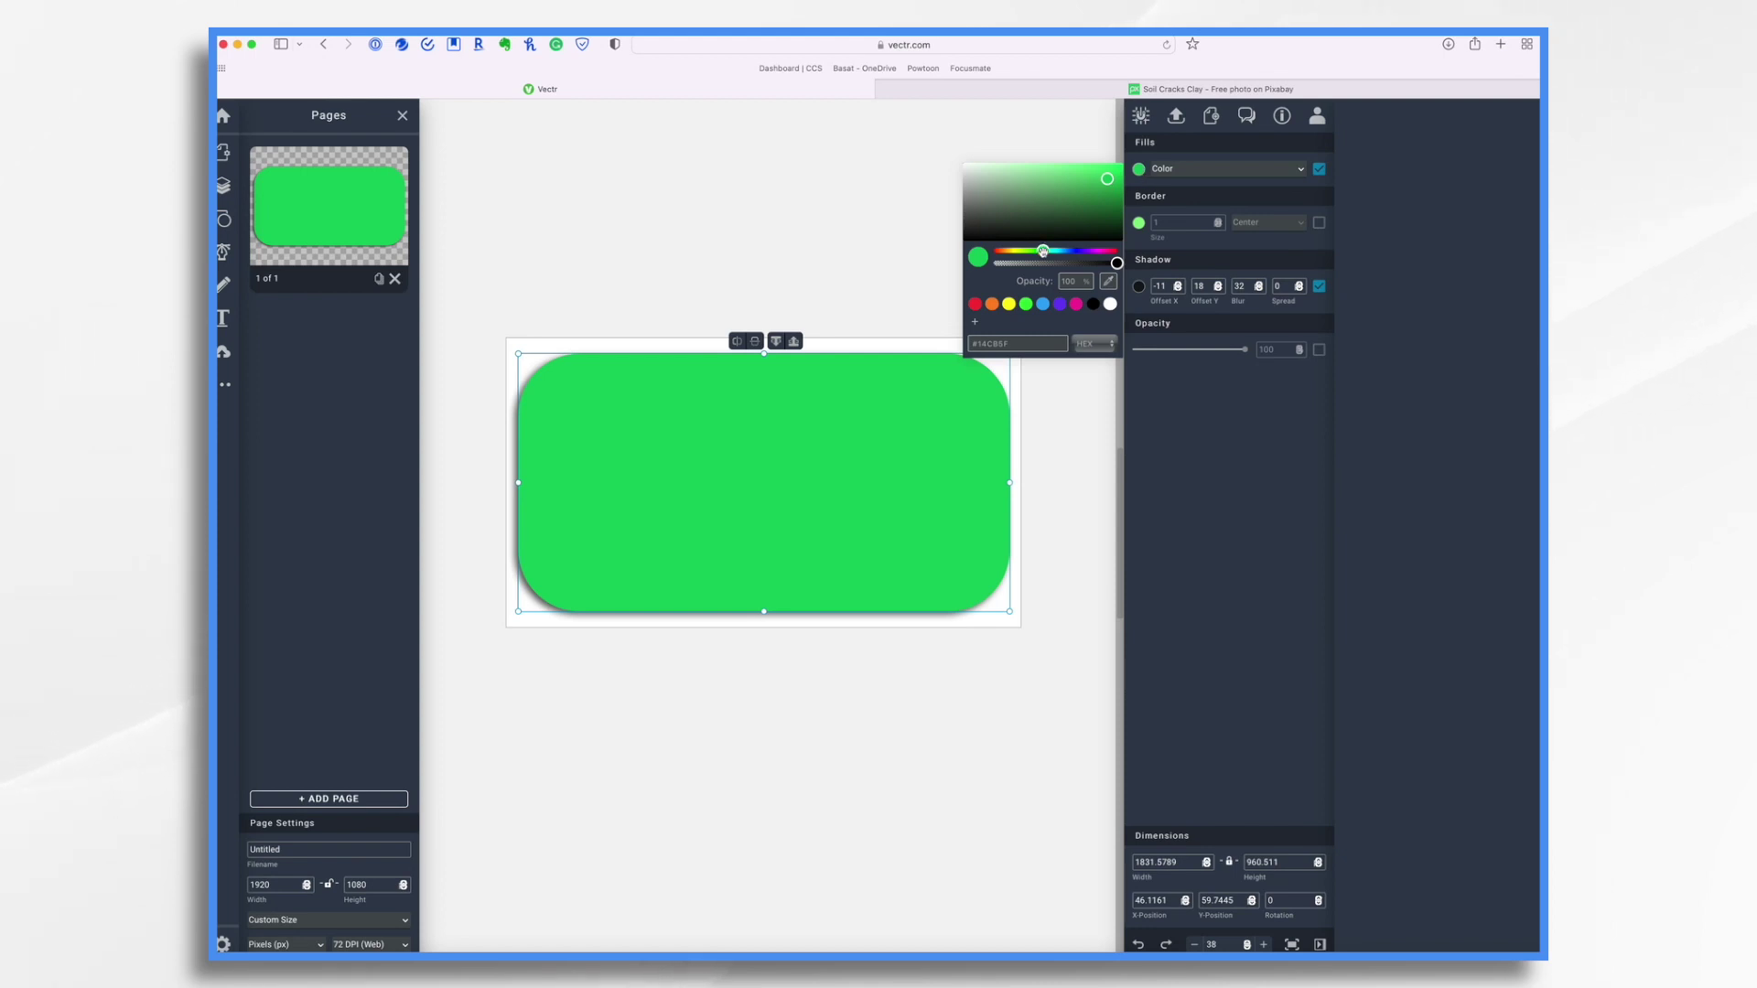
{"action": "left_click_drag", "start_coordinate": [1043, 252], "coordinate": [1004, 262]}
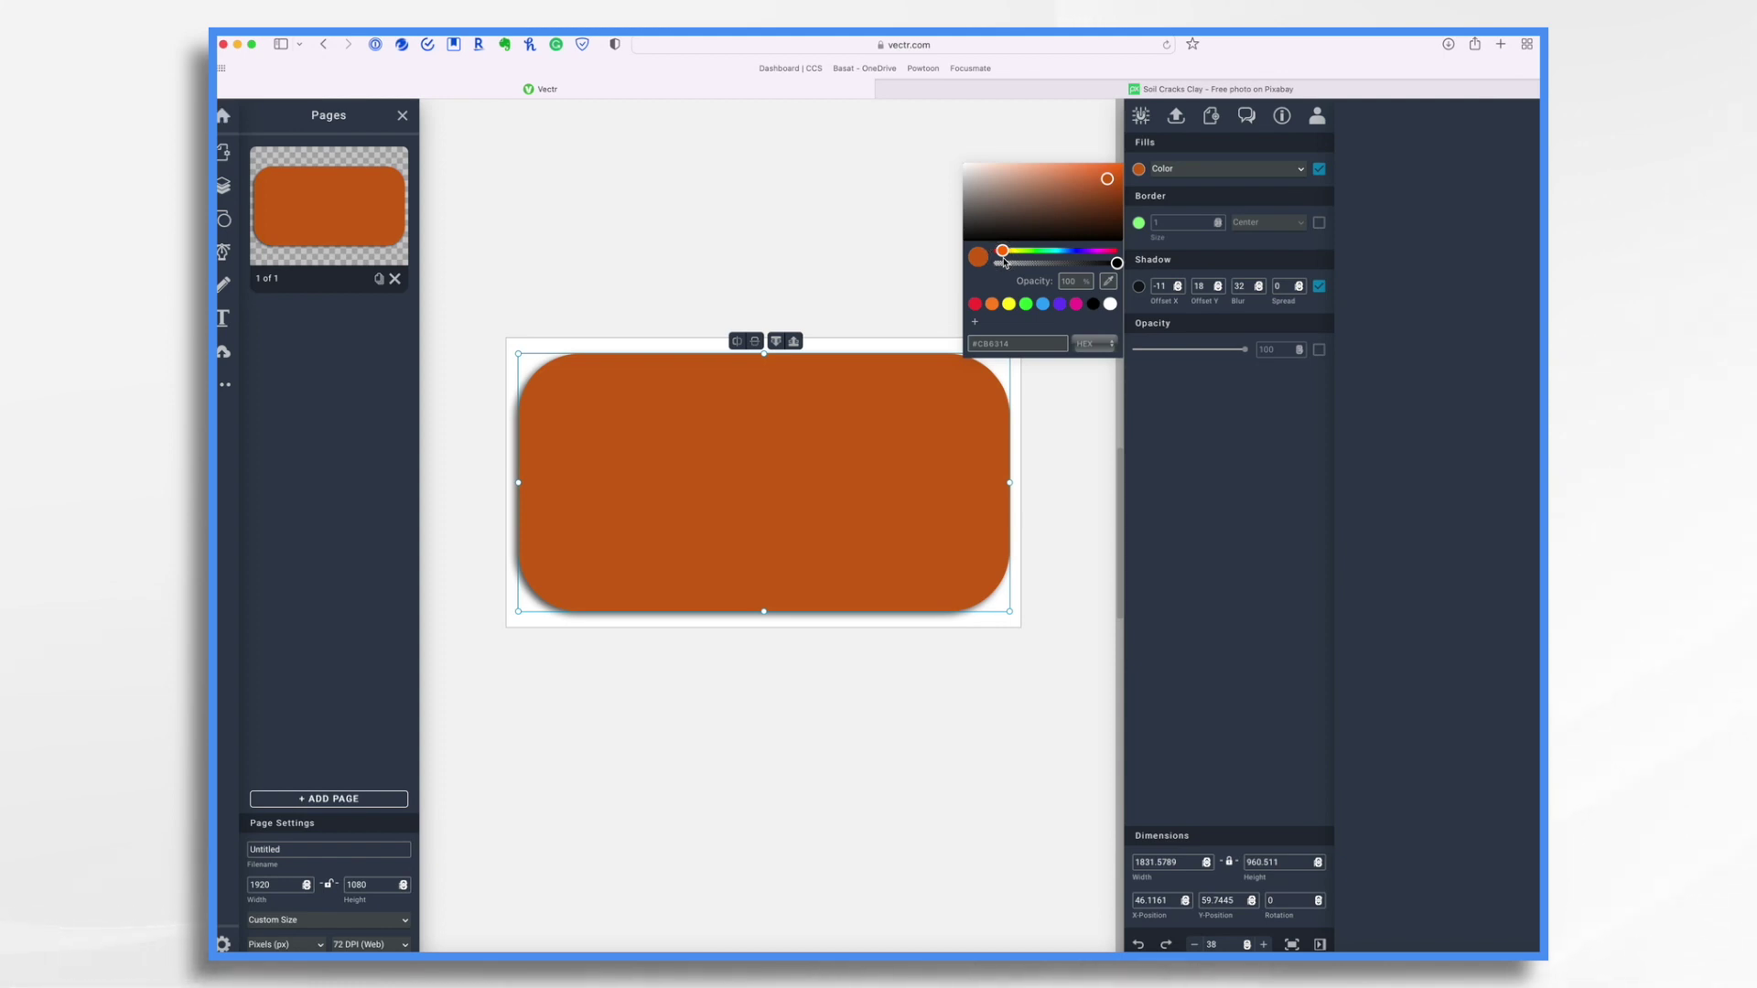
{"action": "left_click", "coordinate": [1068, 485]}
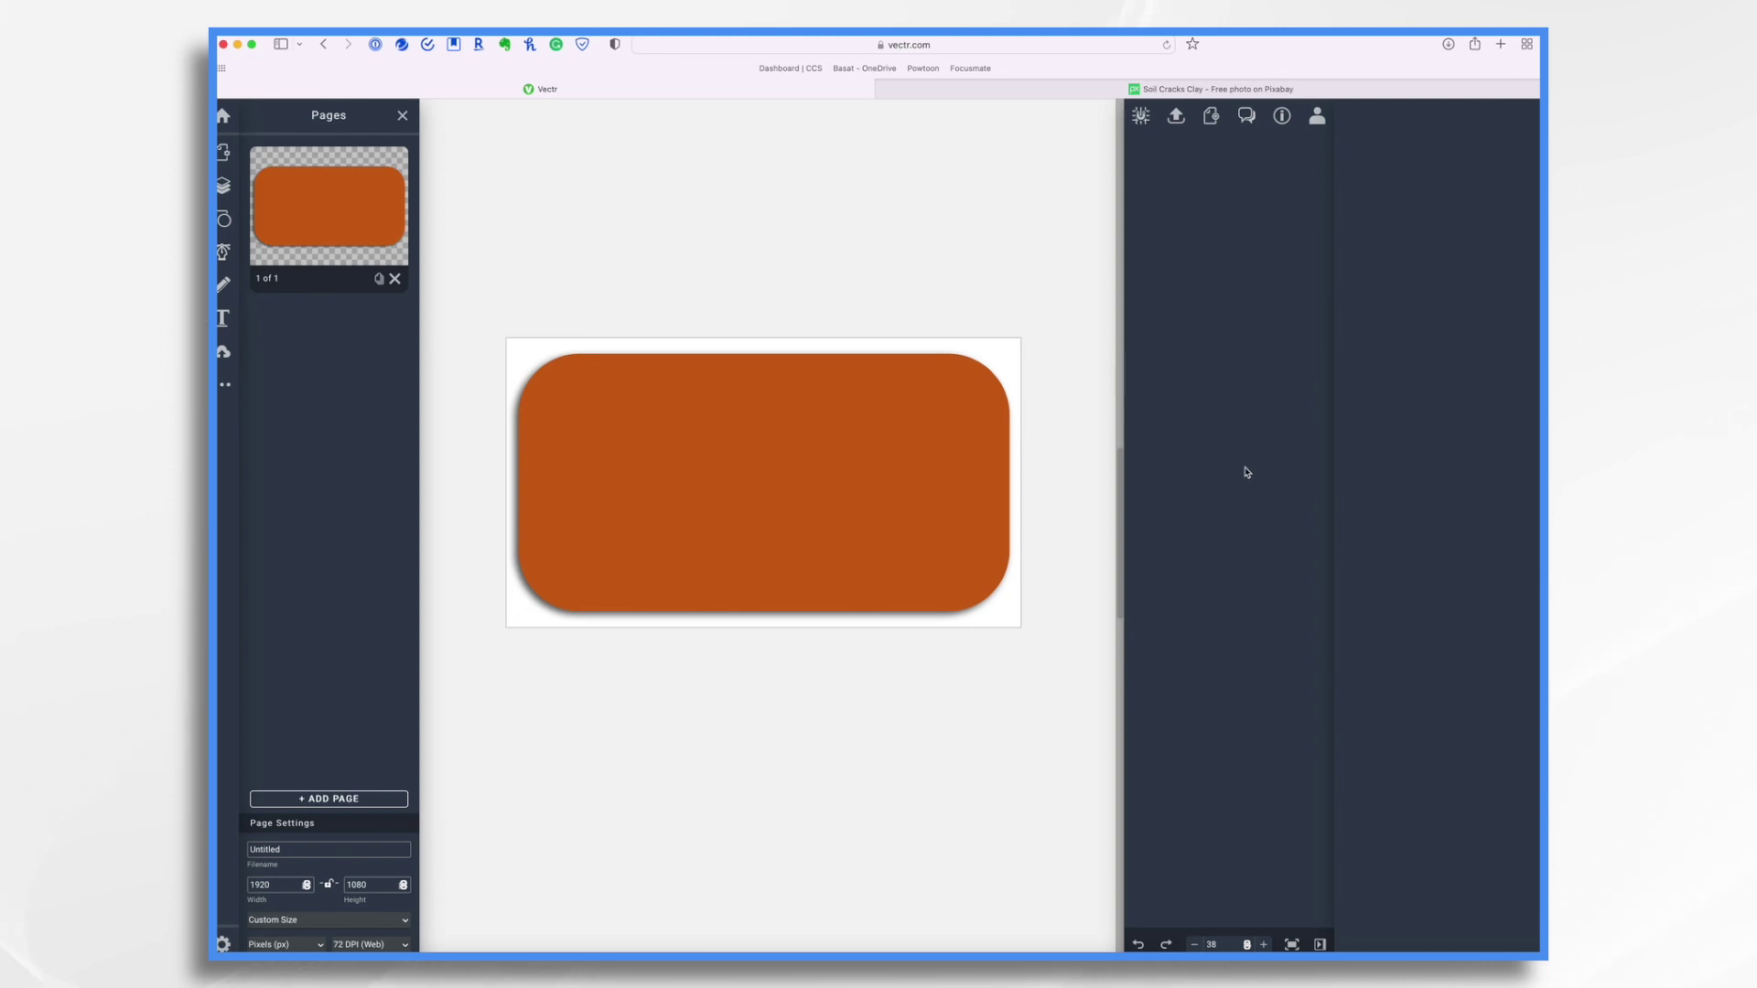
{"action": "left_click", "coordinate": [1176, 119]}
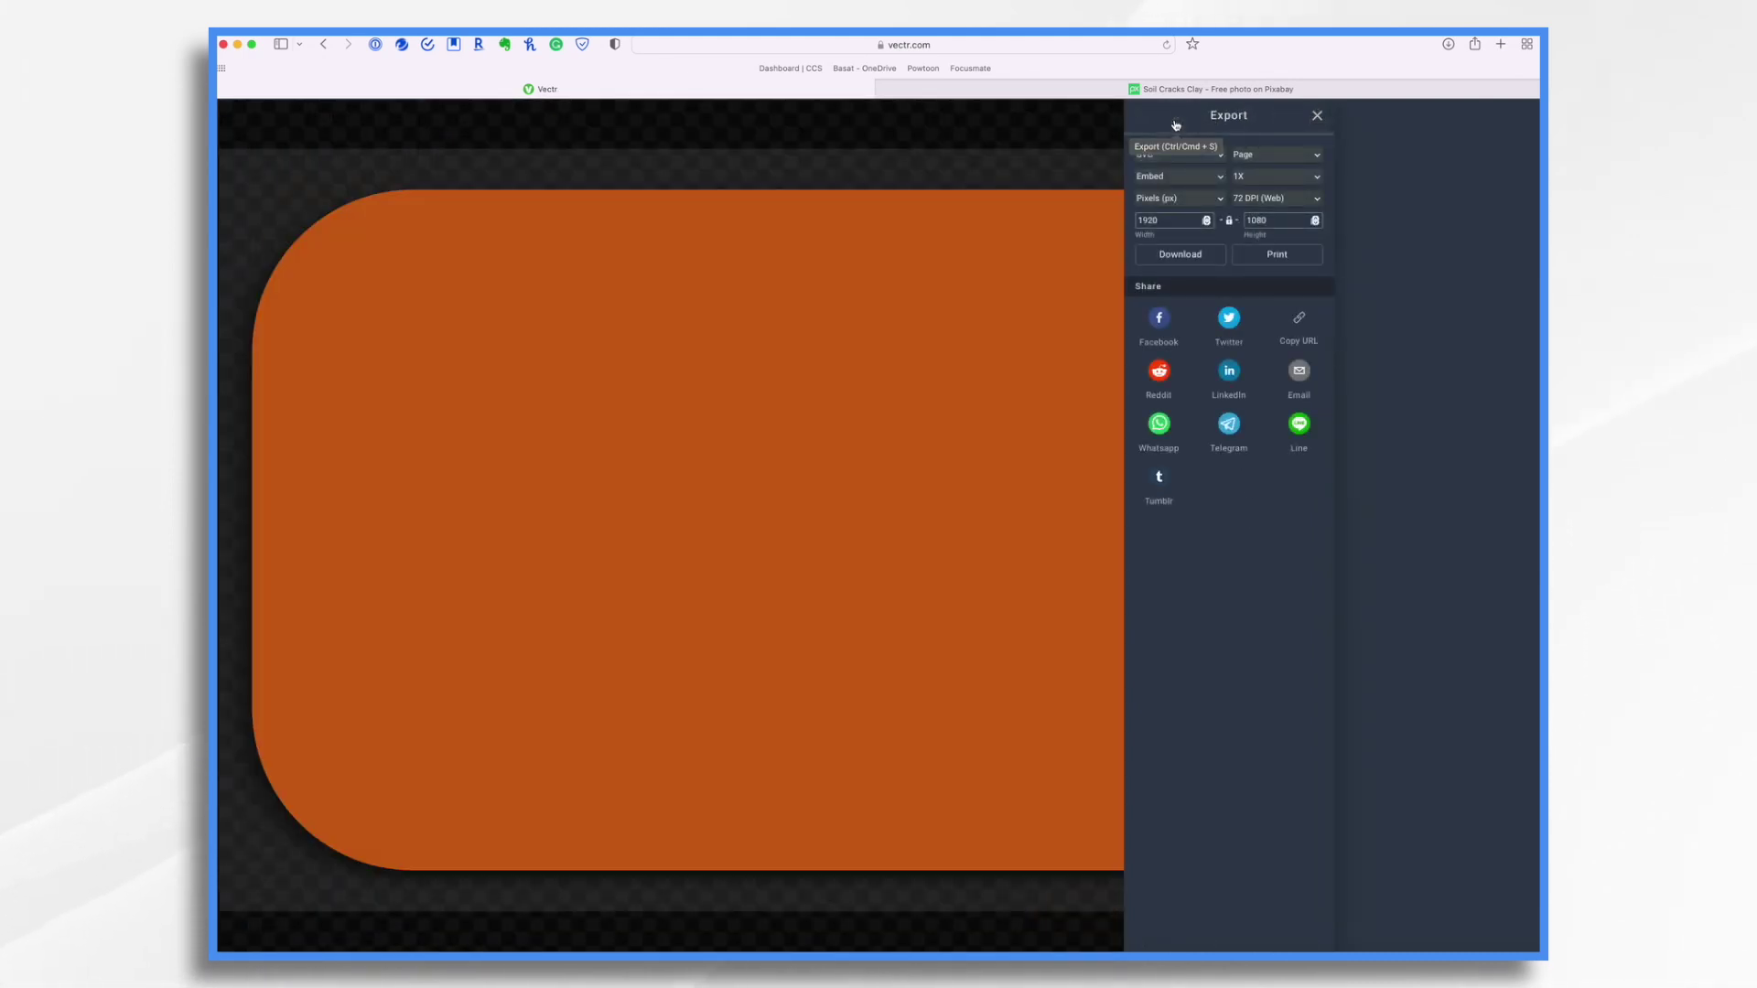
{"action": "left_click", "coordinate": [1180, 255]}
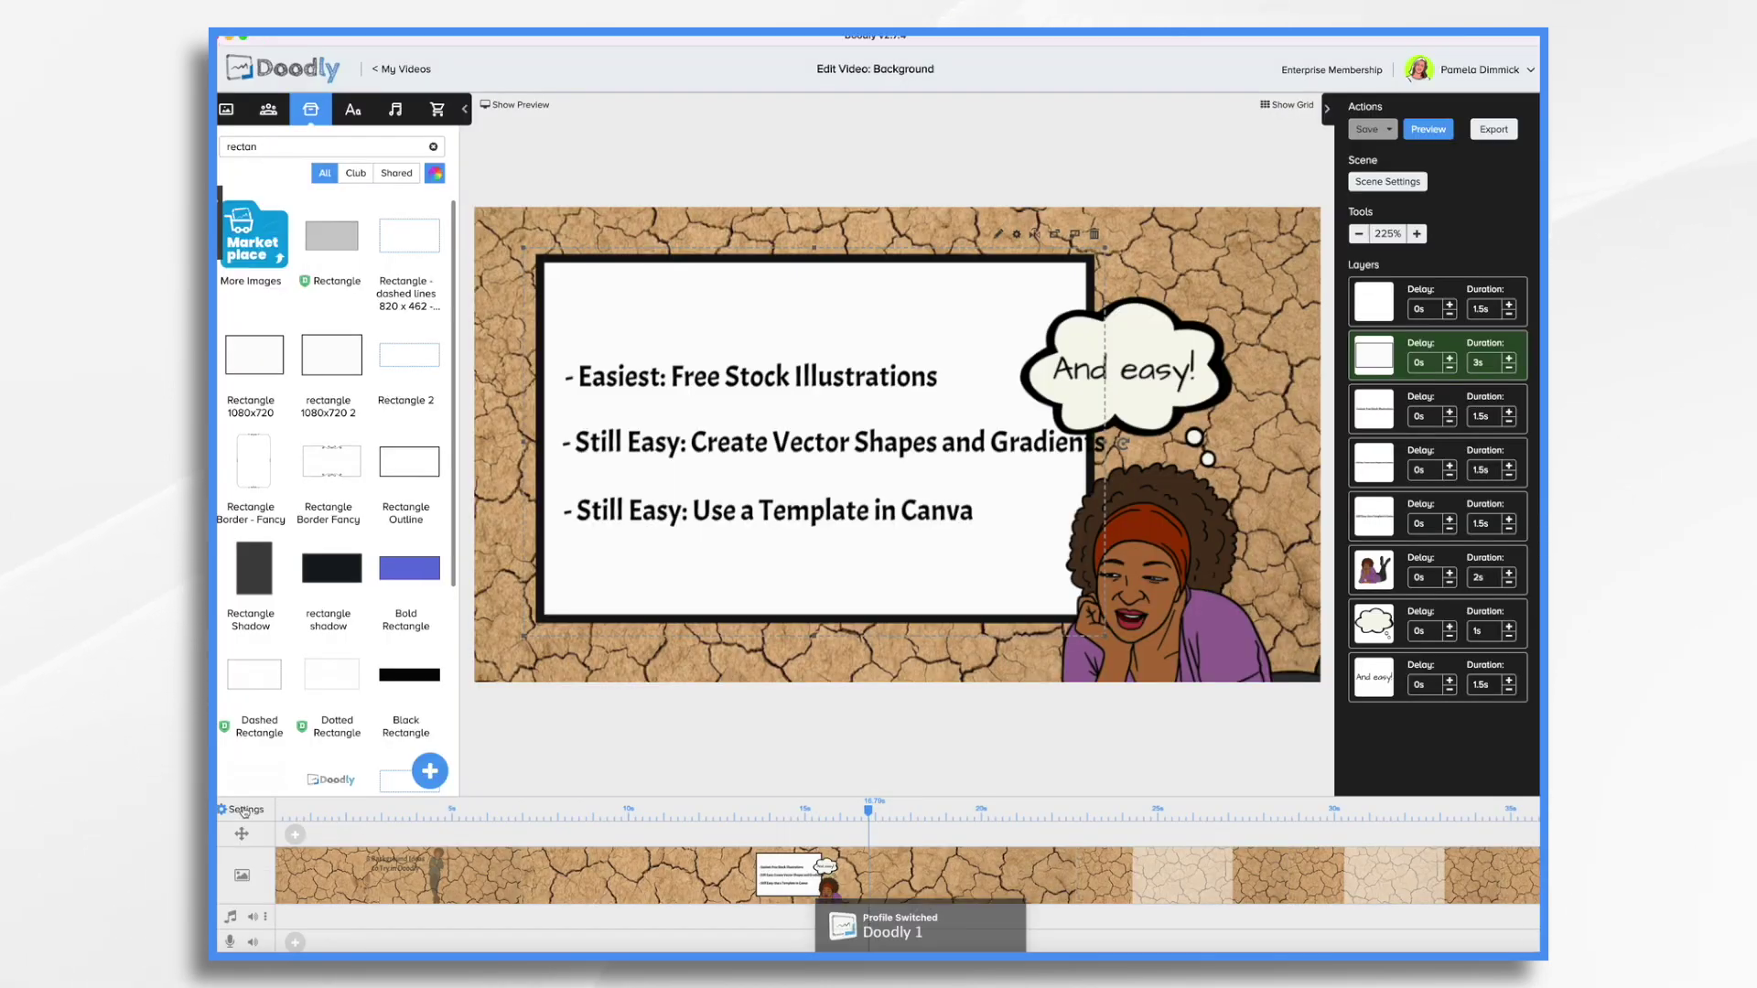
- Set Untitled-2.svg as the custom background image, cropped to cover the whole image
{"action": "left_click", "coordinate": [245, 810]}
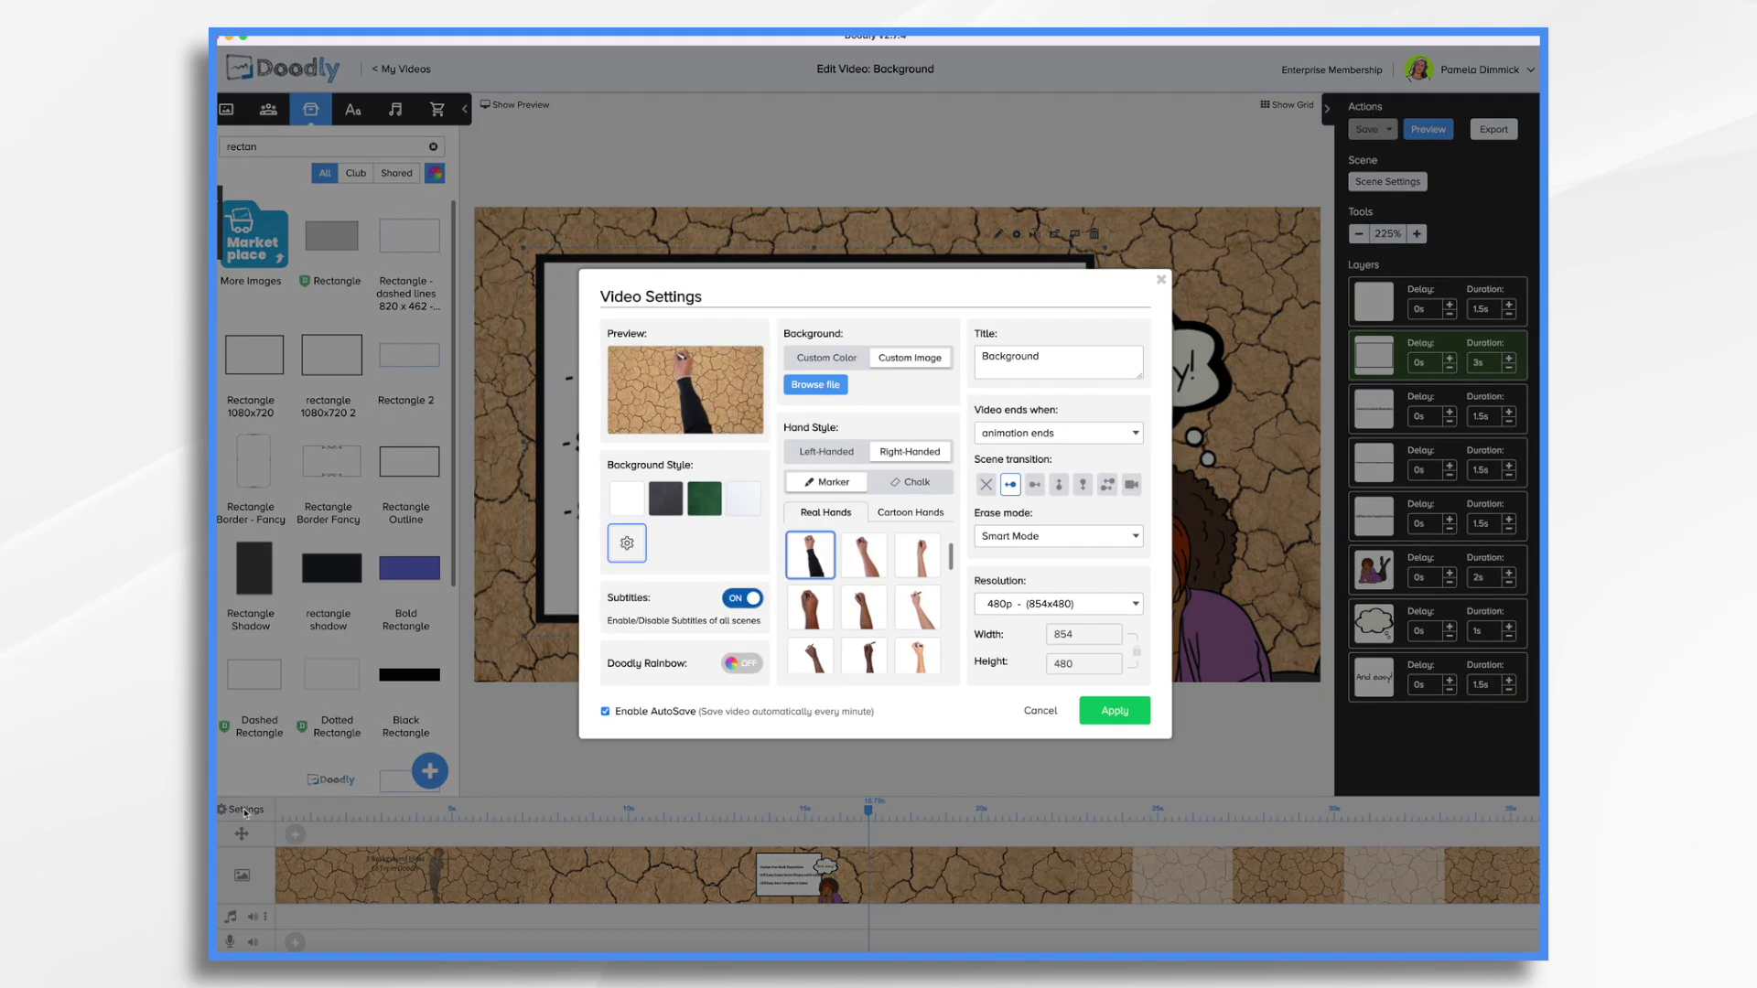
{"action": "left_click", "coordinate": [821, 386]}
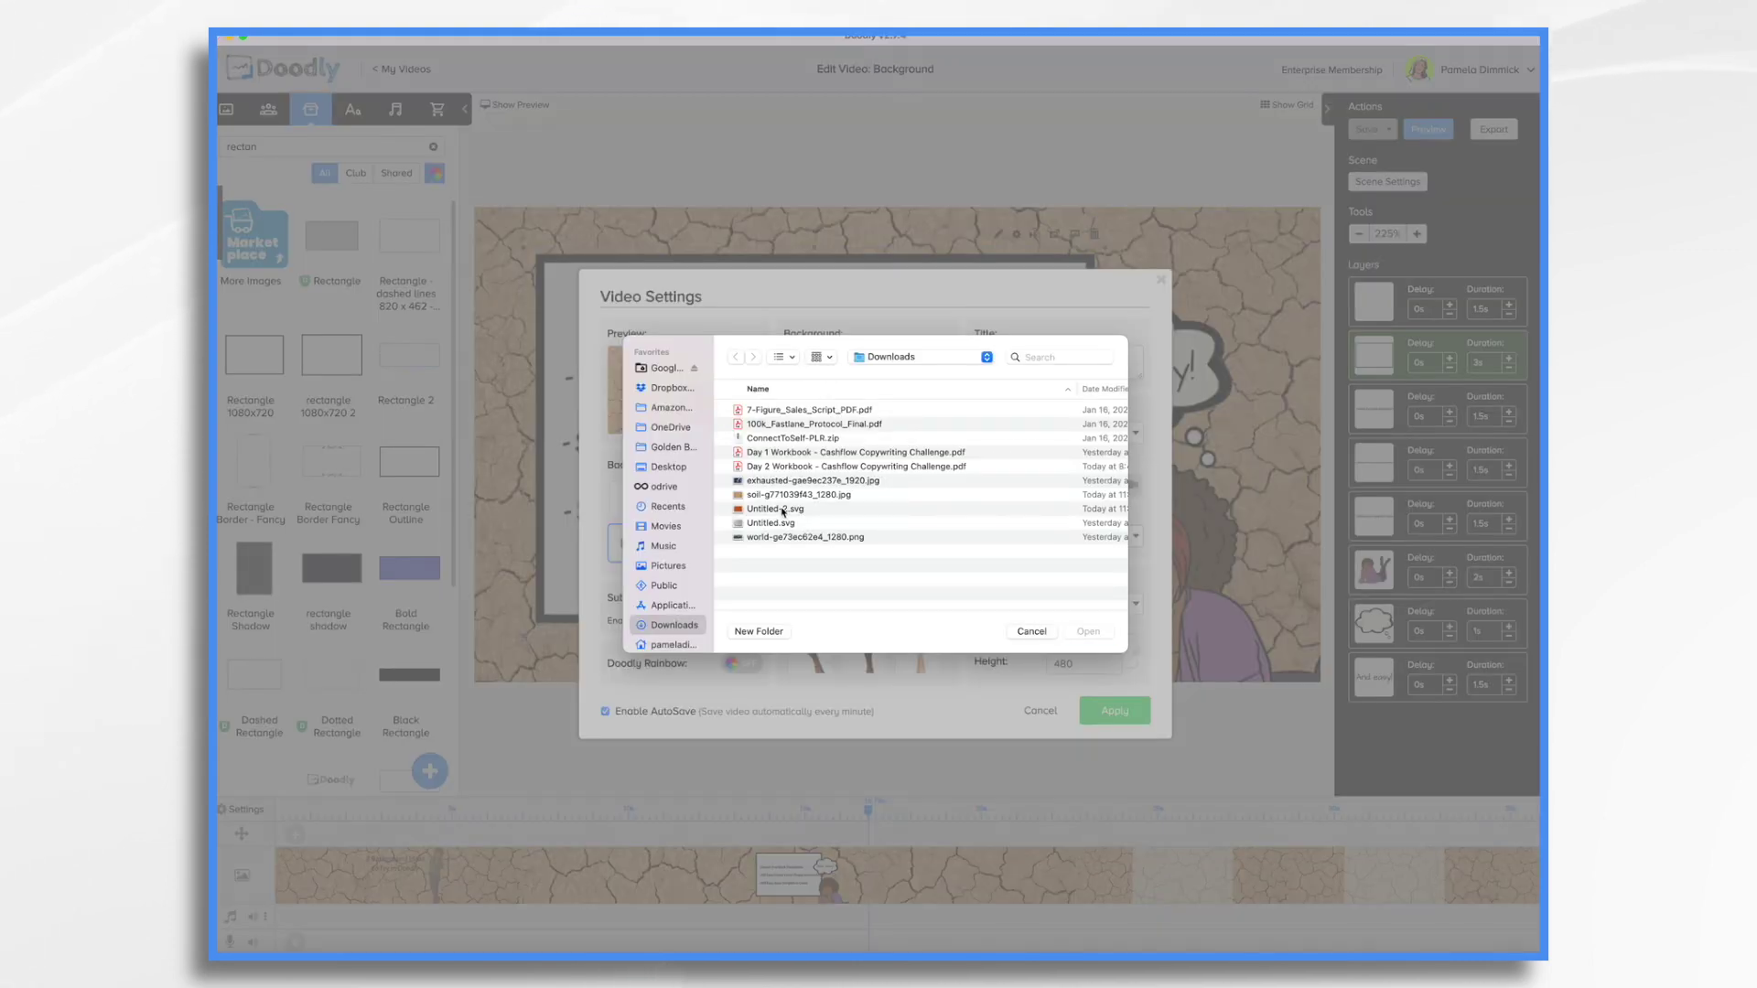
{"action": "double_click", "coordinate": [782, 510]}
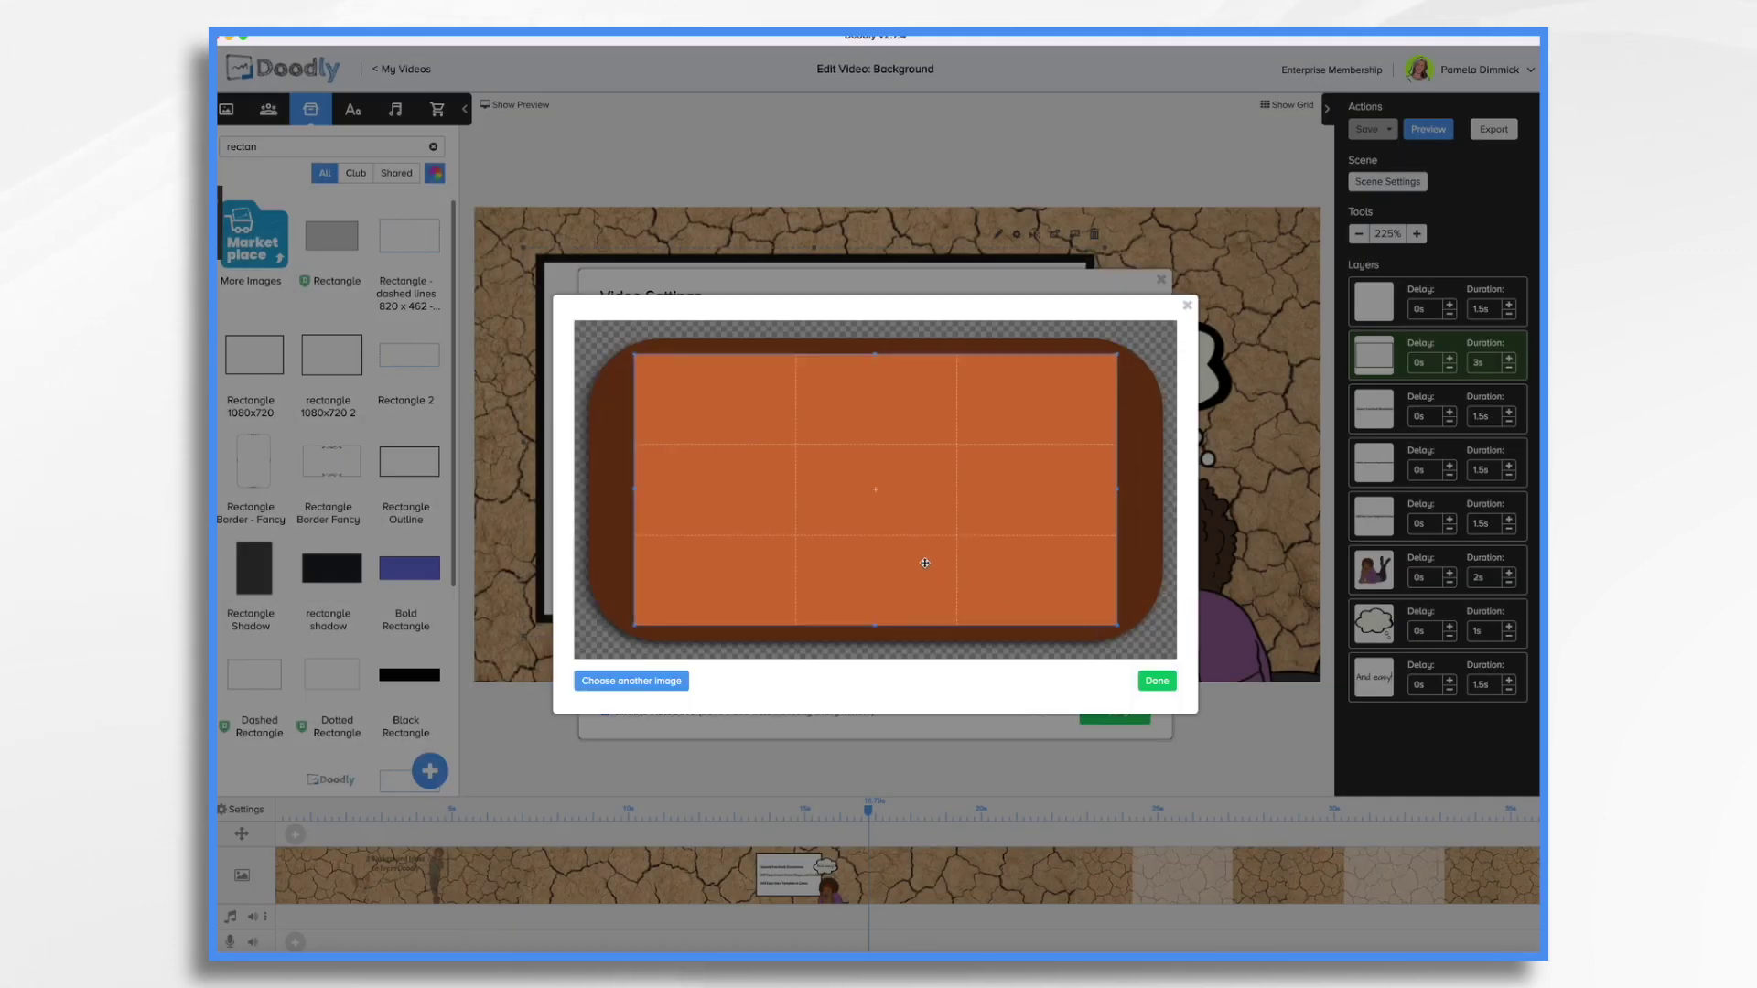
{"action": "left_click_drag", "start_coordinate": [925, 563], "coordinate": [824, 522]}
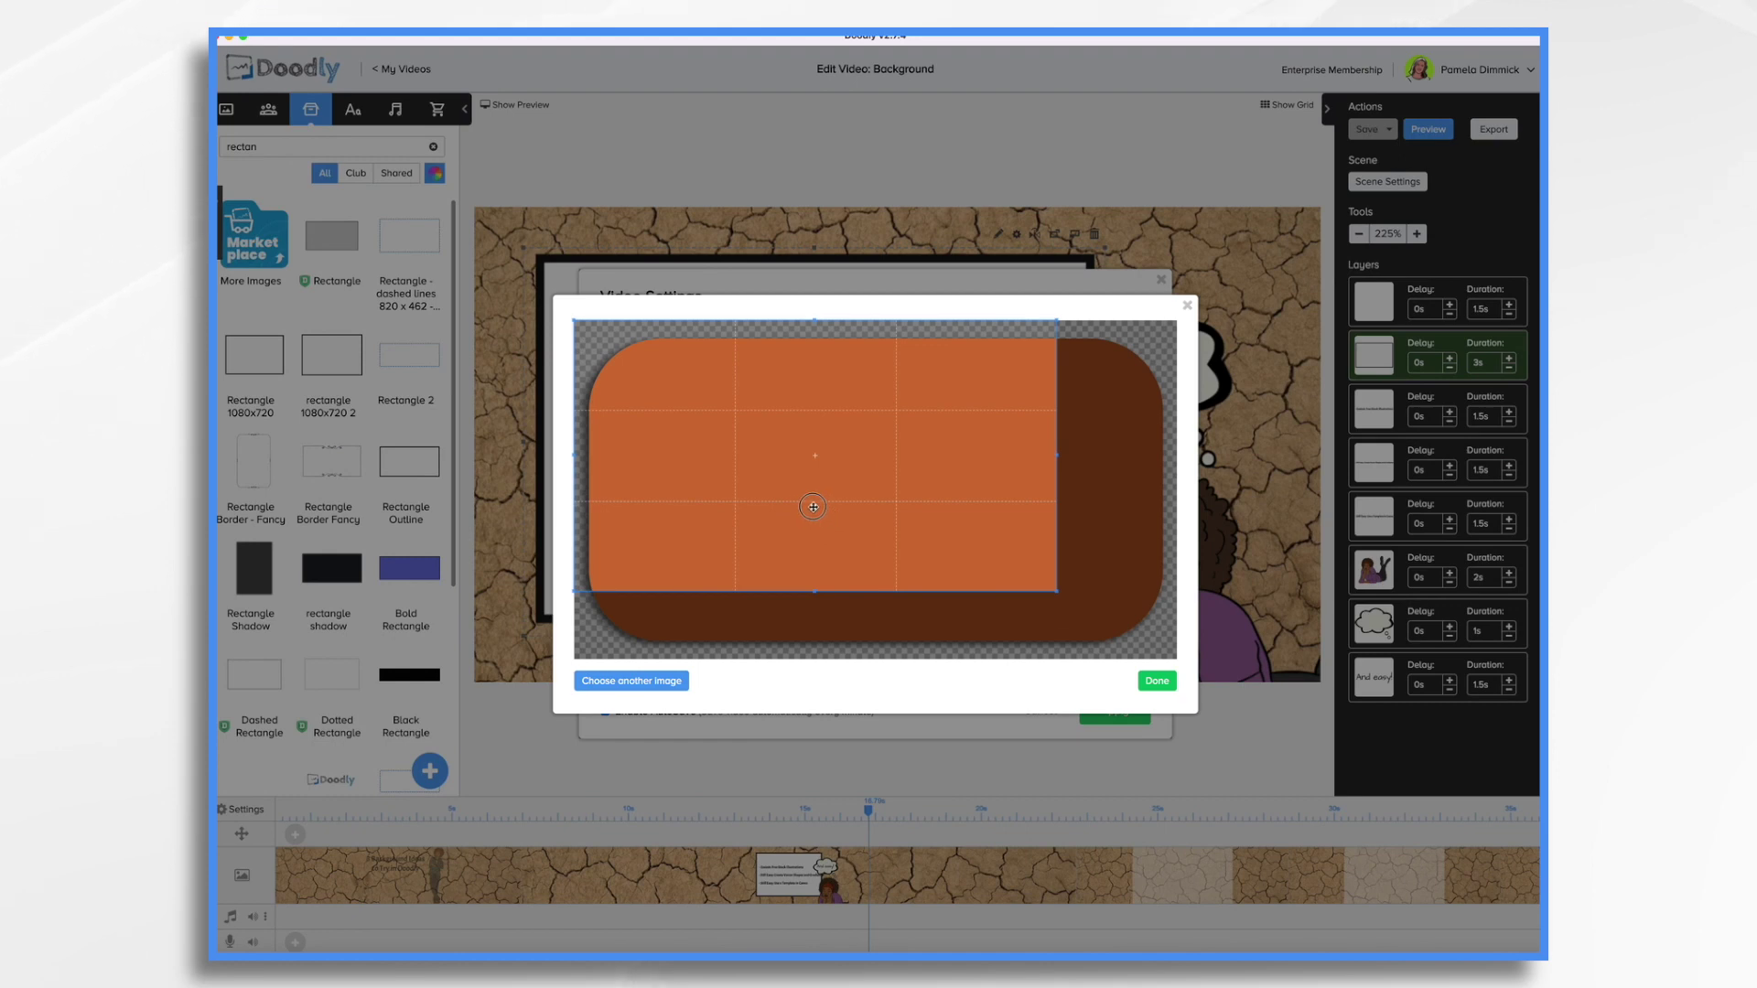
{"action": "left_click_drag", "start_coordinate": [1057, 593], "coordinate": [1180, 643]}
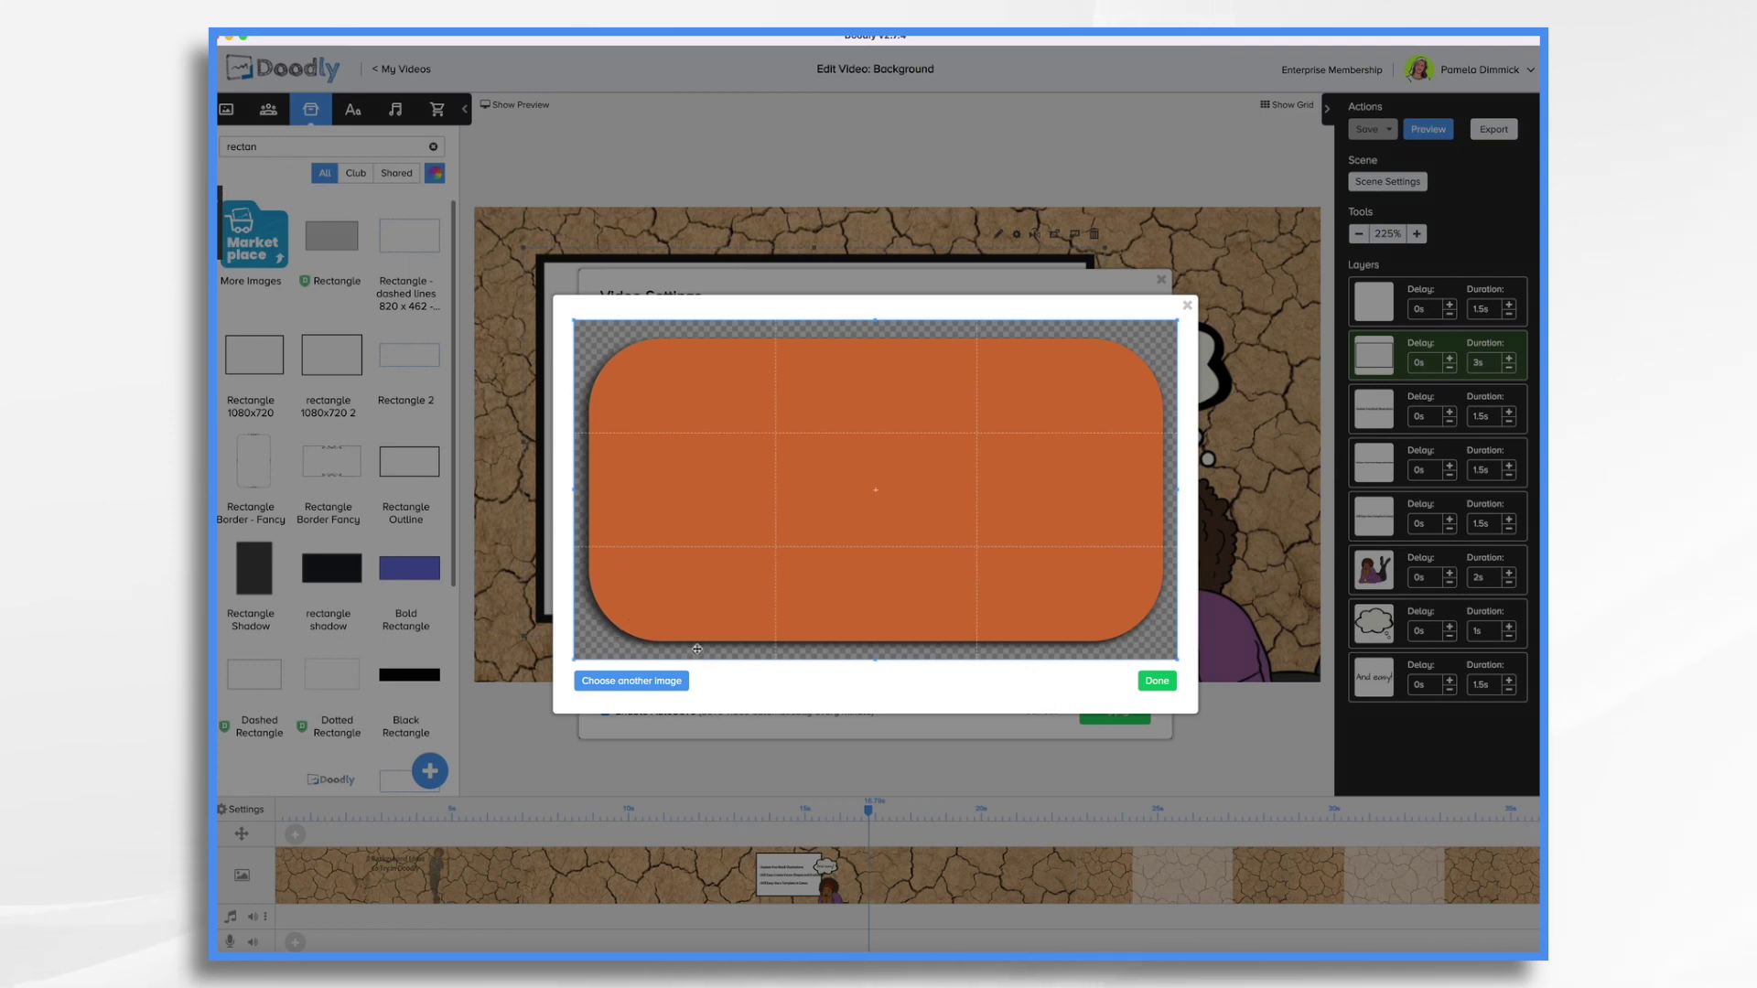
{"action": "left_click", "coordinate": [1158, 682]}
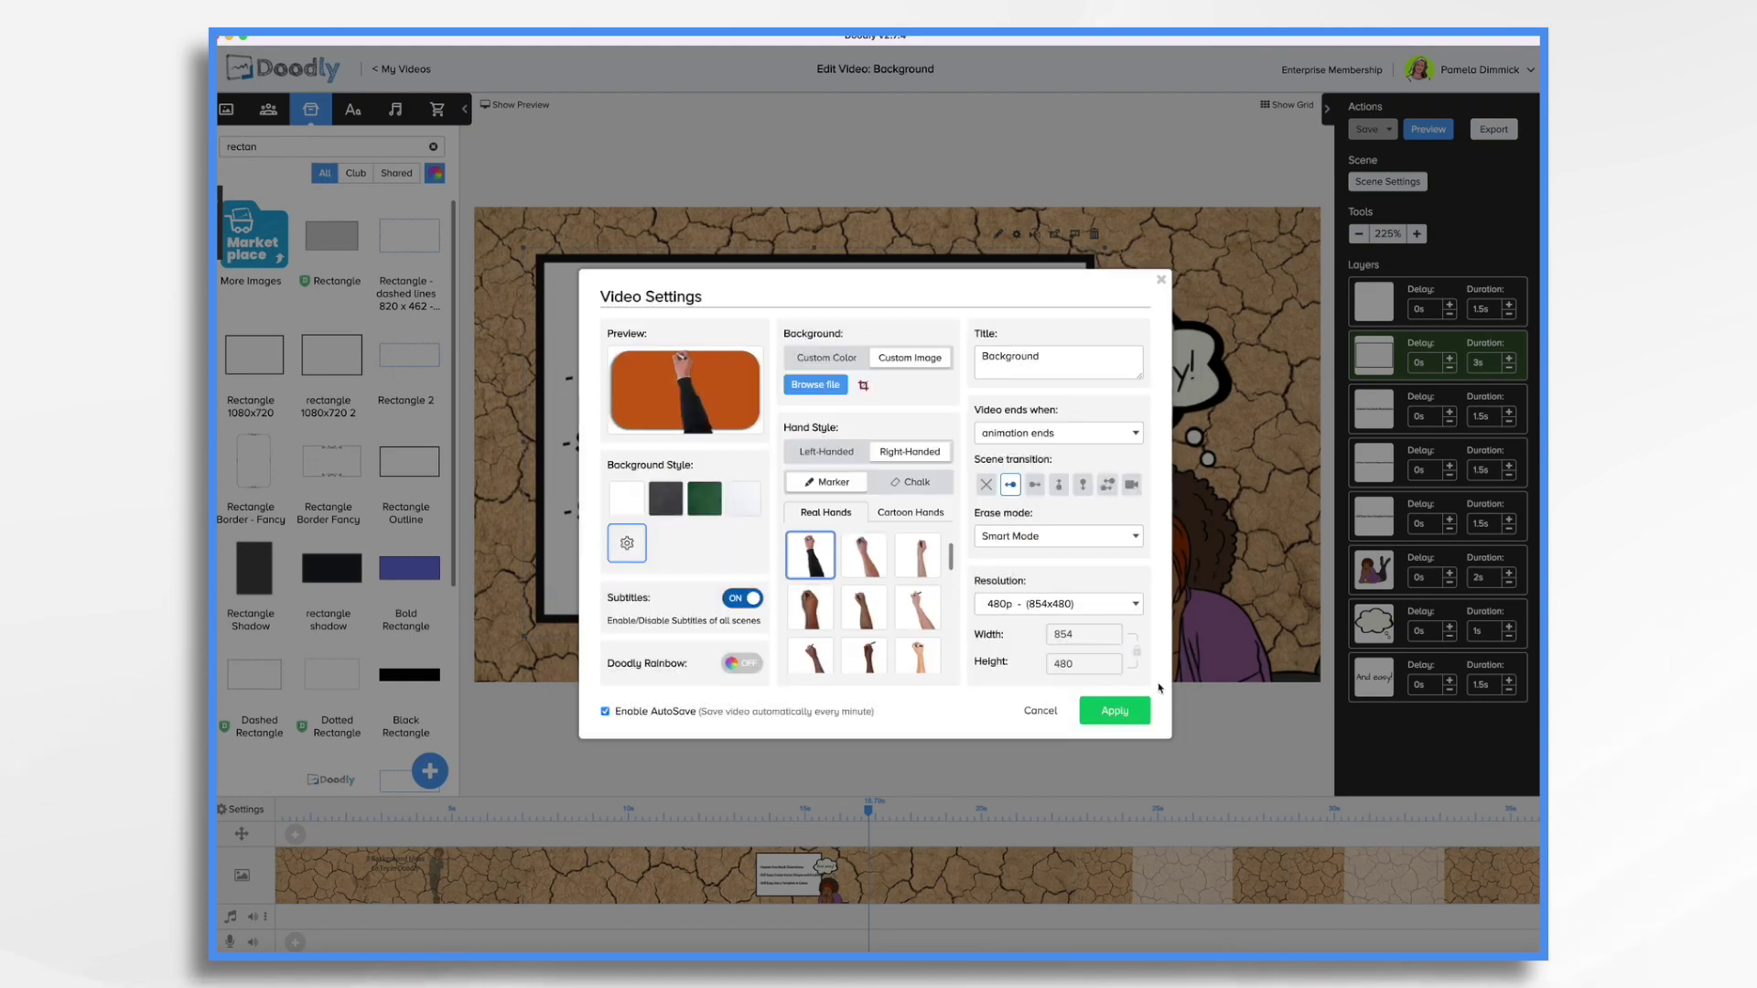
{"action": "left_click", "coordinate": [1117, 716]}
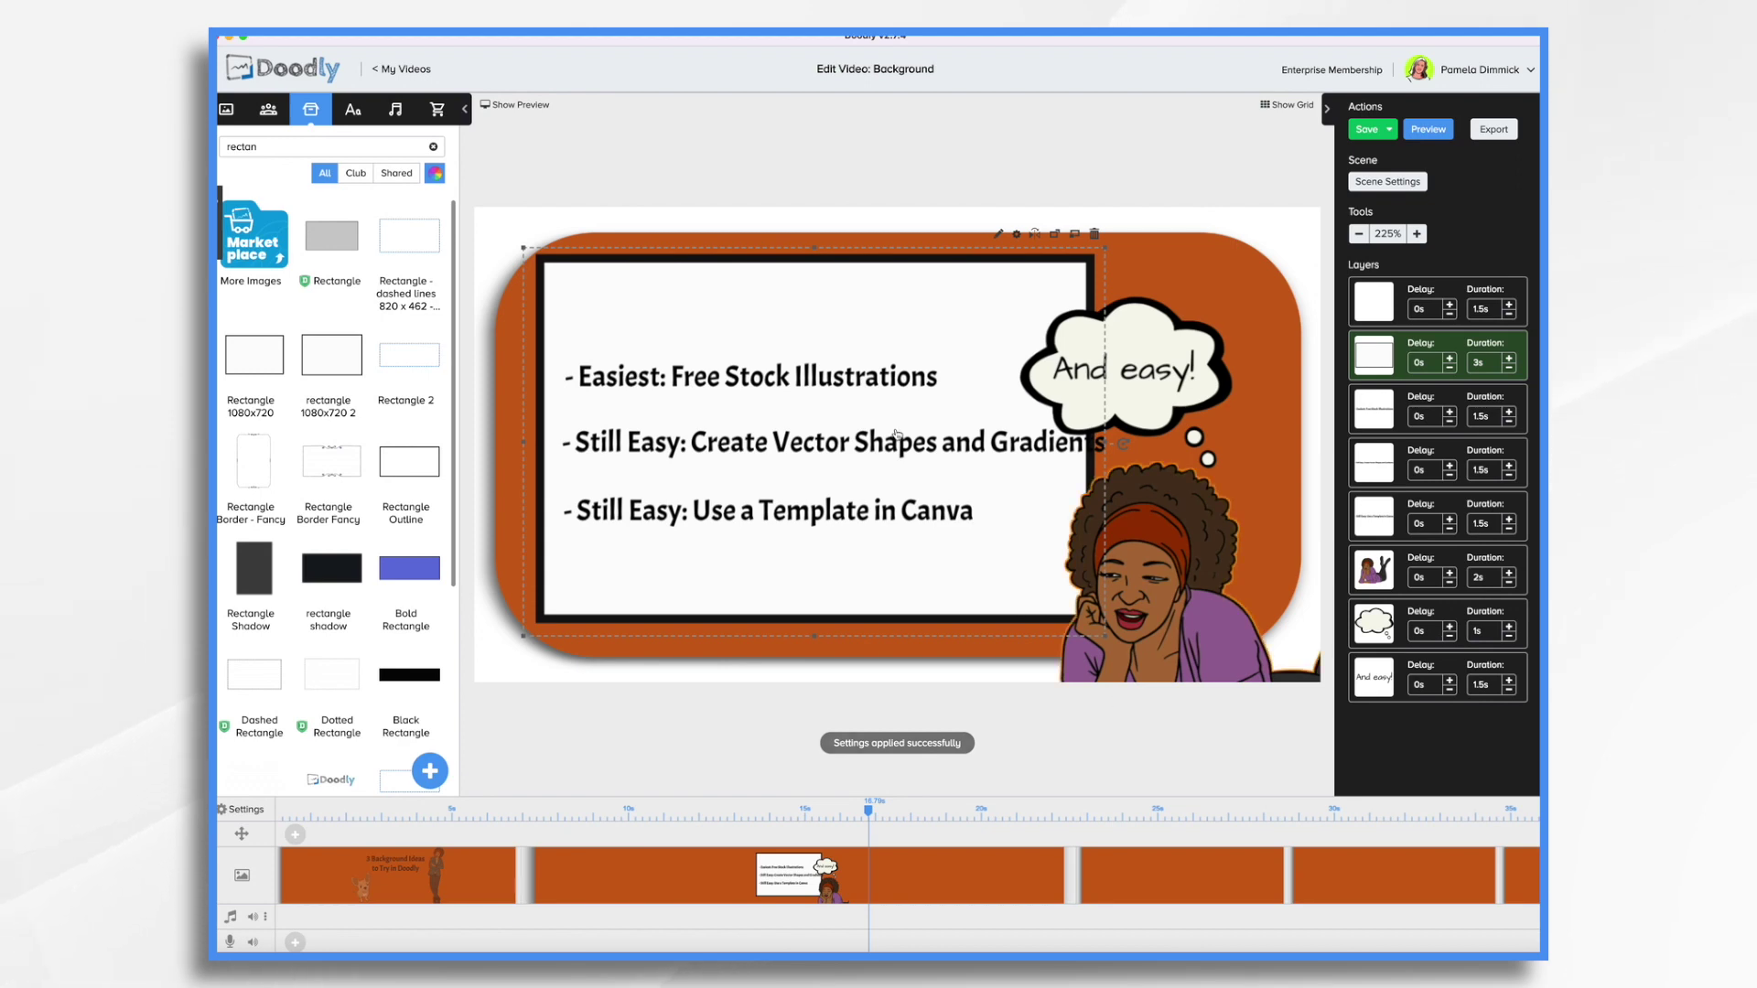
- Delete the bordered white box from the list scene and move to the next scene
{"action": "left_click", "coordinate": [1095, 236]}
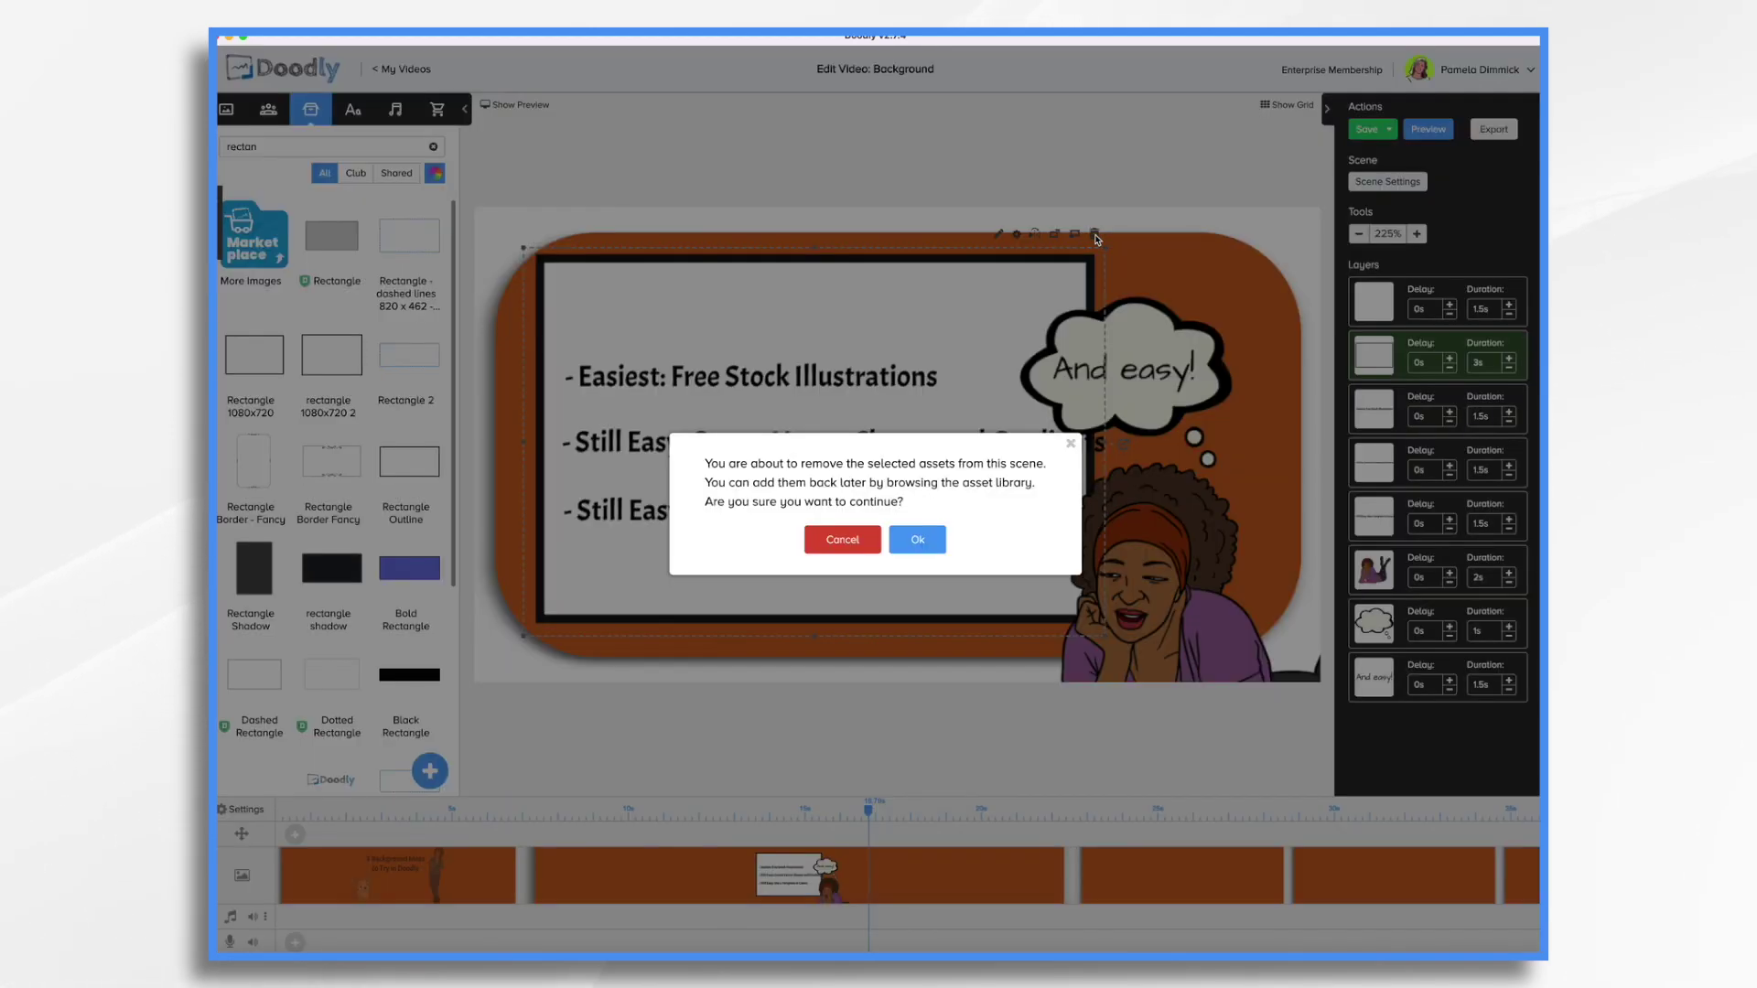
{"action": "left_click", "coordinate": [925, 540]}
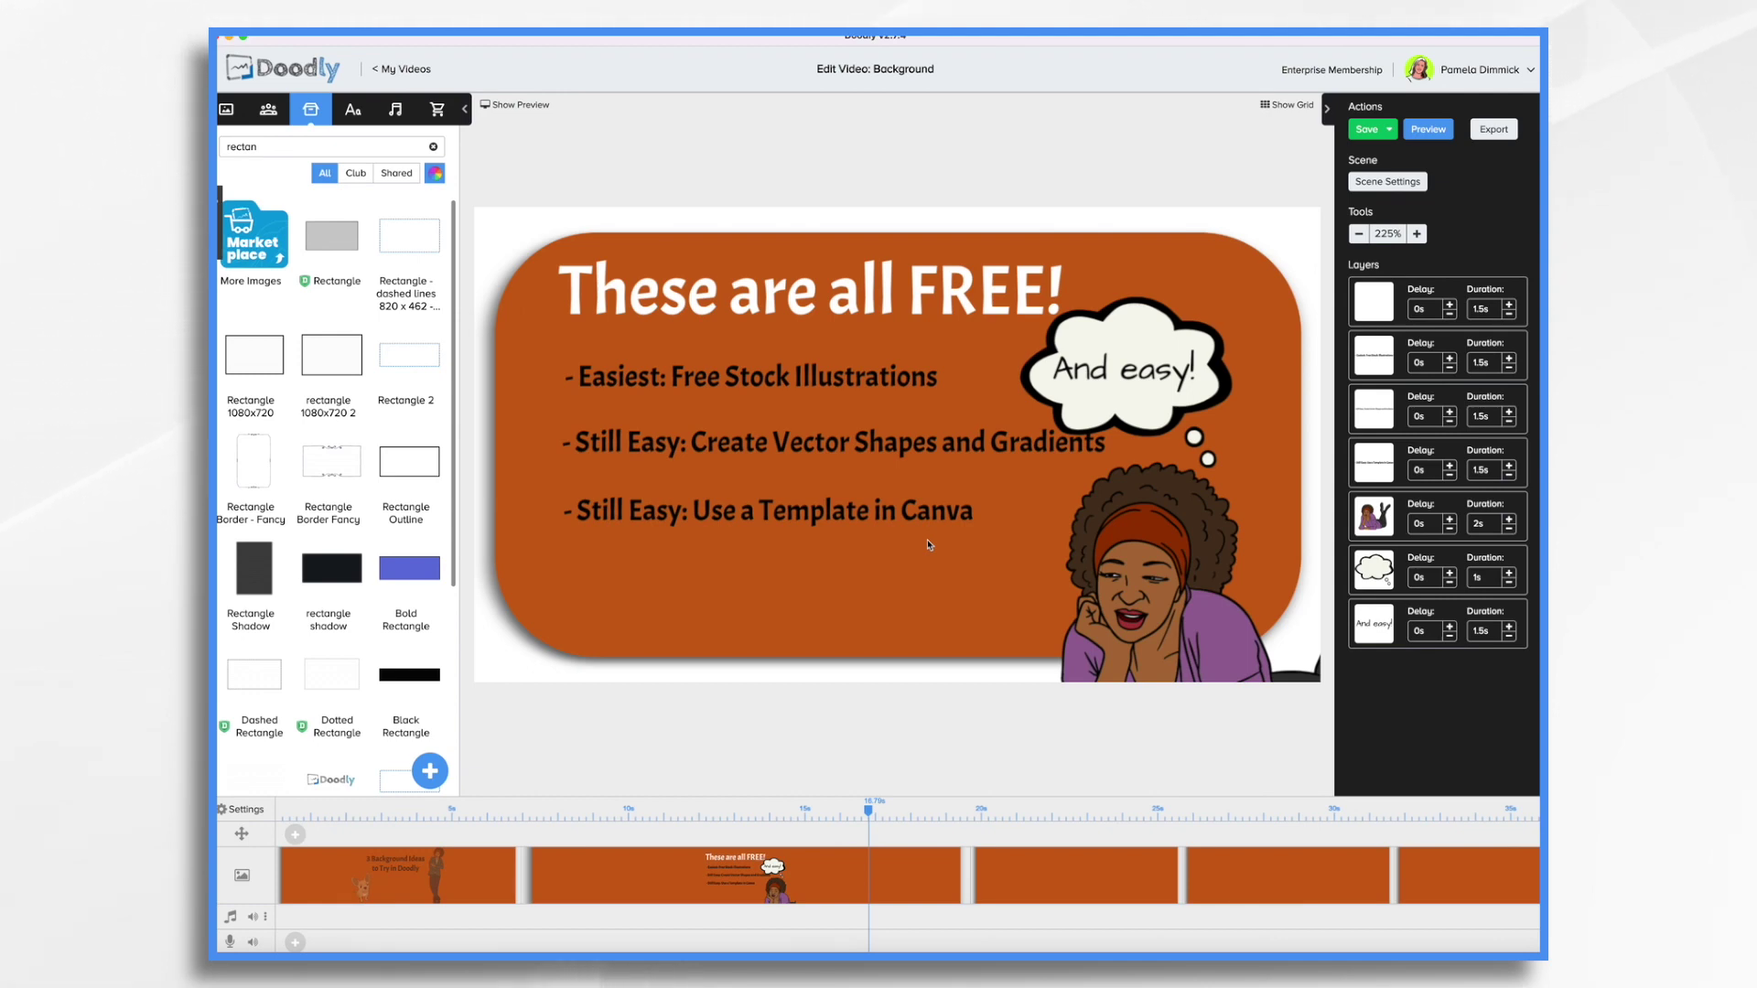
{"action": "left_click", "coordinate": [1103, 876]}
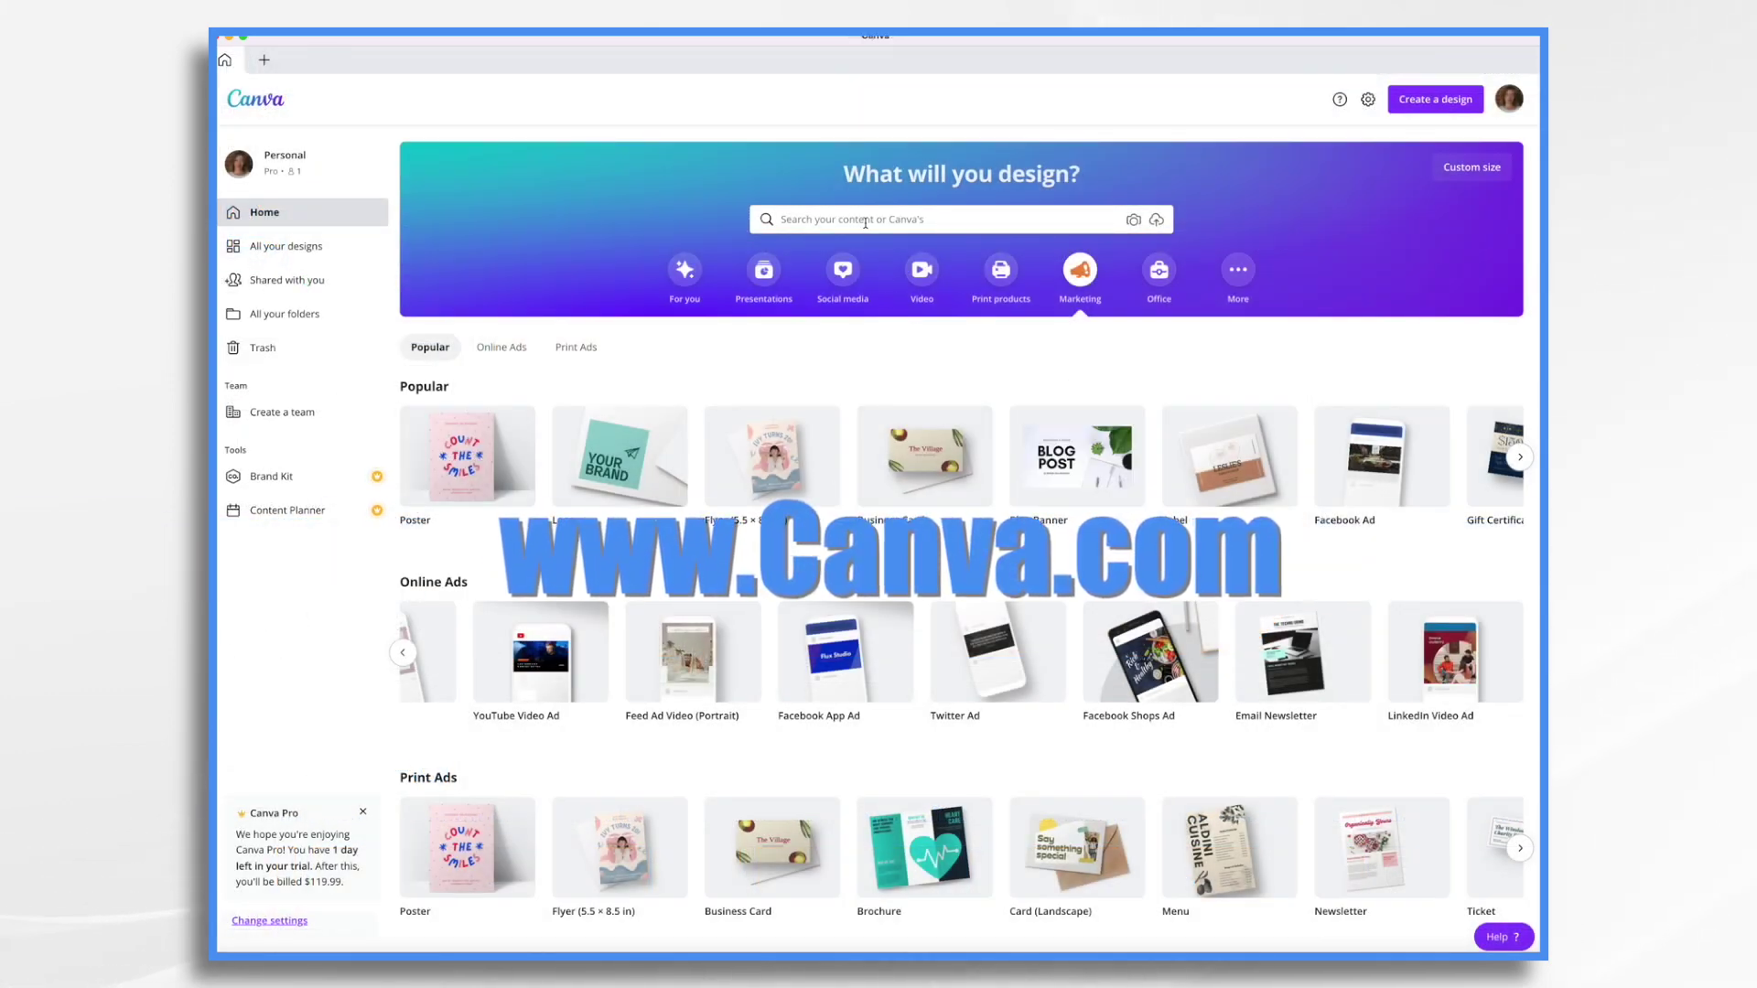
- Search Canva templates for 'desktop wallpaper'
{"action": "left_click", "coordinate": [866, 222]}
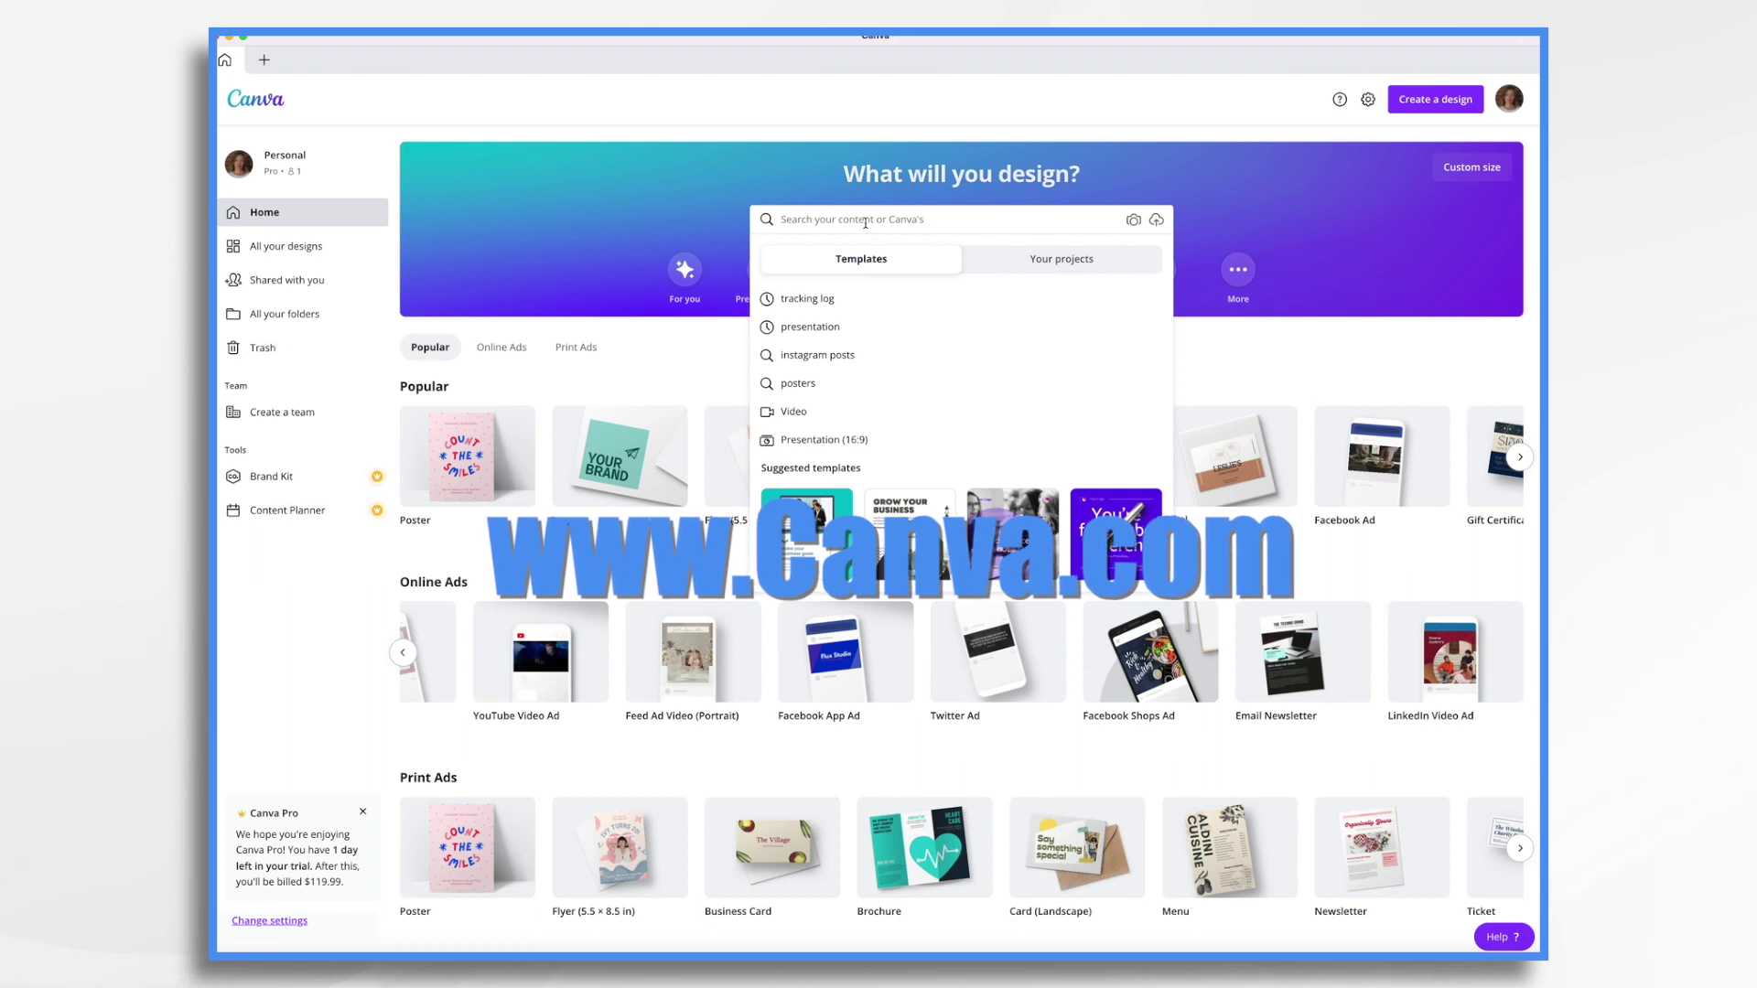
{"action": "type", "text": "desk"}
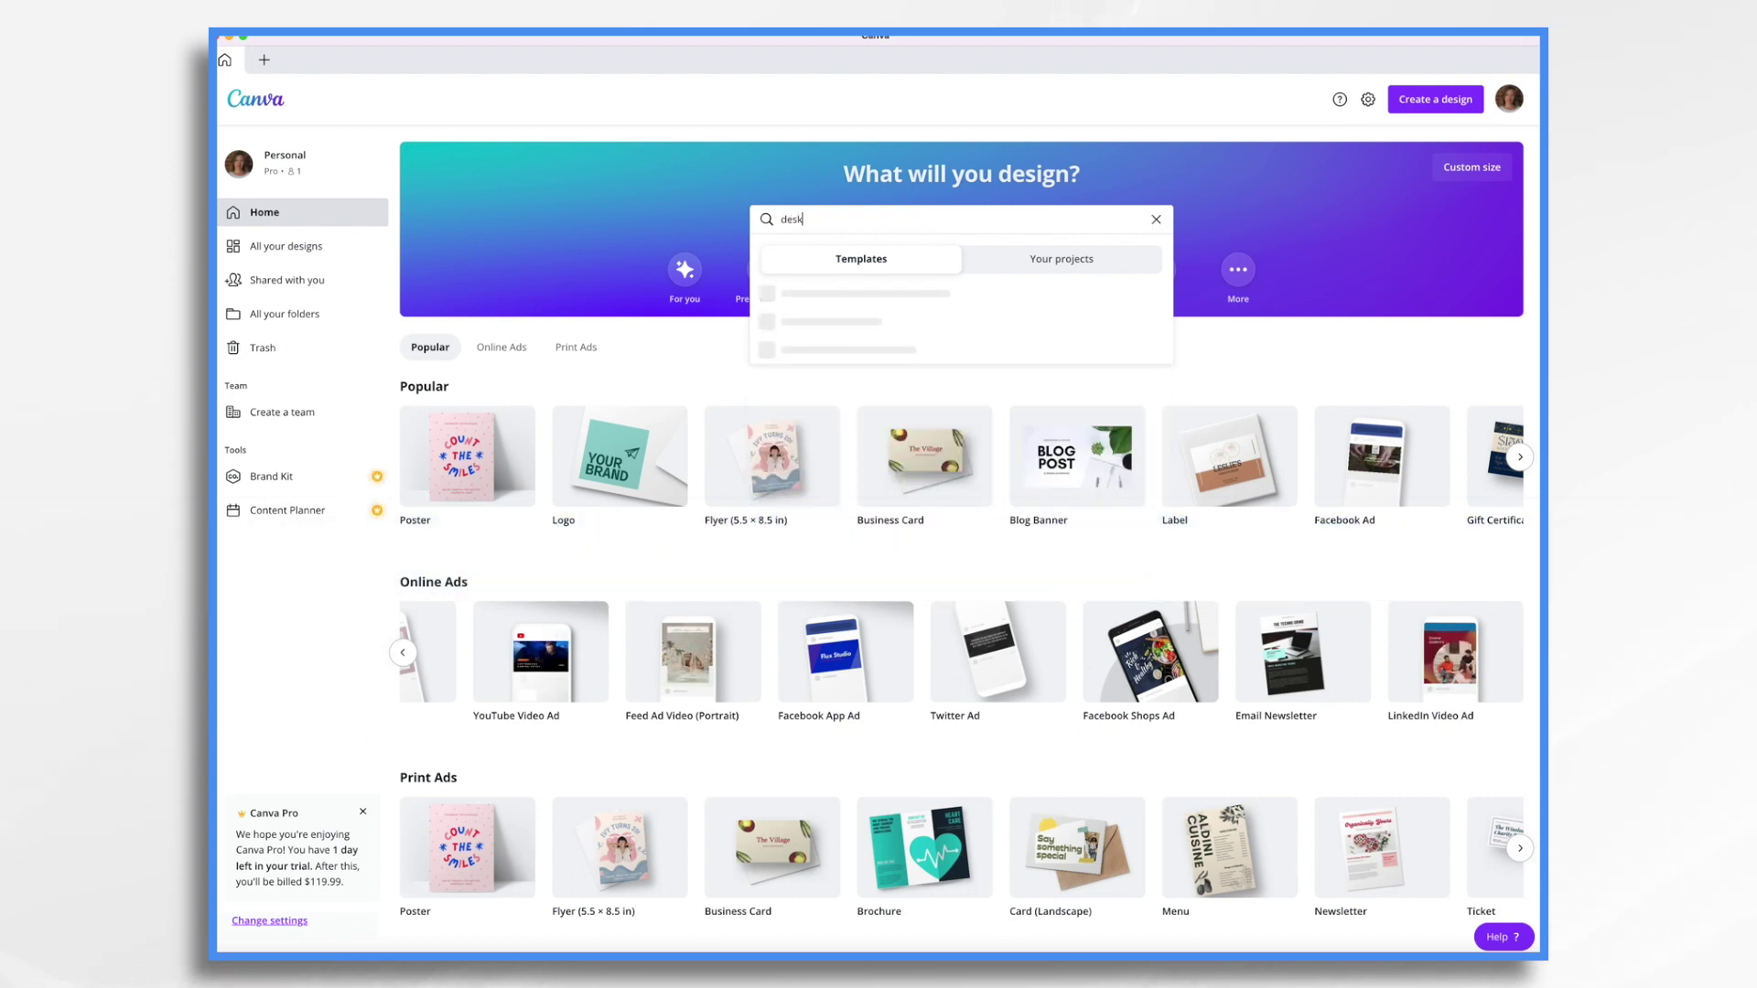
{"action": "type", "text": "top wal"}
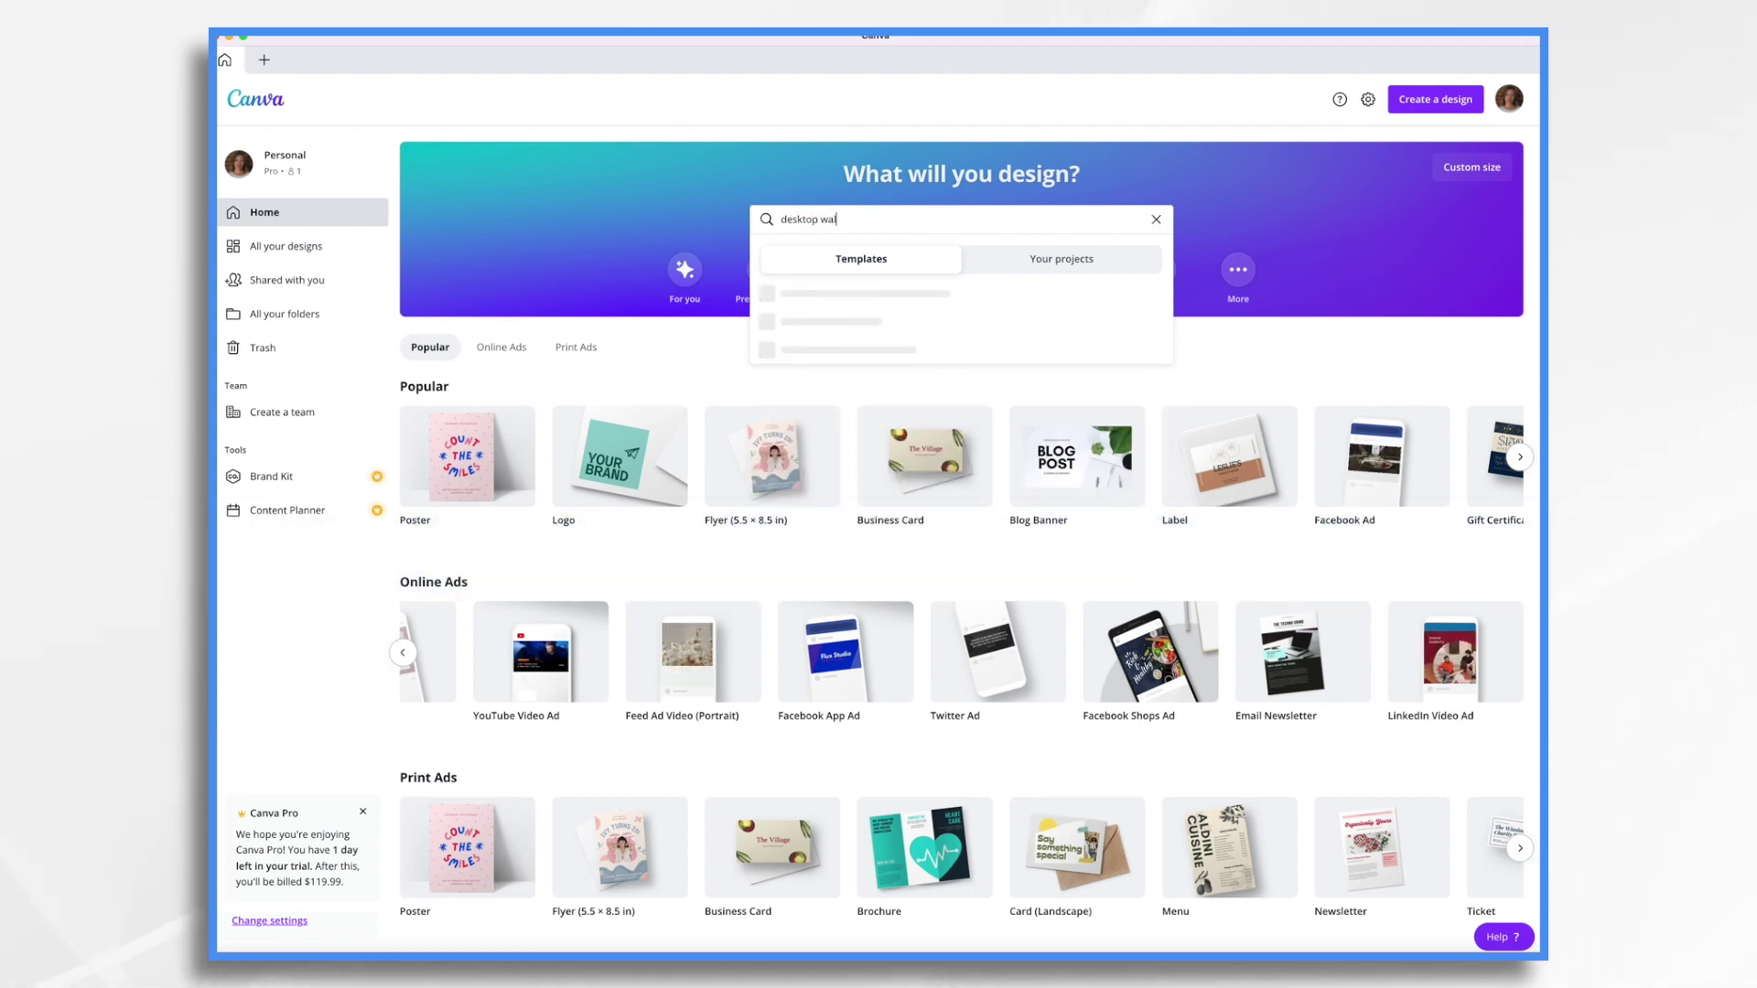
{"action": "type", "text": "lpaper"}
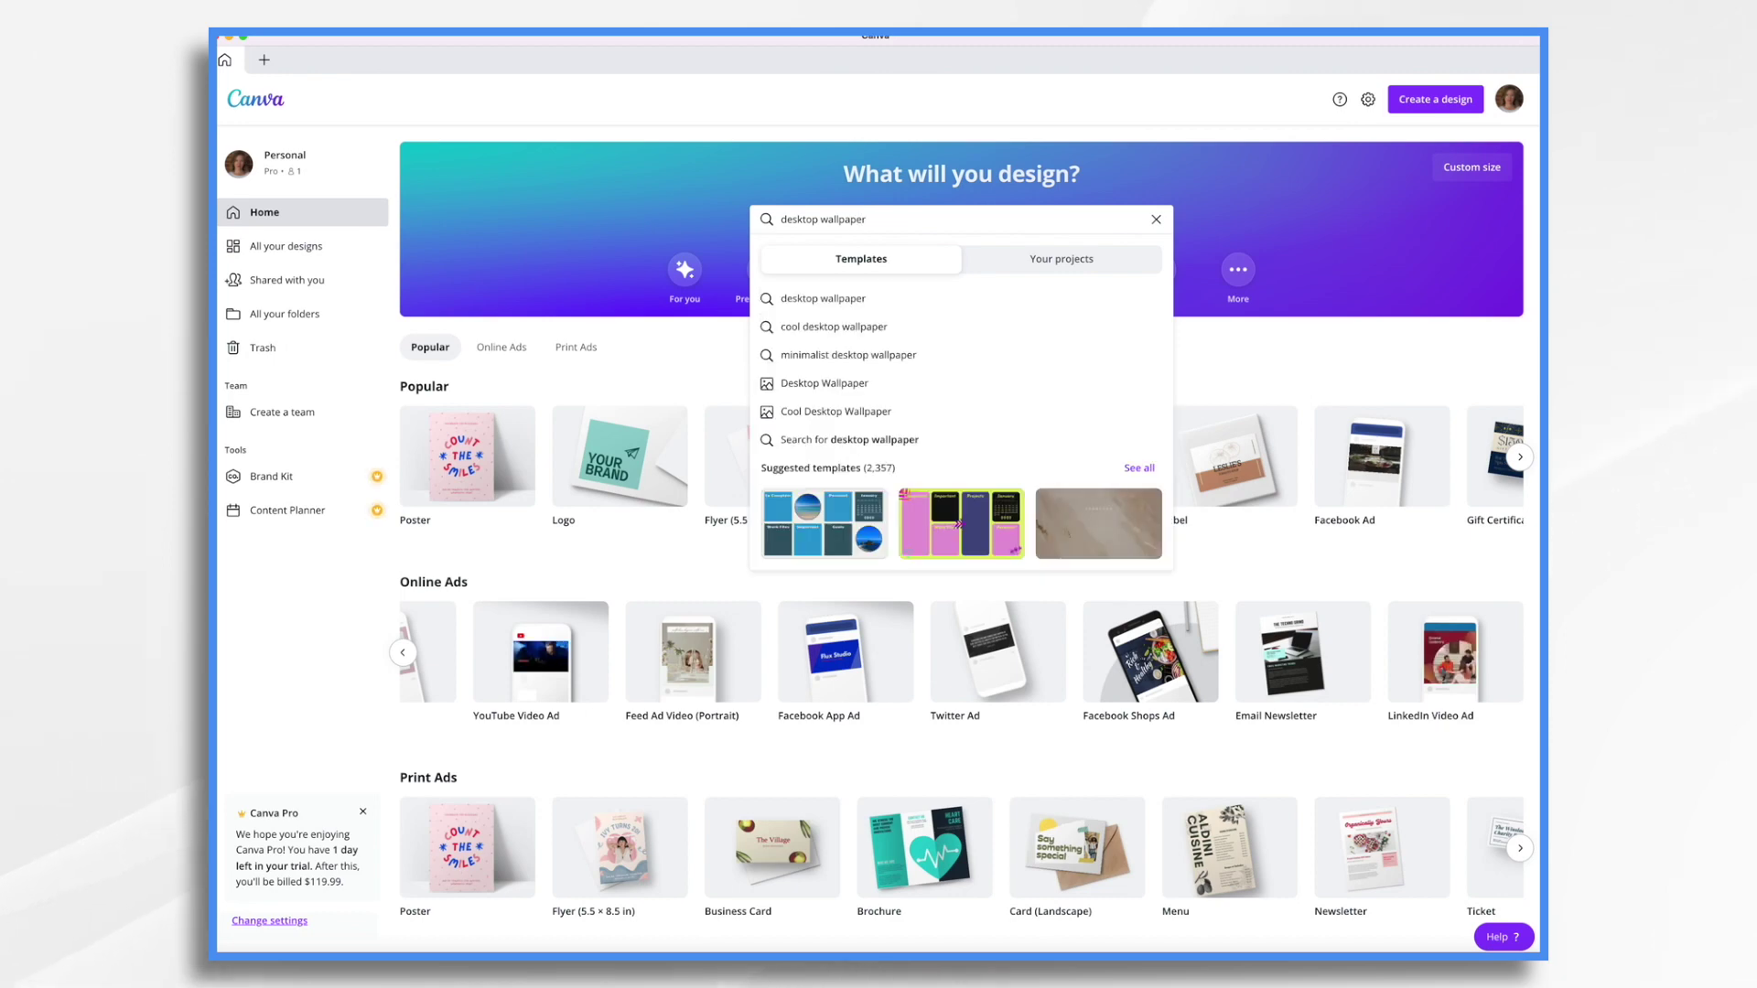
{"action": "left_click", "coordinate": [803, 298]}
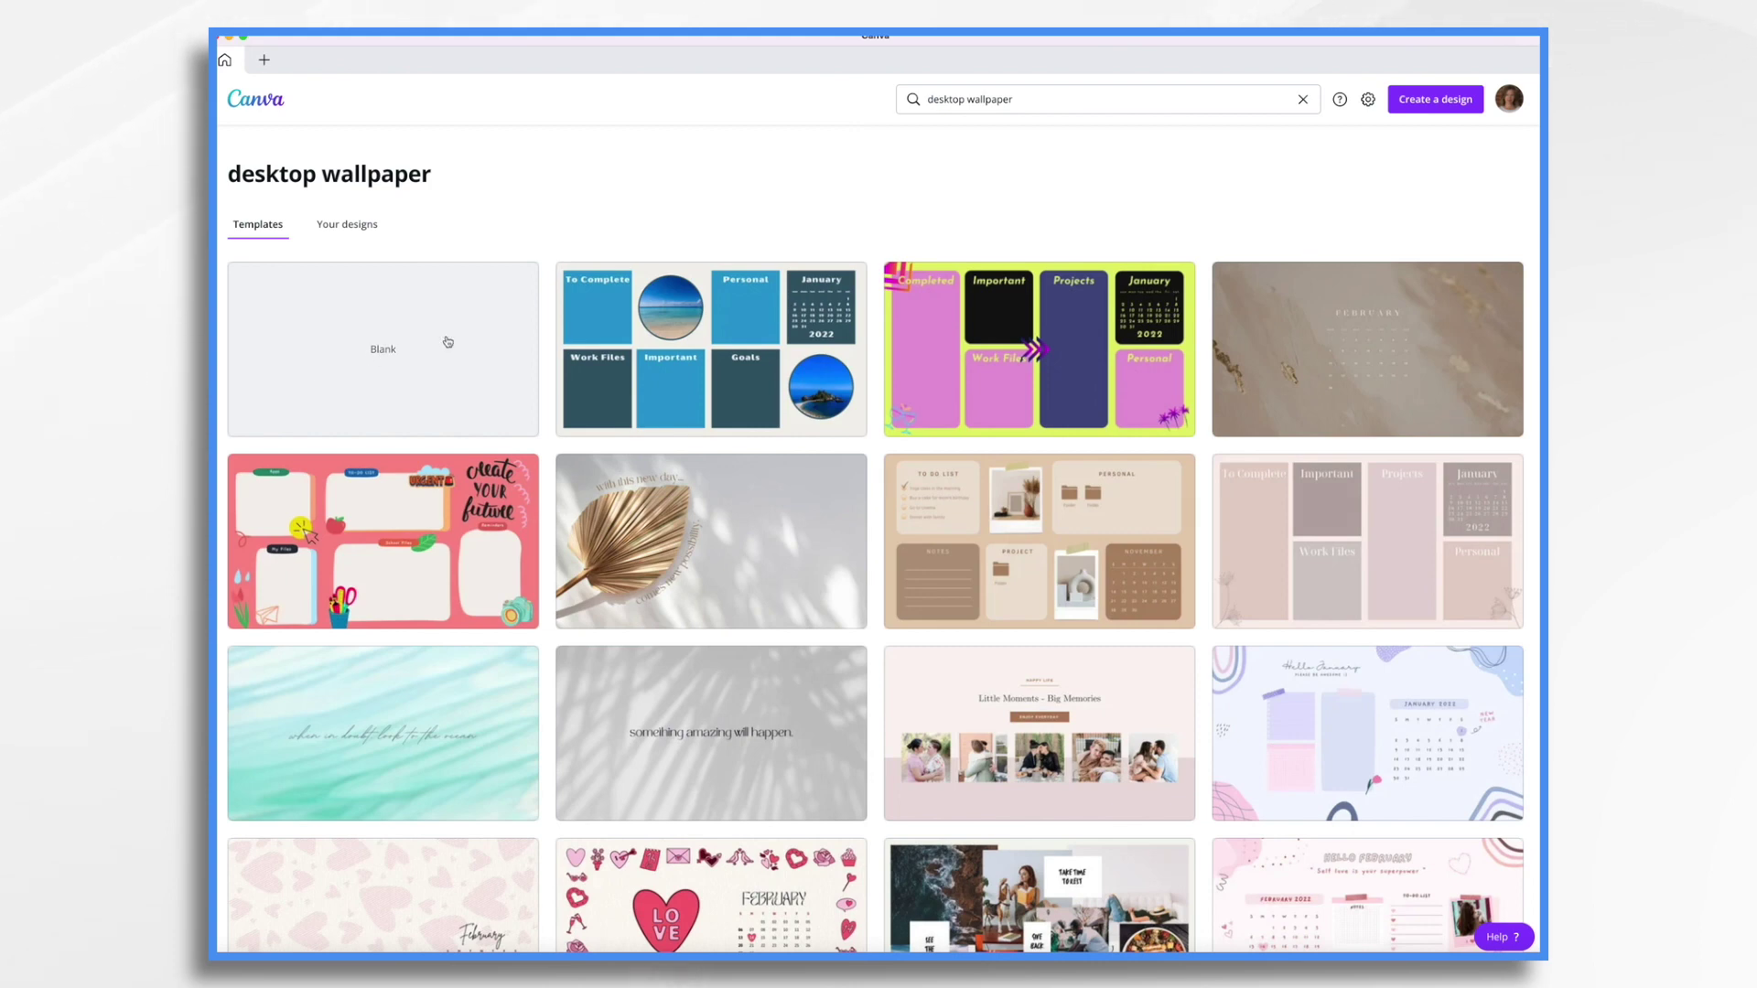
- Scroll through the results looking for a soft green watercolor leaf template
{"action": "scroll", "coordinate": [704, 671], "scroll_direction": "down", "scroll_amount": 6}
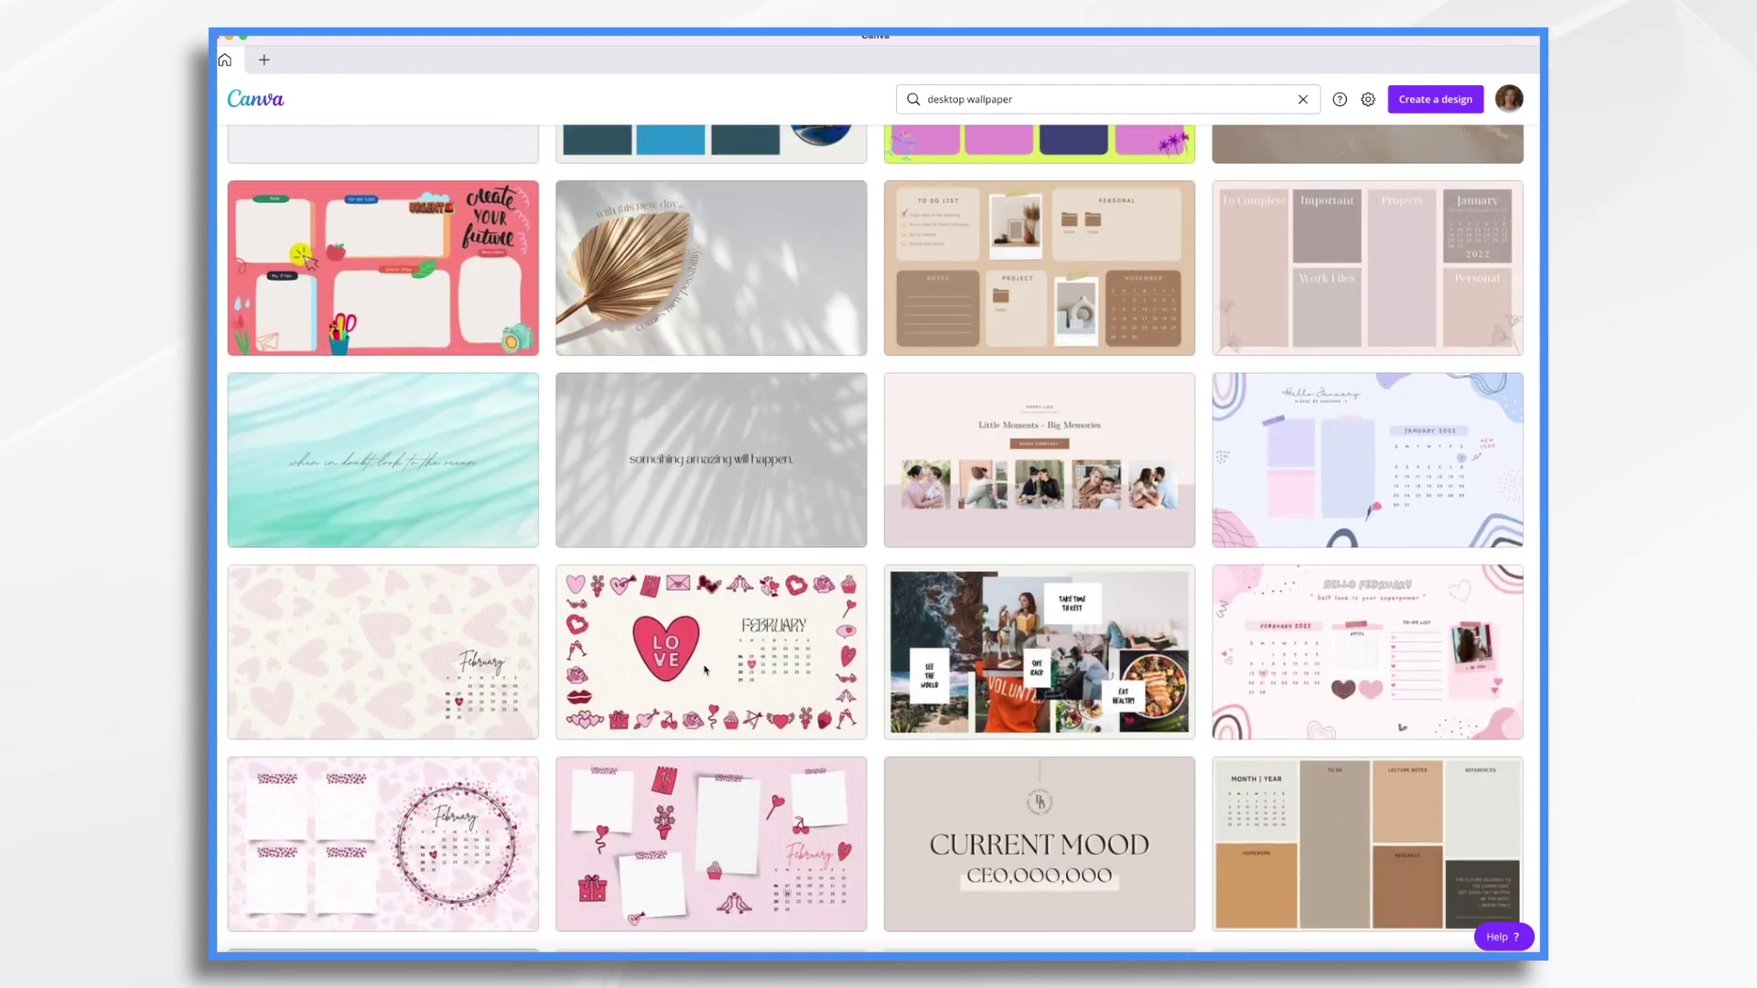
{"action": "scroll", "coordinate": [705, 671], "scroll_direction": "down", "scroll_amount": 3}
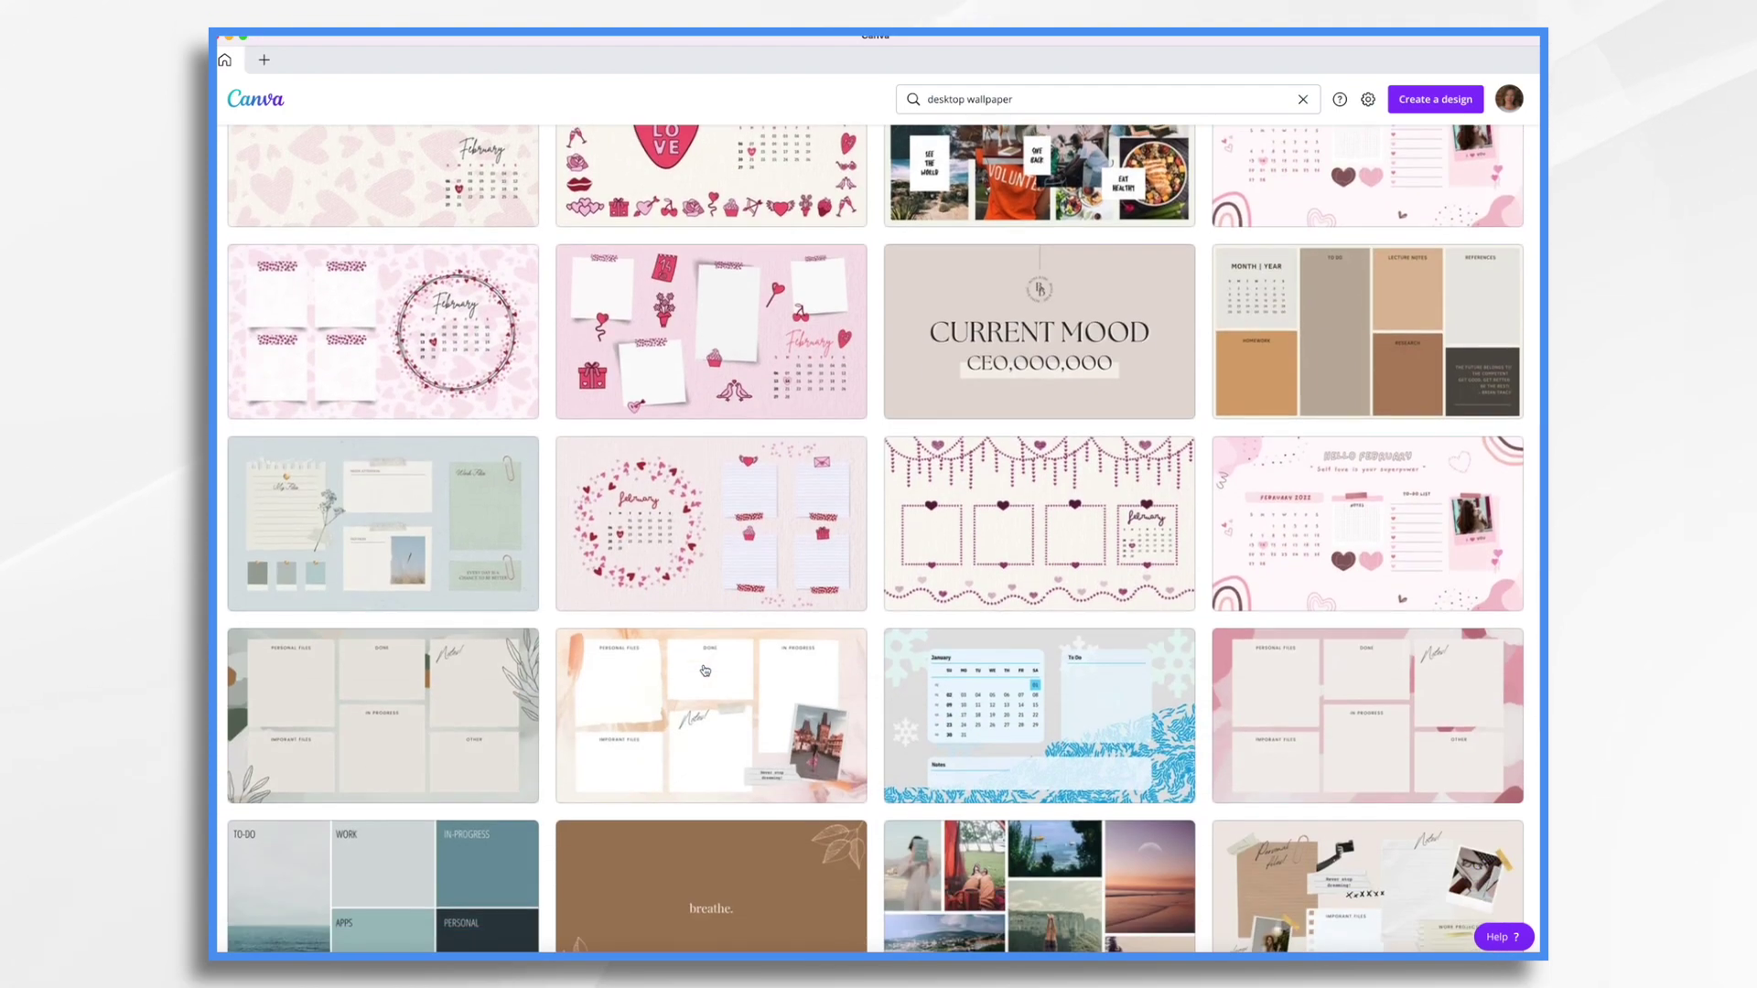
{"action": "scroll", "coordinate": [705, 670], "scroll_direction": "down", "scroll_amount": 4}
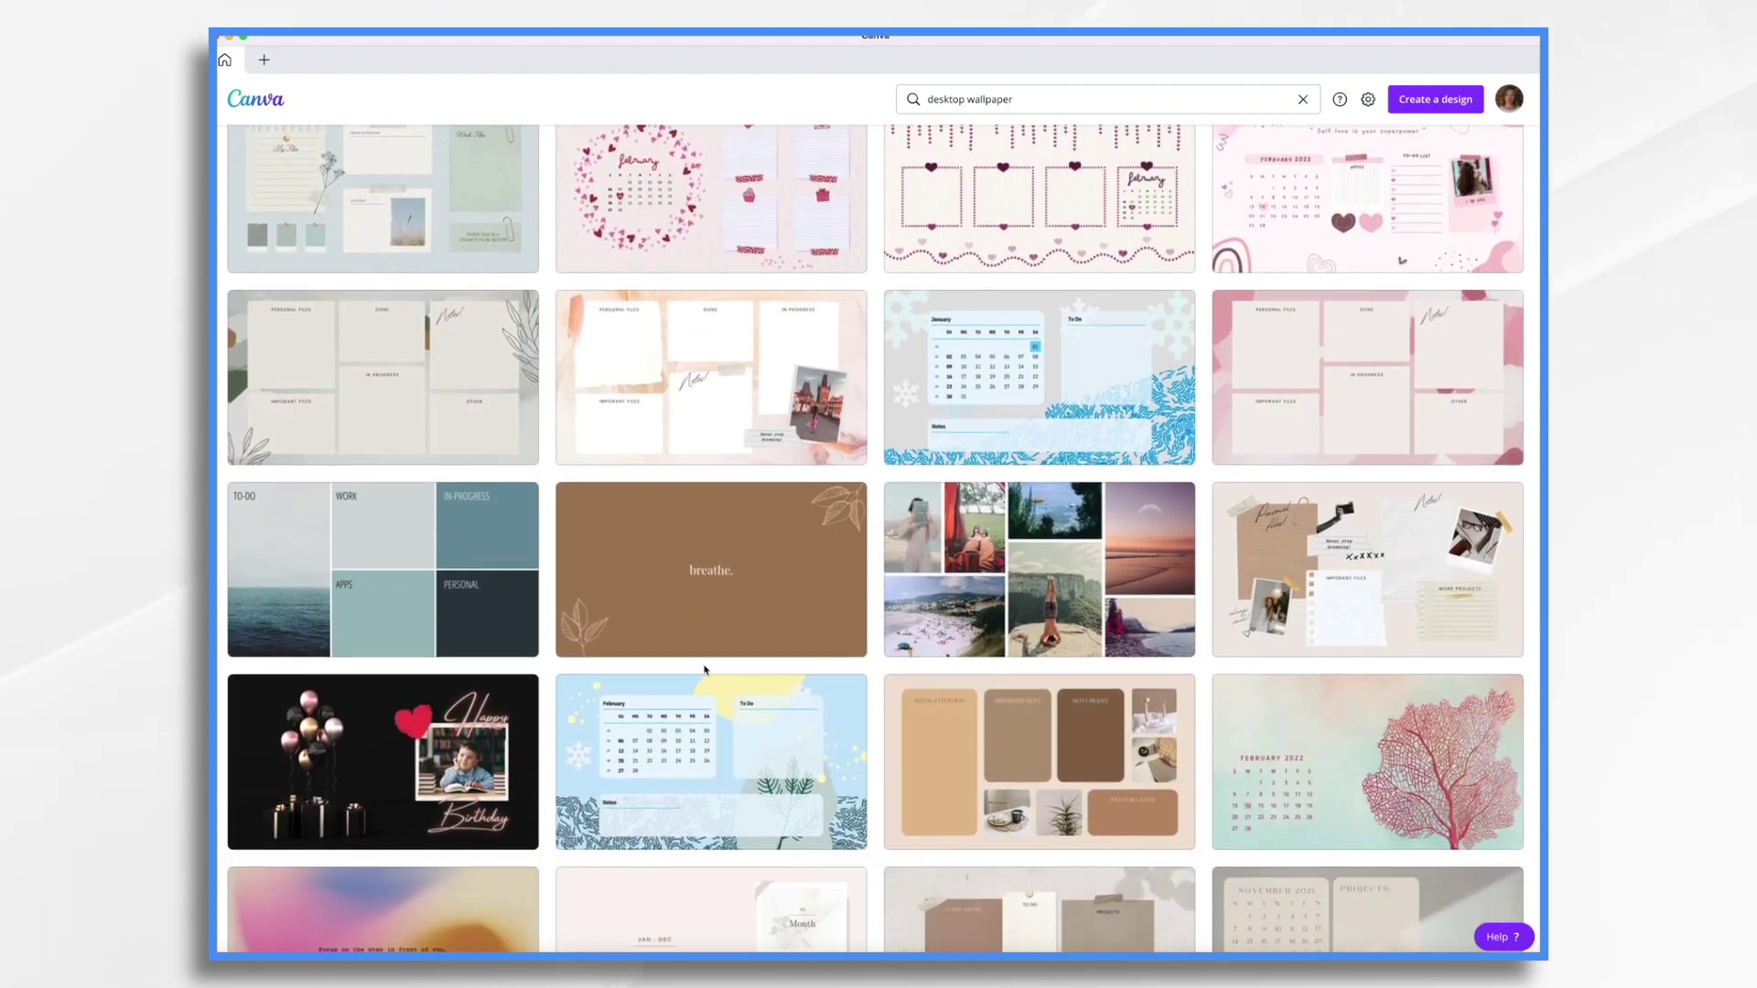
{"action": "scroll", "coordinate": [705, 670], "scroll_direction": "down", "scroll_amount": 1}
{"action": "scroll", "coordinate": [705, 671], "scroll_direction": "down", "scroll_amount": 1}
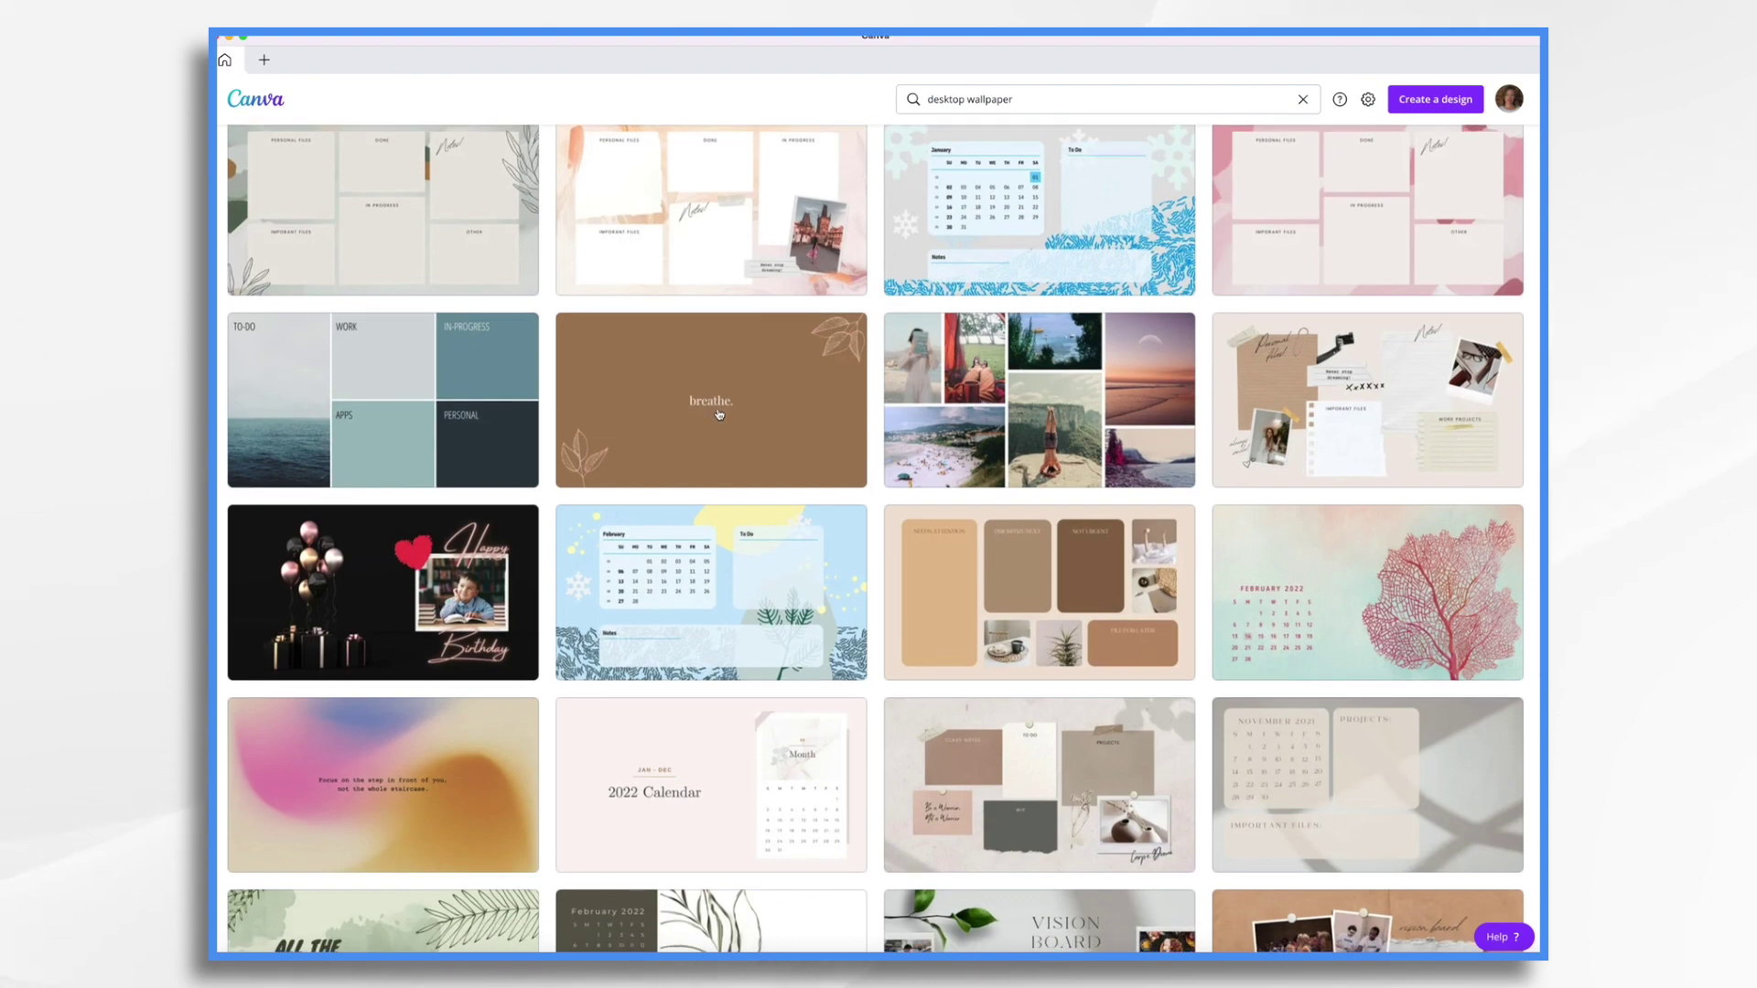
{"action": "scroll", "coordinate": [783, 512], "scroll_direction": "down", "scroll_amount": 6}
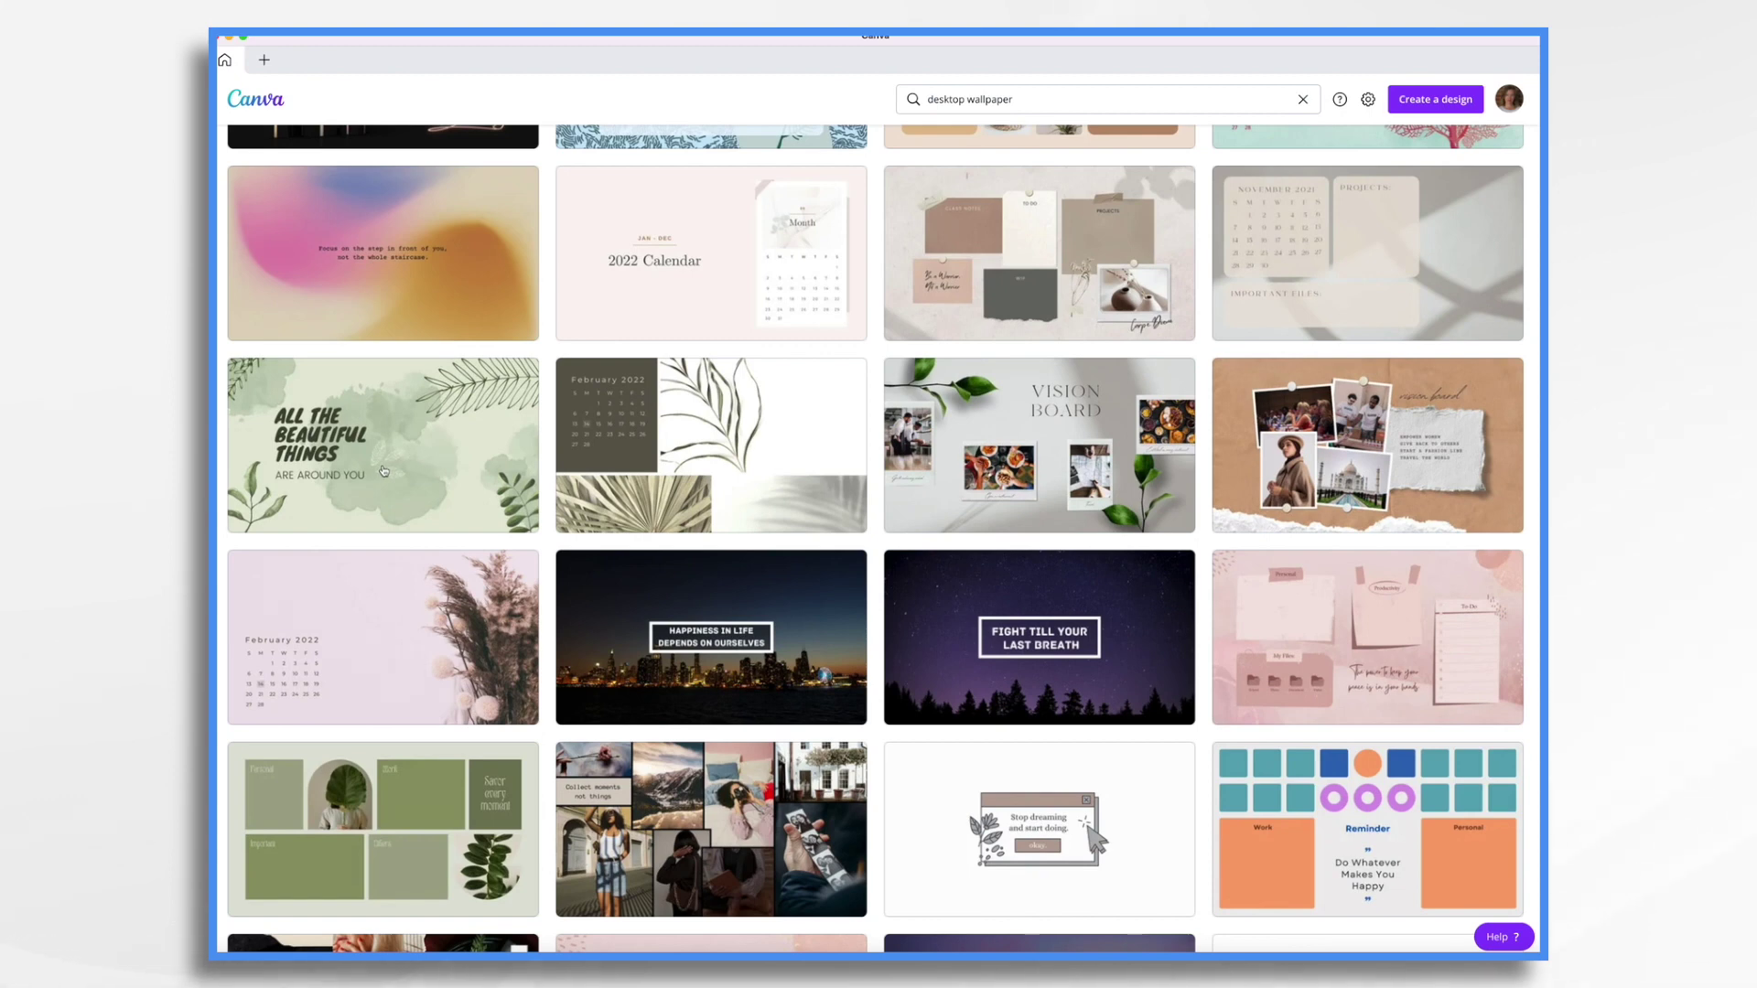
{"action": "scroll", "coordinate": [383, 470], "scroll_direction": "down", "scroll_amount": 5}
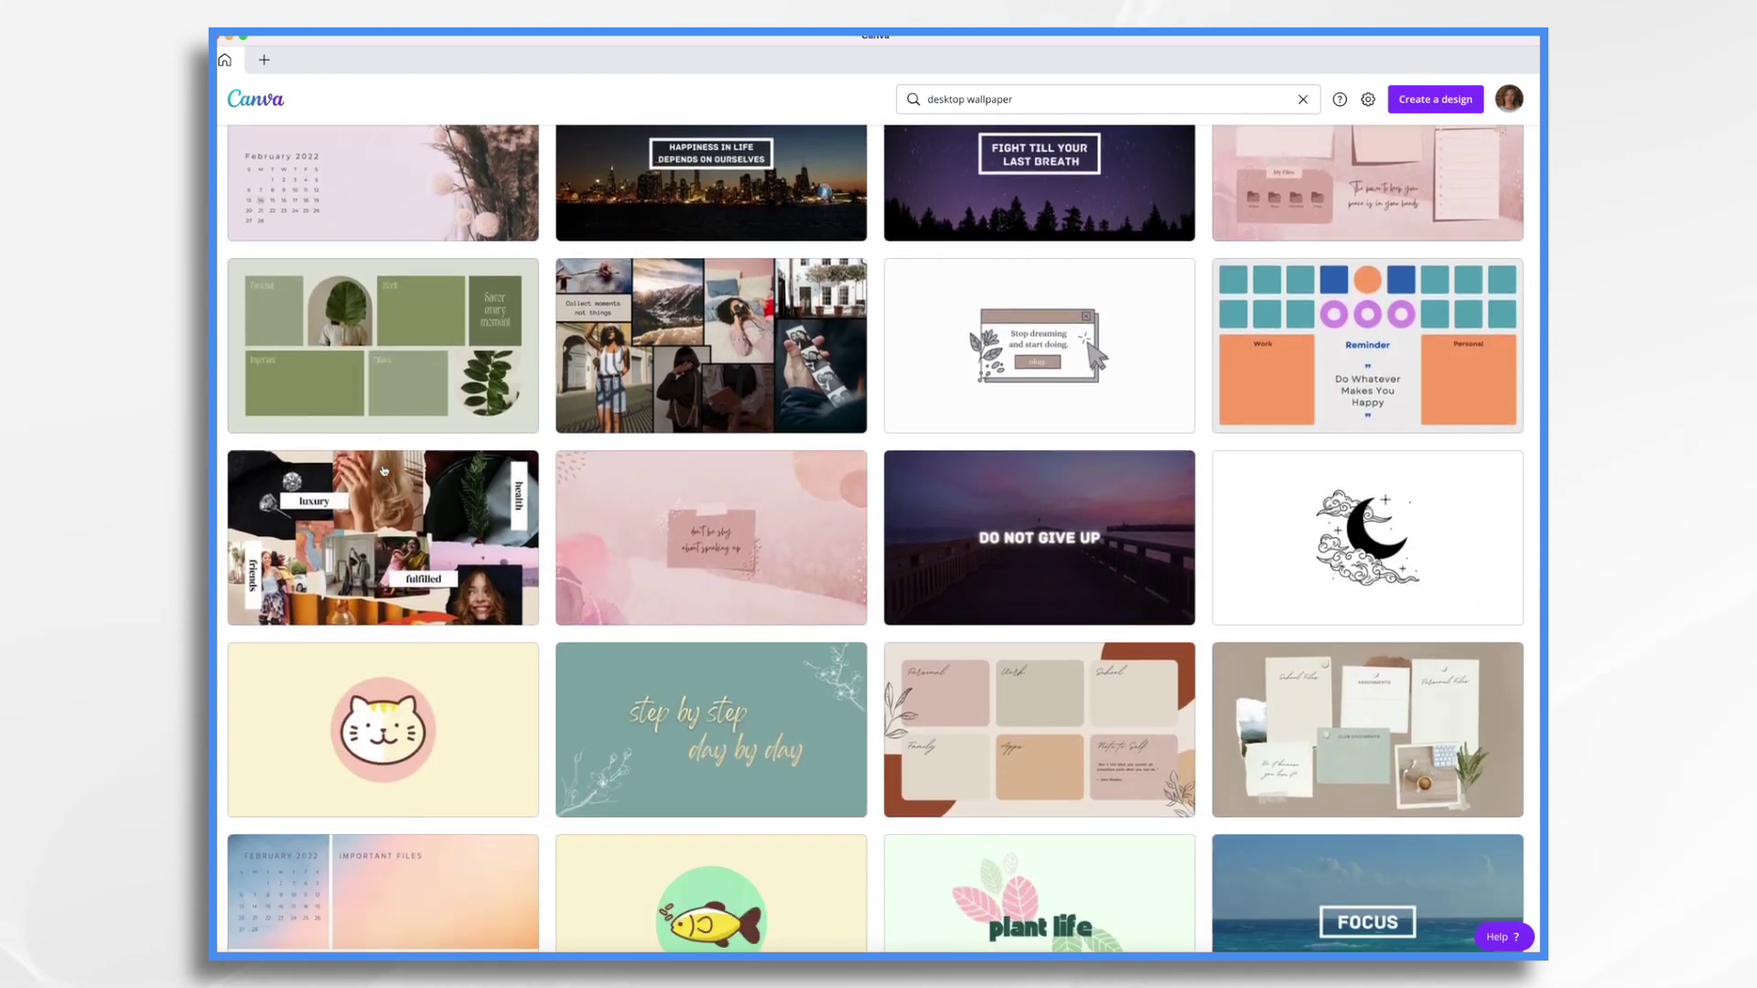
{"action": "scroll", "coordinate": [383, 470], "scroll_direction": "down", "scroll_amount": 6}
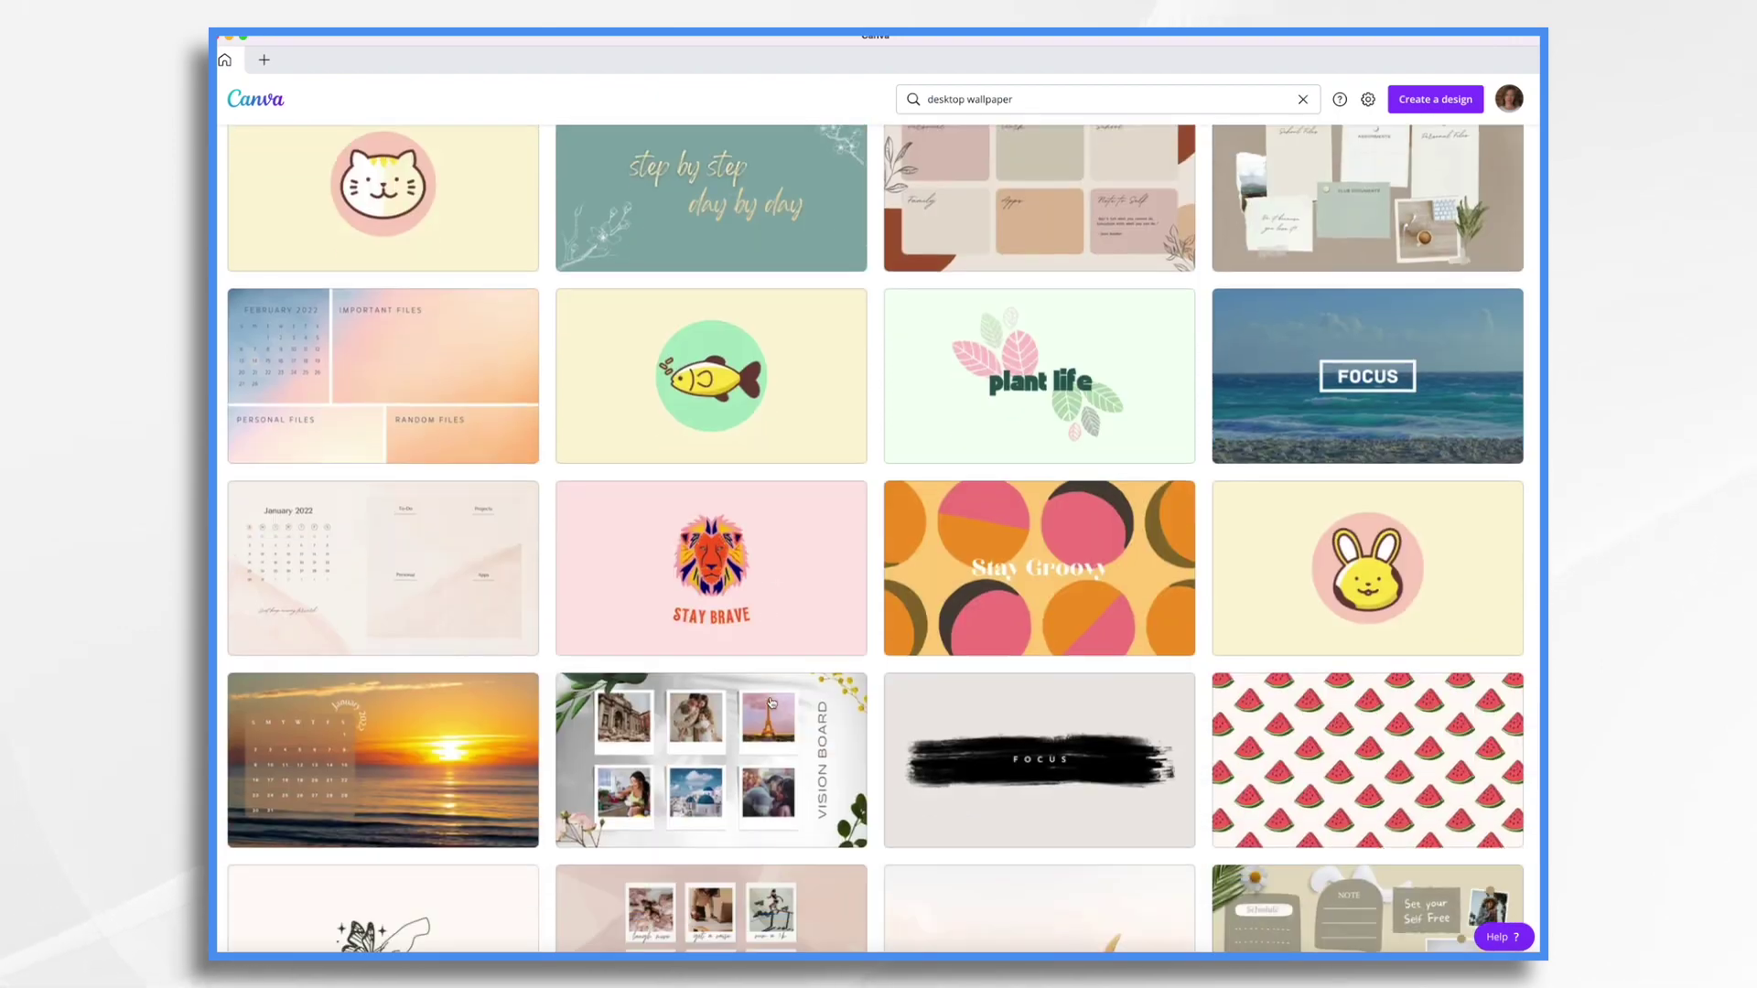
{"action": "scroll", "coordinate": [771, 702], "scroll_direction": "down", "scroll_amount": 12}
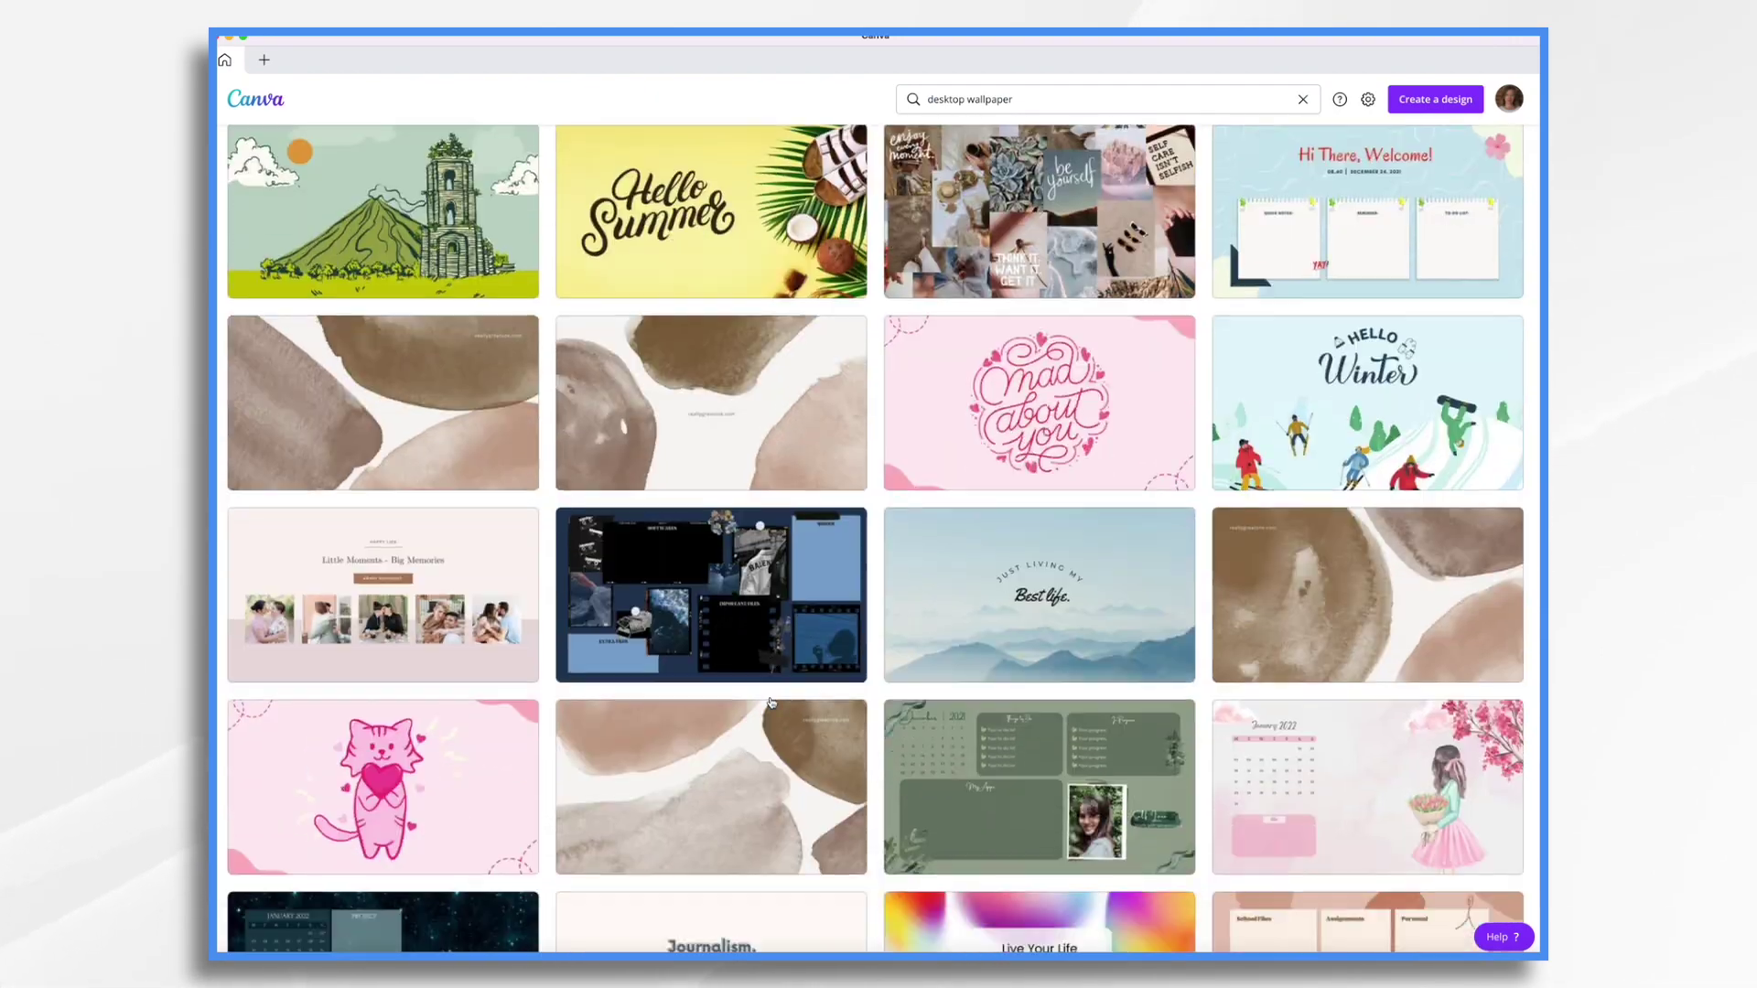
{"action": "scroll", "coordinate": [771, 702], "scroll_direction": "down", "scroll_amount": 12}
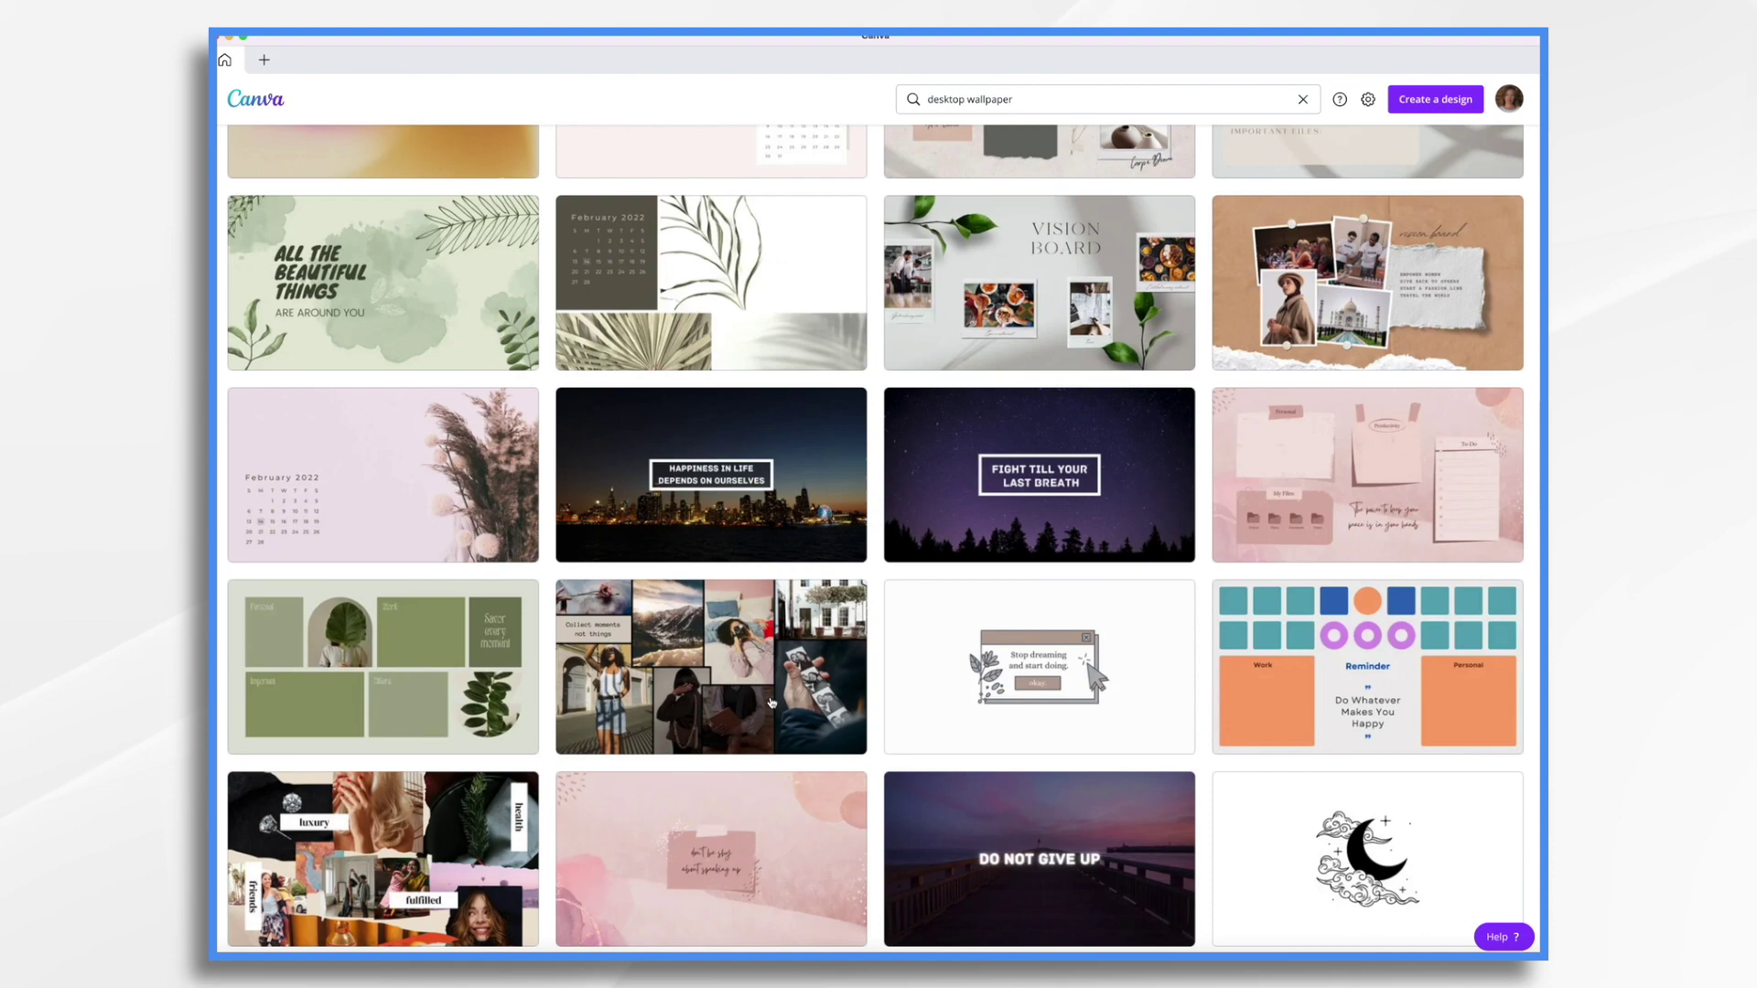
{"action": "scroll", "coordinate": [771, 702], "scroll_direction": "up", "scroll_amount": 4}
- Open the All the Beautiful Things template and delete both text lines and the white line leaves
{"action": "left_click", "coordinate": [423, 678]}
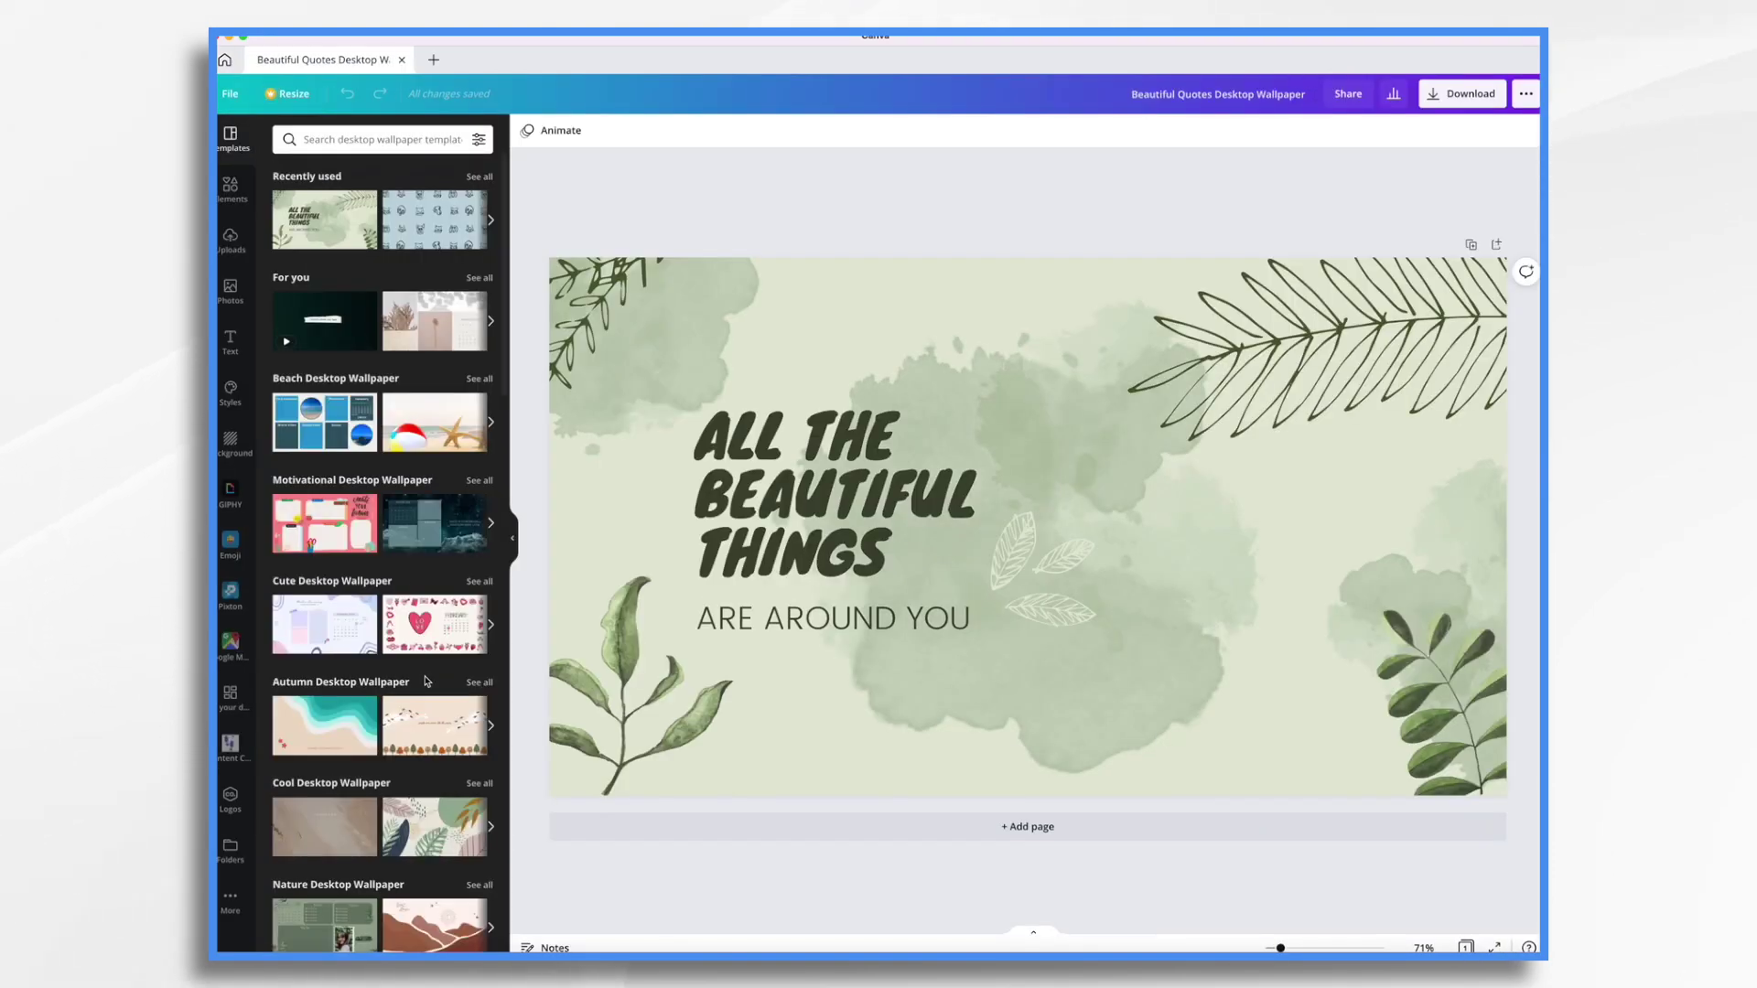
{"action": "left_click", "coordinate": [876, 491]}
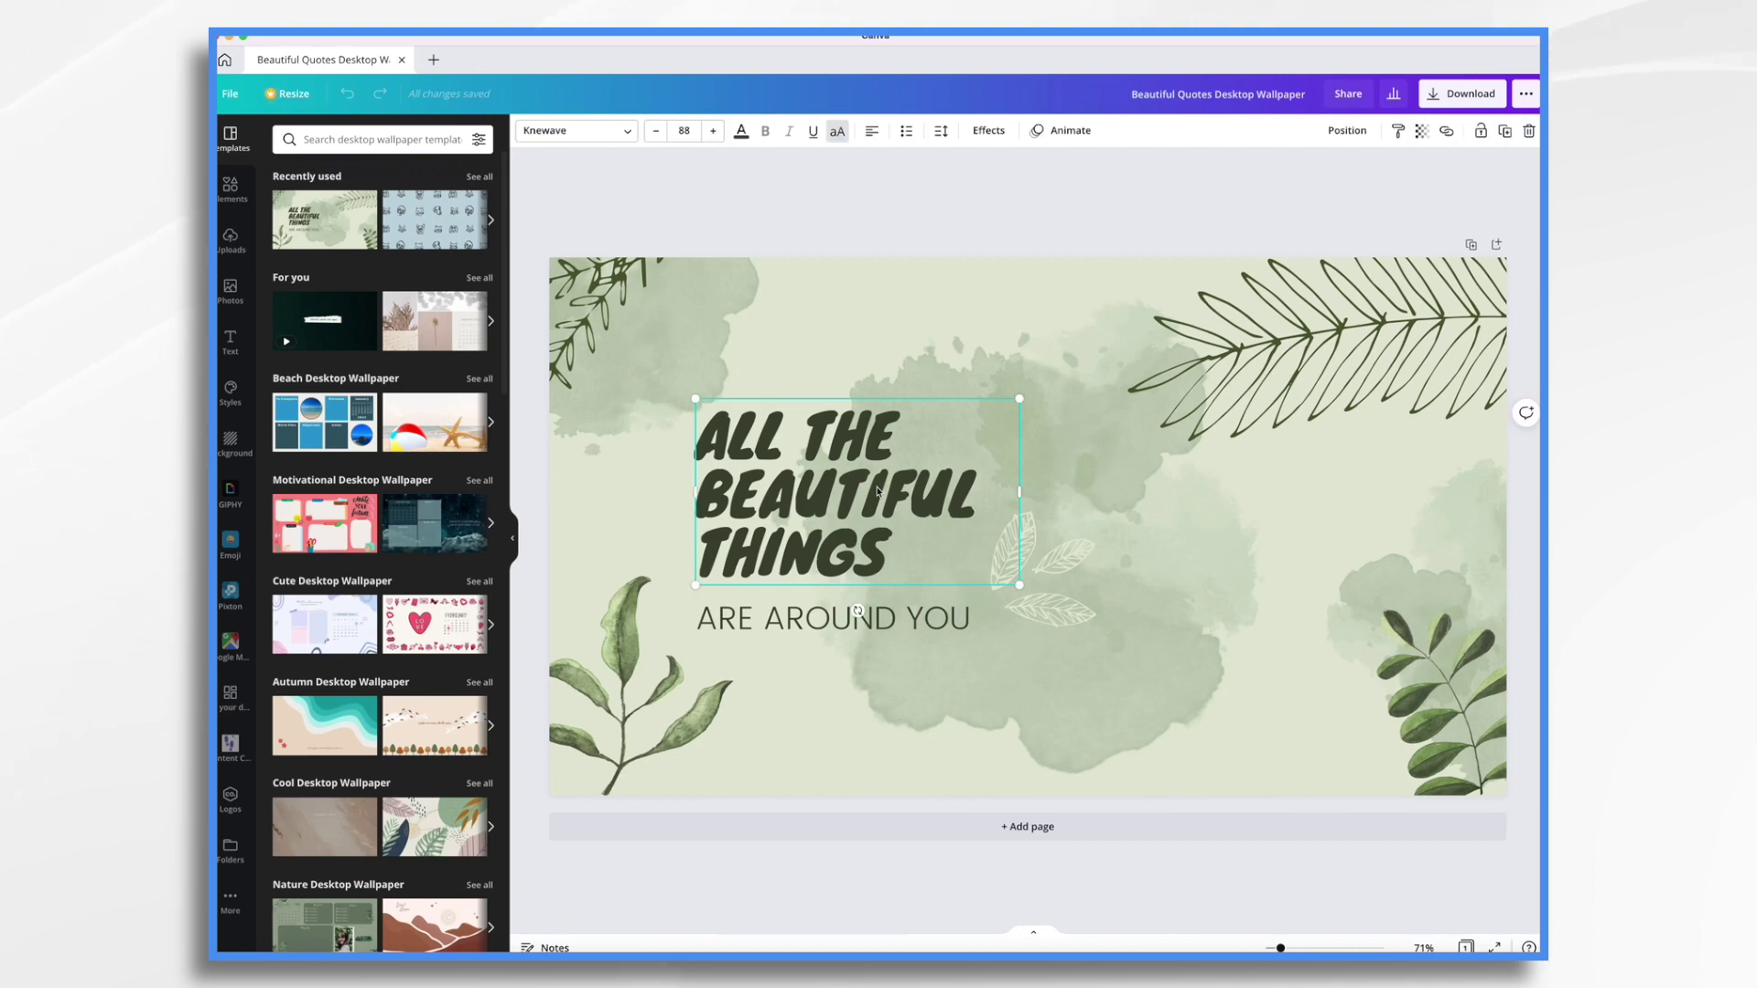
{"action": "key", "text": "Delete"}
{"action": "left_click", "coordinate": [857, 618]}
{"action": "key", "text": "Delete"}
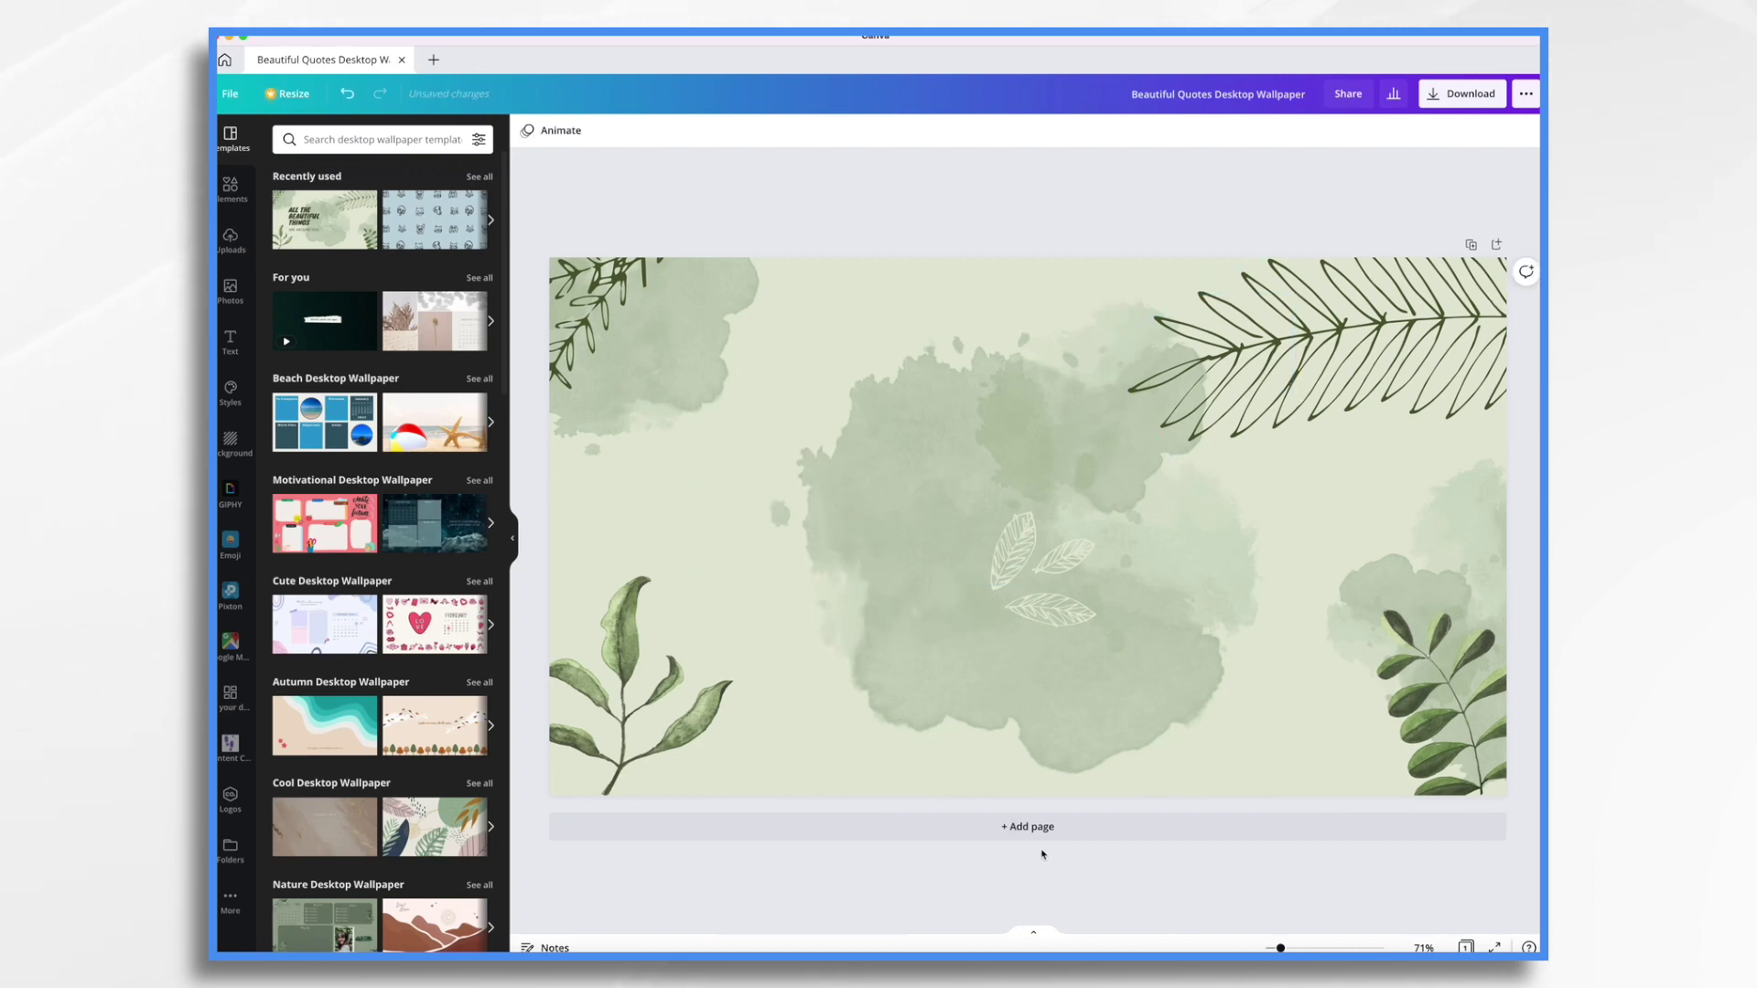
{"action": "left_click", "coordinate": [1047, 607]}
{"action": "key", "text": "Delete"}
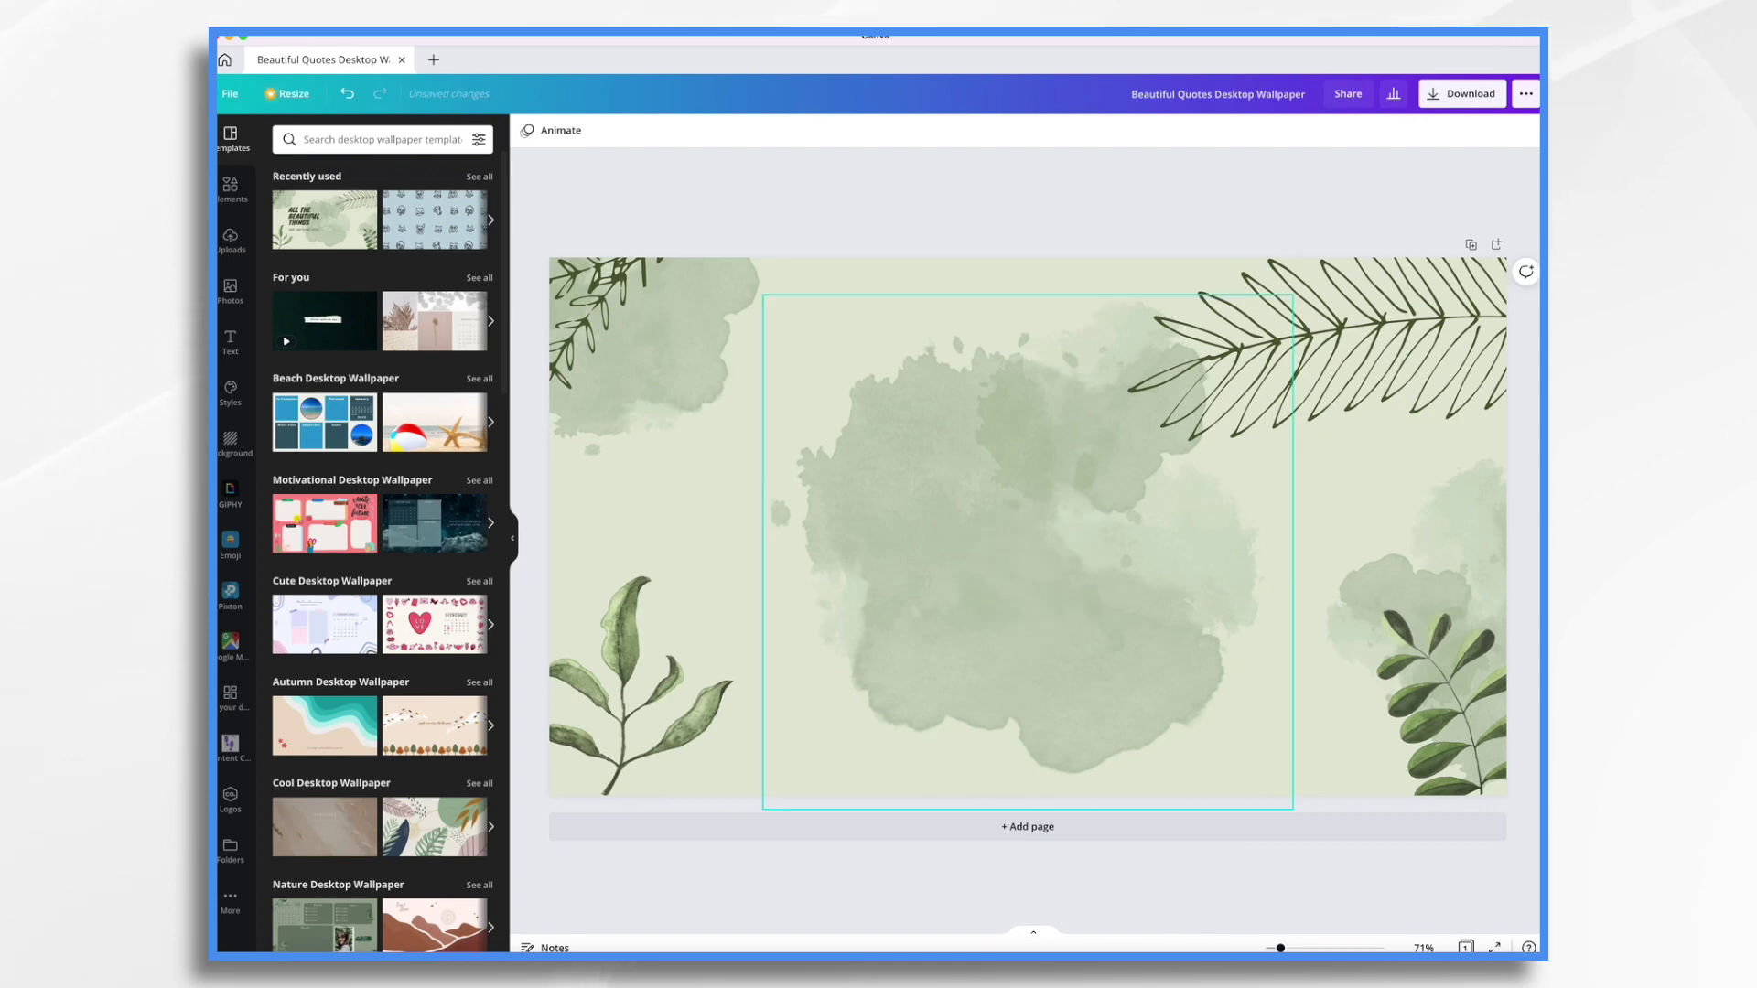
- Lower the transparency of the central watercolour blot and the top-right fern
{"action": "left_click", "coordinate": [947, 514]}
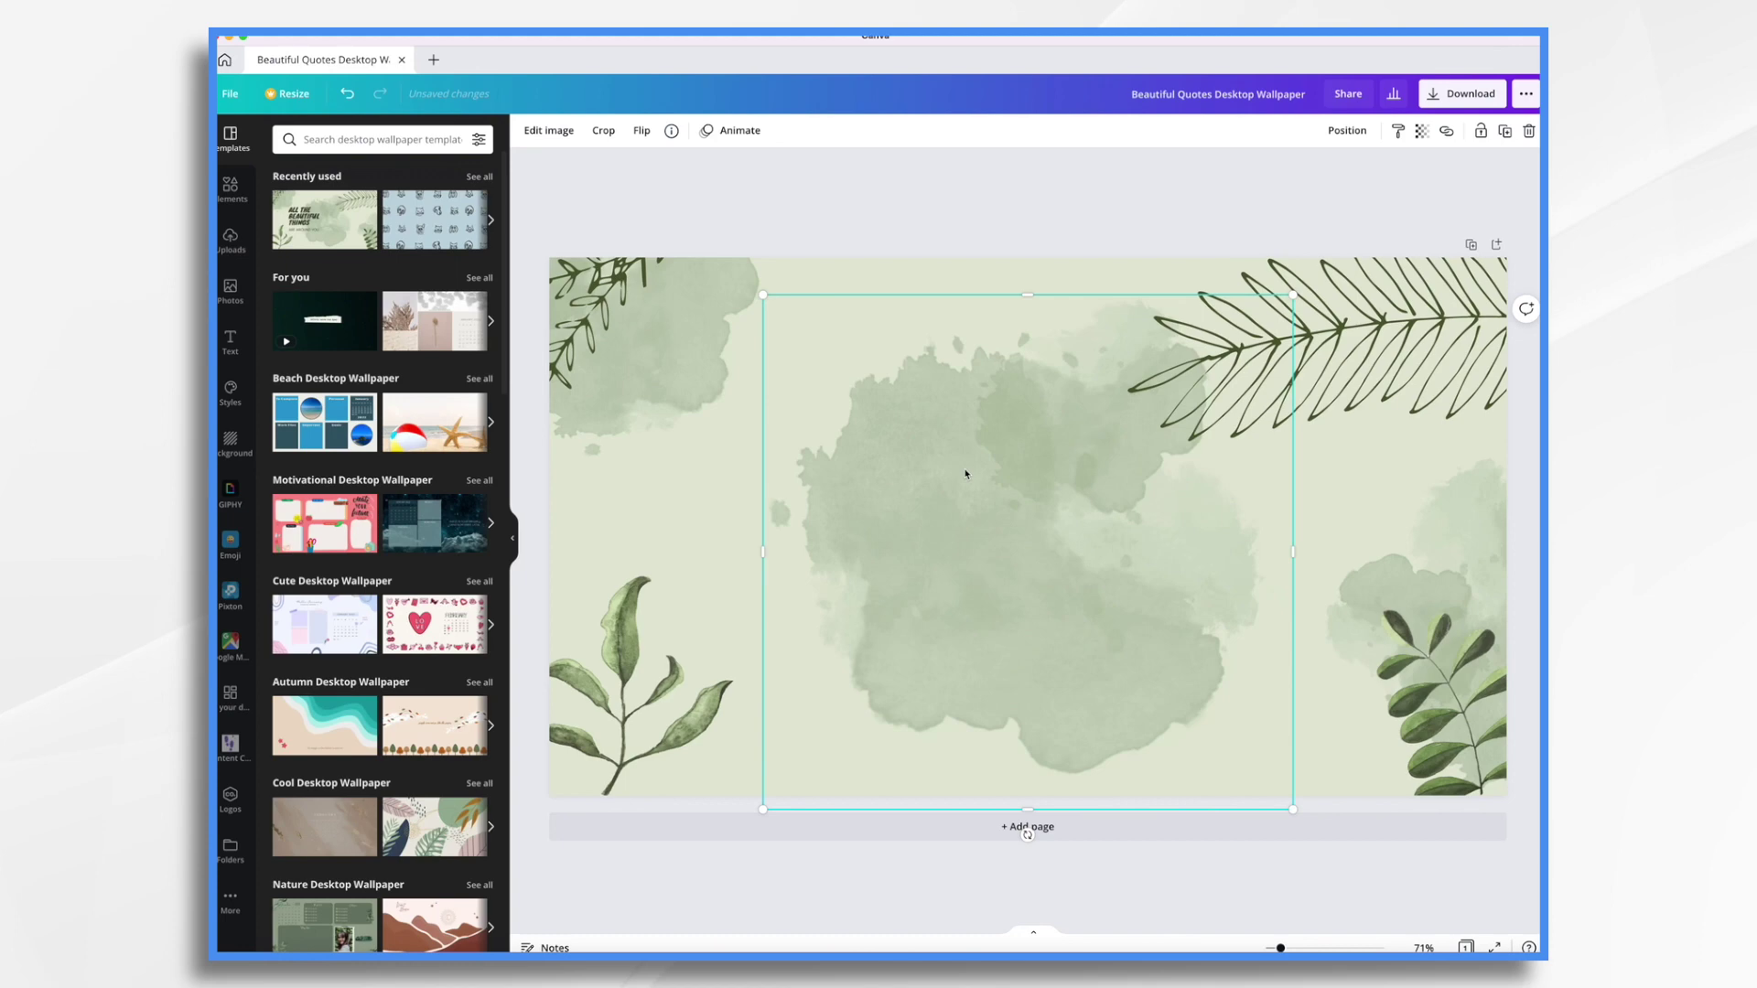
{"action": "left_click", "coordinate": [1422, 132]}
{"action": "left_click_drag", "start_coordinate": [1339, 175], "coordinate": [1303, 177]}
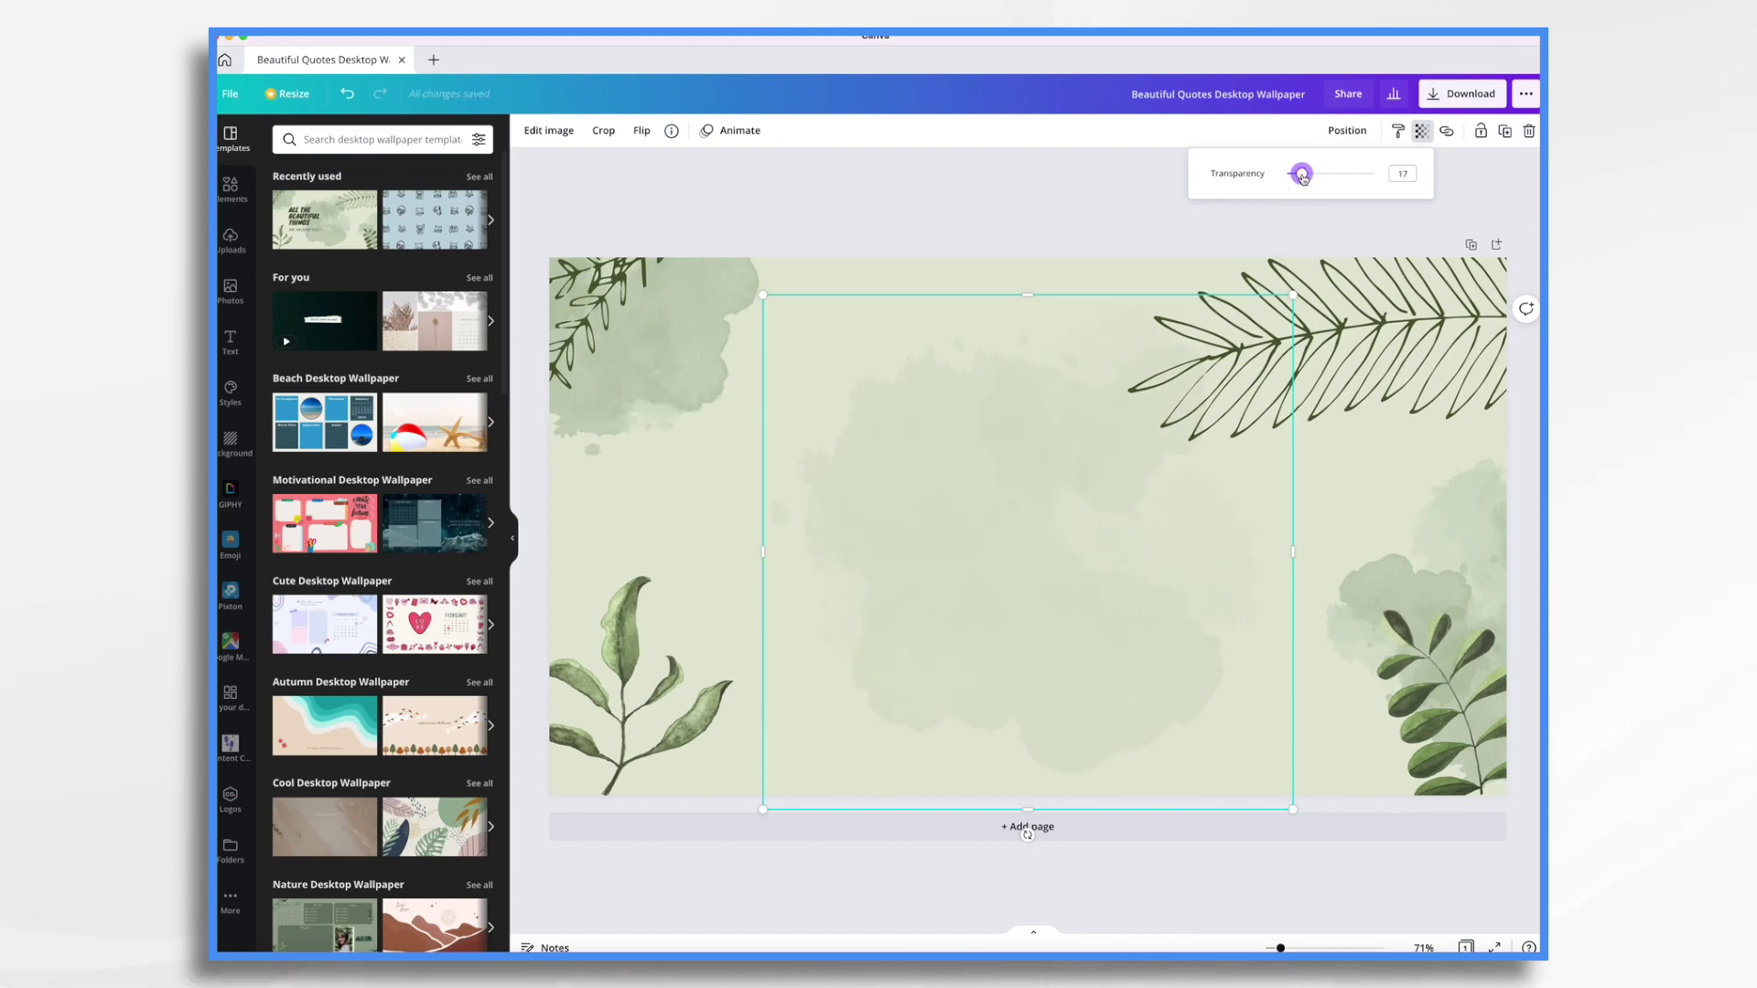
{"action": "left_click", "coordinate": [1488, 317]}
{"action": "left_click", "coordinate": [1421, 131]}
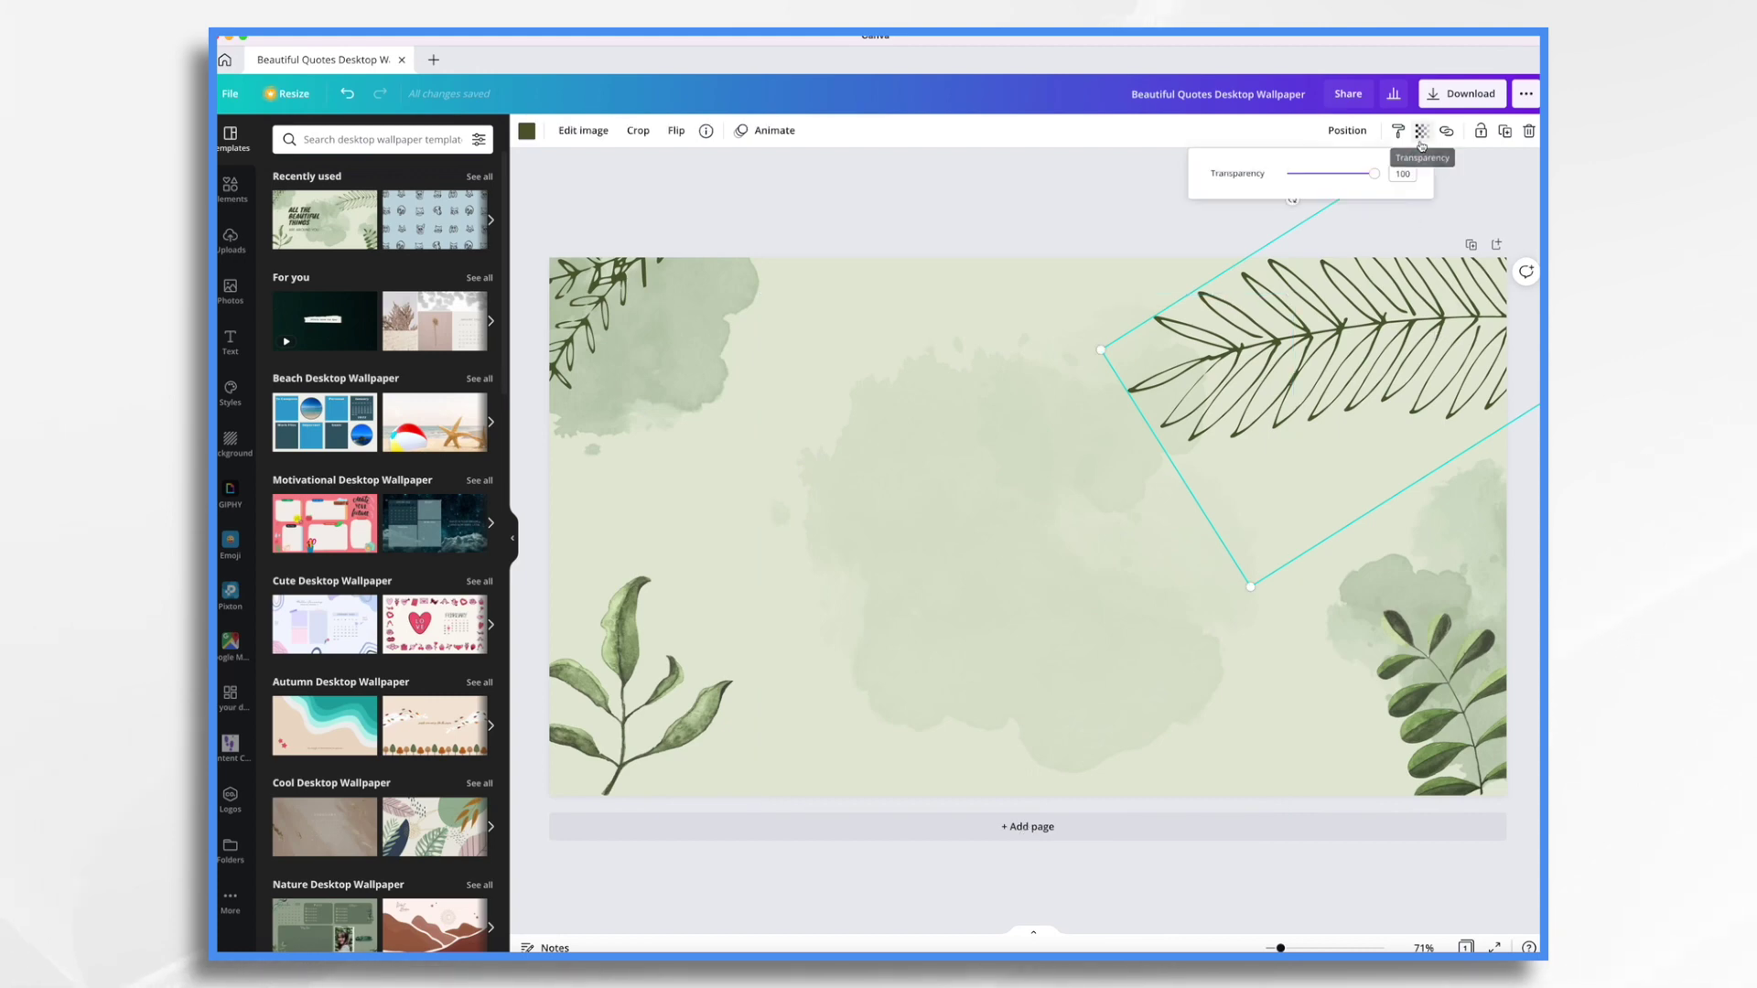
{"action": "left_click_drag", "start_coordinate": [1374, 173], "coordinate": [1323, 174]}
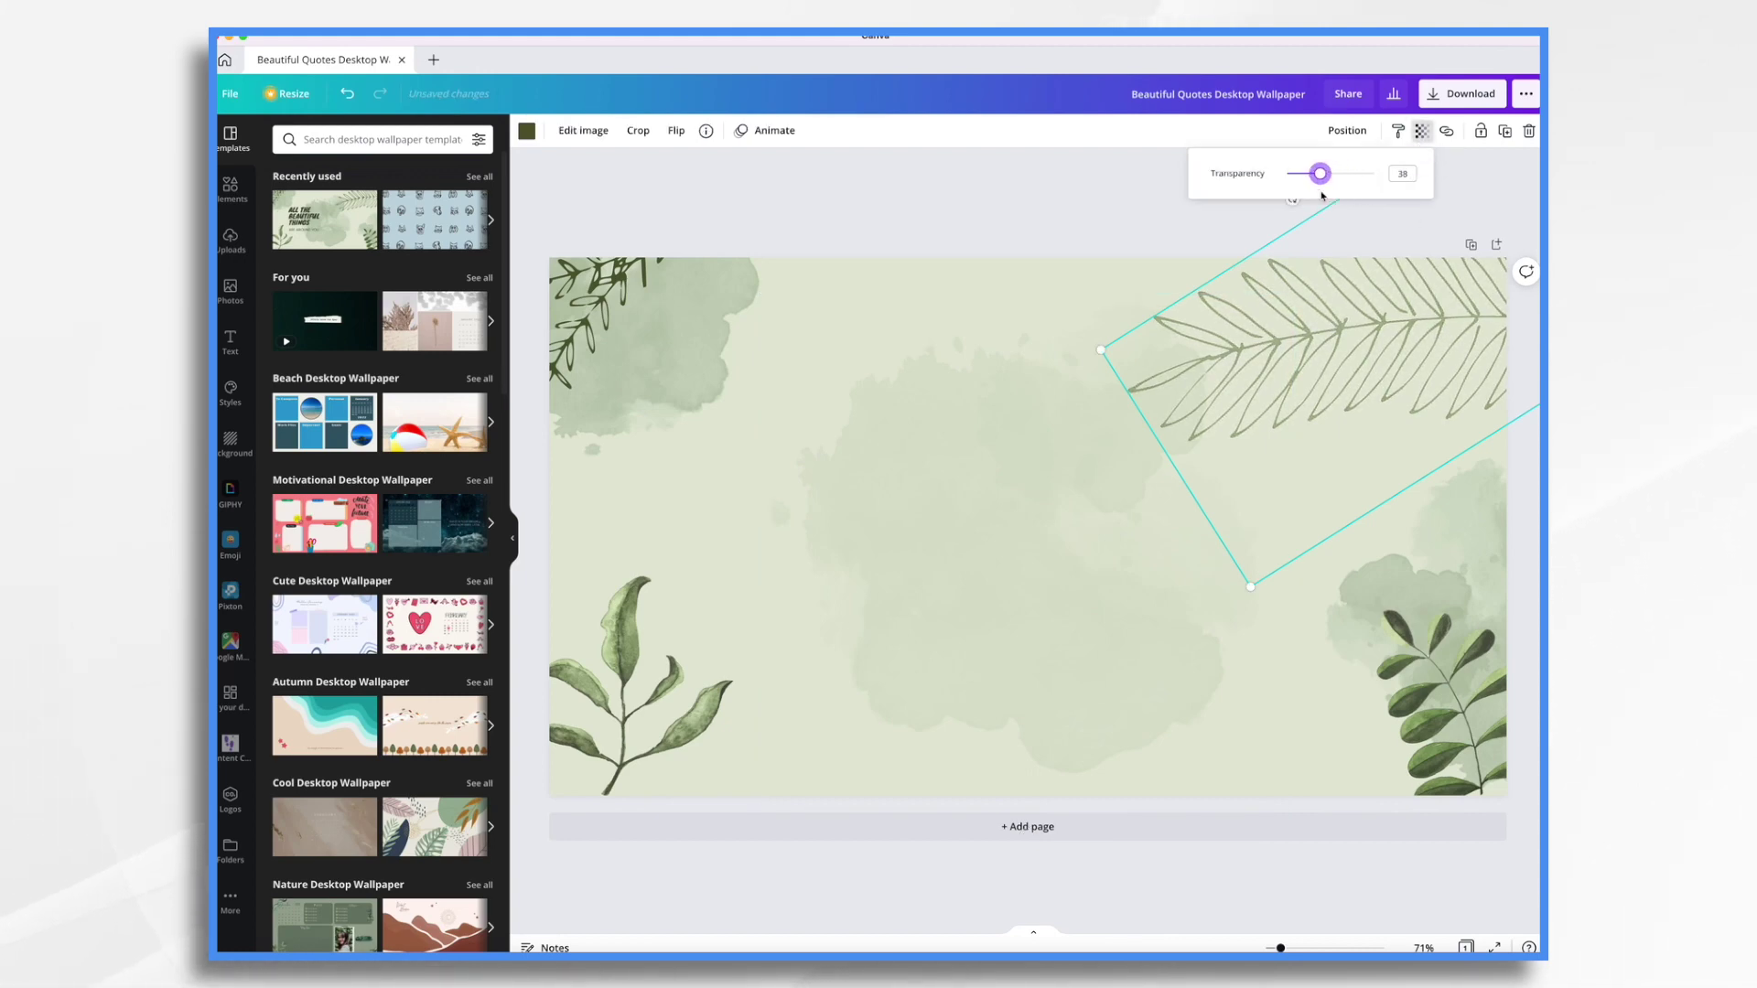
- Rotate the top-left leaf graphic and fade it with lower transparency
{"action": "left_click", "coordinate": [597, 311]}
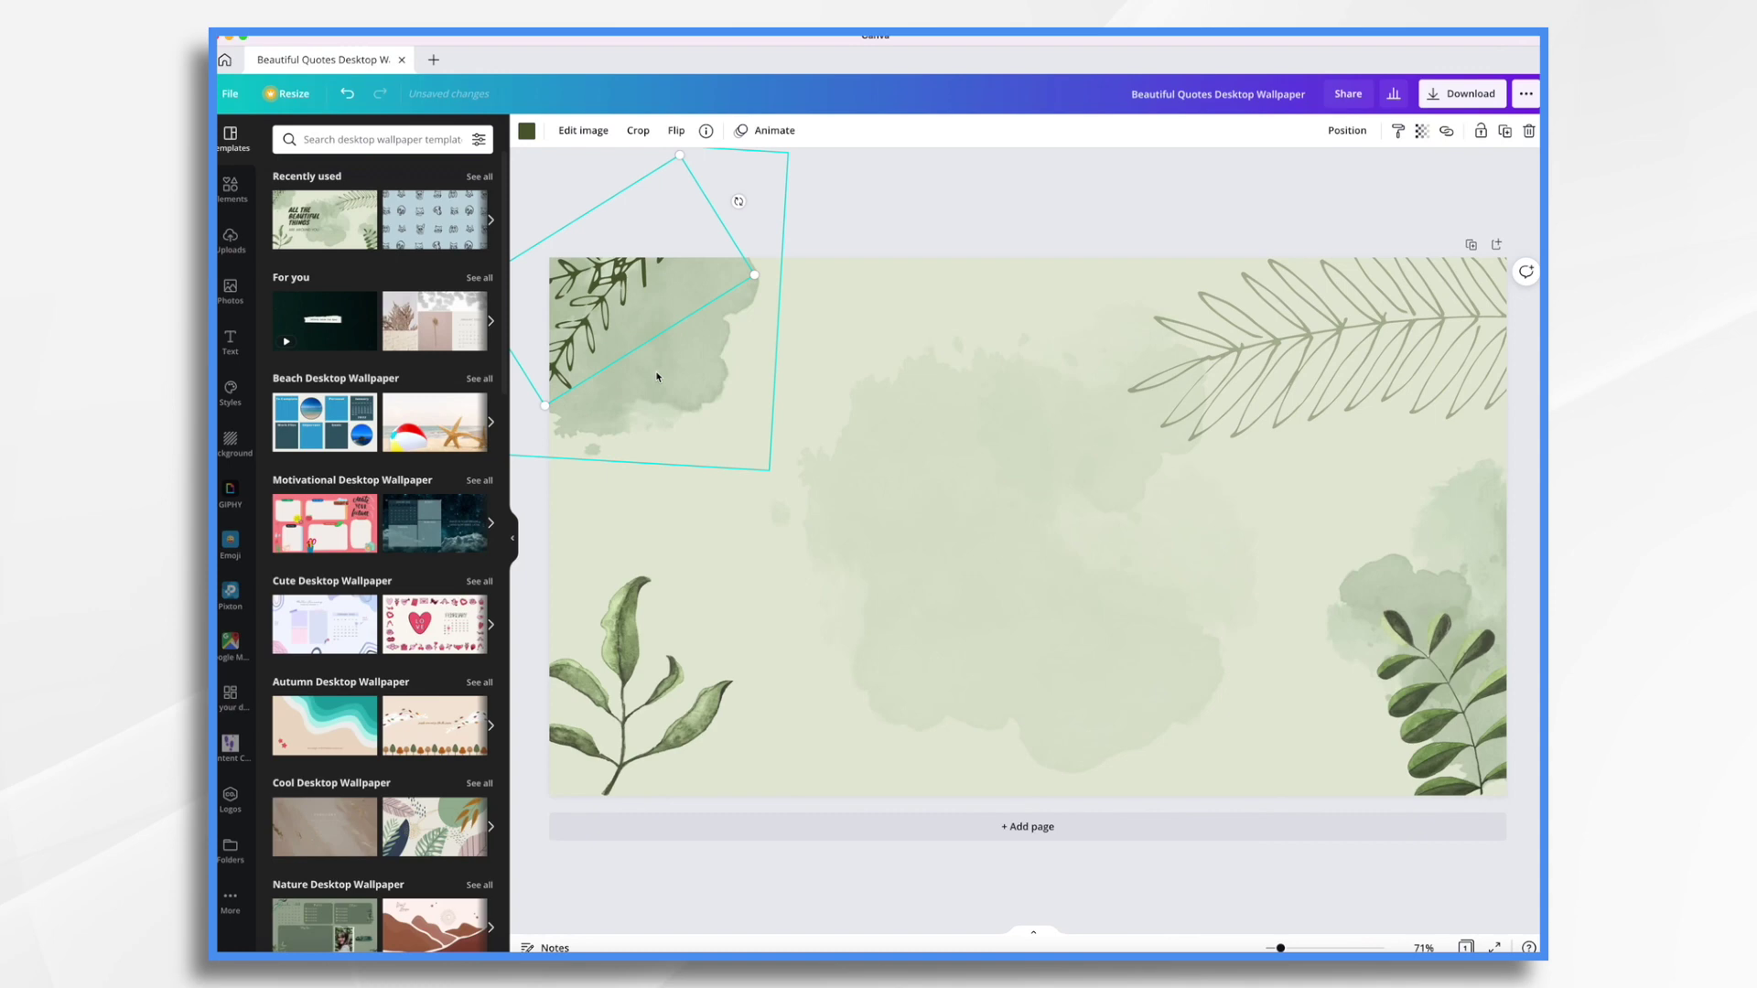
{"action": "left_click_drag", "start_coordinate": [738, 200], "coordinate": [942, 220]}
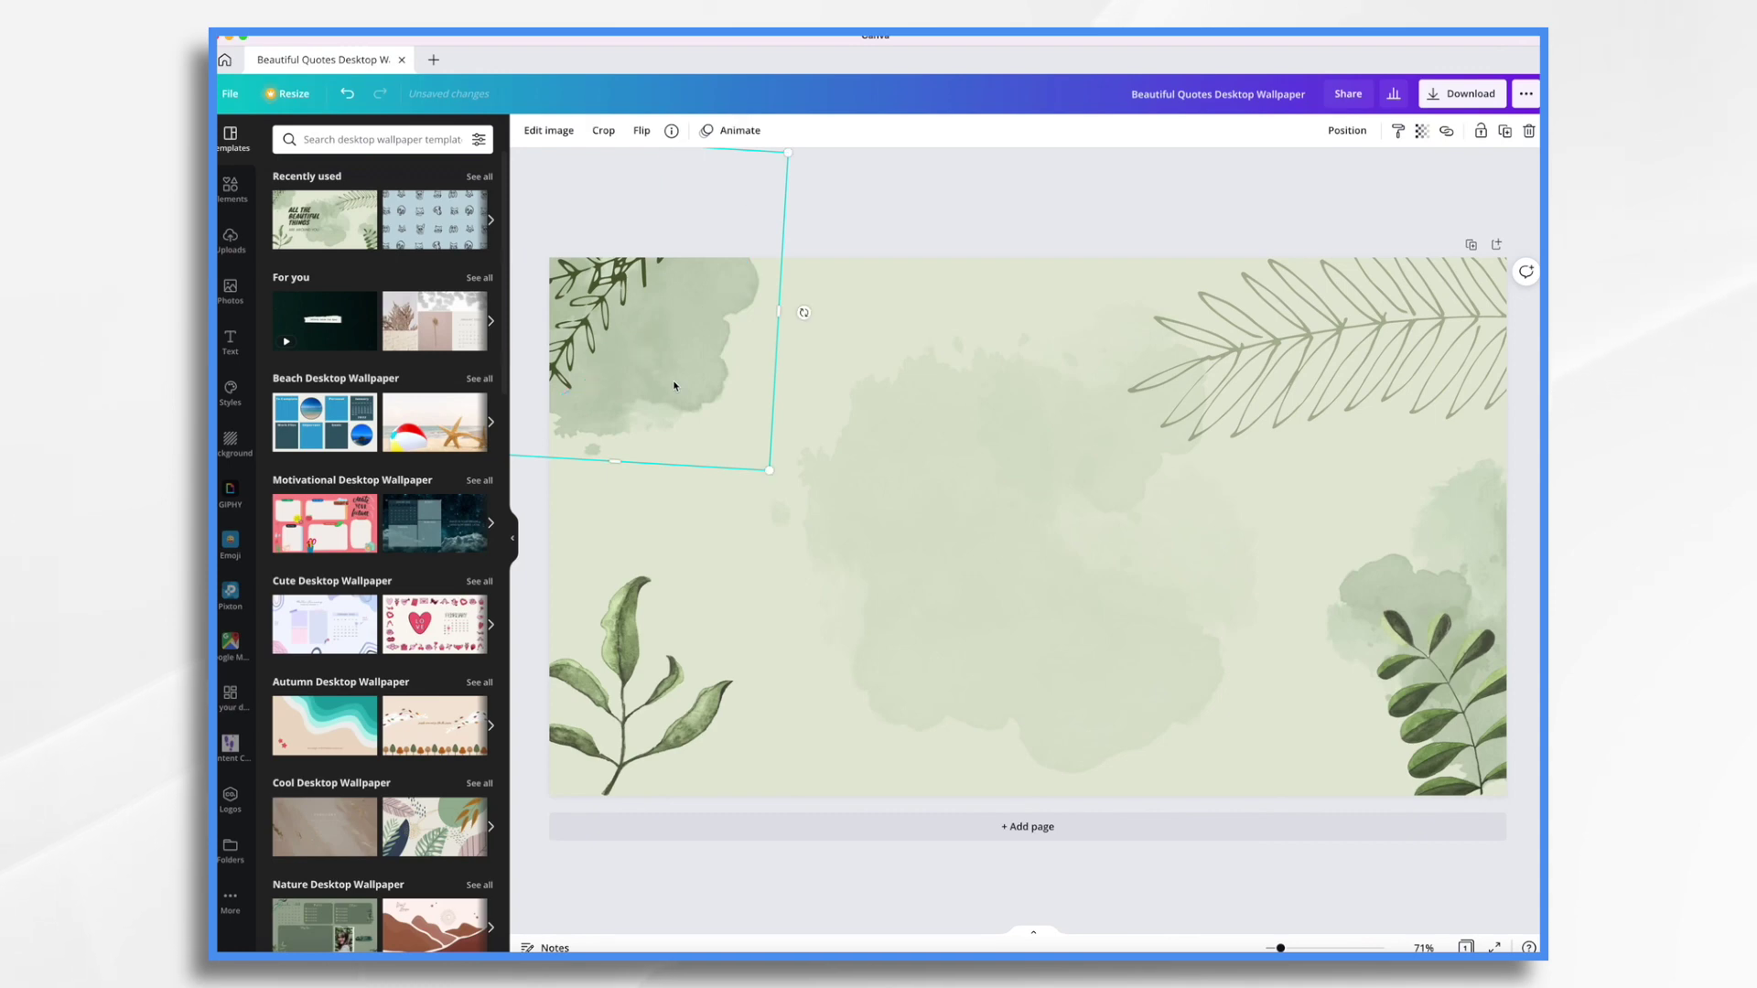
{"action": "left_click", "coordinate": [1421, 131]}
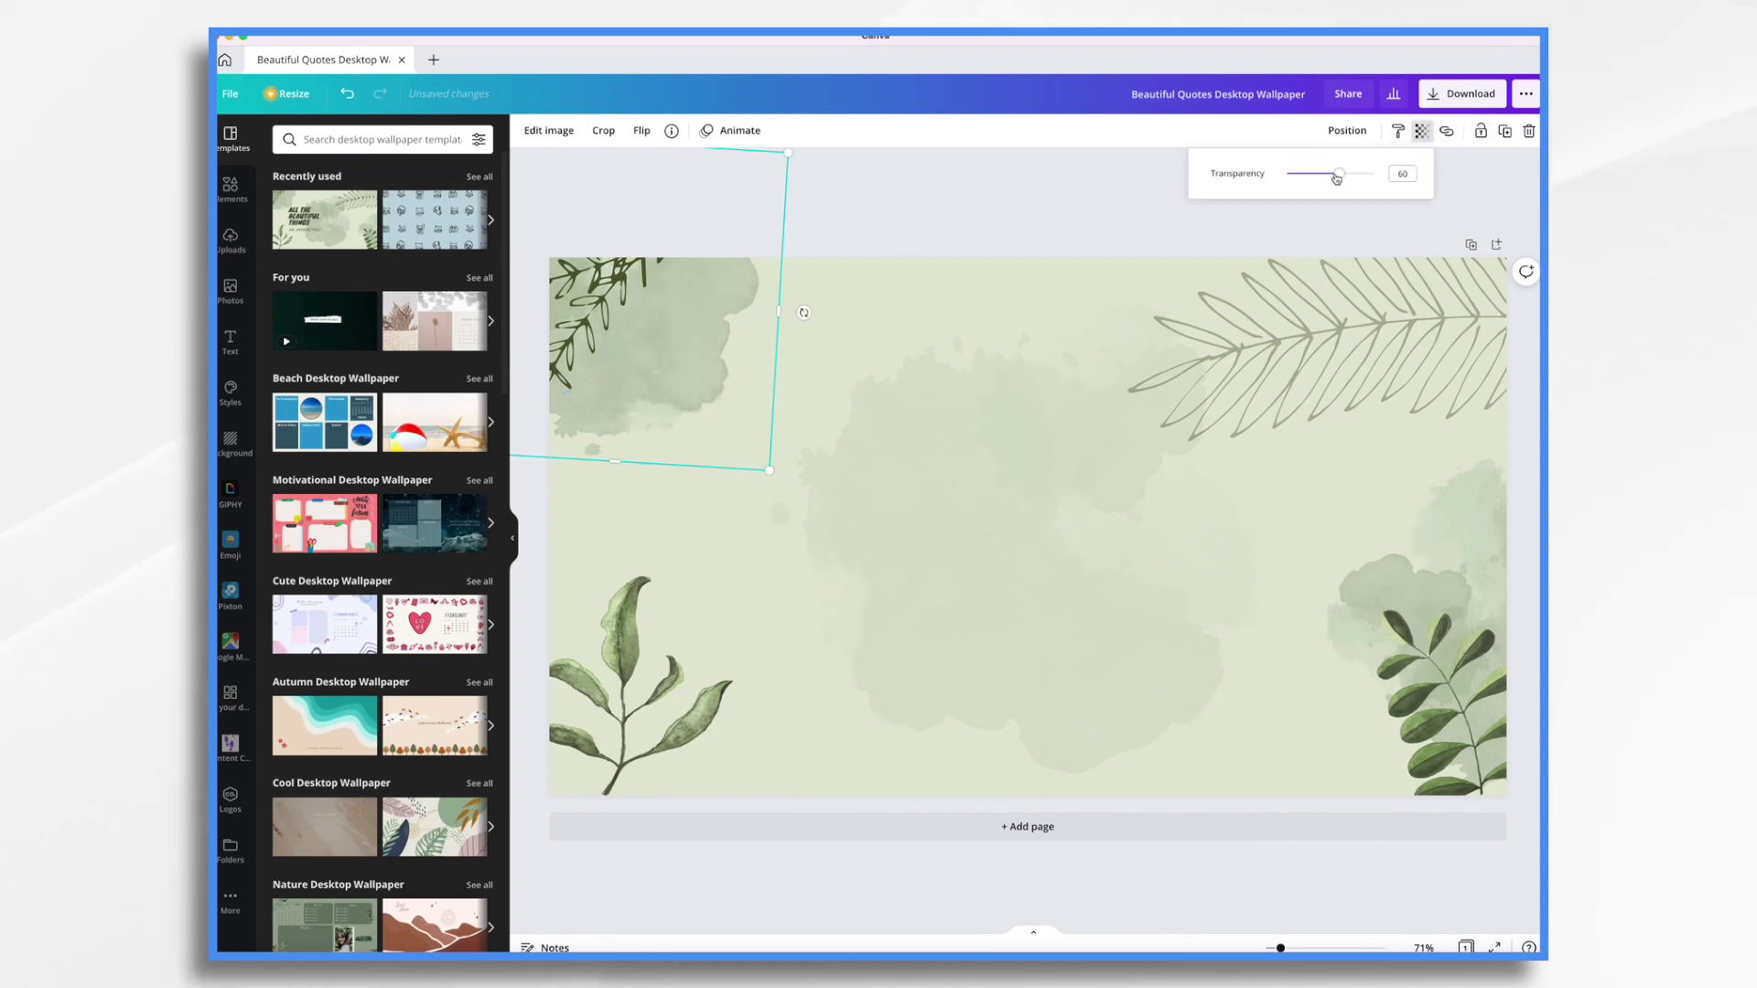
{"action": "left_click_drag", "start_coordinate": [1336, 177], "coordinate": [1314, 174]}
{"action": "left_click", "coordinate": [1036, 200]}
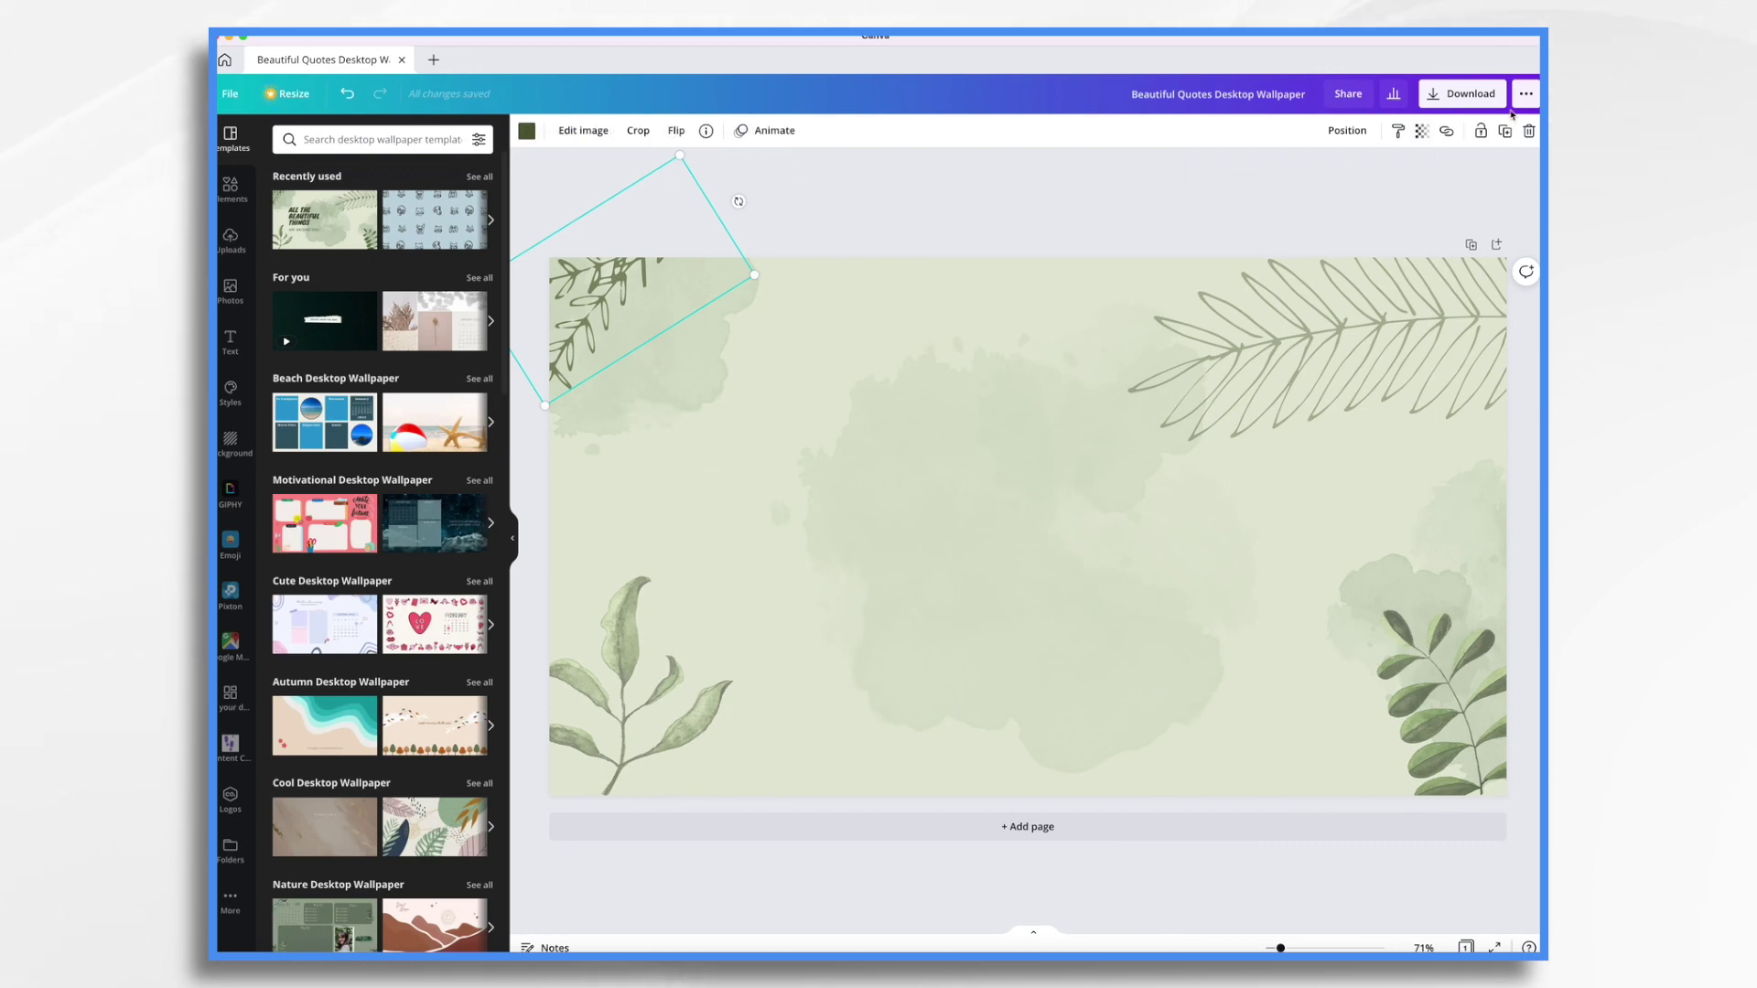
- Download the wallpaper as a 1920 × 1080 PNG saved to the Desktop
{"action": "left_click", "coordinate": [1454, 97]}
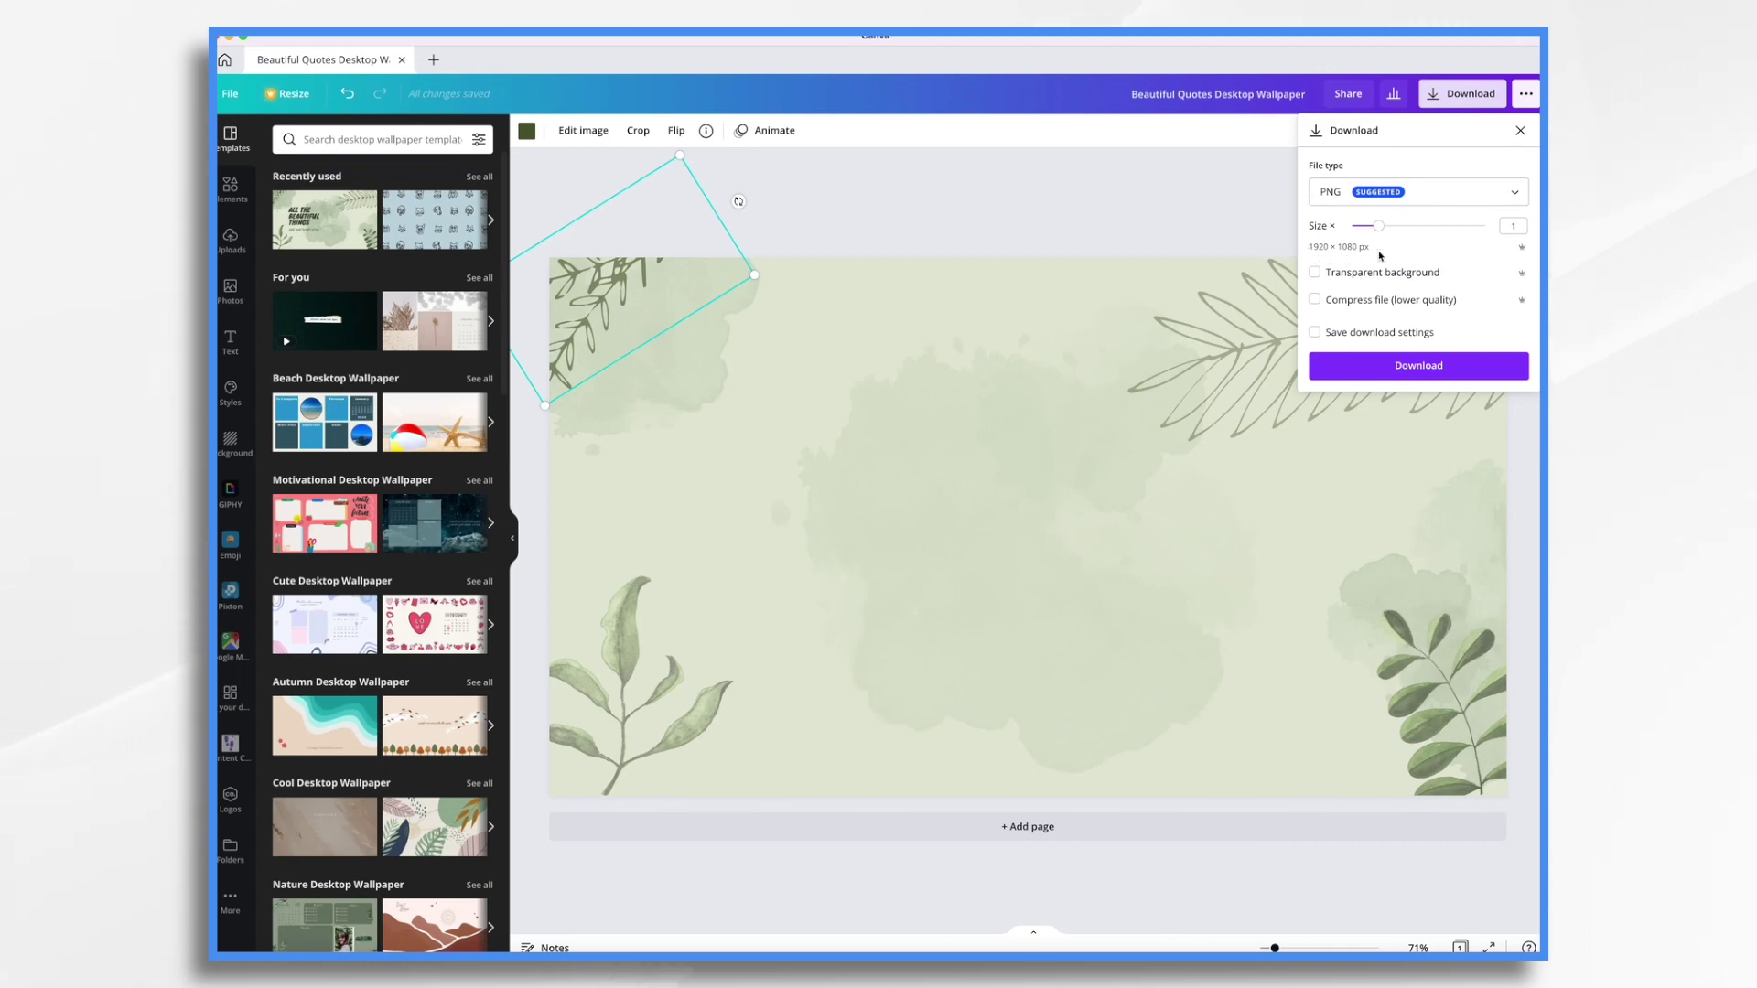
{"action": "left_click", "coordinate": [1407, 366]}
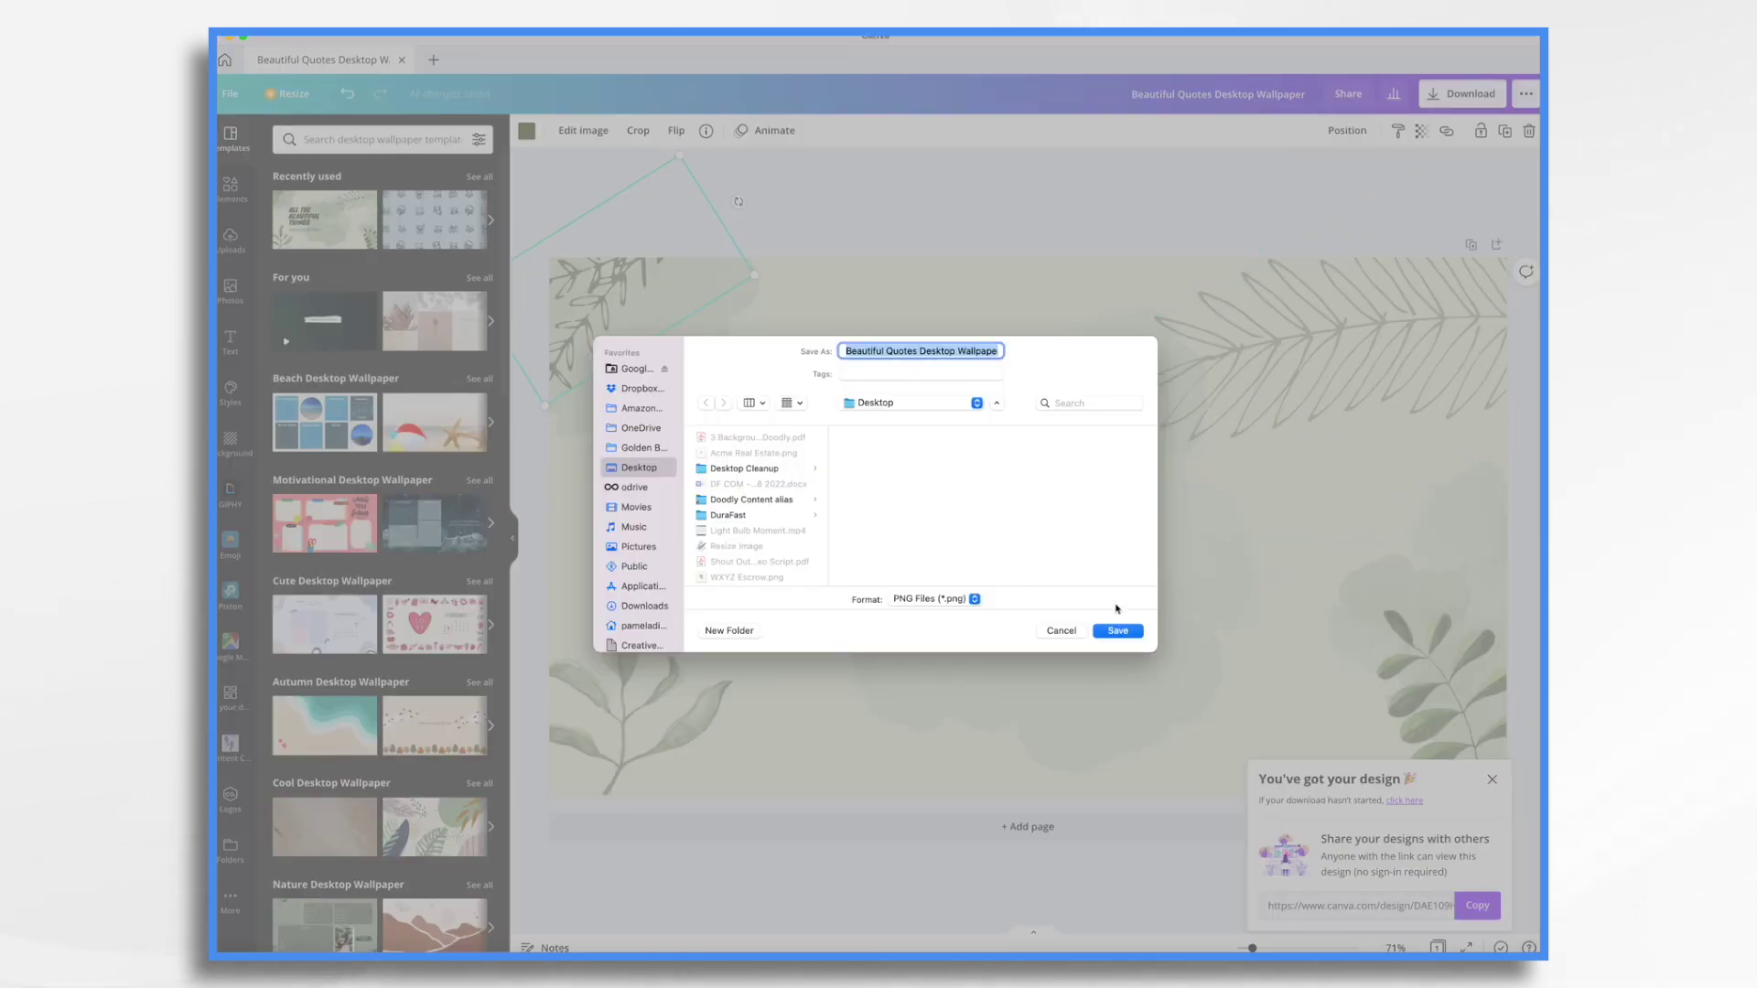
{"action": "left_click", "coordinate": [1118, 632]}
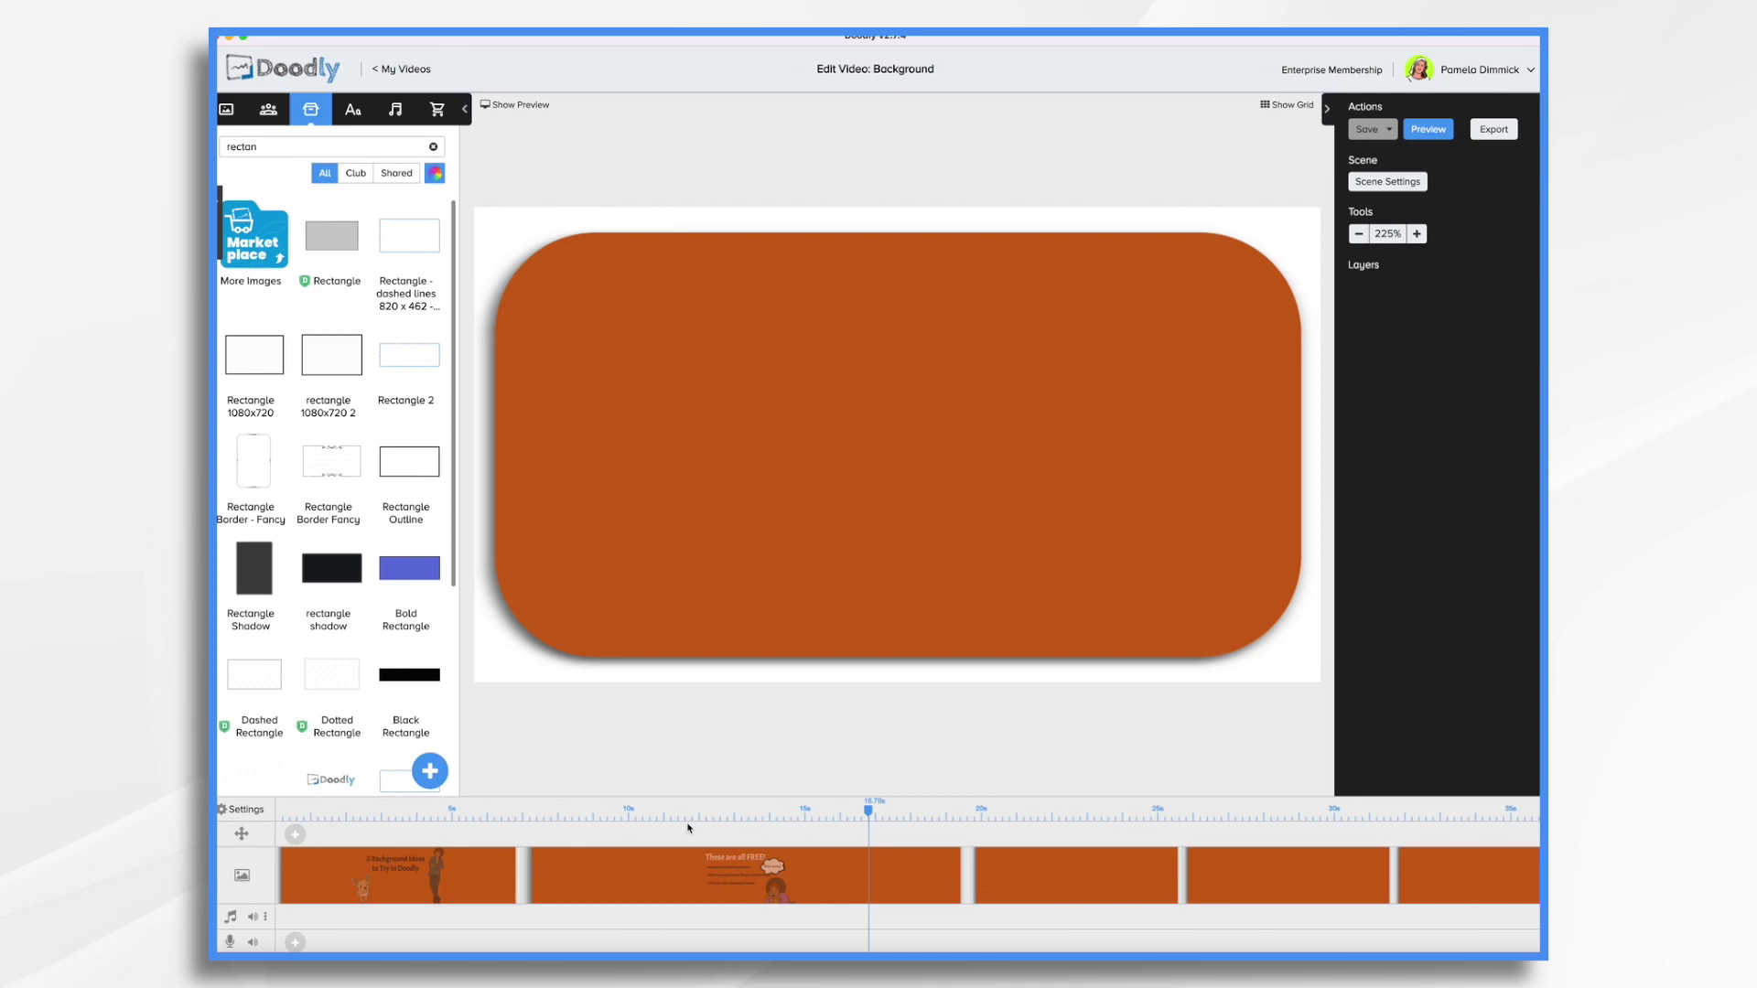
- Choose Beautiful Quotes Desktop Wallpaper.png as the video's custom background image
{"action": "left_click", "coordinate": [245, 809]}
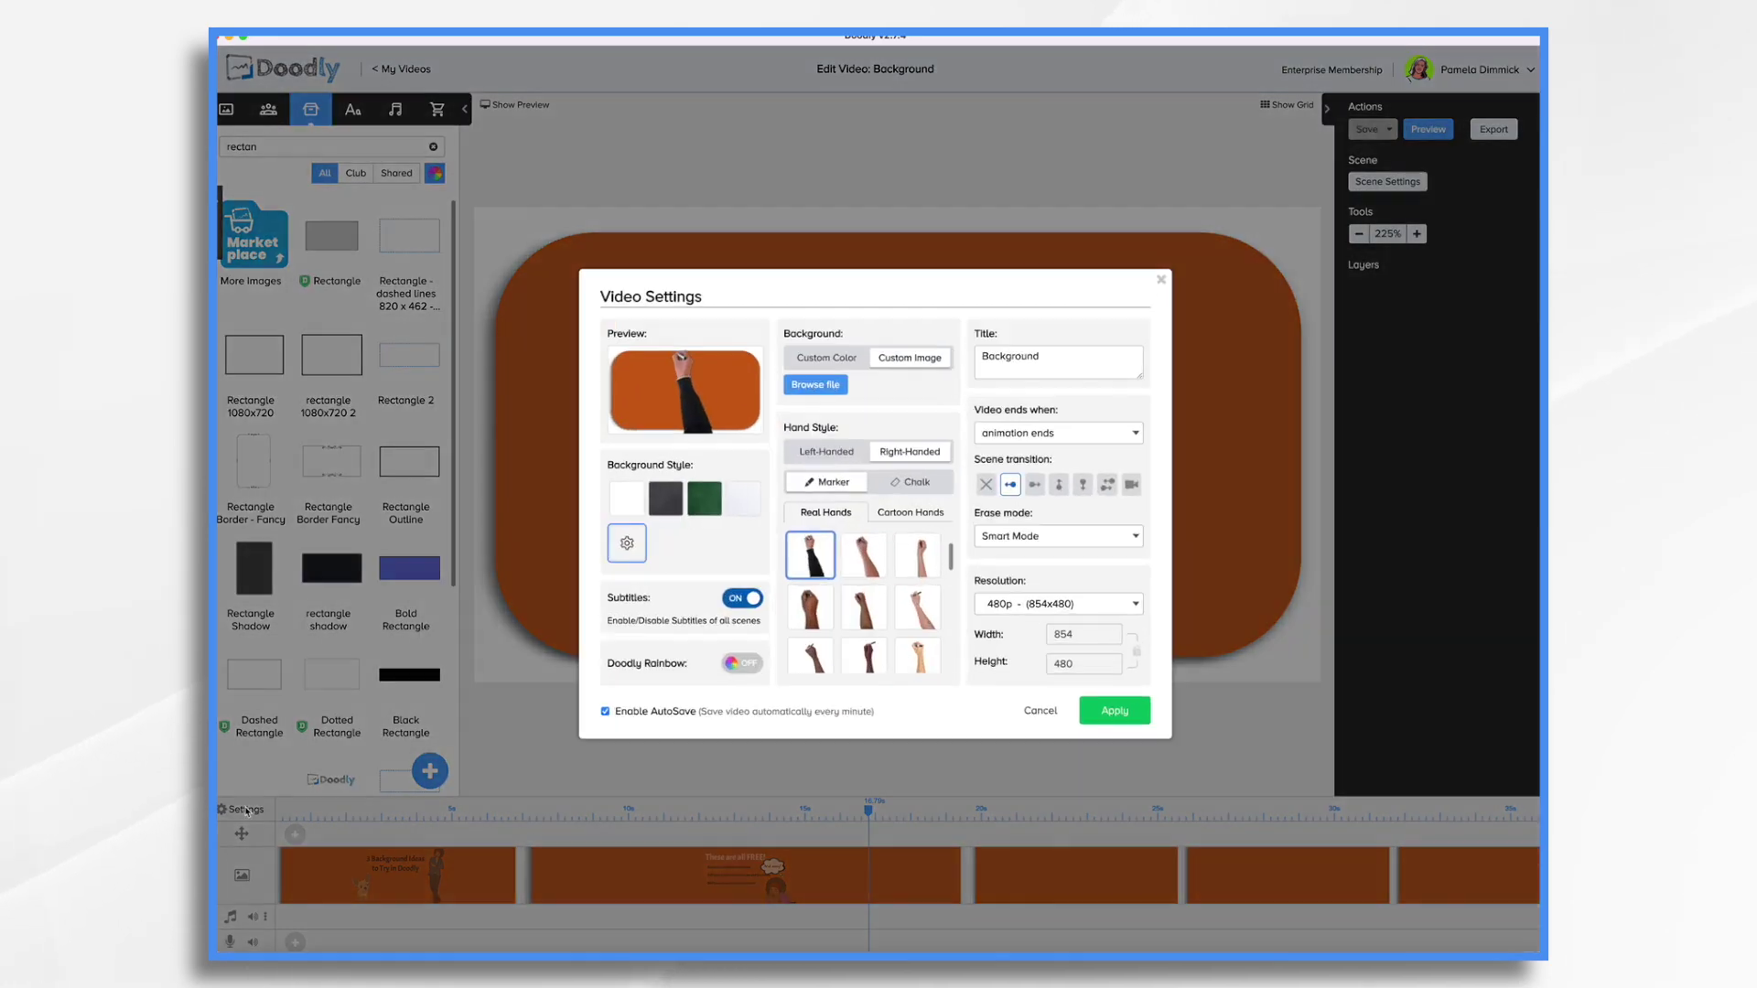
{"action": "left_click", "coordinate": [827, 393]}
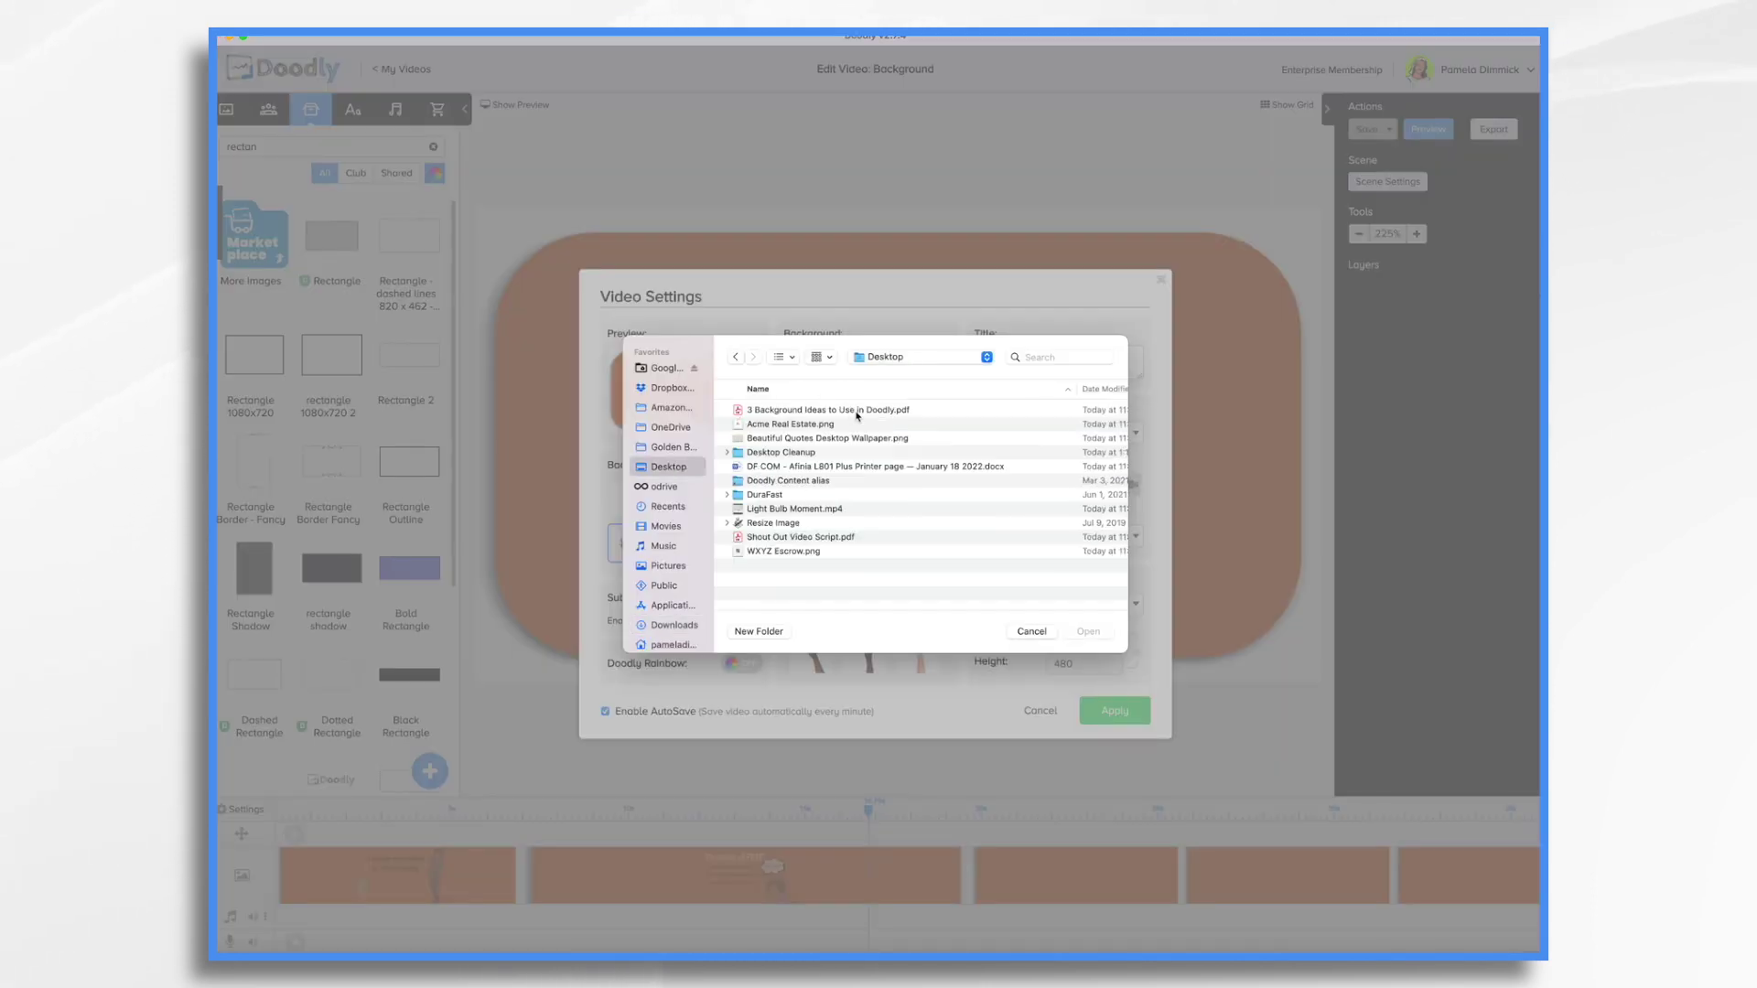
{"action": "left_click", "coordinate": [857, 438]}
{"action": "left_click", "coordinate": [1087, 632]}
- Stretch the crop over the whole wallpaper, apply it, and view the first scene
{"action": "left_click_drag", "start_coordinate": [907, 487], "coordinate": [838, 434]}
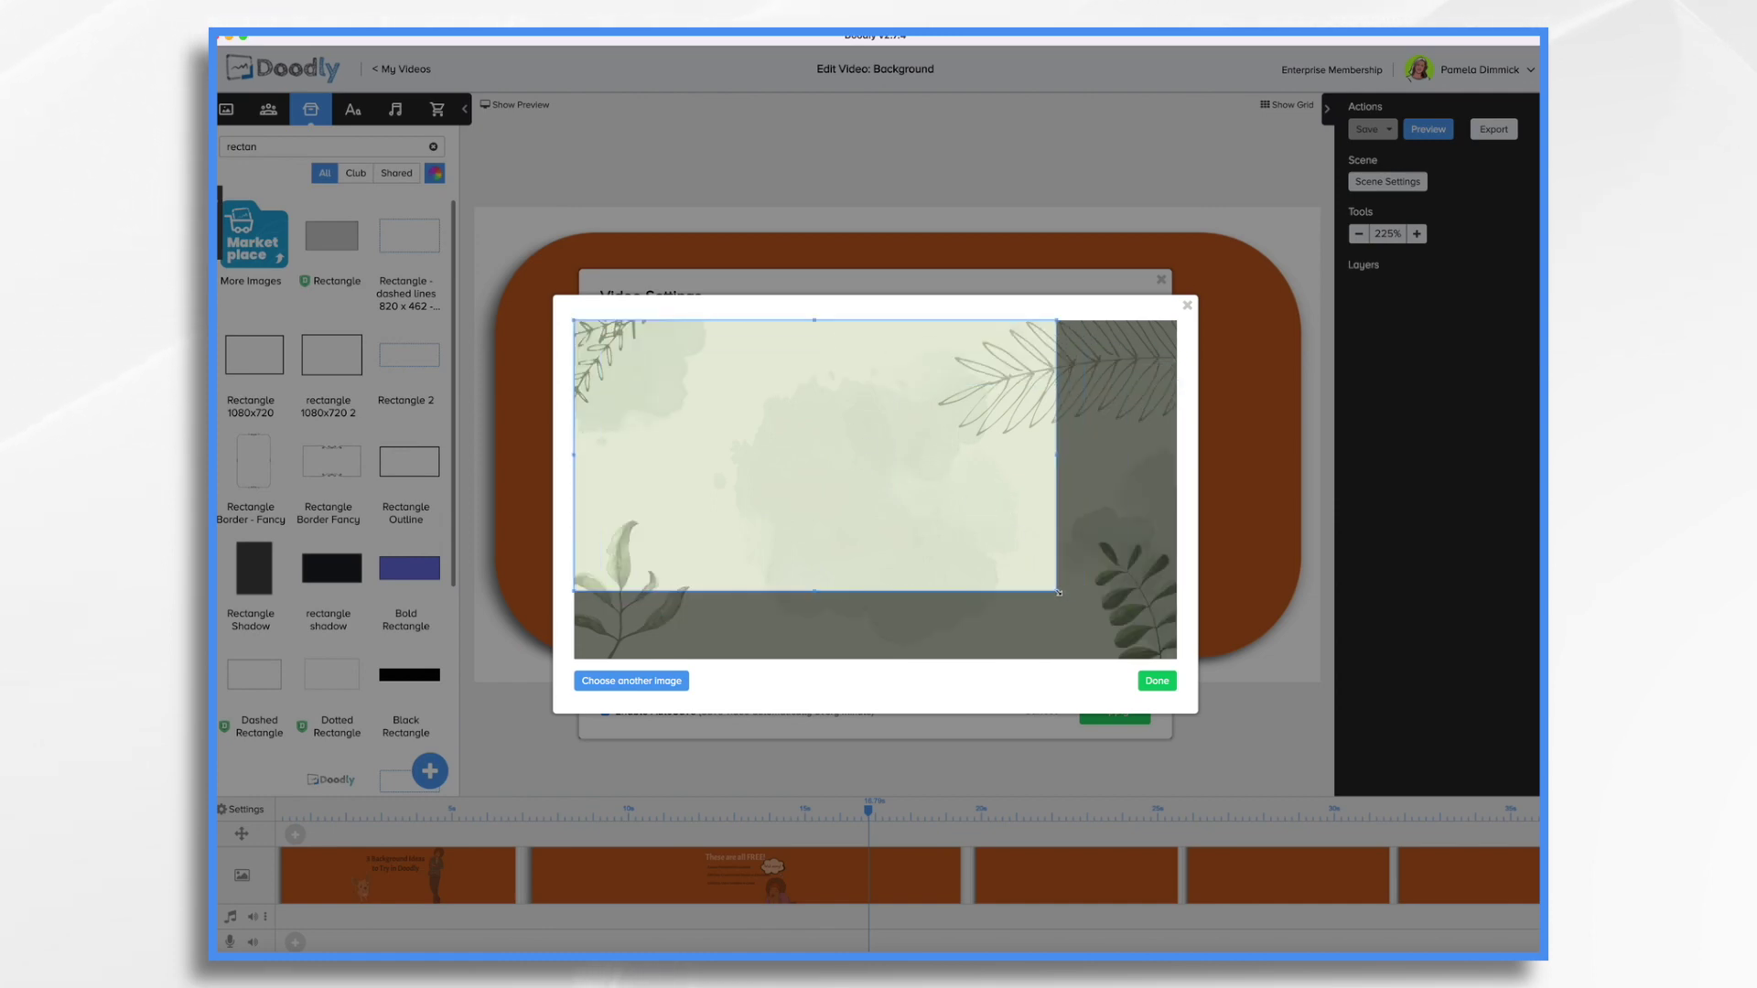
{"action": "left_click_drag", "start_coordinate": [1059, 593], "coordinate": [1028, 588]}
{"action": "mouse_move", "coordinate": [828, 478]}
{"action": "left_mouse_down"}
{"action": "mouse_move", "coordinate": [900, 483]}
{"action": "mouse_move", "coordinate": [819, 473]}
{"action": "left_mouse_up"}
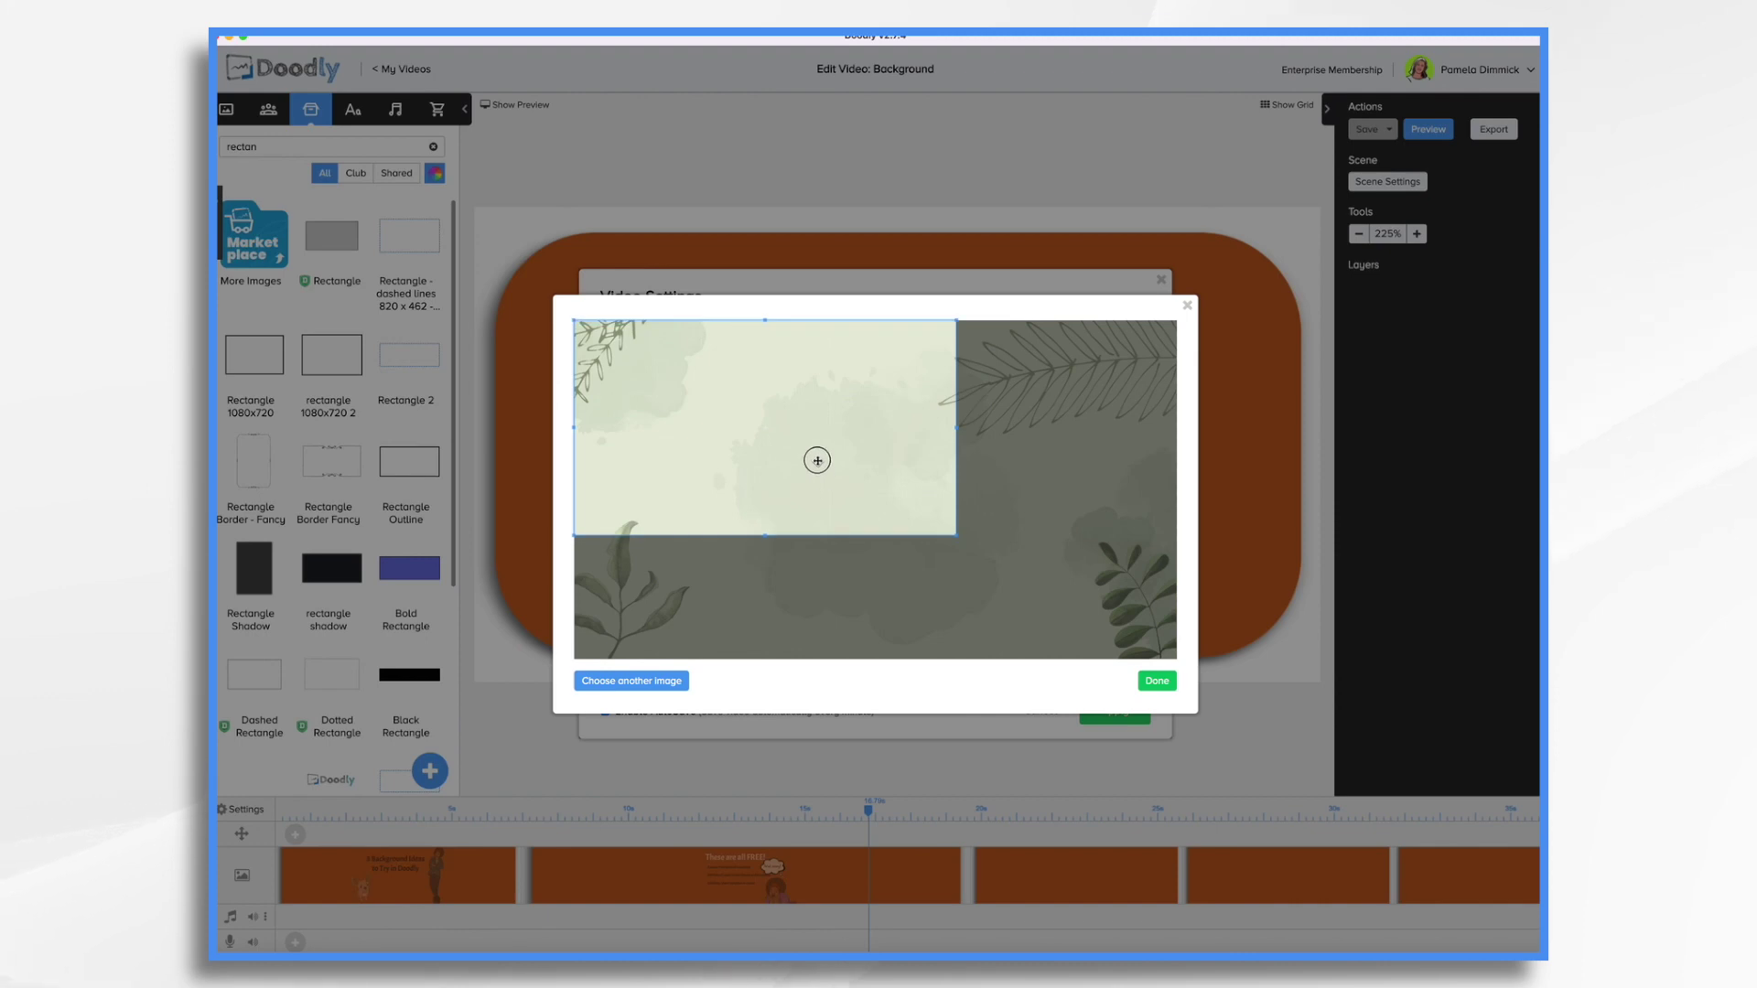
{"action": "left_click_drag", "start_coordinate": [957, 537], "coordinate": [1179, 661]}
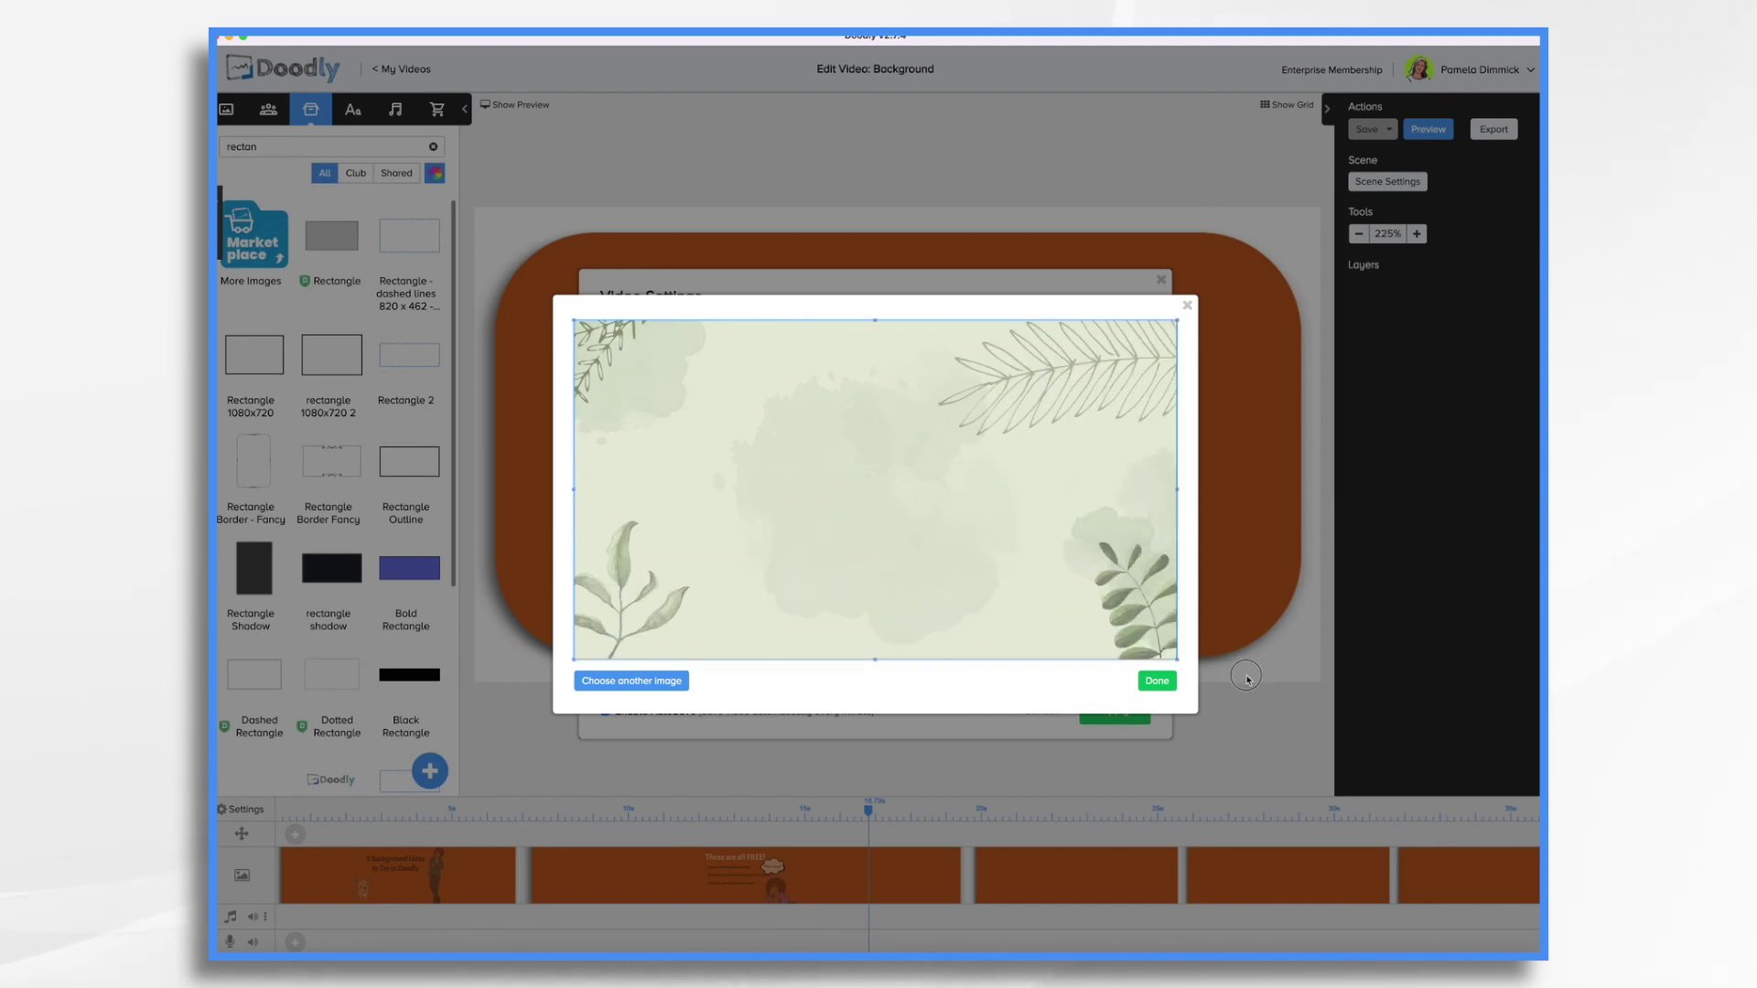
{"action": "left_click", "coordinate": [1158, 681]}
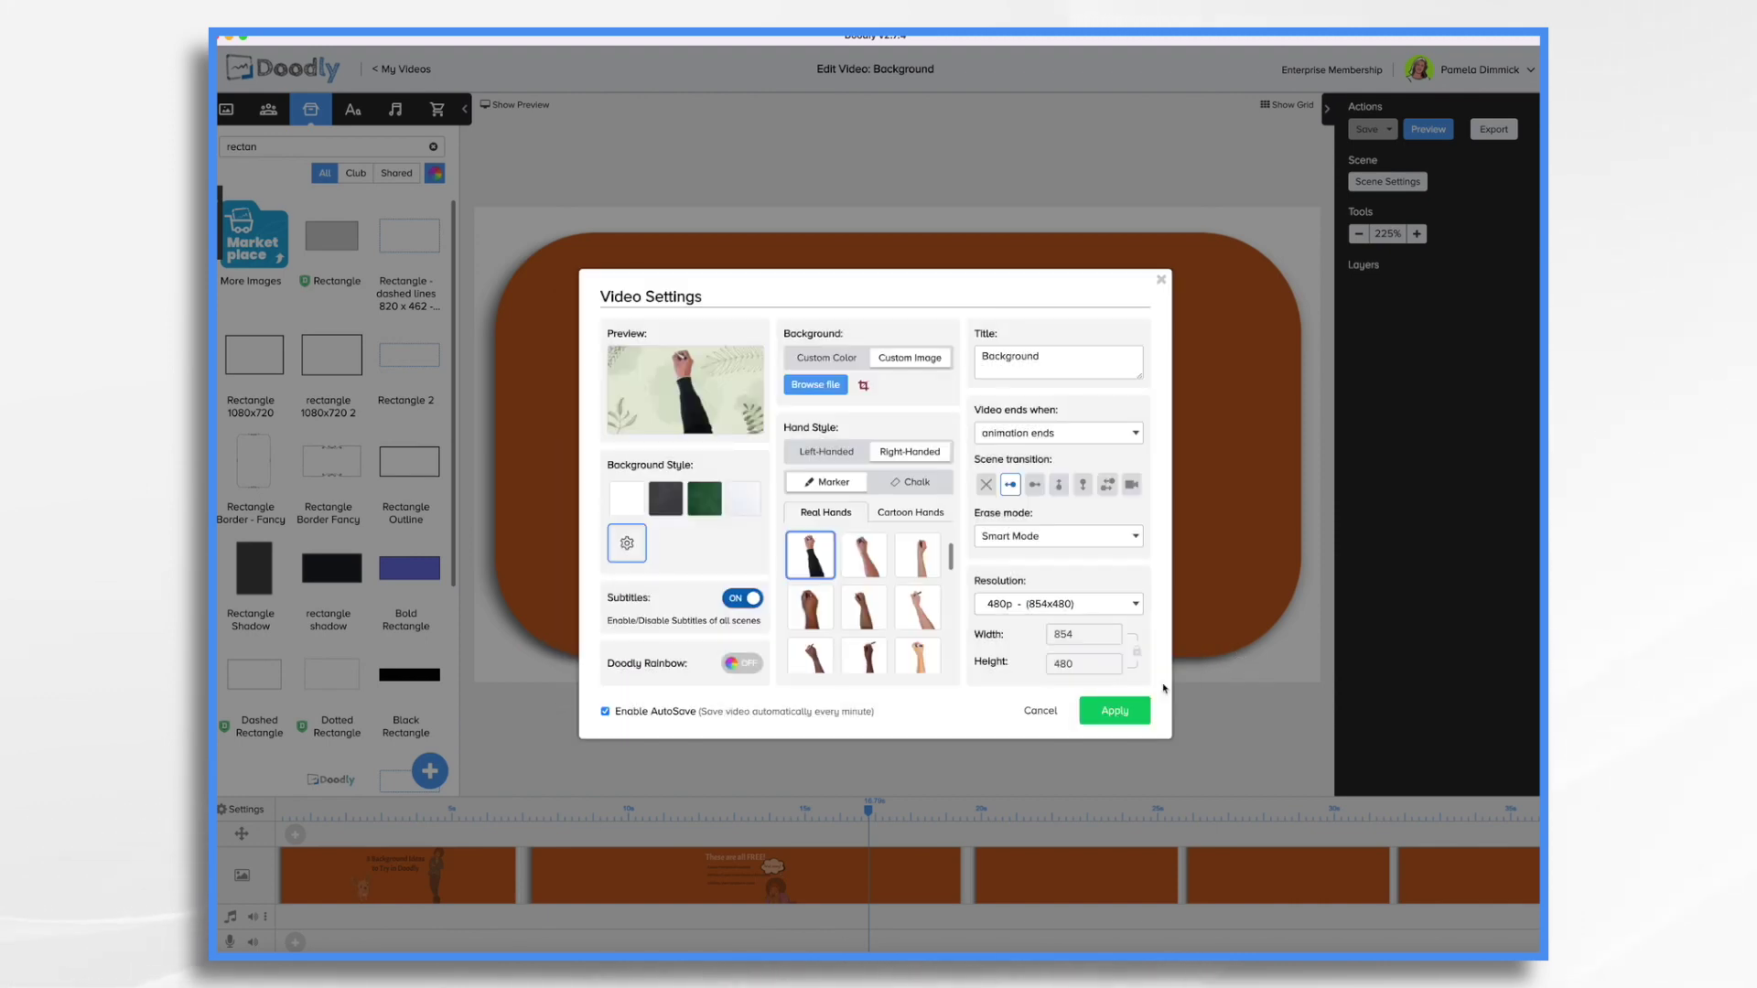
{"action": "left_click", "coordinate": [1114, 711]}
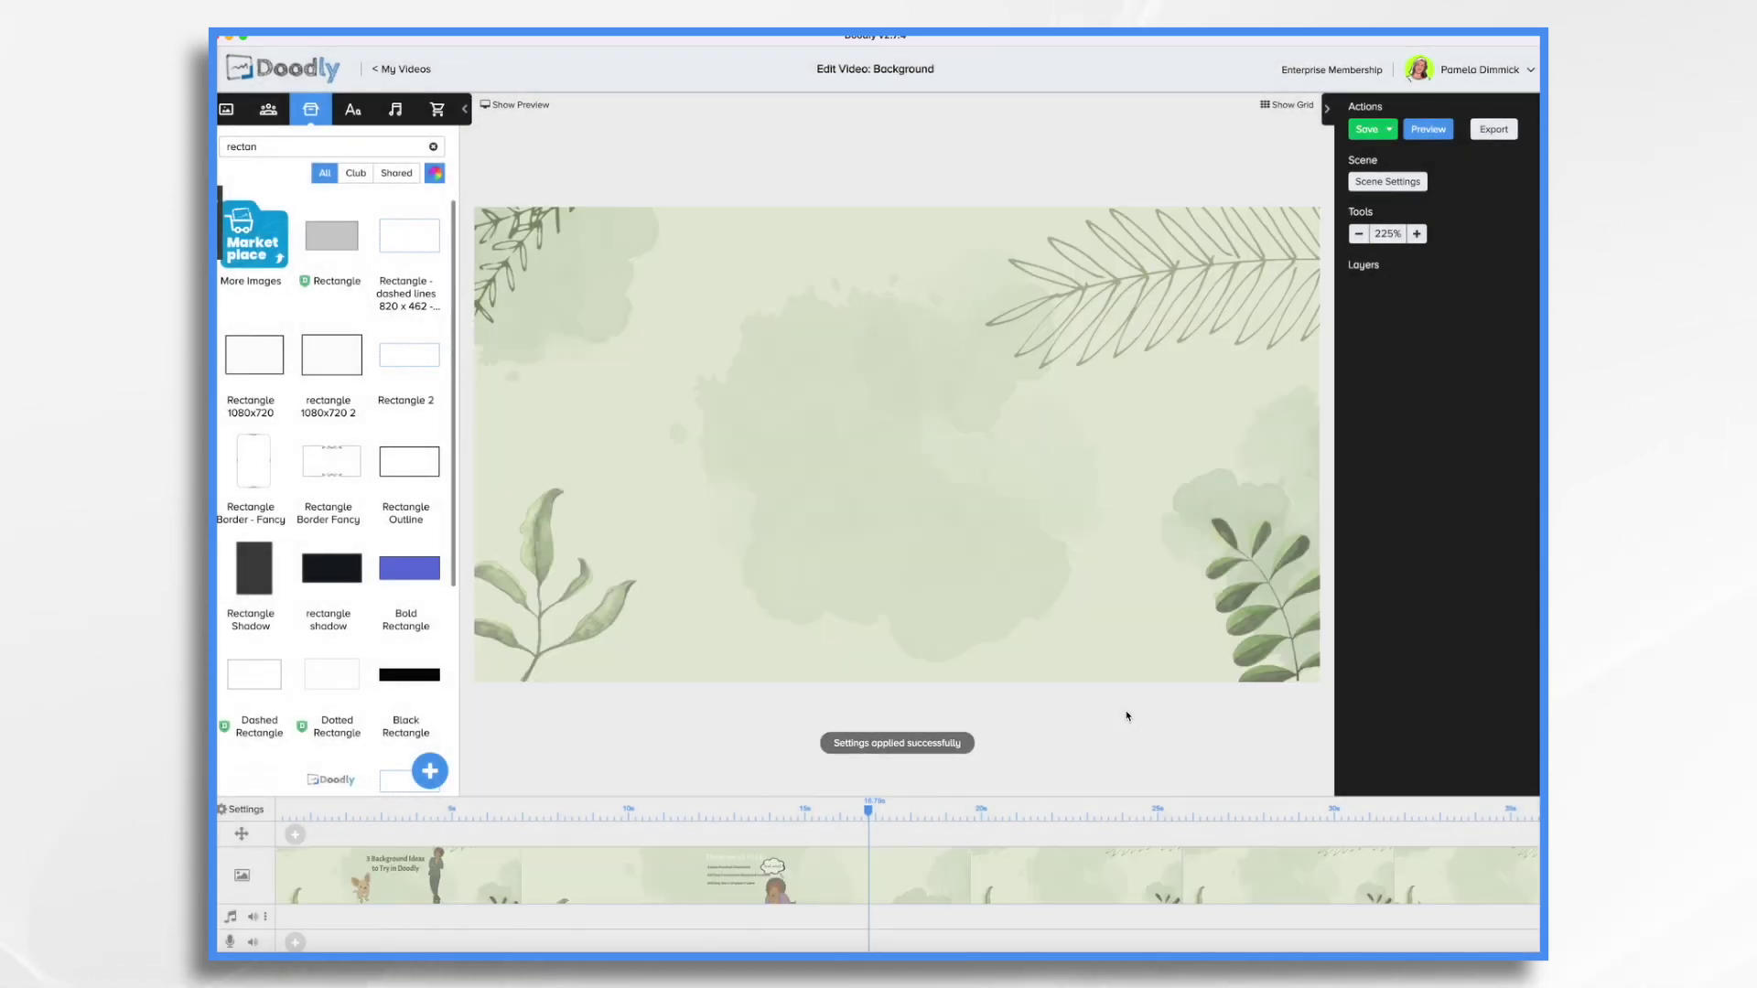
{"action": "left_click", "coordinate": [405, 874]}
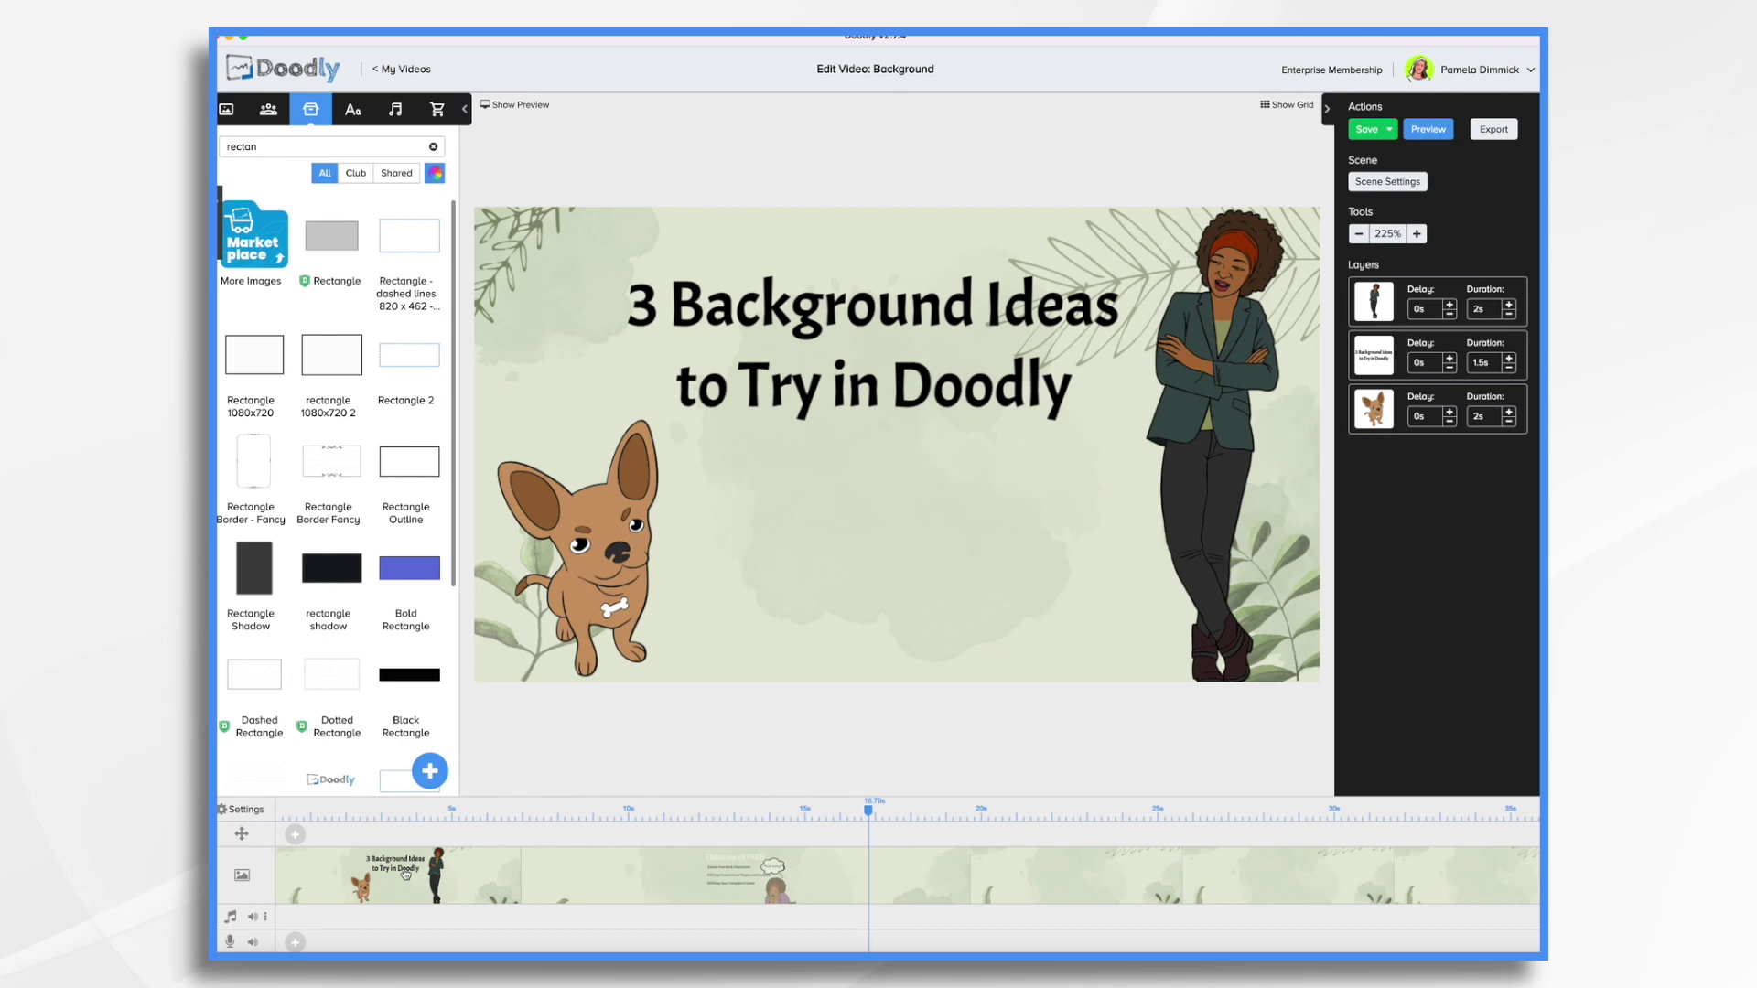